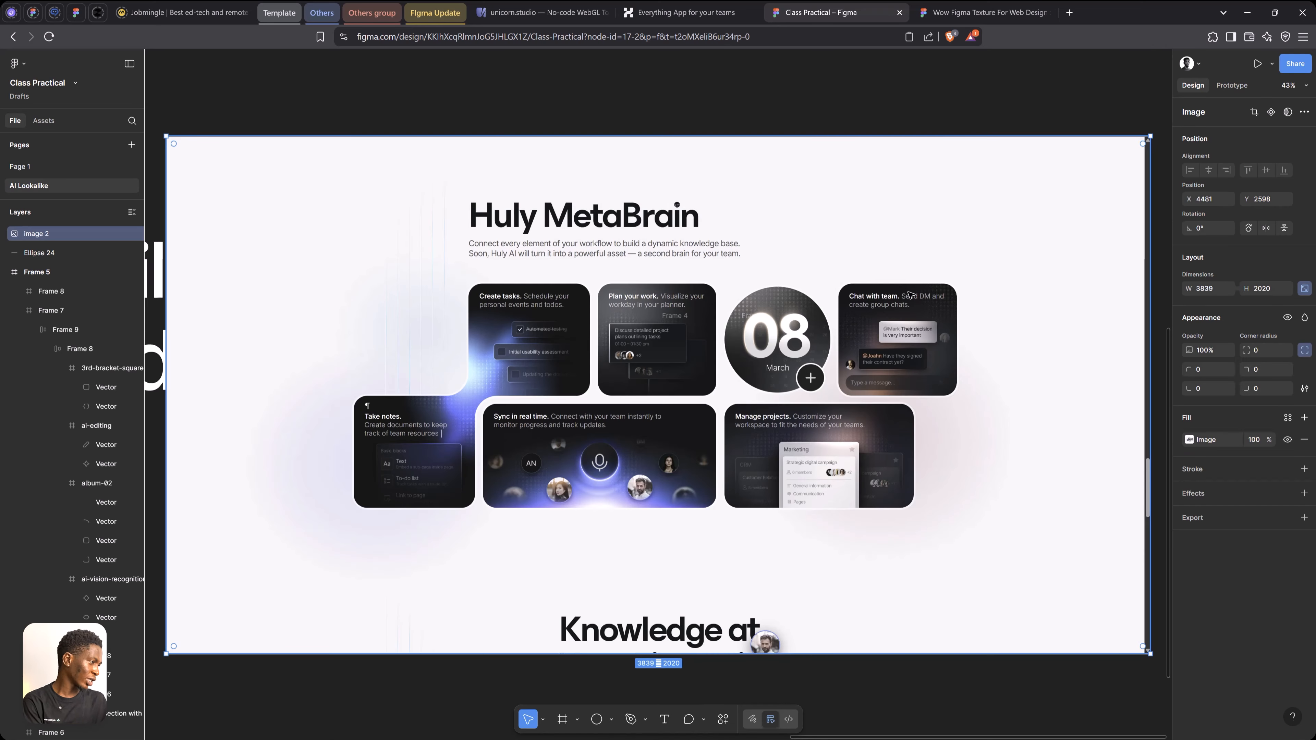
Move the Huly MetaBrain screenshot to empty canvas beside Frame 3 and scale it down to about 1533 × 807
drag(796, 137, 761, 274)
drag(597, 348, 660, 215)
key(space)
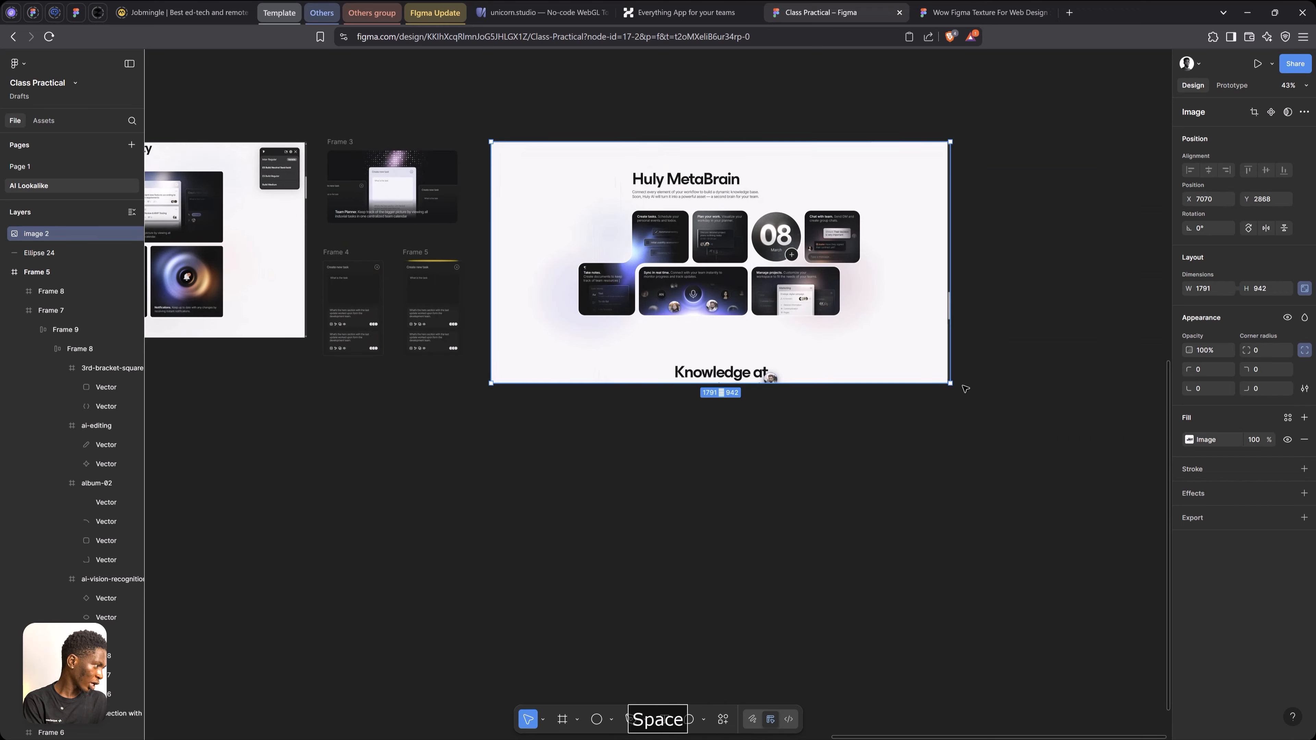
drag(951, 381, 875, 321)
Draw a square frame of about 421 × 421 on the empty canvas to the right of the Huly MetaBrain screenshot
scroll(679, 211, up, 3)
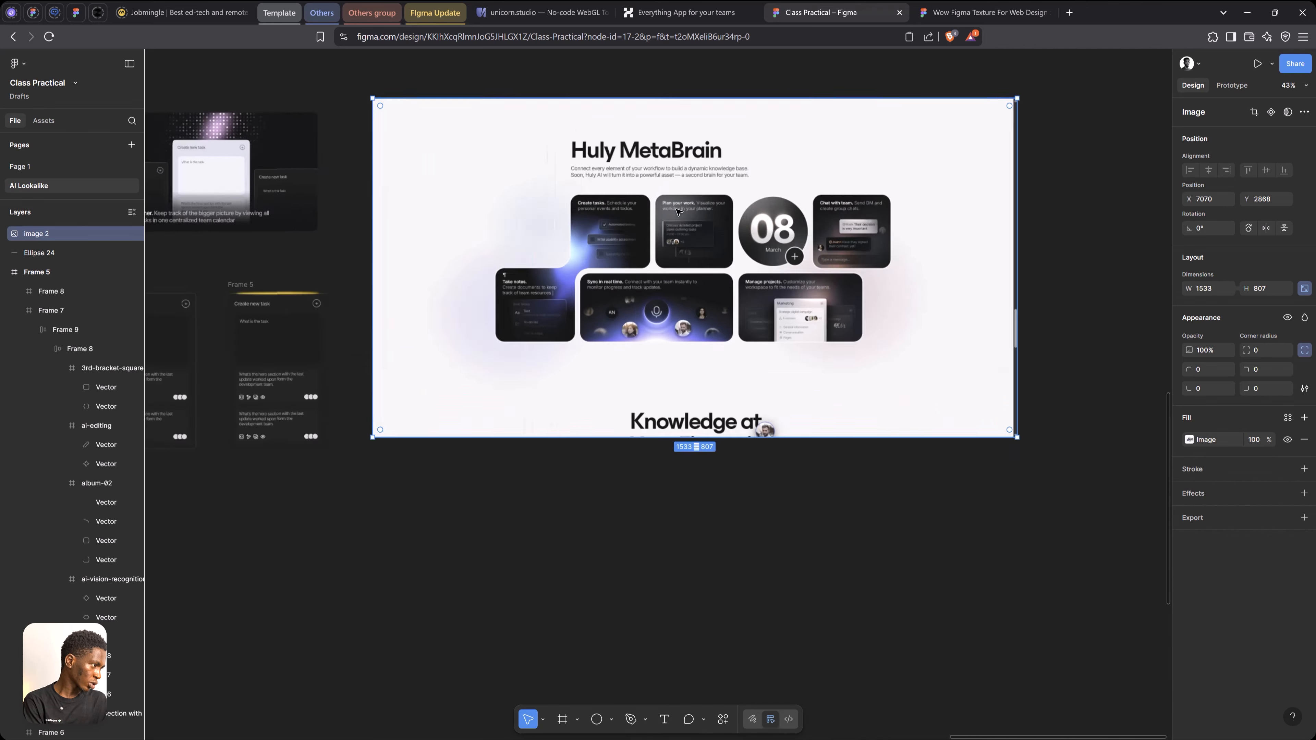
scroll(679, 212, up, 5)
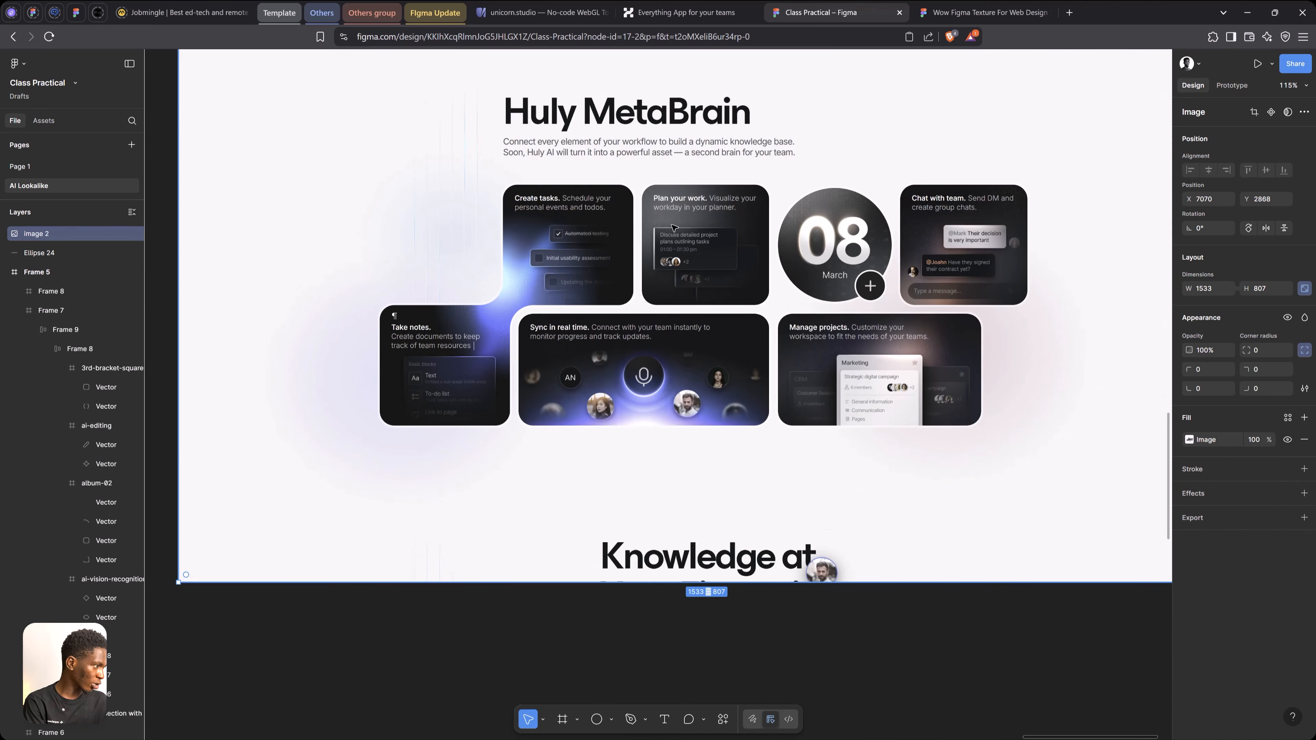
scroll(677, 212, up, 5)
scroll(688, 195, down, 8)
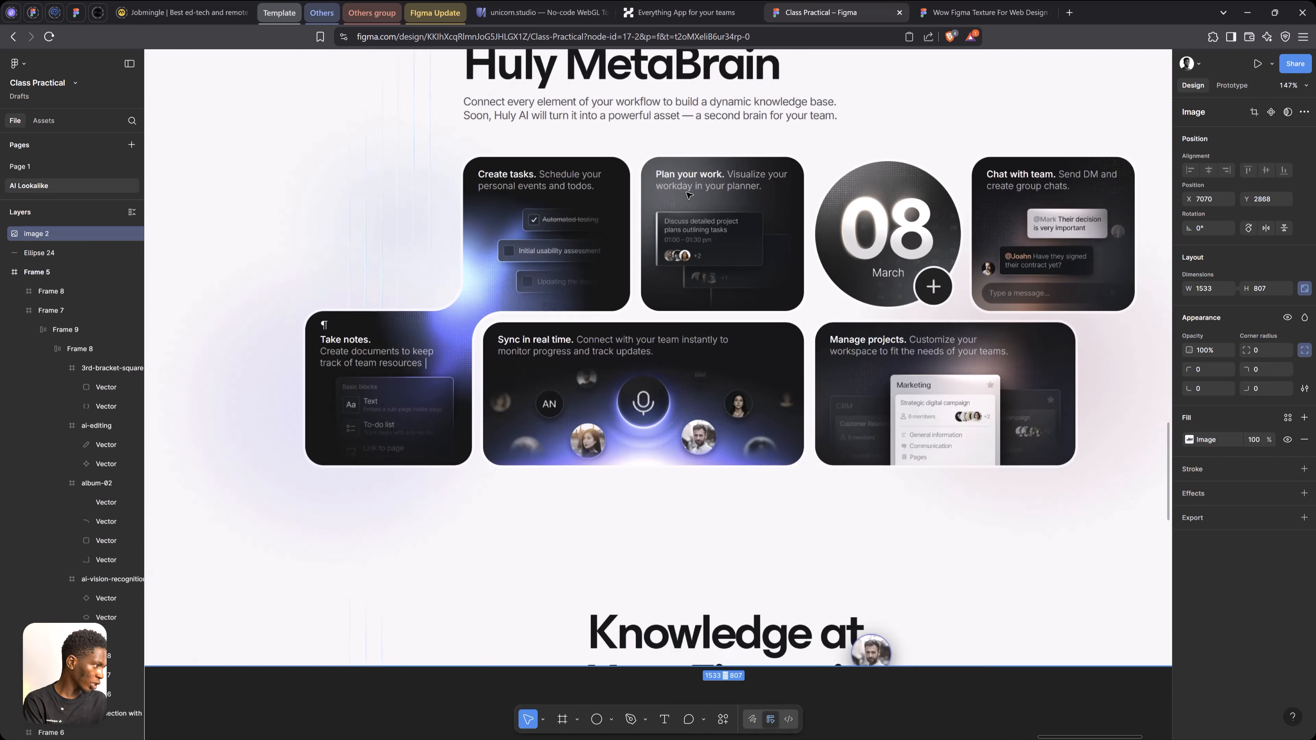
scroll(752, 212, up, 2)
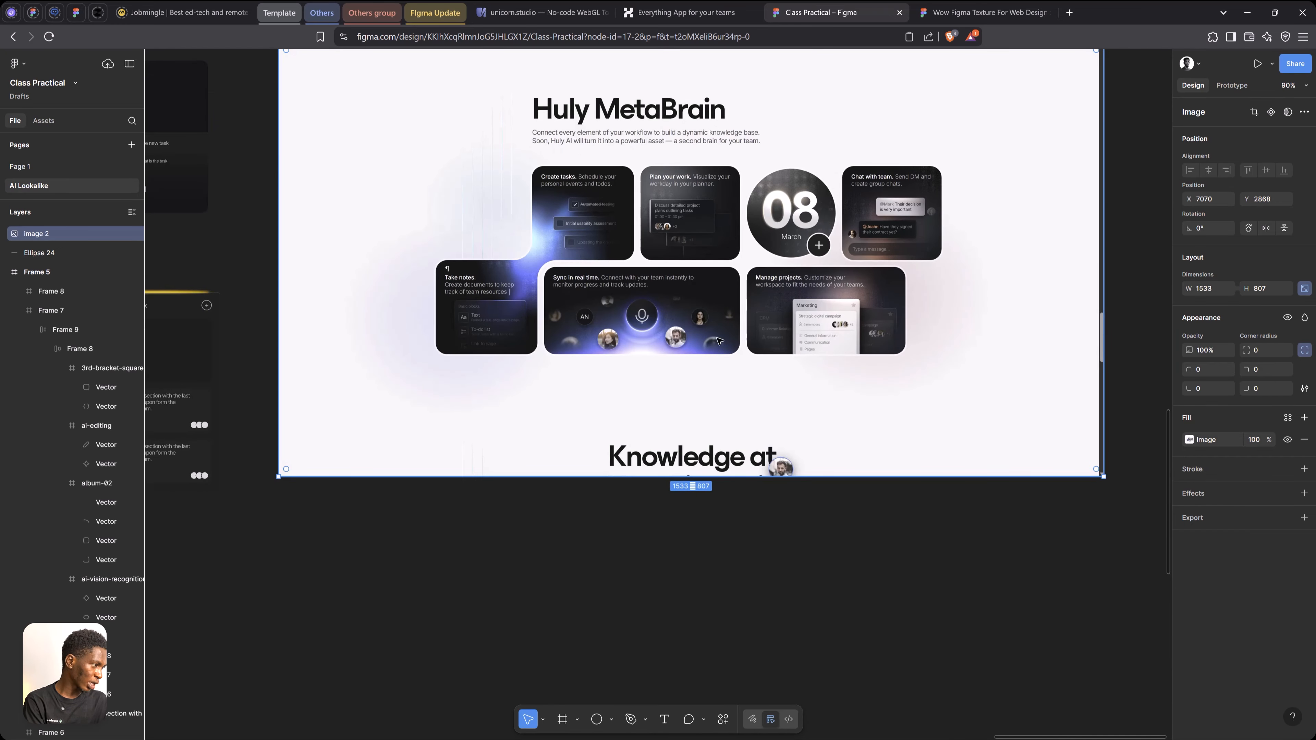
key(space)
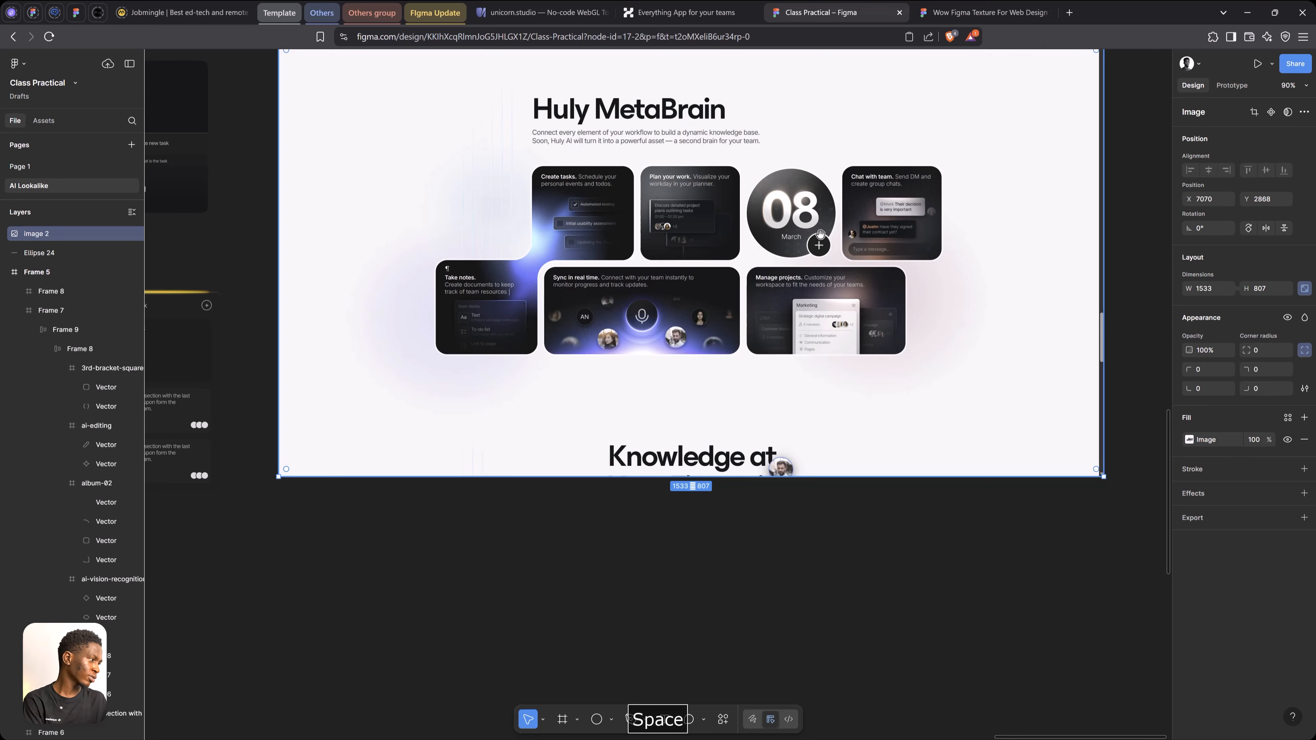
drag(852, 178, 623, 229)
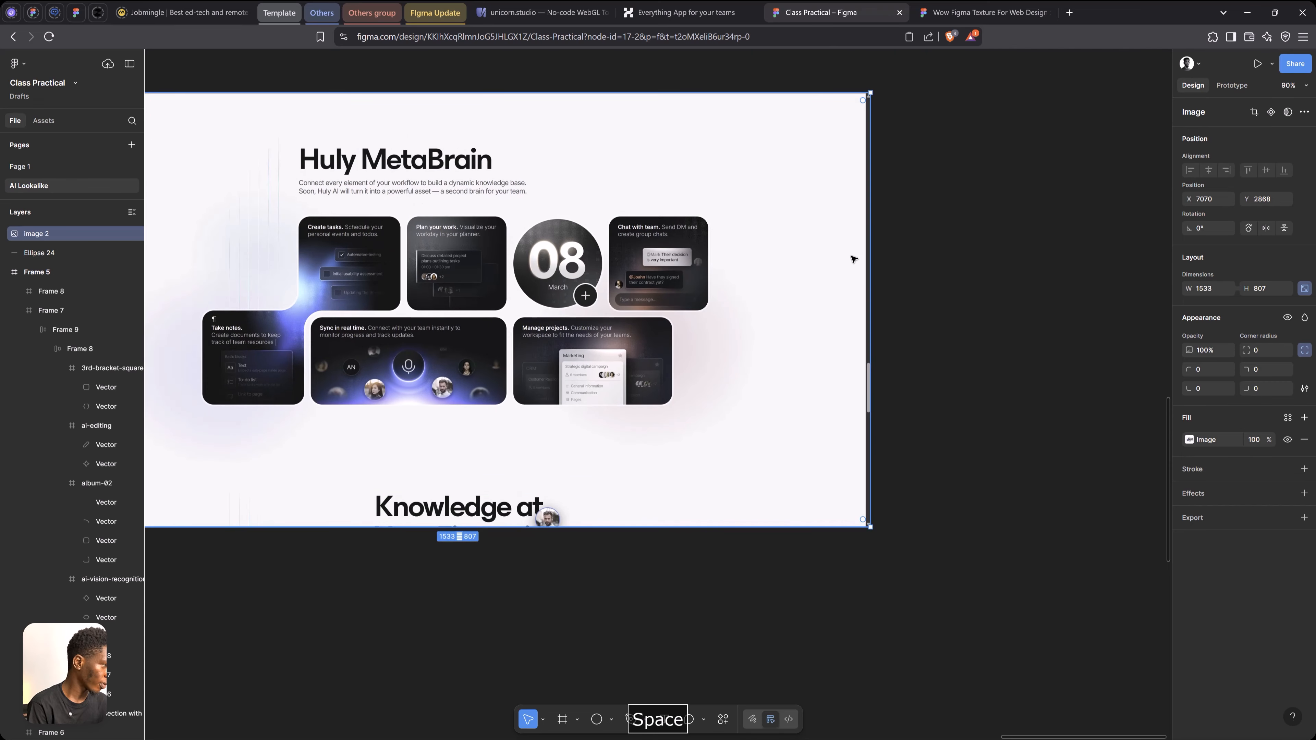
key(f)
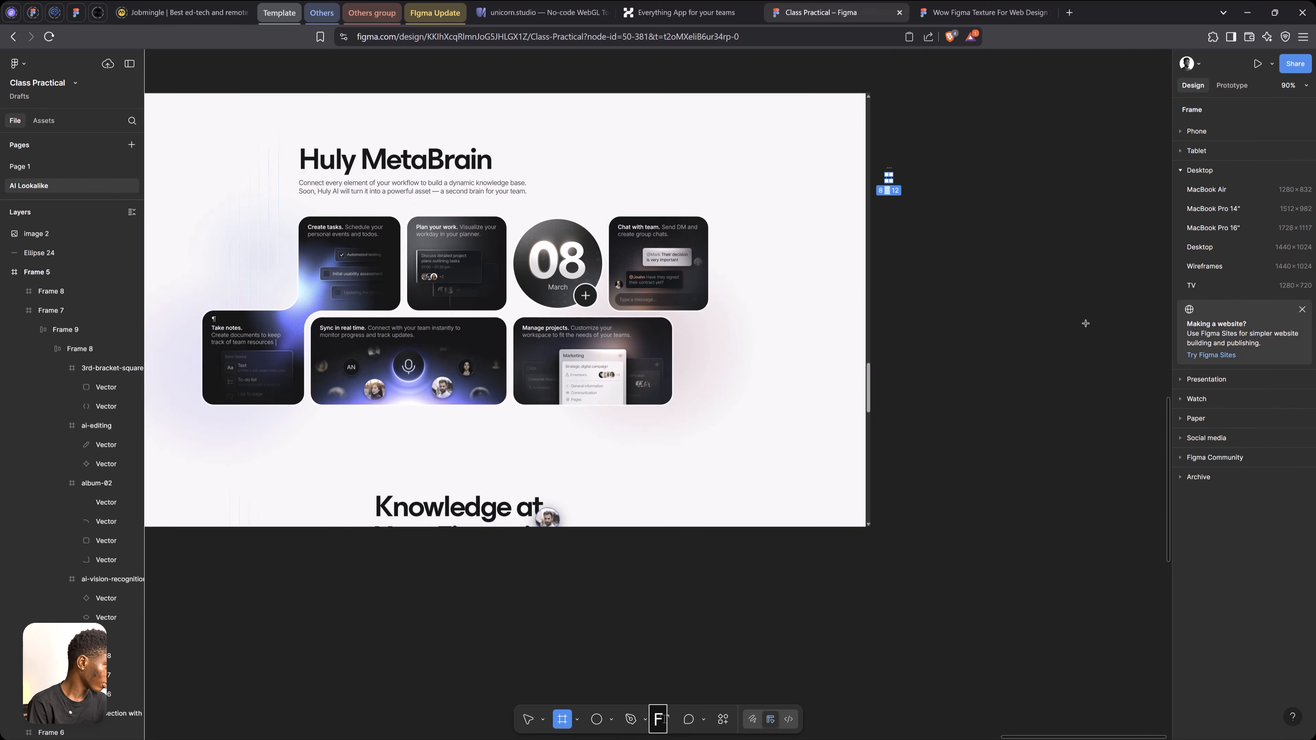
drag(1086, 322, 1103, 370)
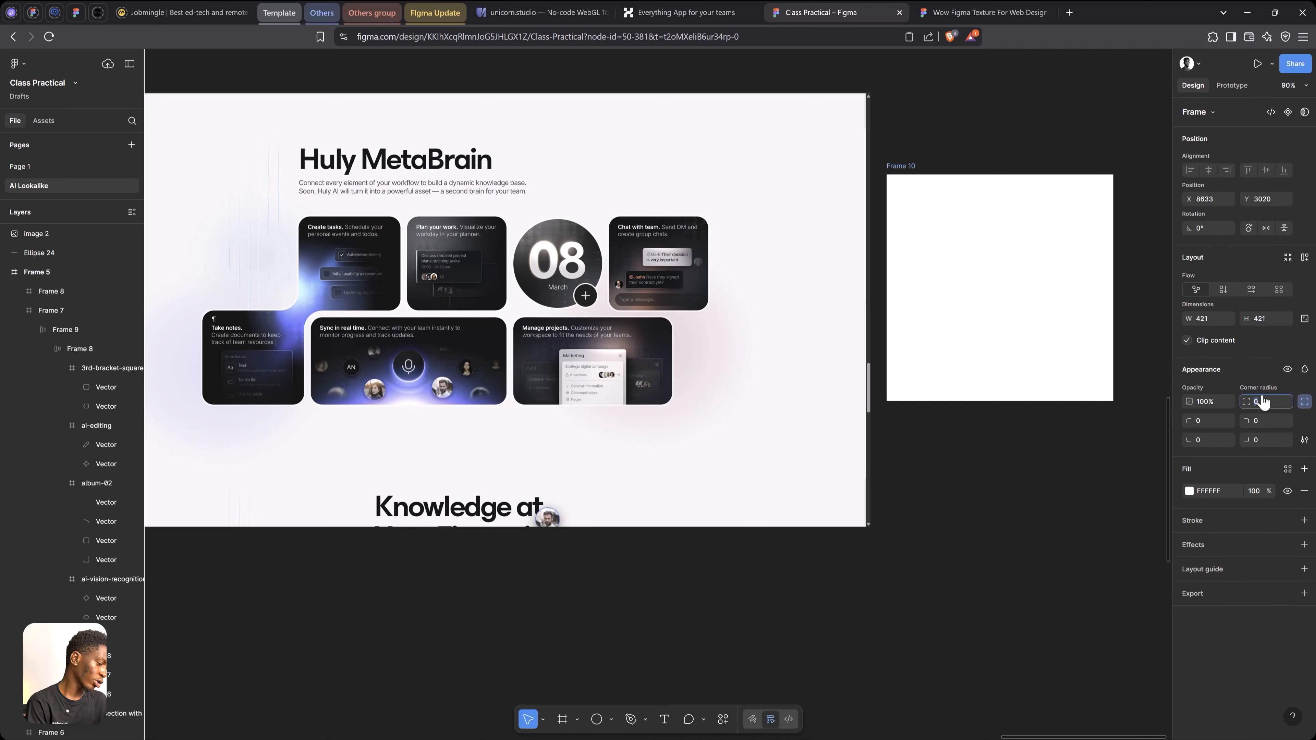
Try corner radii of 12 and 16 on the new square frame, ending with a radius of 24
text(12)
click(1305, 441)
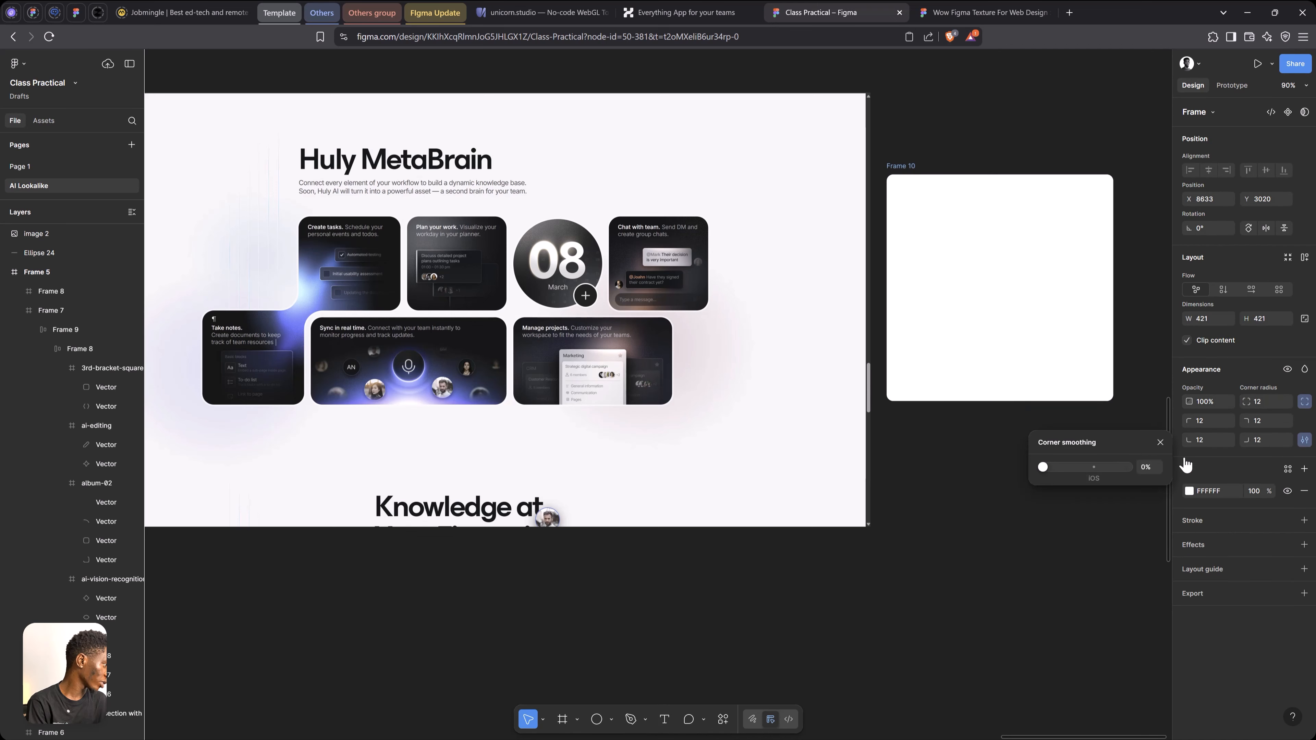
click(1160, 442)
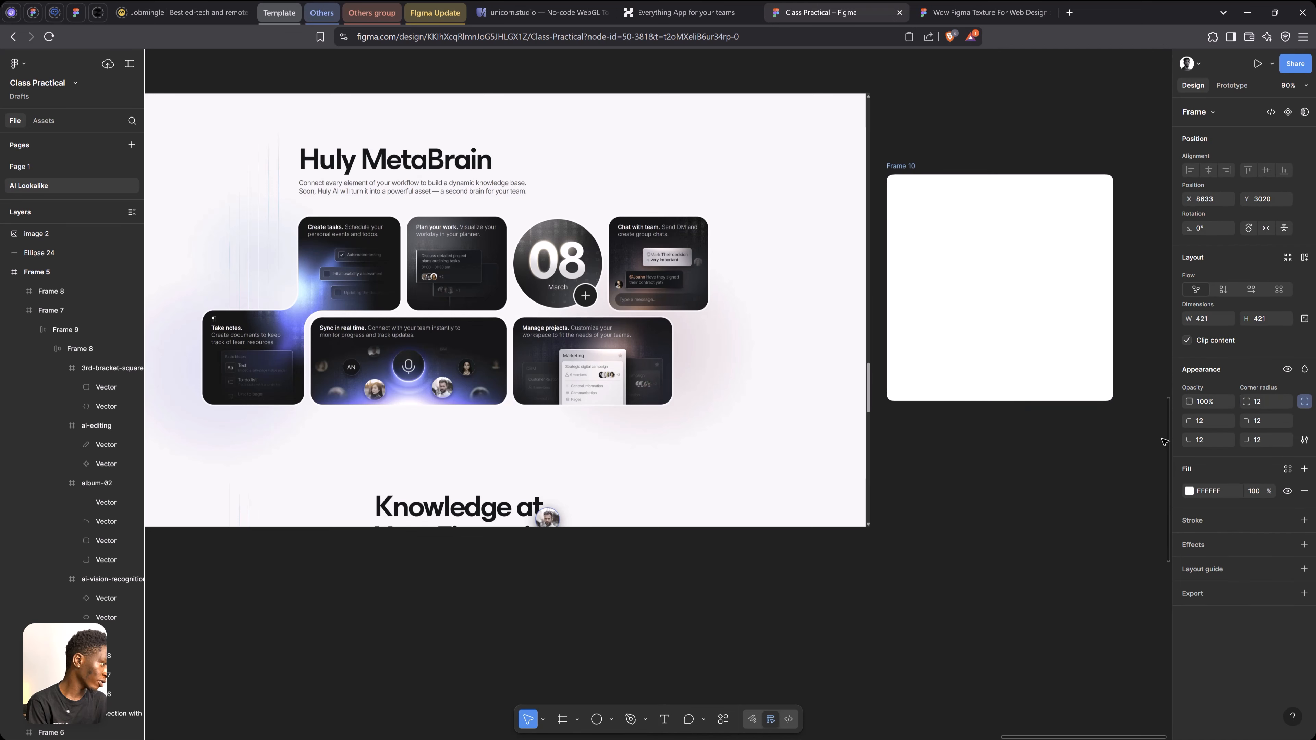
click(1267, 403)
text(16)
key(Return)
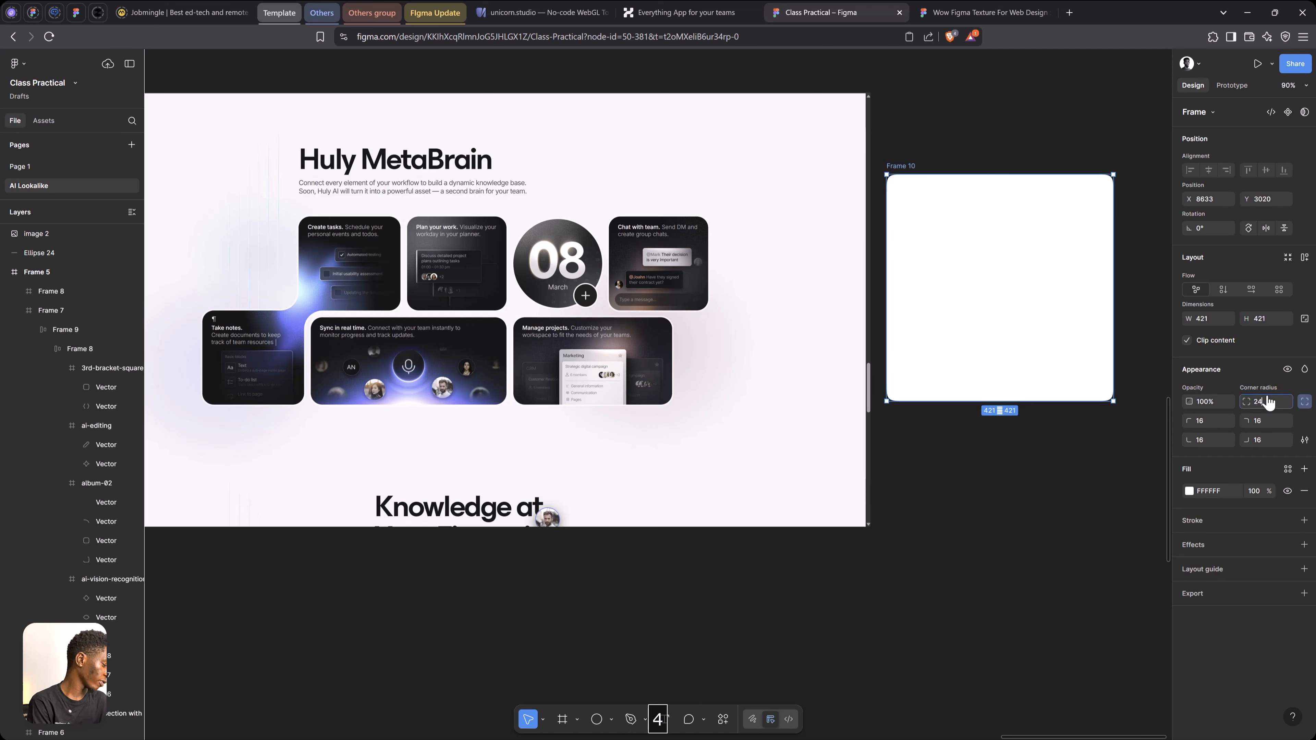
text(24)
key(Return)
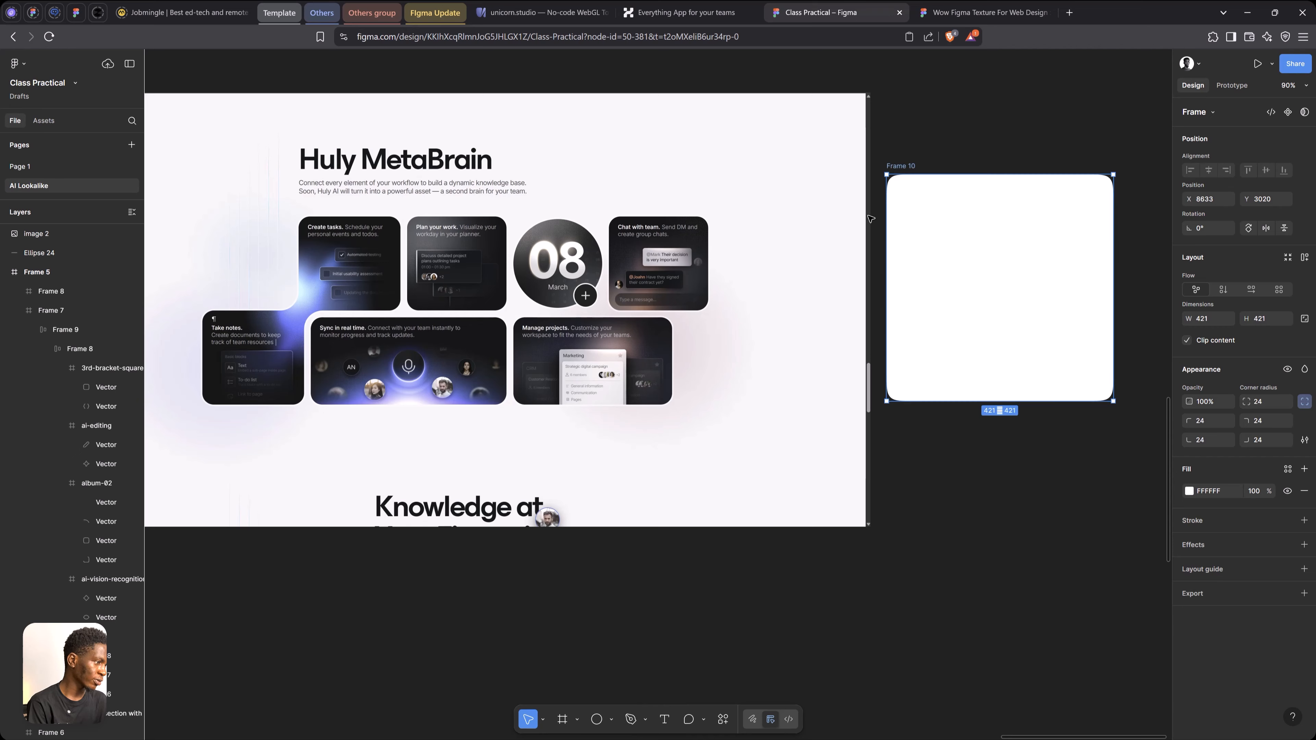
Copy the "Team Planner" description text from Frame 3 into the new rounded frame
scroll(871, 219, down, 5)
key(space)
scroll(491, 241, up, 3)
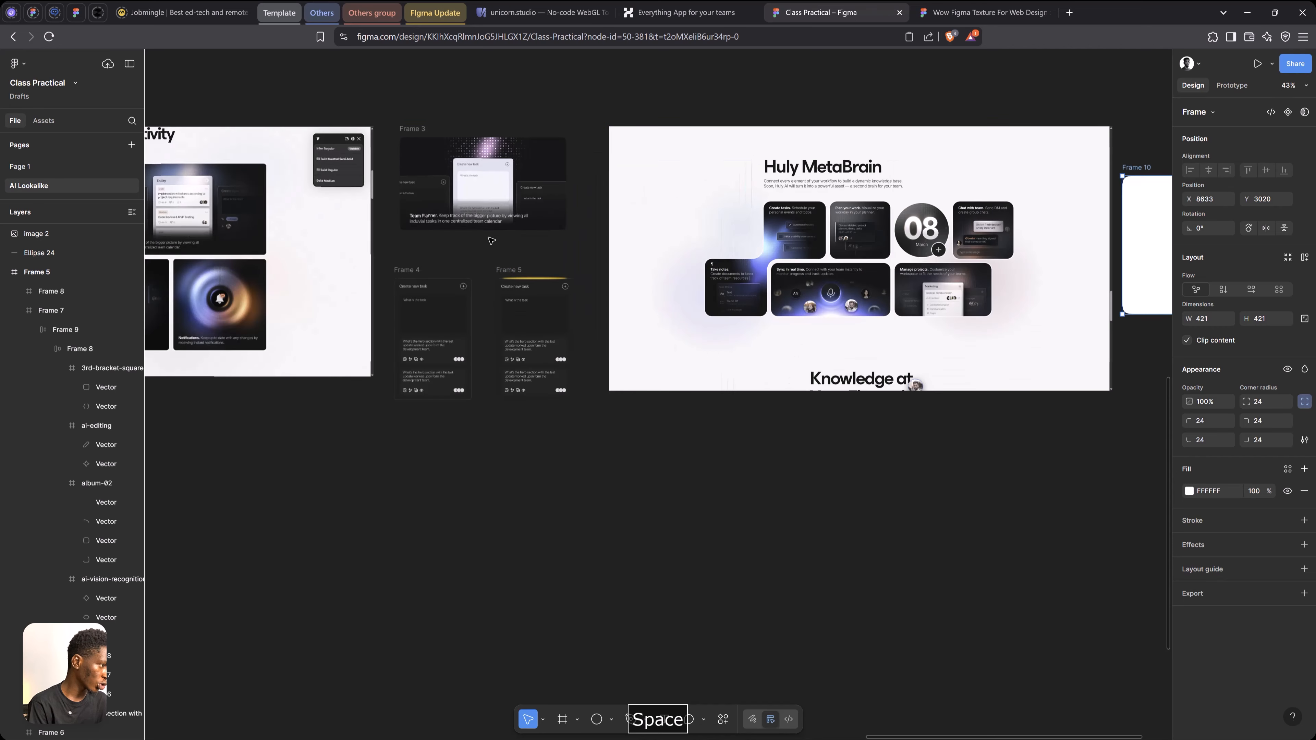
scroll(860, 218, up, 2)
scroll(857, 220, down, 2)
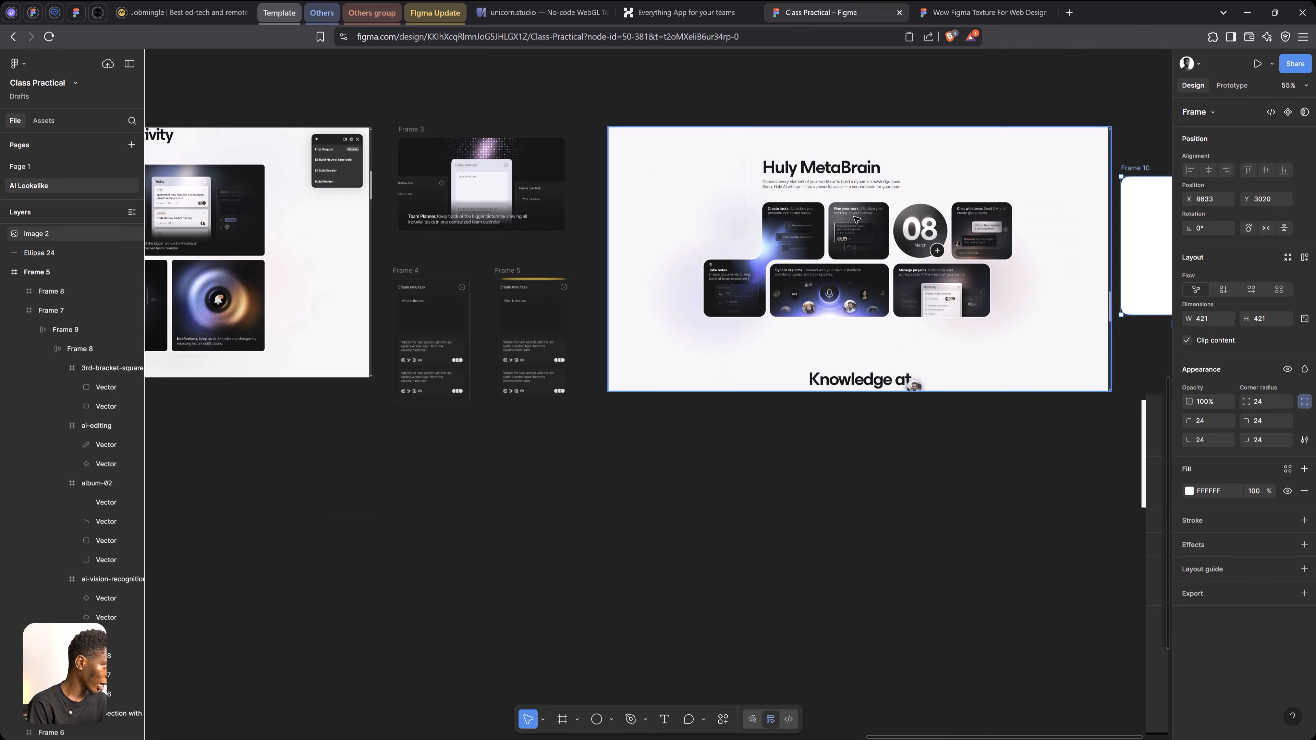
ctrl+click(468, 219)
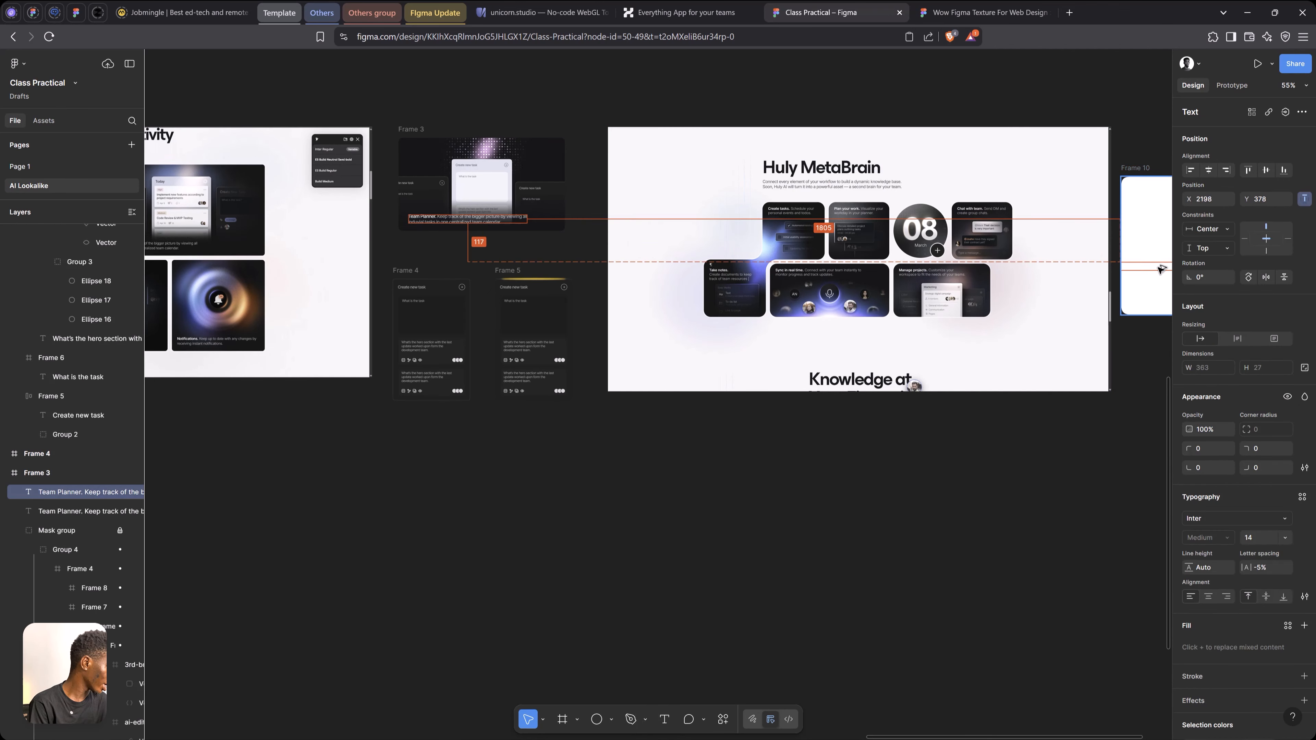
drag(1169, 269, 983, 278)
ctrl+scroll(908, 207, up, 5)
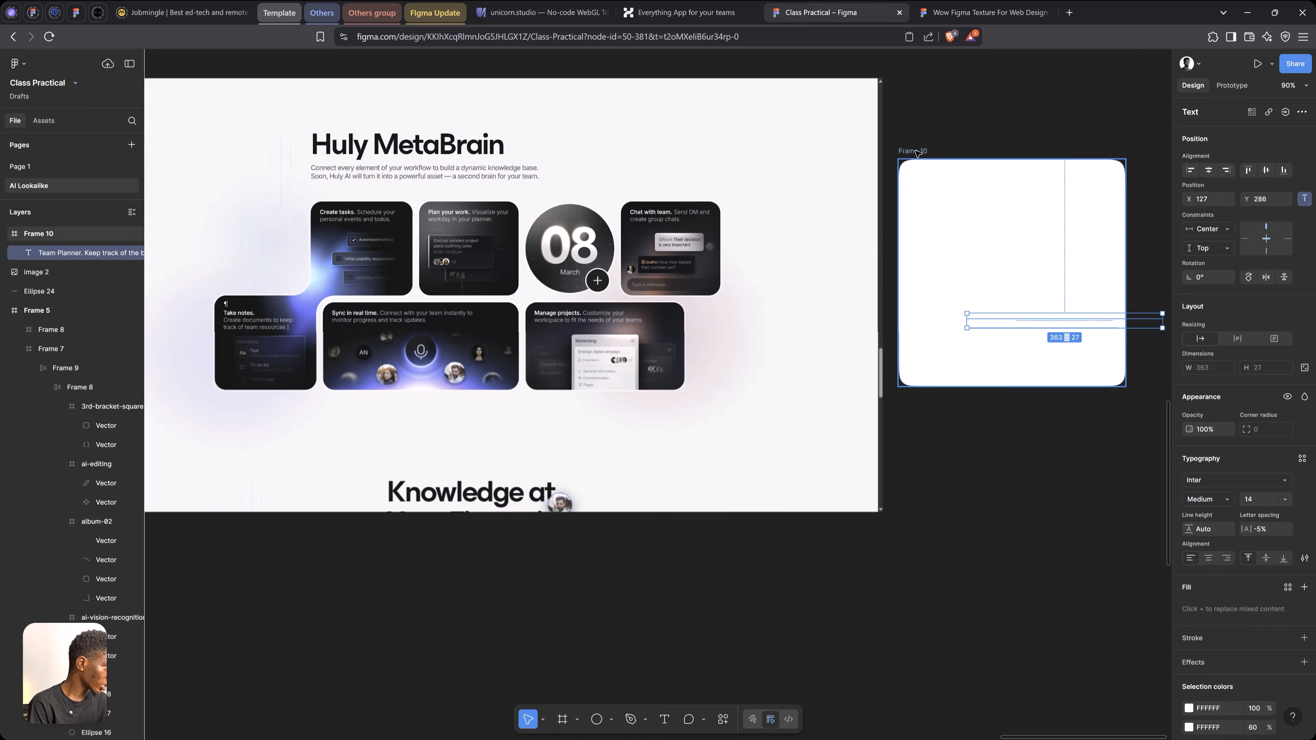
Fill the frame with #121114 sampled from the "Plan your work" card and move the text to X 29, Y 35 inside it
key(Escape)
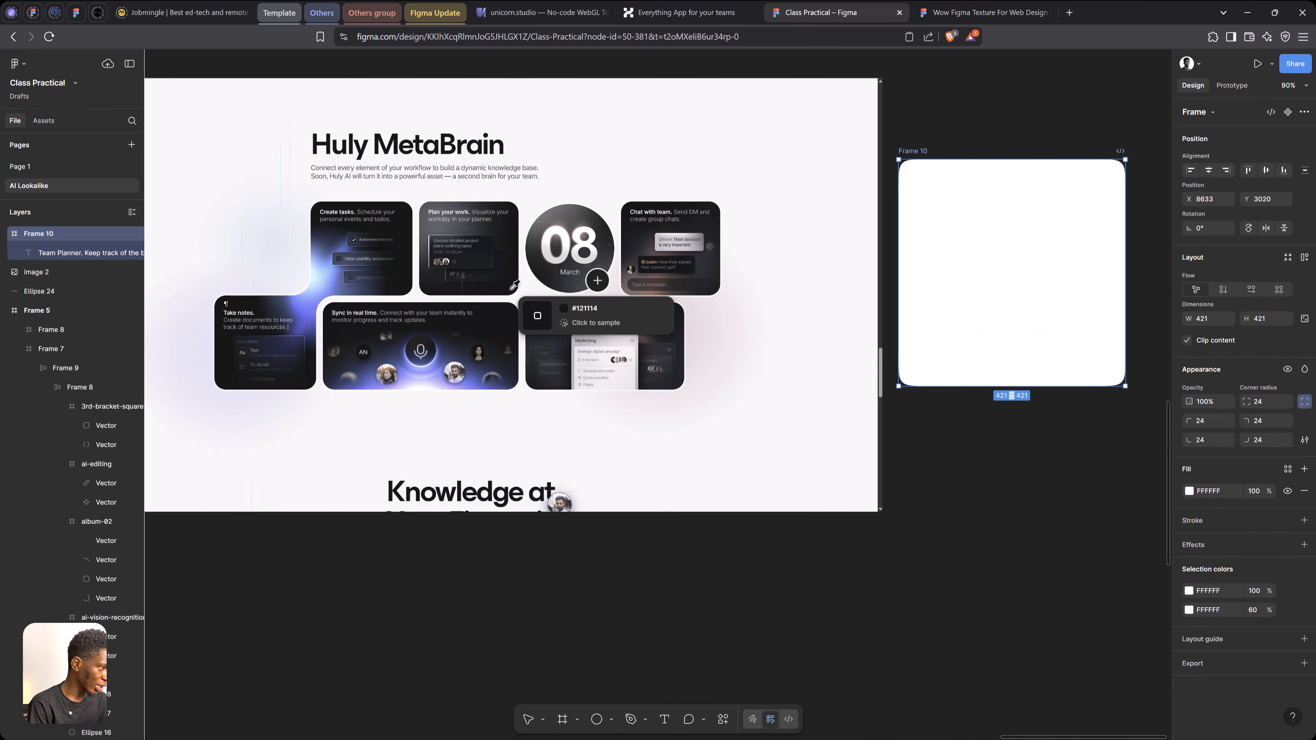
click(541, 321)
click(1066, 326)
drag(1066, 326, 1014, 188)
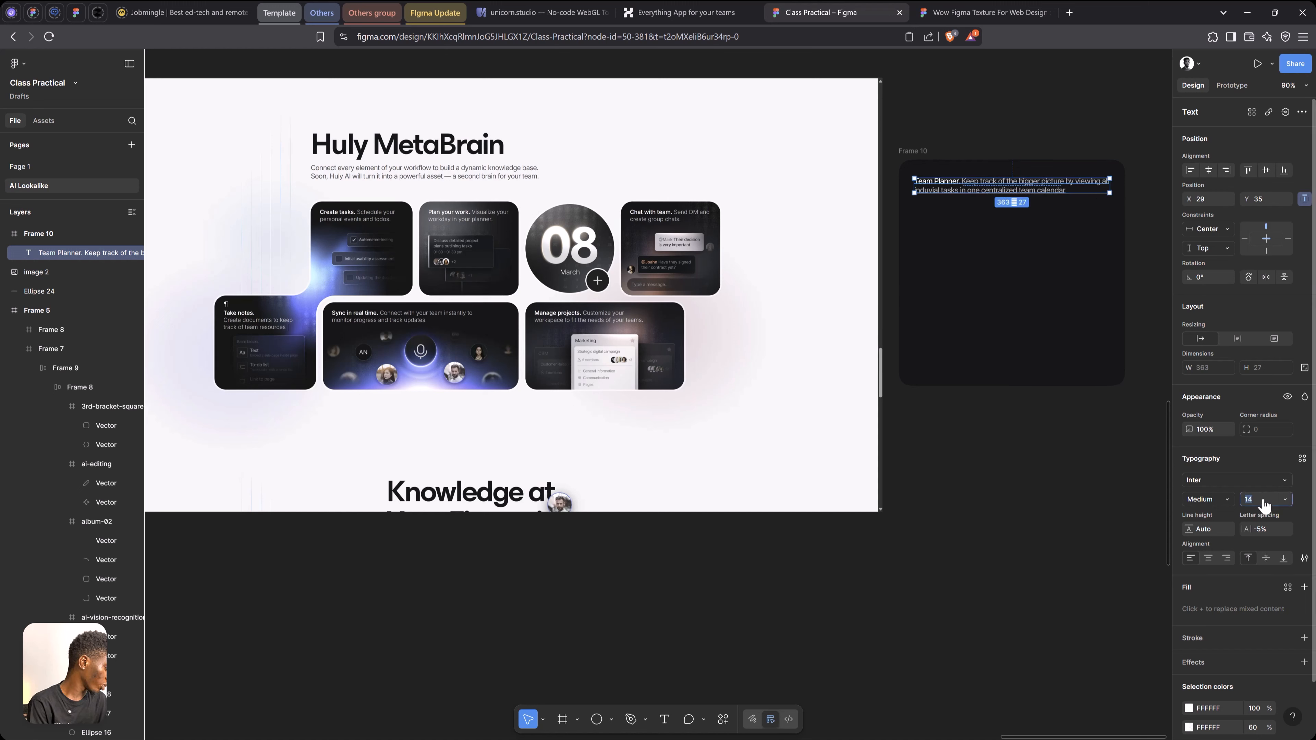
Increase the Team Planner text's font size to 19 and narrow its box to about 362 wide so it fits the frame
key(Up)
key(Up)
key(Up)
key(Up)
key(Up)
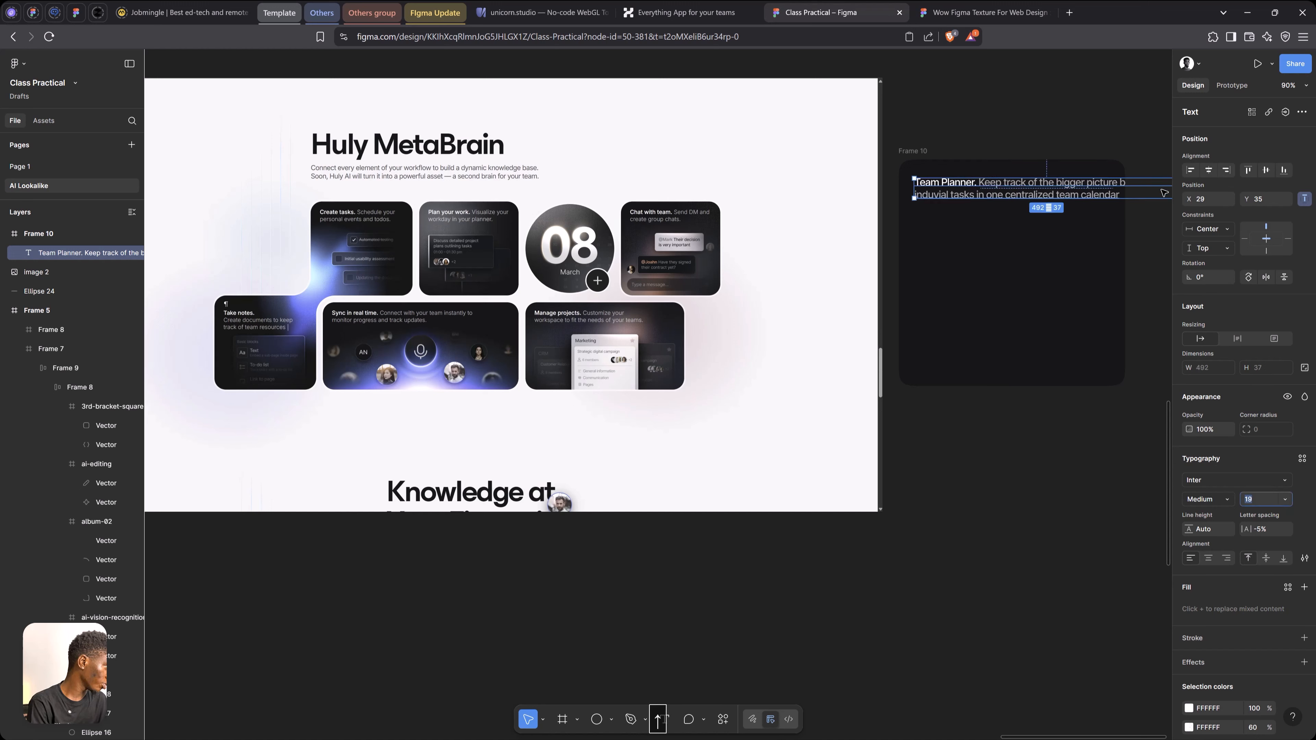
key(space)
drag(1134, 194, 1001, 199)
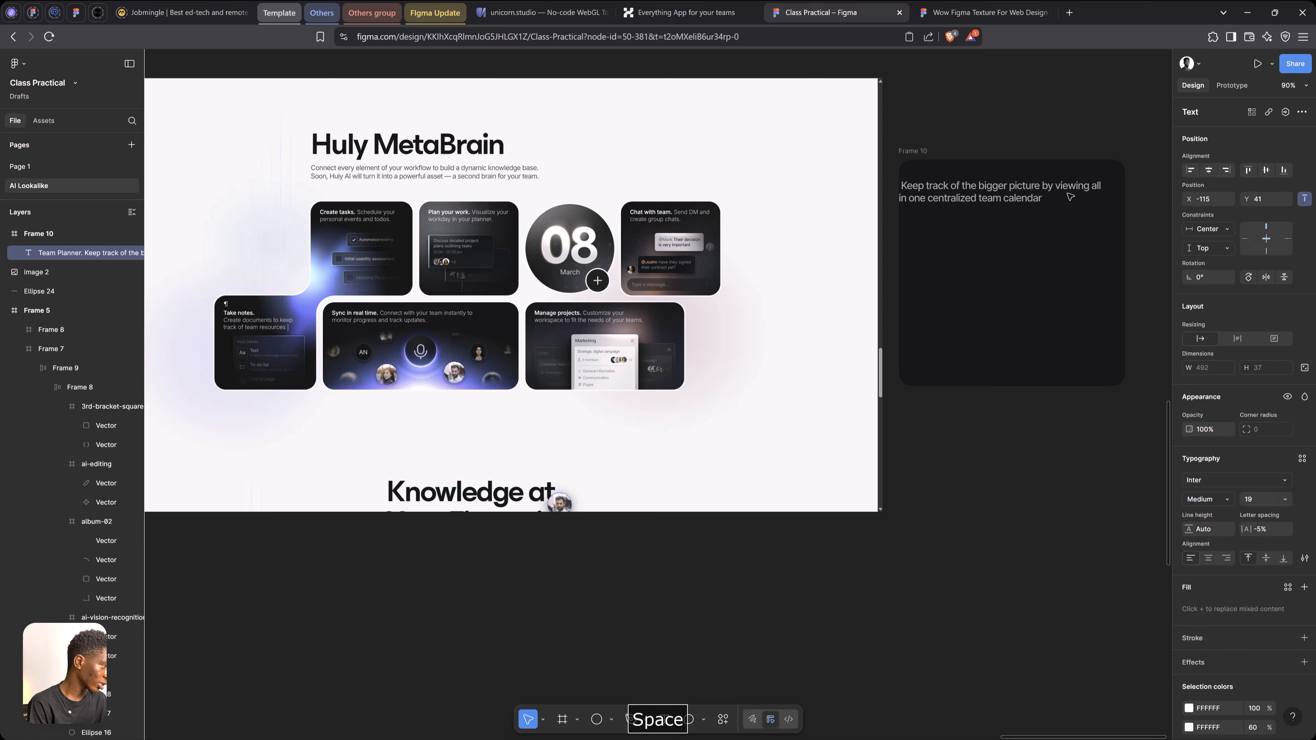
key(ctrl+z)
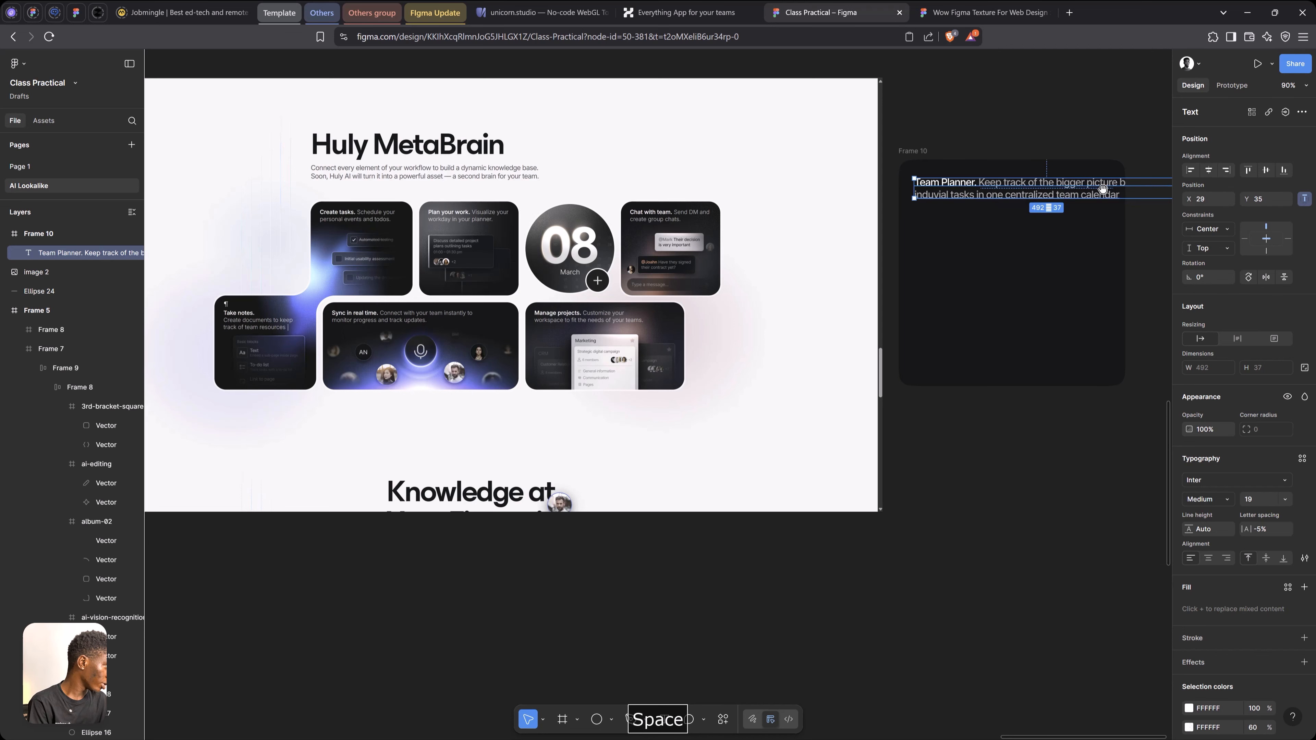
drag(1102, 189, 1016, 190)
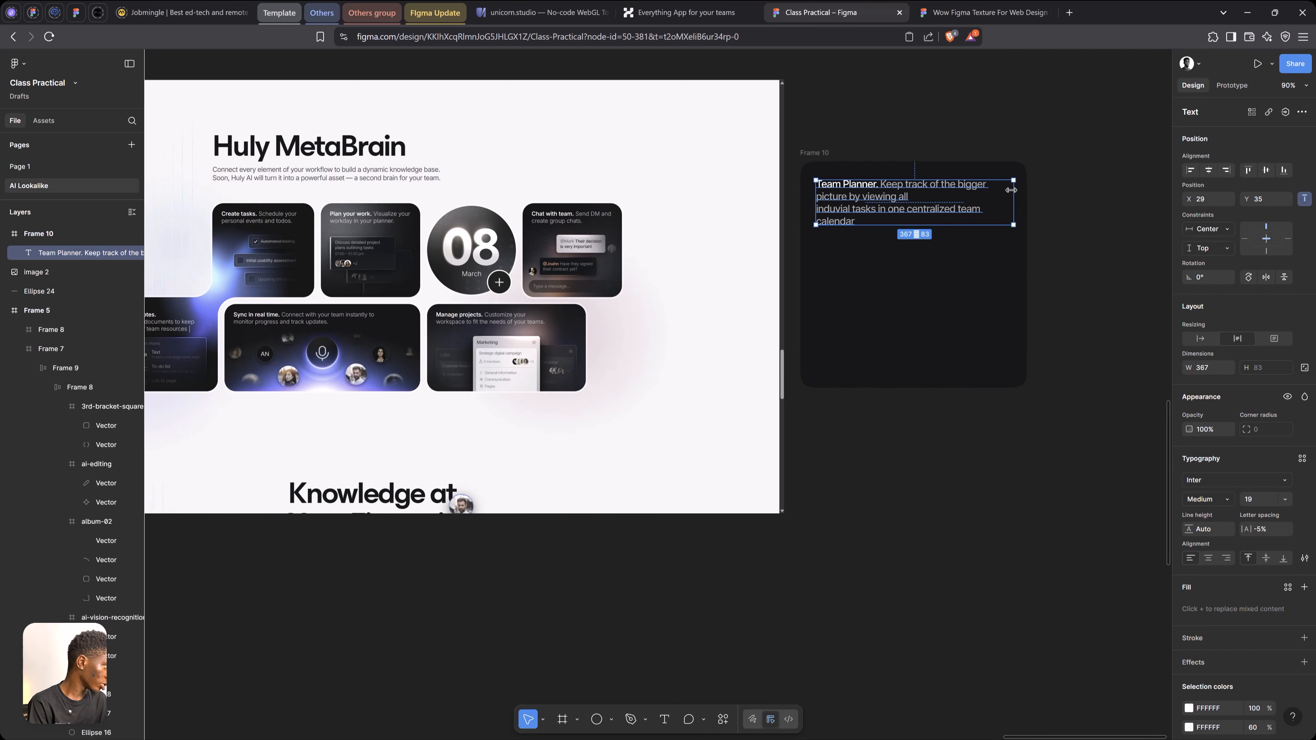
Replace the line break after "viewing all" in the Team Planner text with a space
double_click(823, 212)
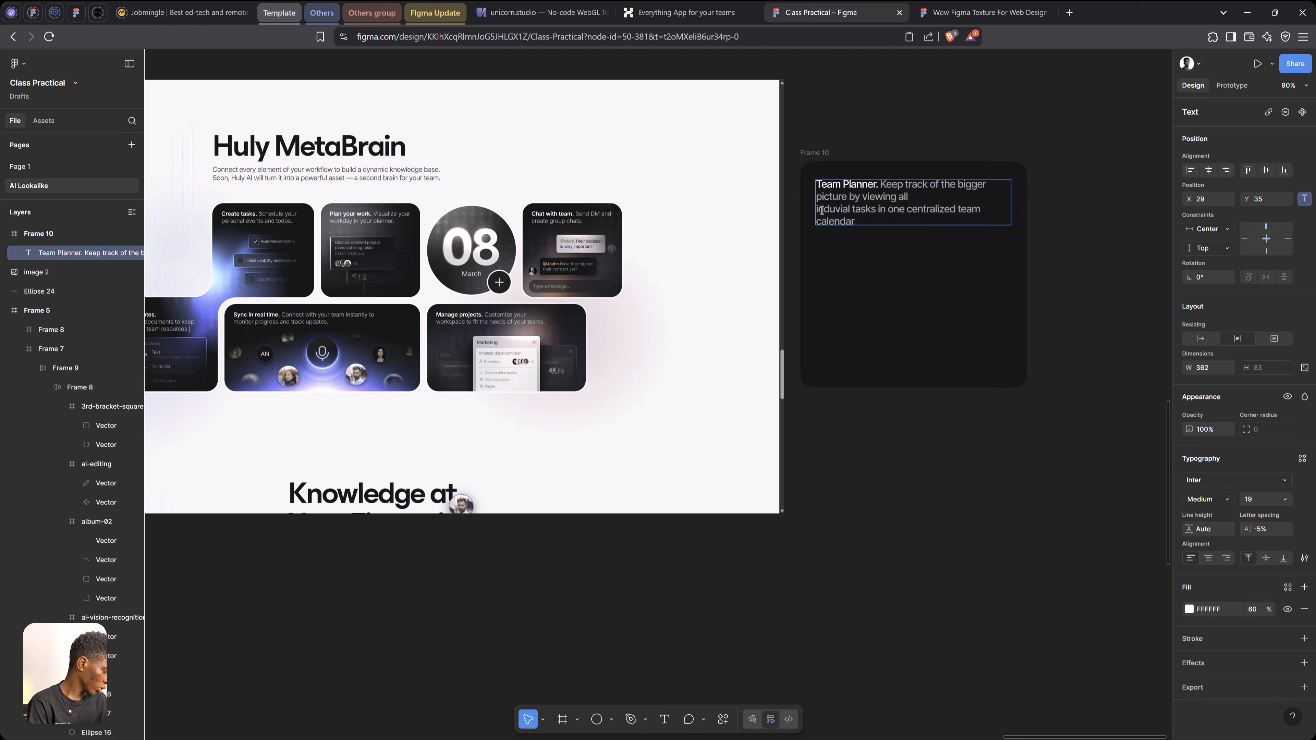
key(BackSpace)
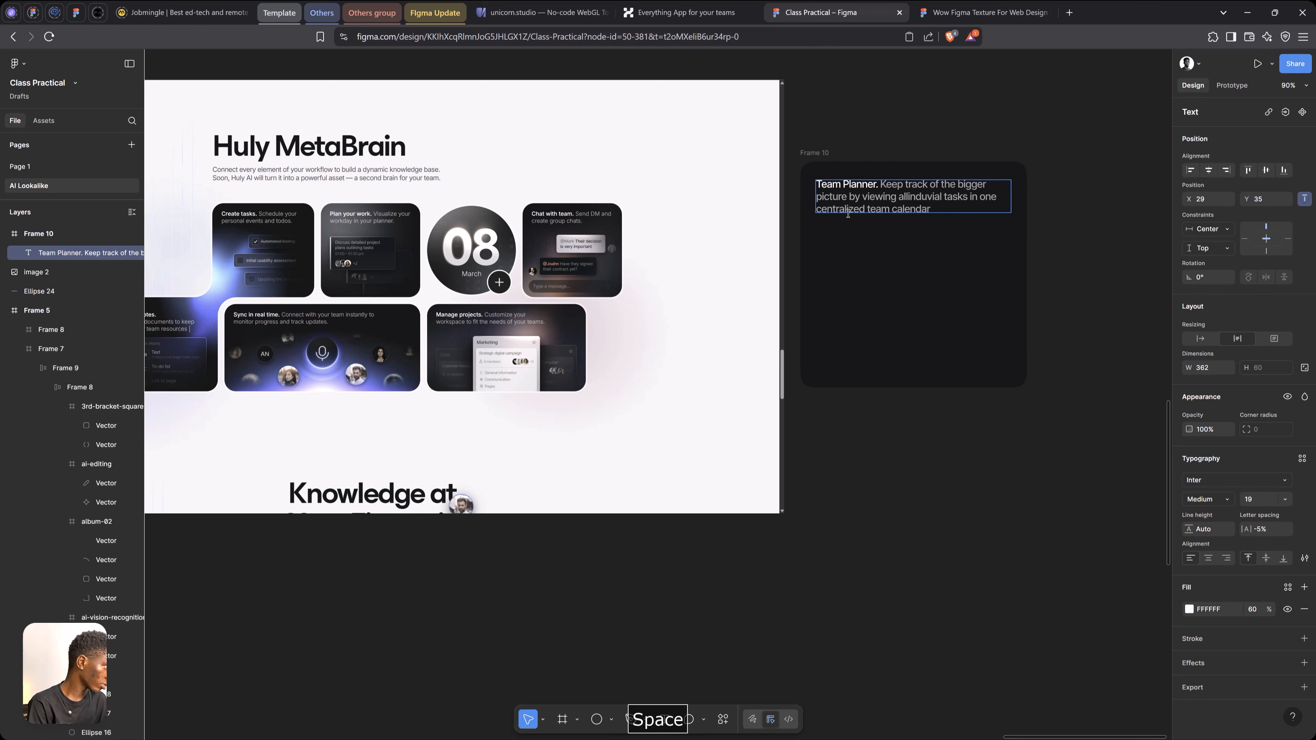
key(Escape)
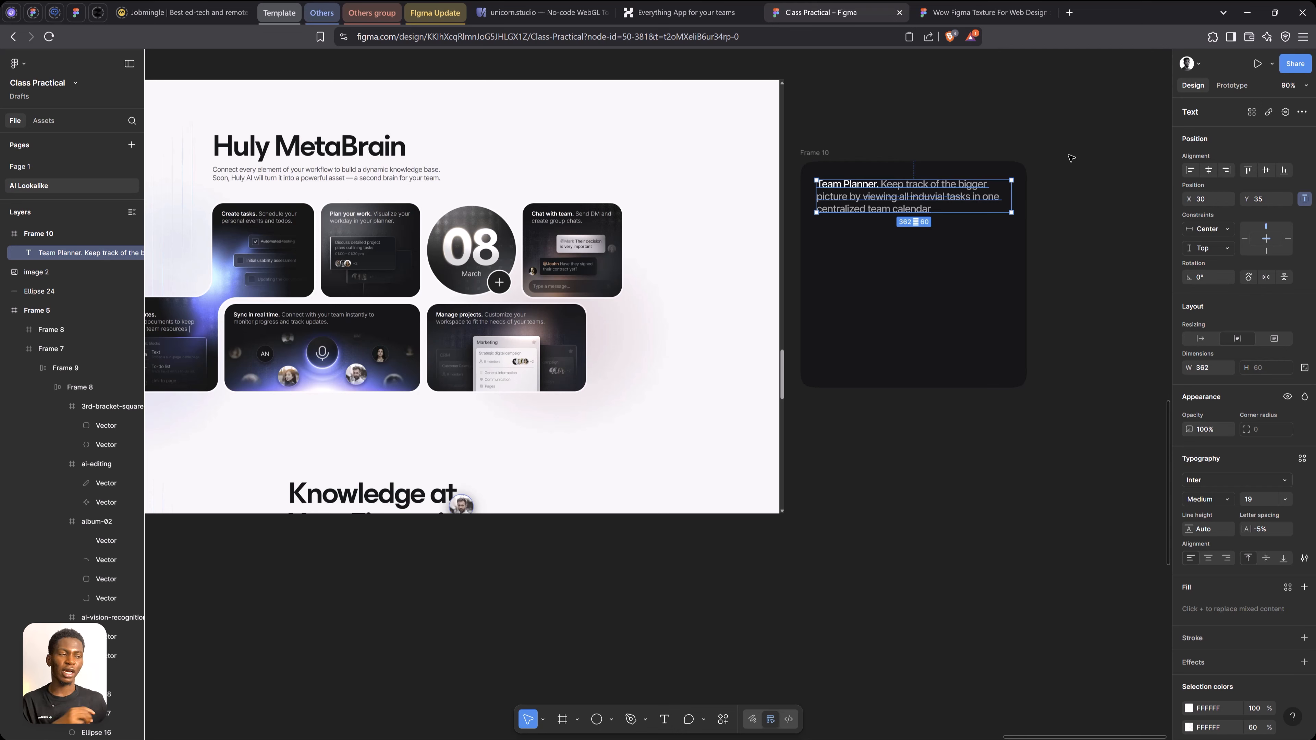
Change the frame's solid fill to a linear gradient running diagonally from its top-left corner to its bottom-right corner
key(space)
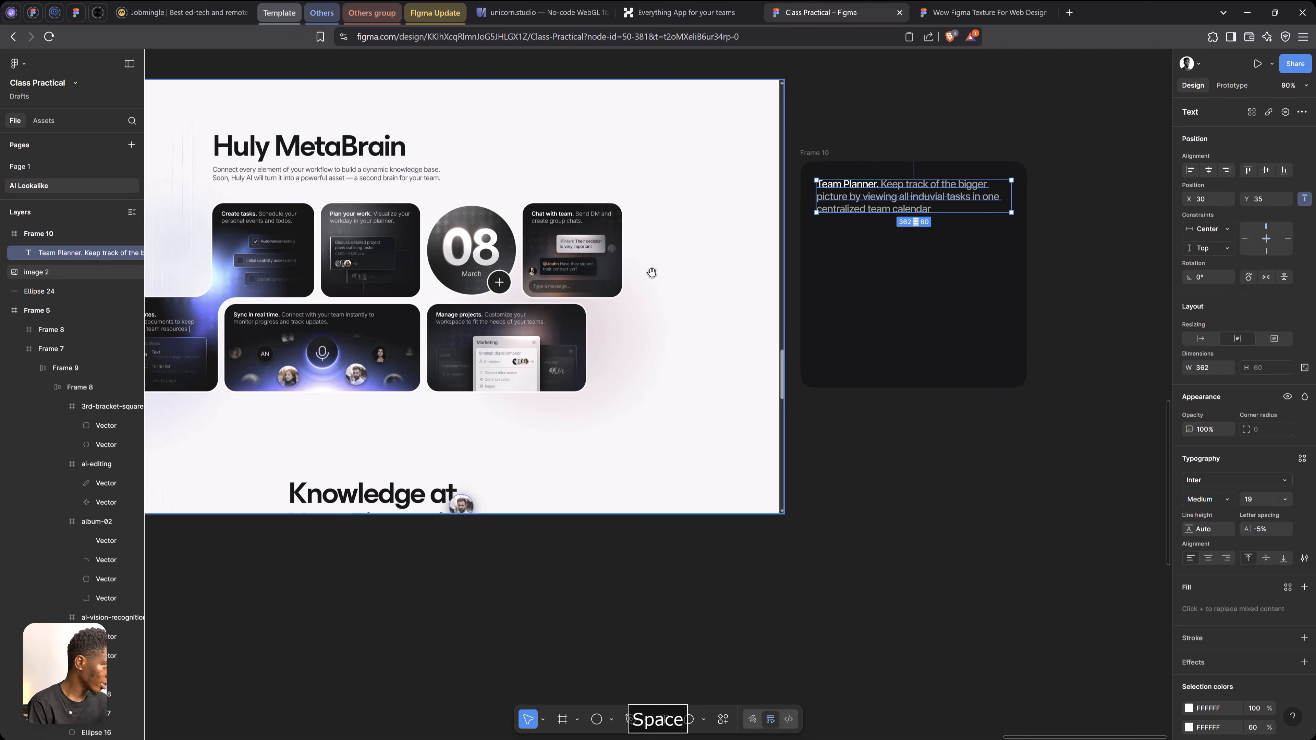
drag(649, 273, 664, 266)
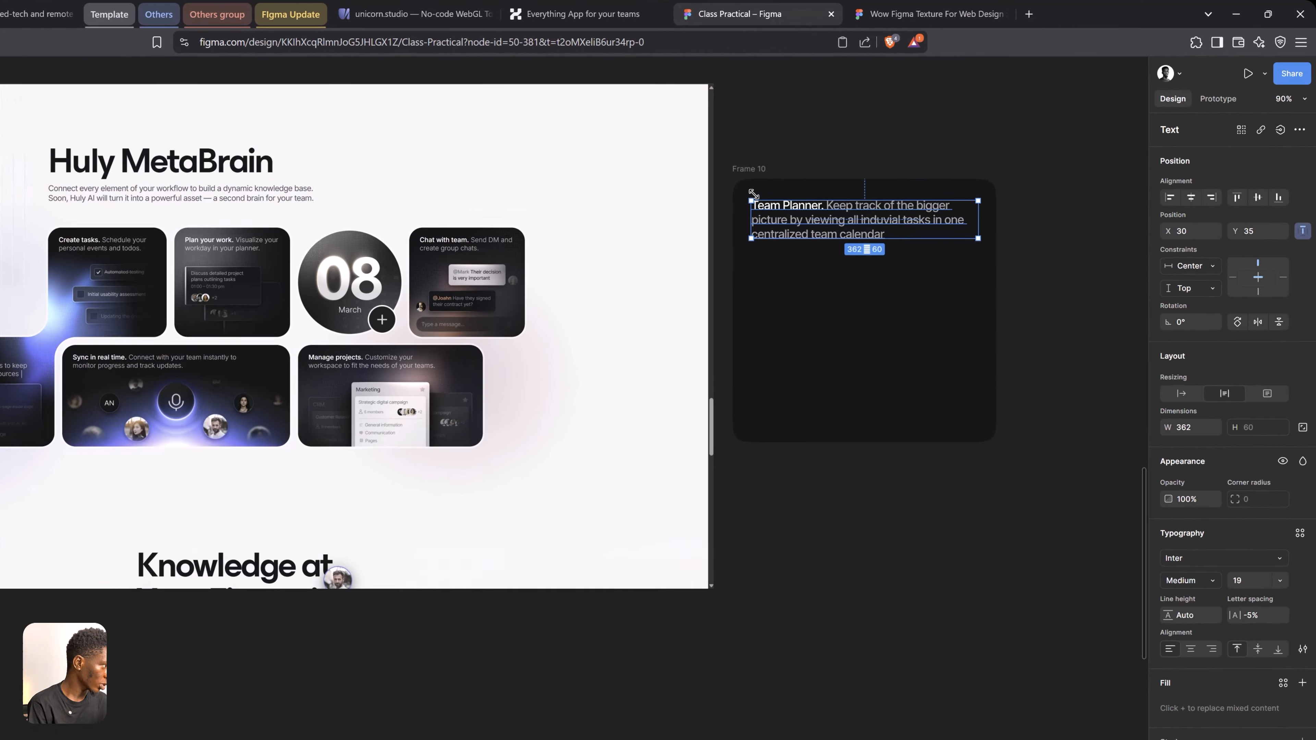
click(736, 176)
click(1164, 588)
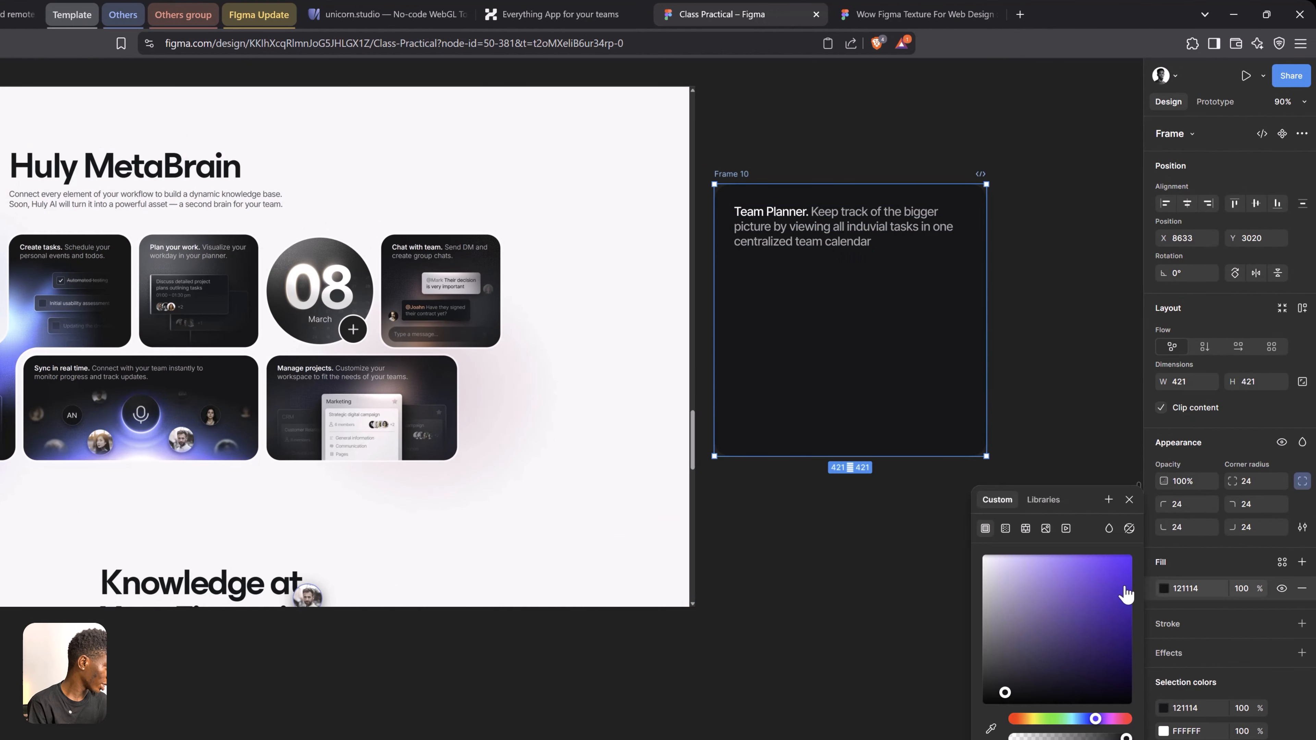
click(1005, 528)
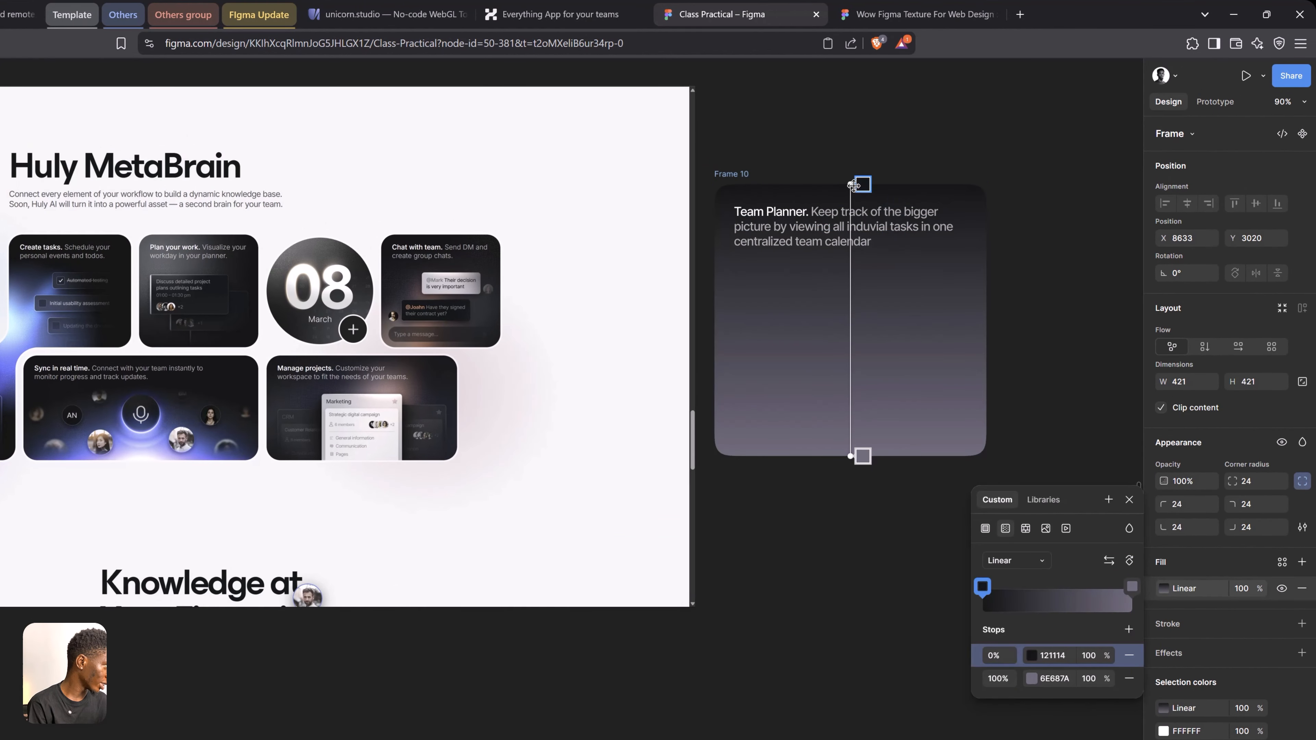
drag(831, 184, 723, 184)
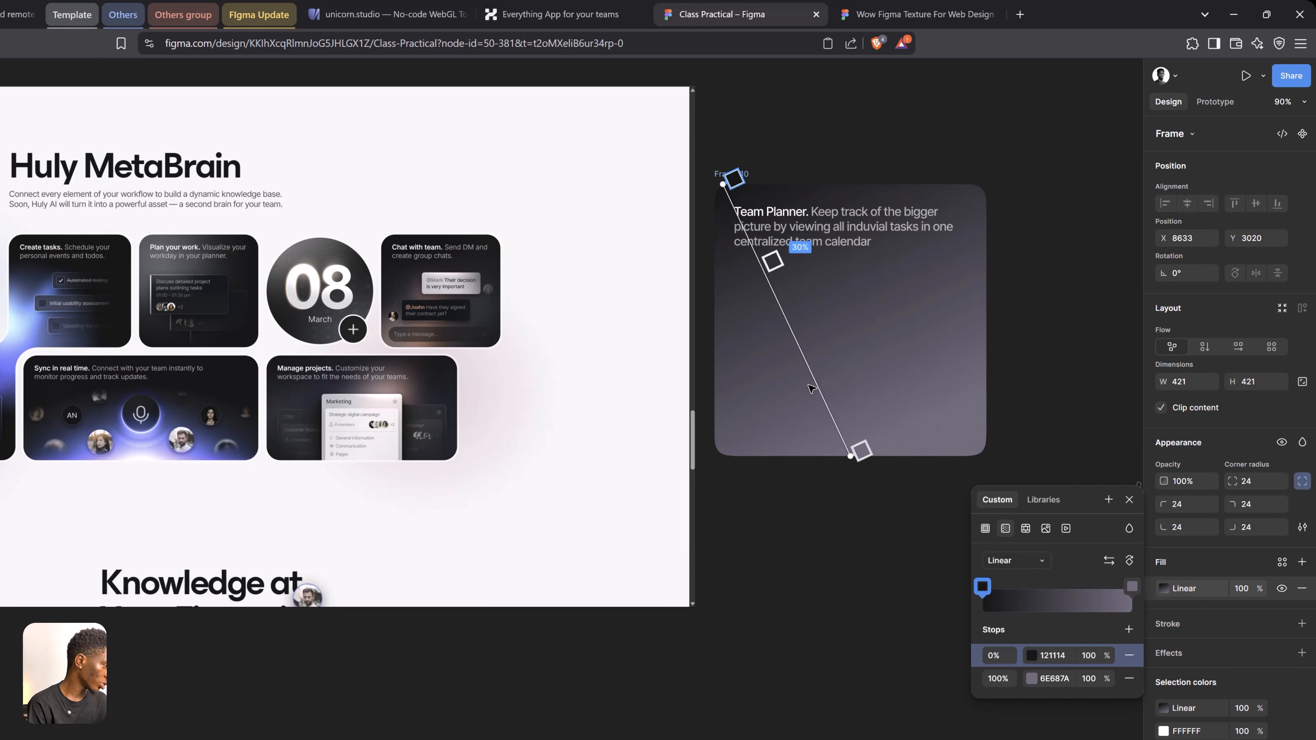
drag(850, 452, 981, 448)
Set the gradient's 100% stop to #121114 by sampling the "Plan your work" card
click(1011, 687)
click(1031, 679)
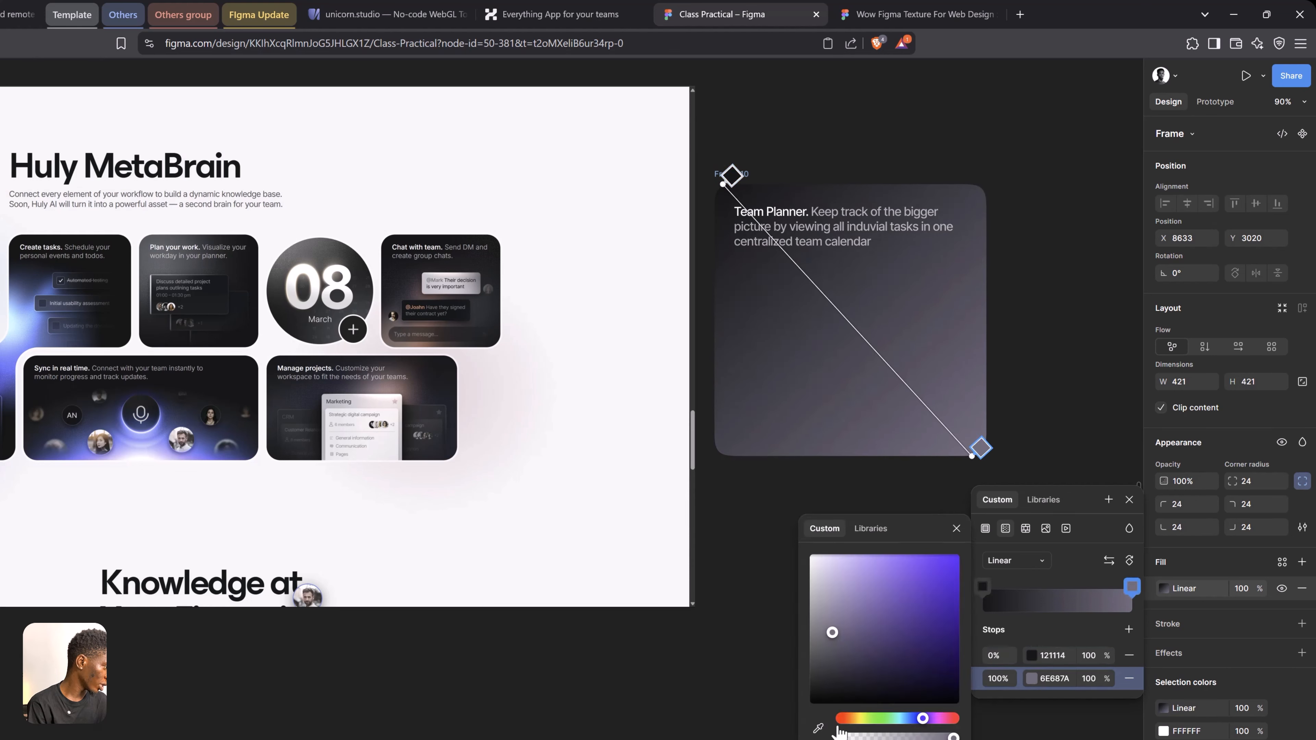
click(818, 729)
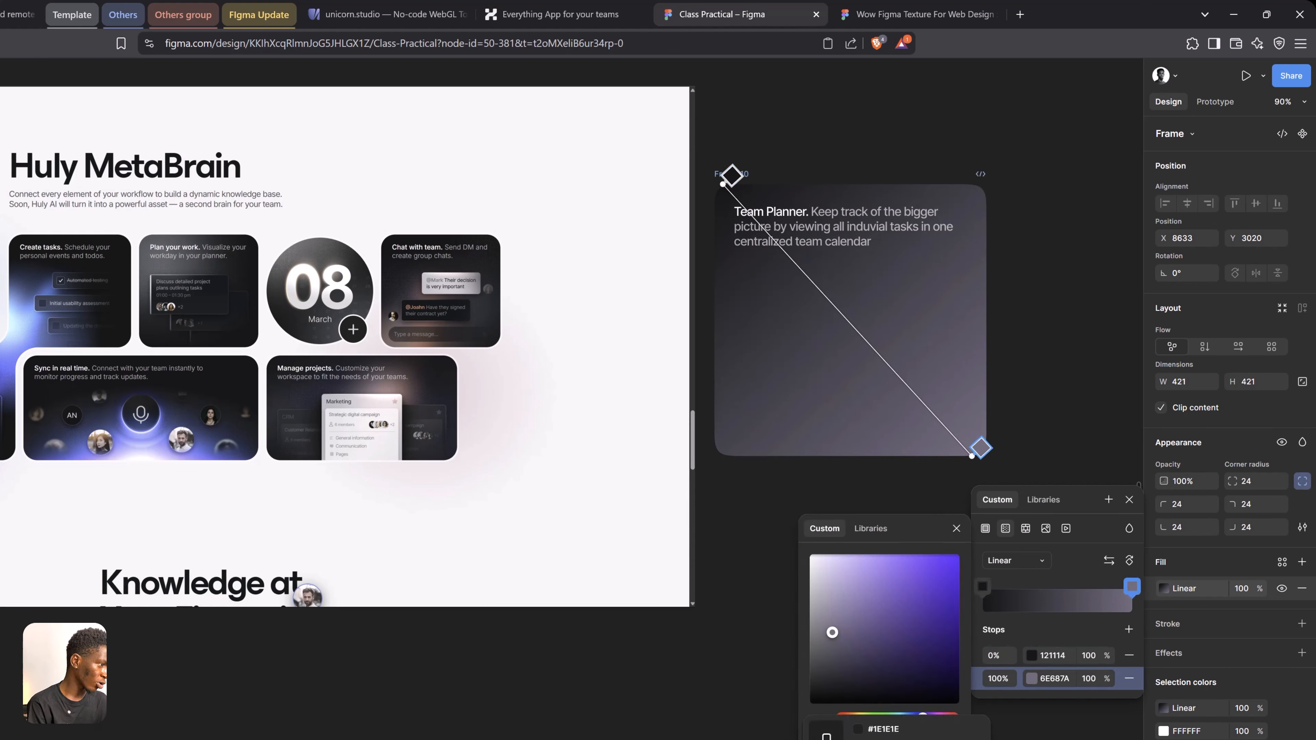
click(251, 338)
Set the gradient's 0% stop by sampling the upper-left corner of the "Plan your work" card, then darken it to about #444548
click(991, 662)
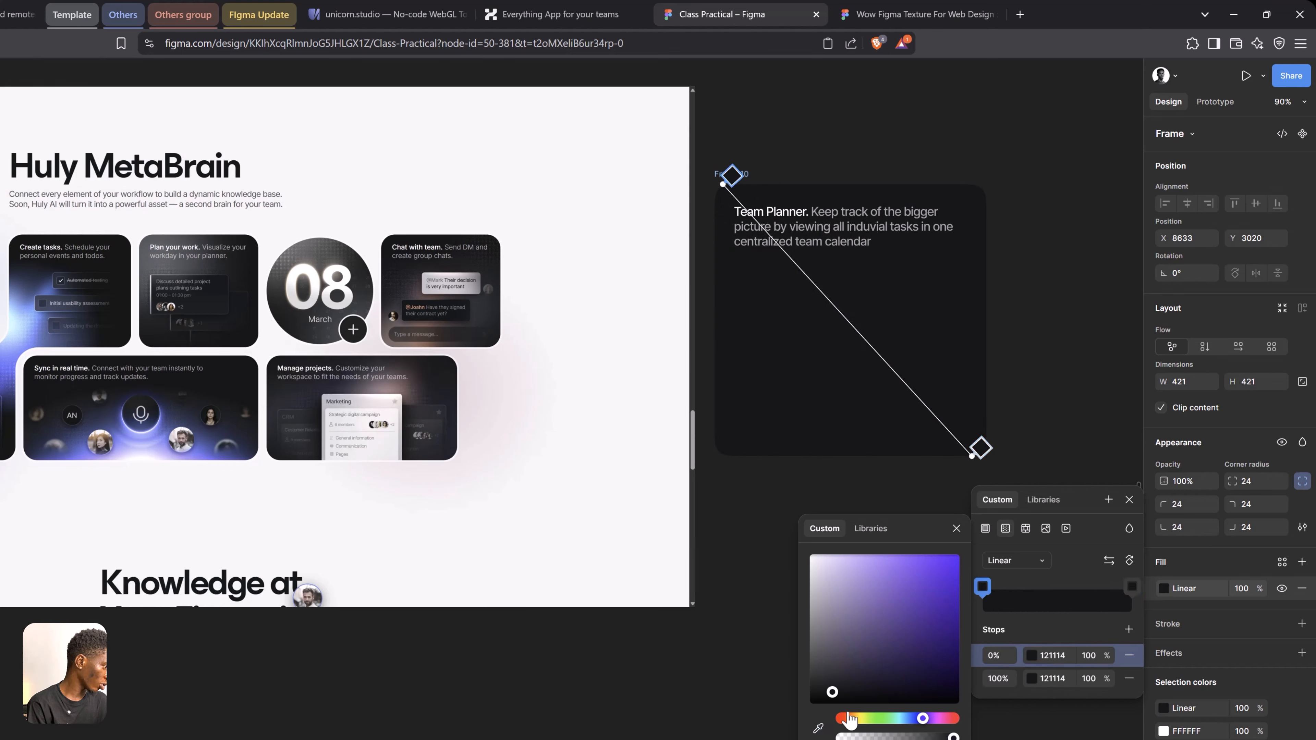
drag(819, 728, 815, 727)
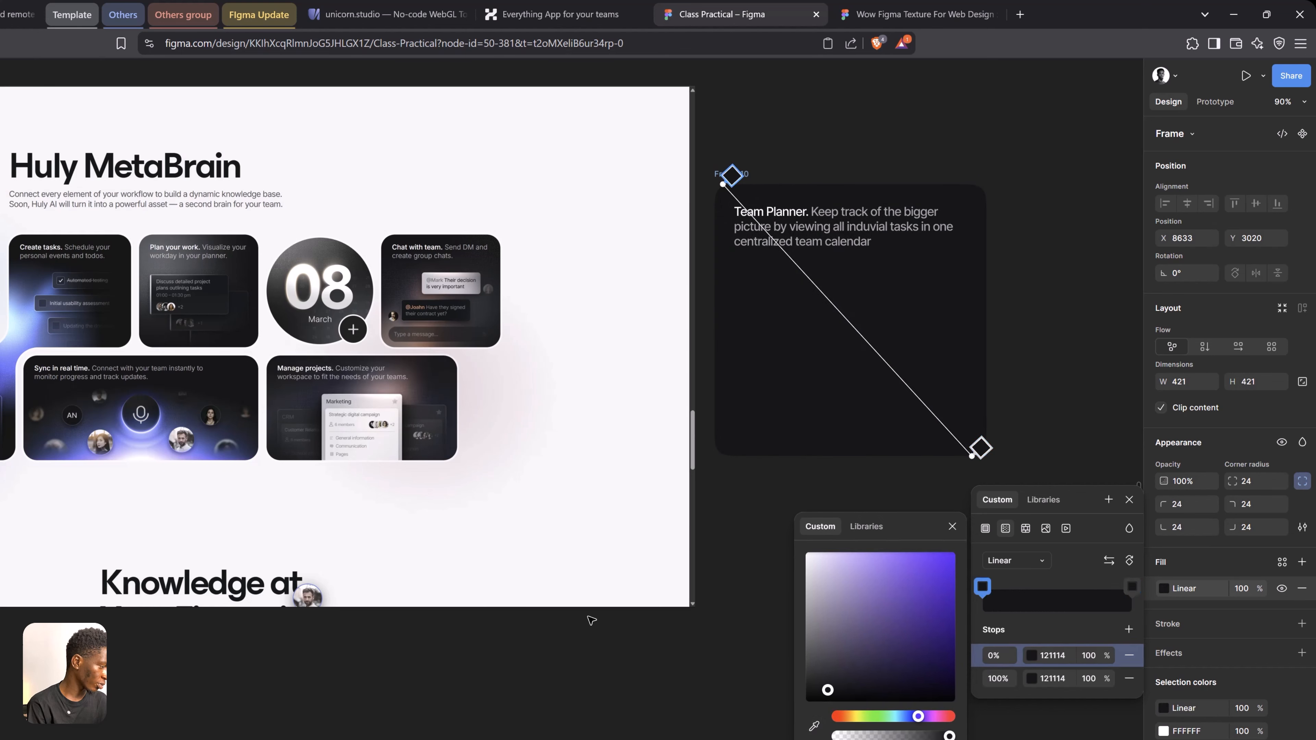
click(819, 730)
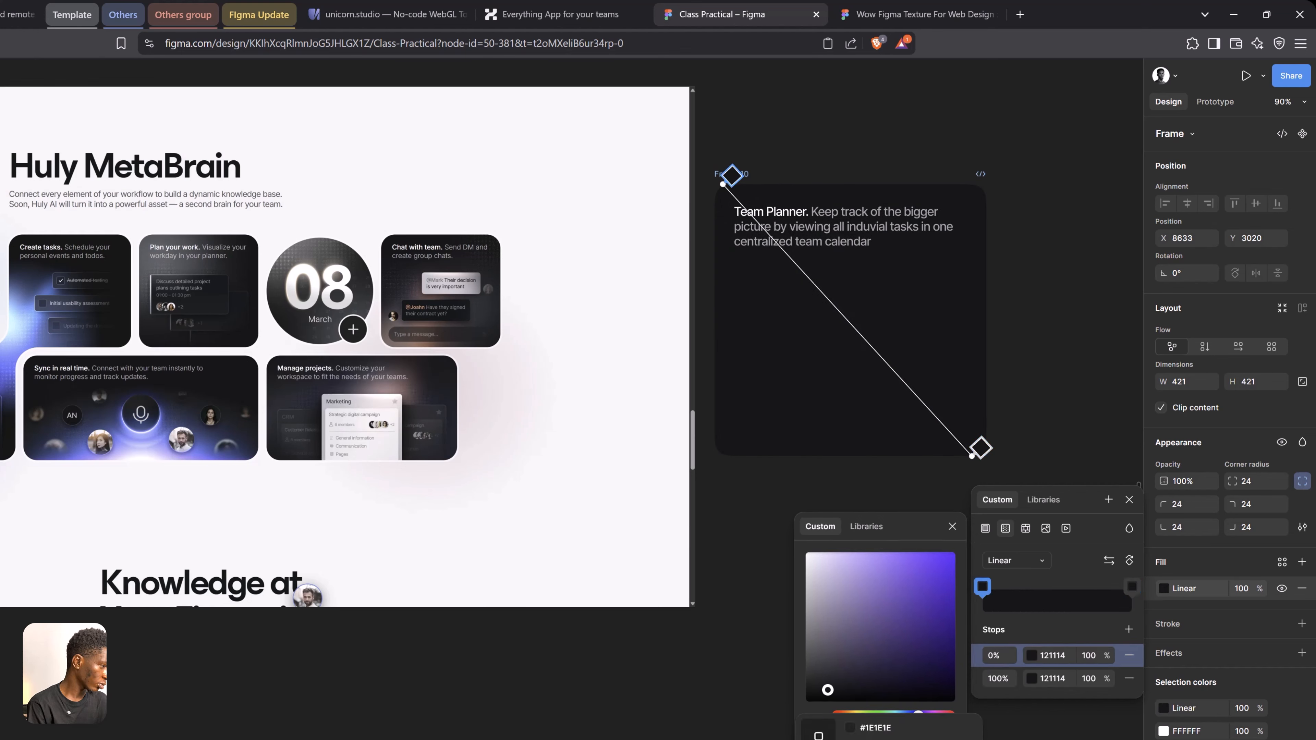
click(151, 240)
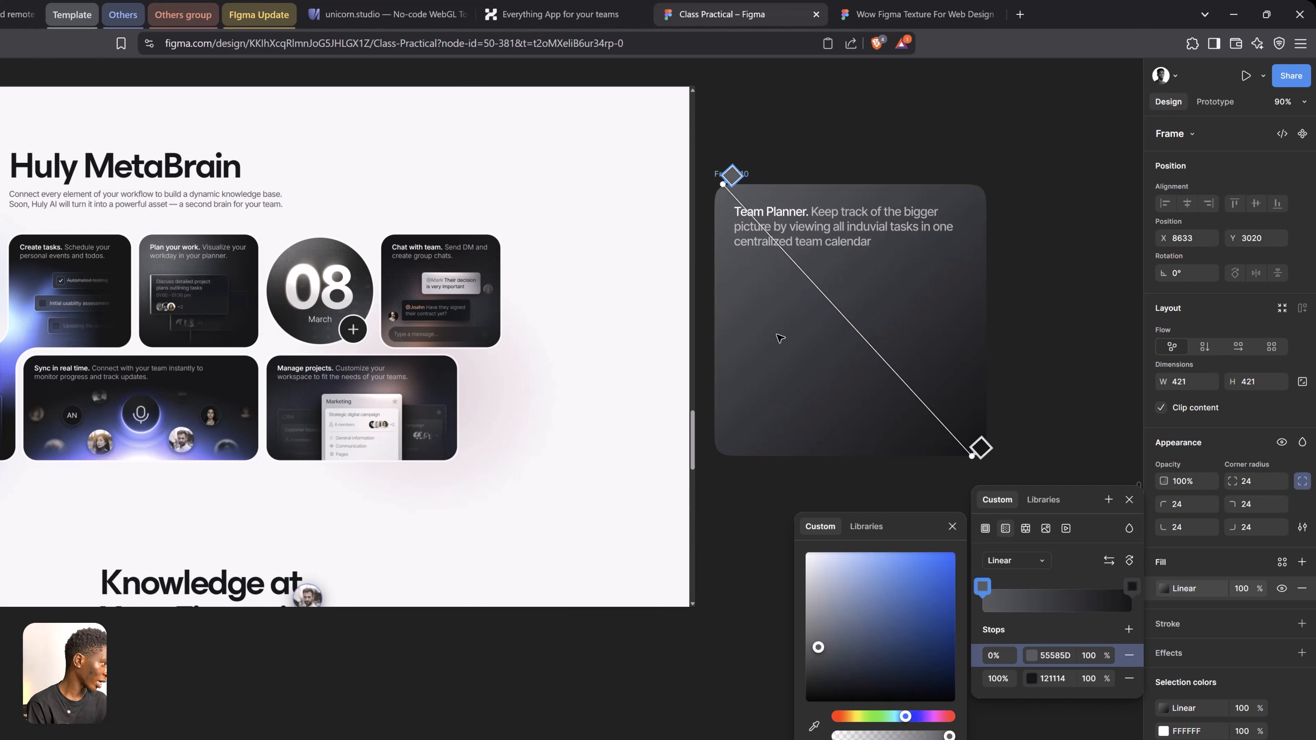
drag(818, 655, 816, 668)
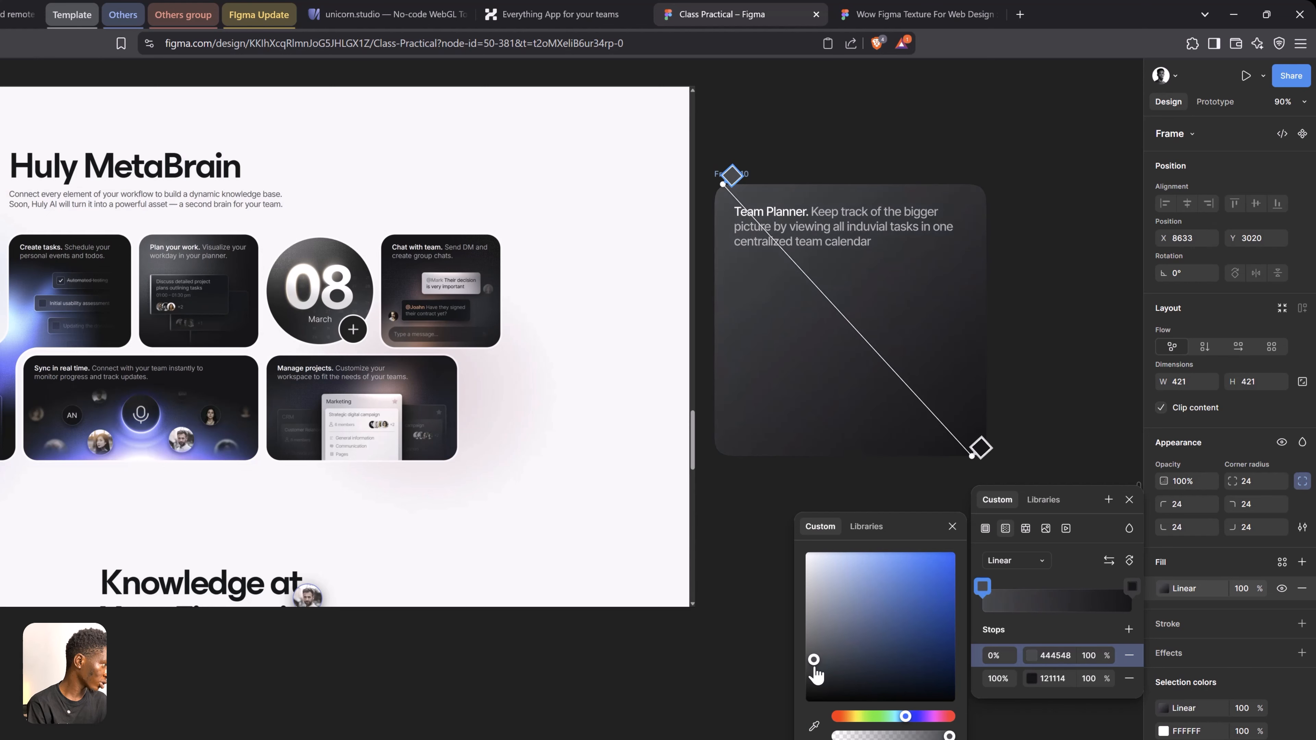
click(1129, 500)
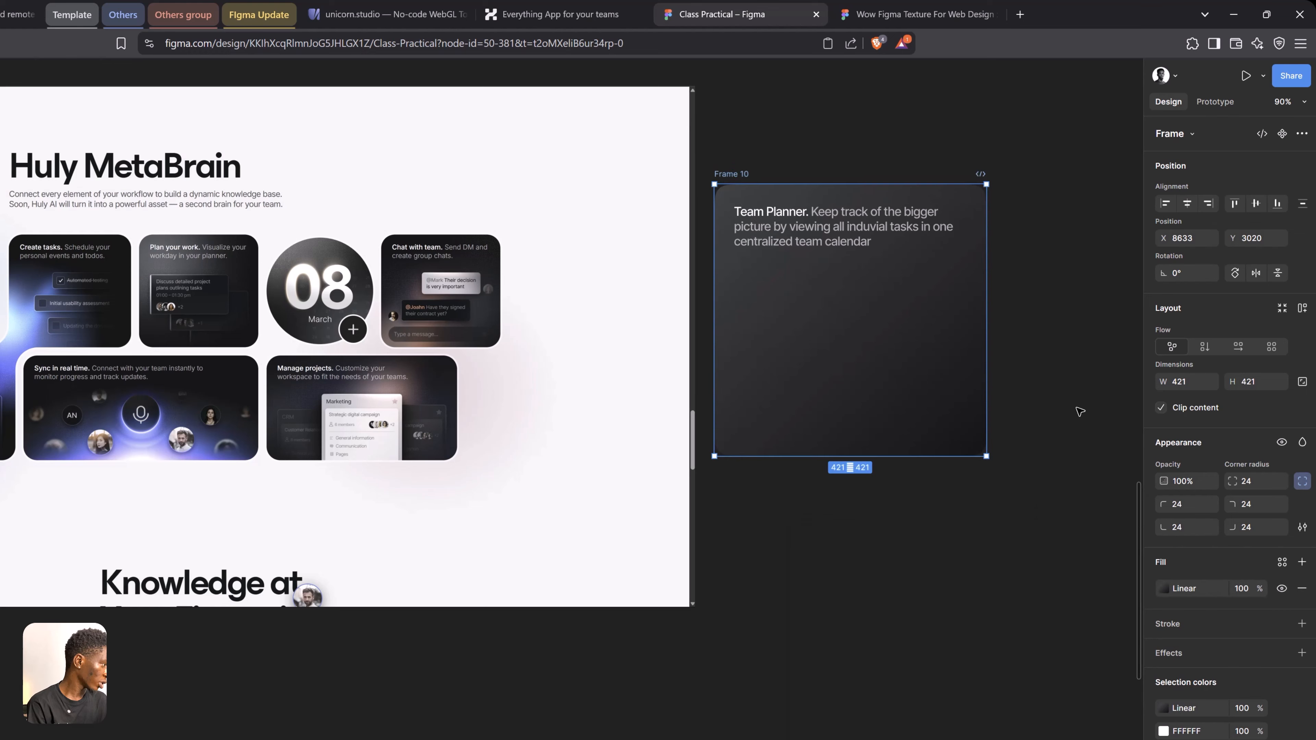
key(Escape)
Switch to the Wow Figma Texture file and copy the crypto texture below the Crypto example
drag(279, 307, 384, 341)
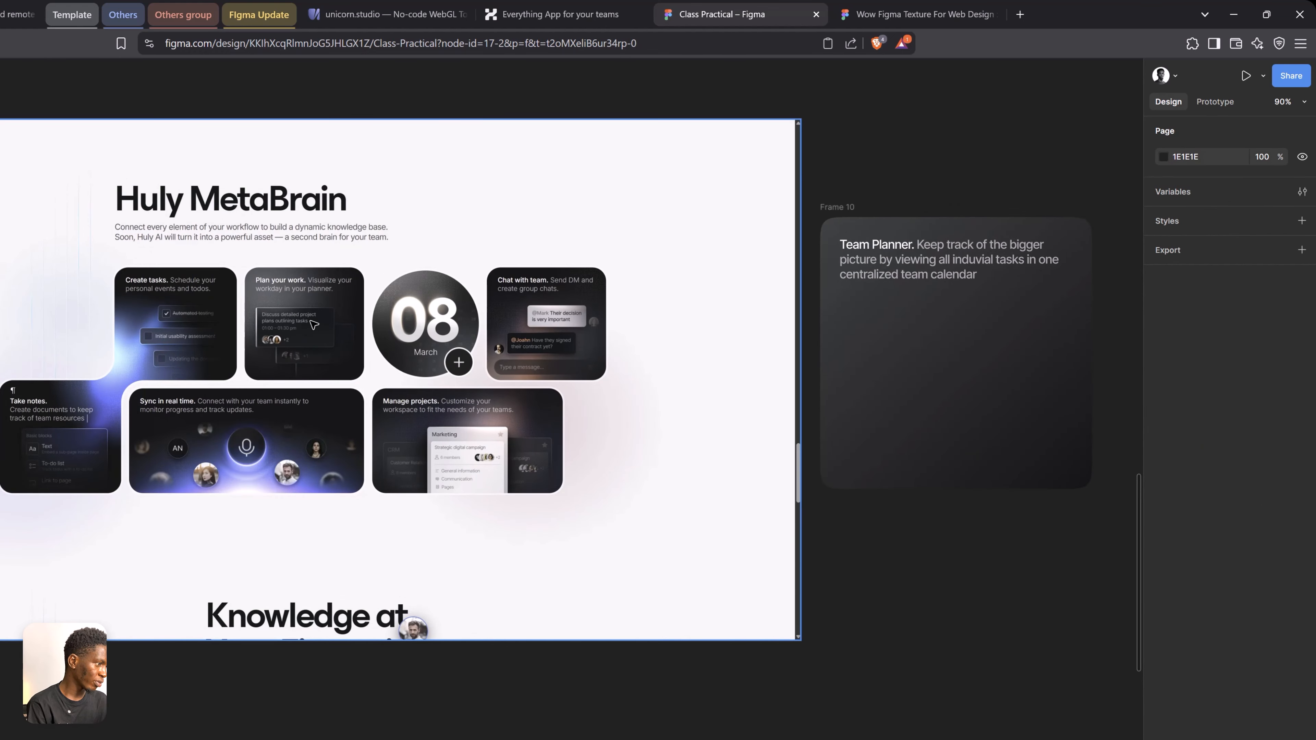
scroll(724, 334, down, 4)
drag(138, 340, 832, 394)
click(922, 14)
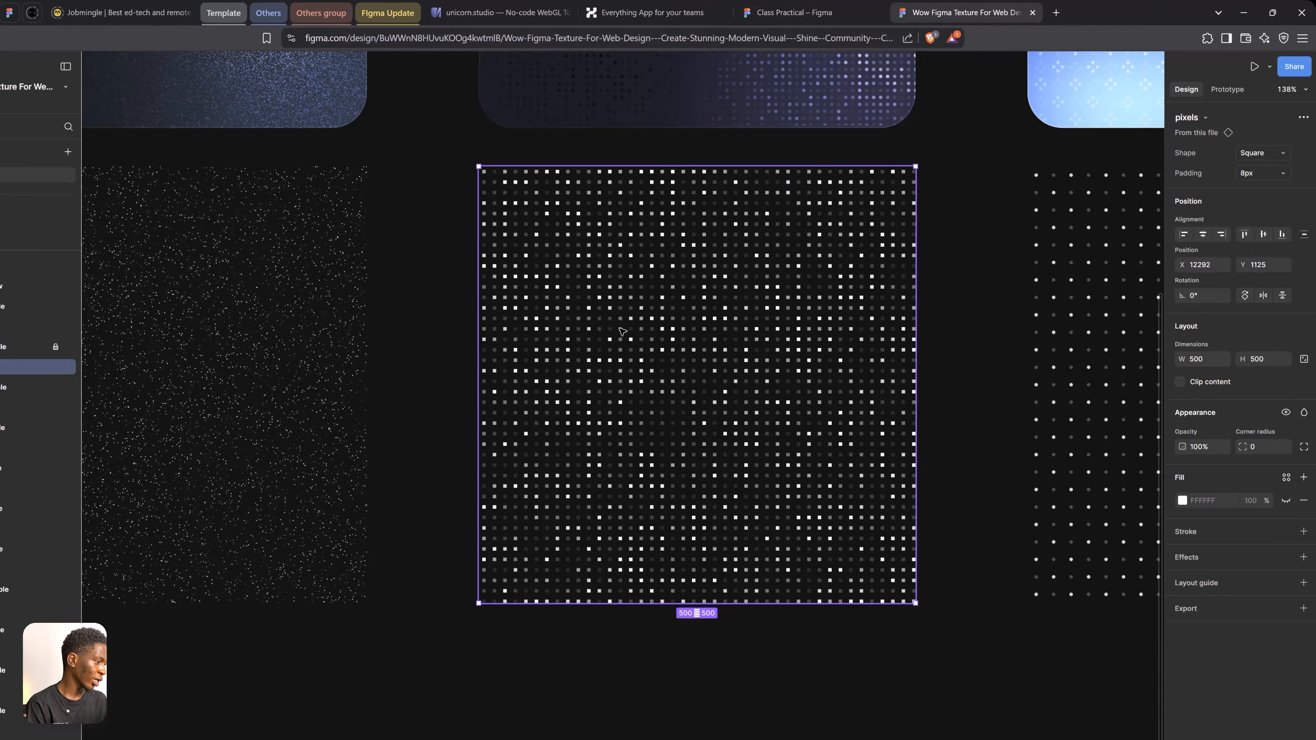
scroll(650, 366, down, 4)
key(space)
drag(913, 388, 433, 396)
scroll(652, 359, right, 15)
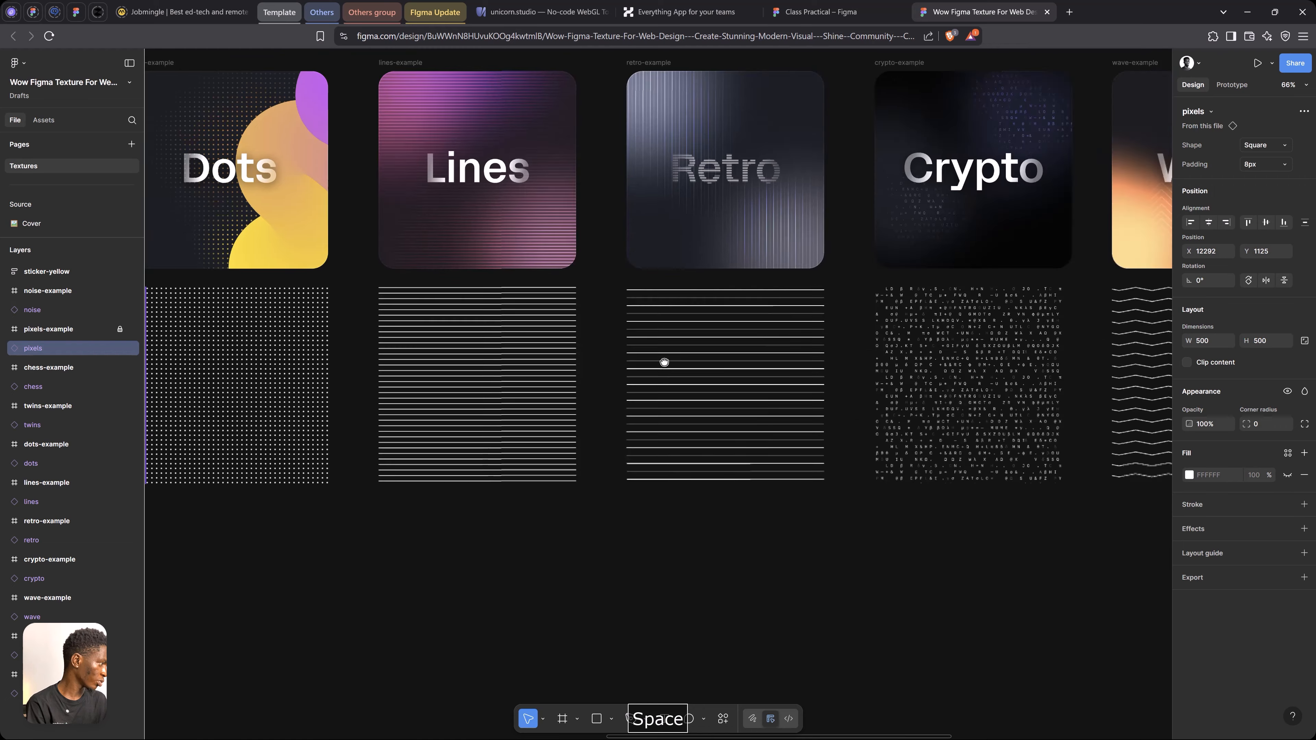
click(681, 352)
key(ctrl+c)
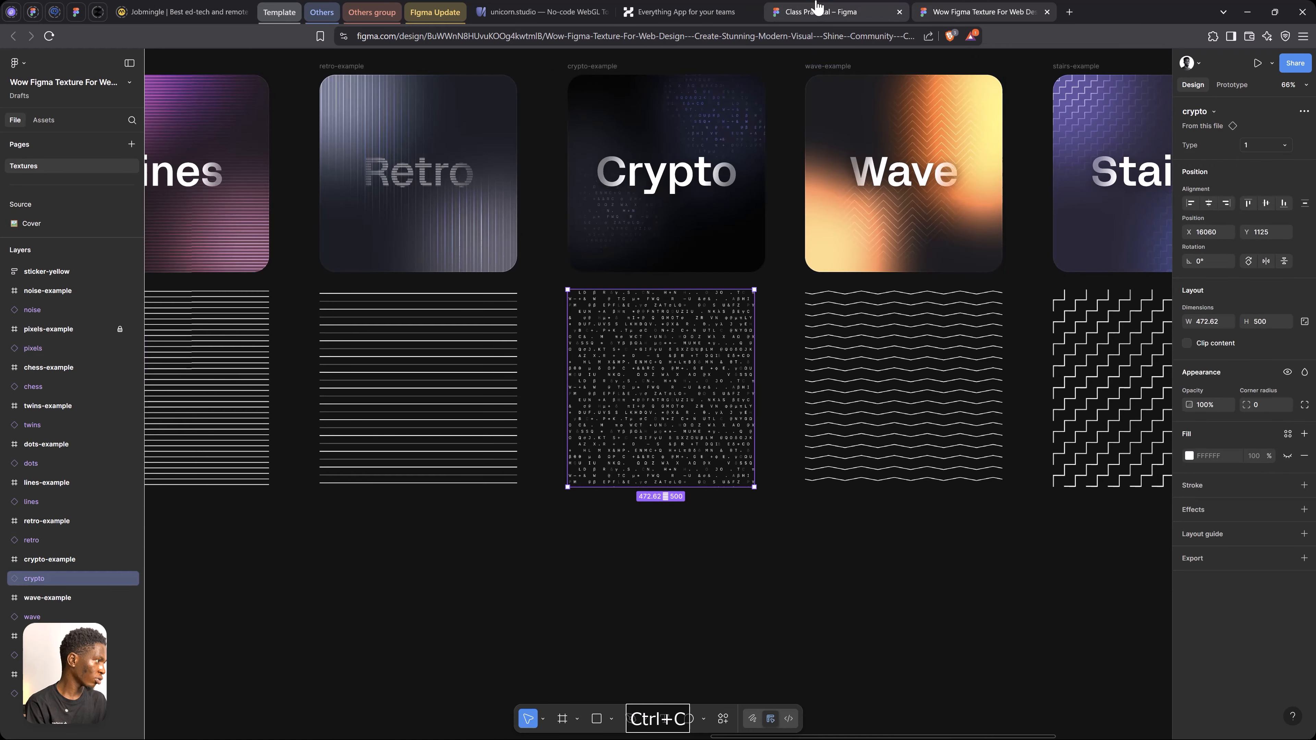
Return to the Class Practical file and paste the crypto texture over the Team Planner card
click(824, 11)
drag(846, 489, 626, 500)
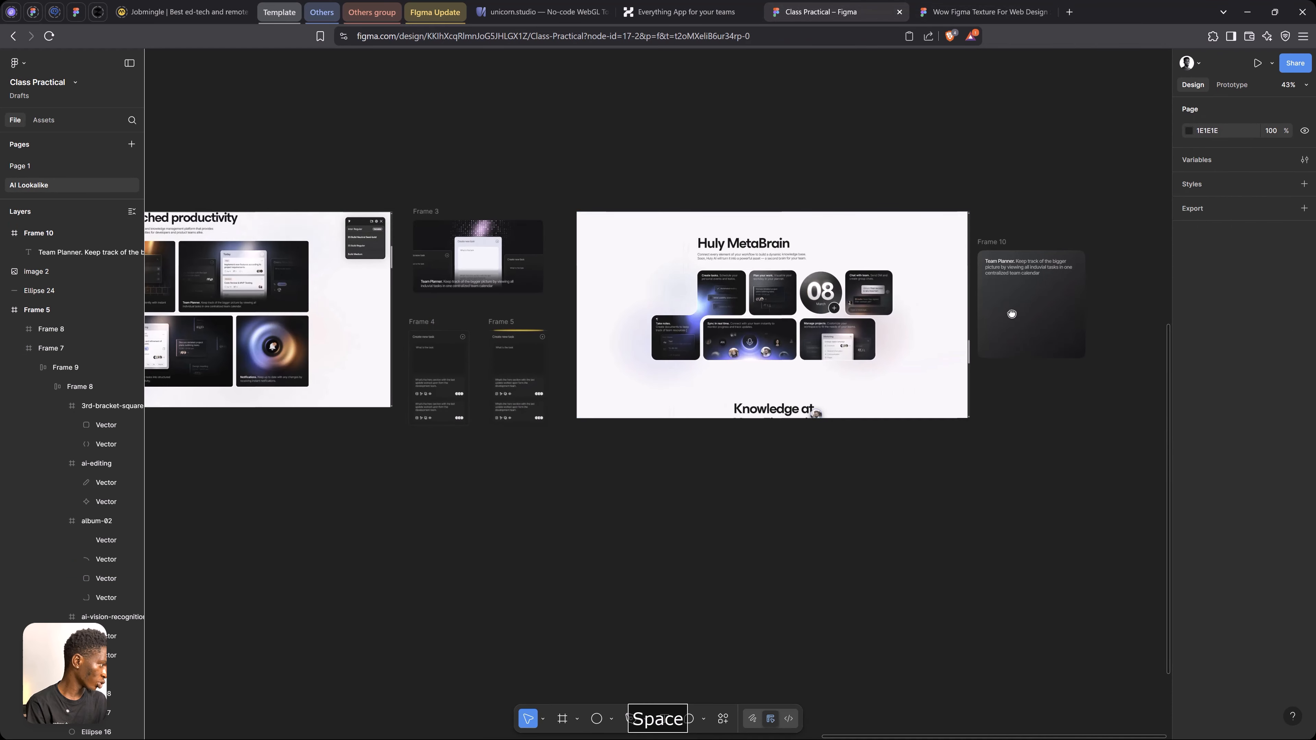
drag(1074, 303, 796, 323)
scroll(796, 323, up, 6)
key(ctrl+v)
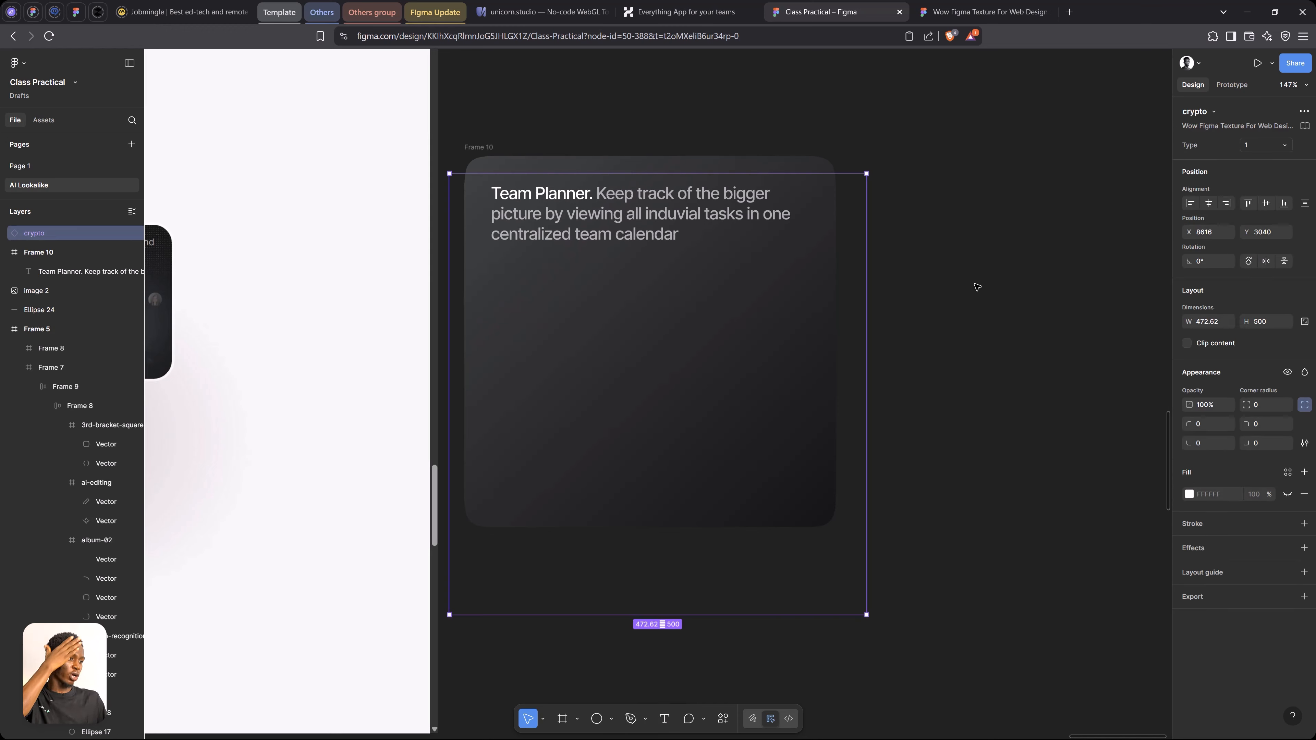
Shrink the crypto texture to about 166 × 176, set its type to 2, and place it directly below the Team Planner text
drag(867, 613, 654, 401)
click(1266, 146)
click(1248, 160)
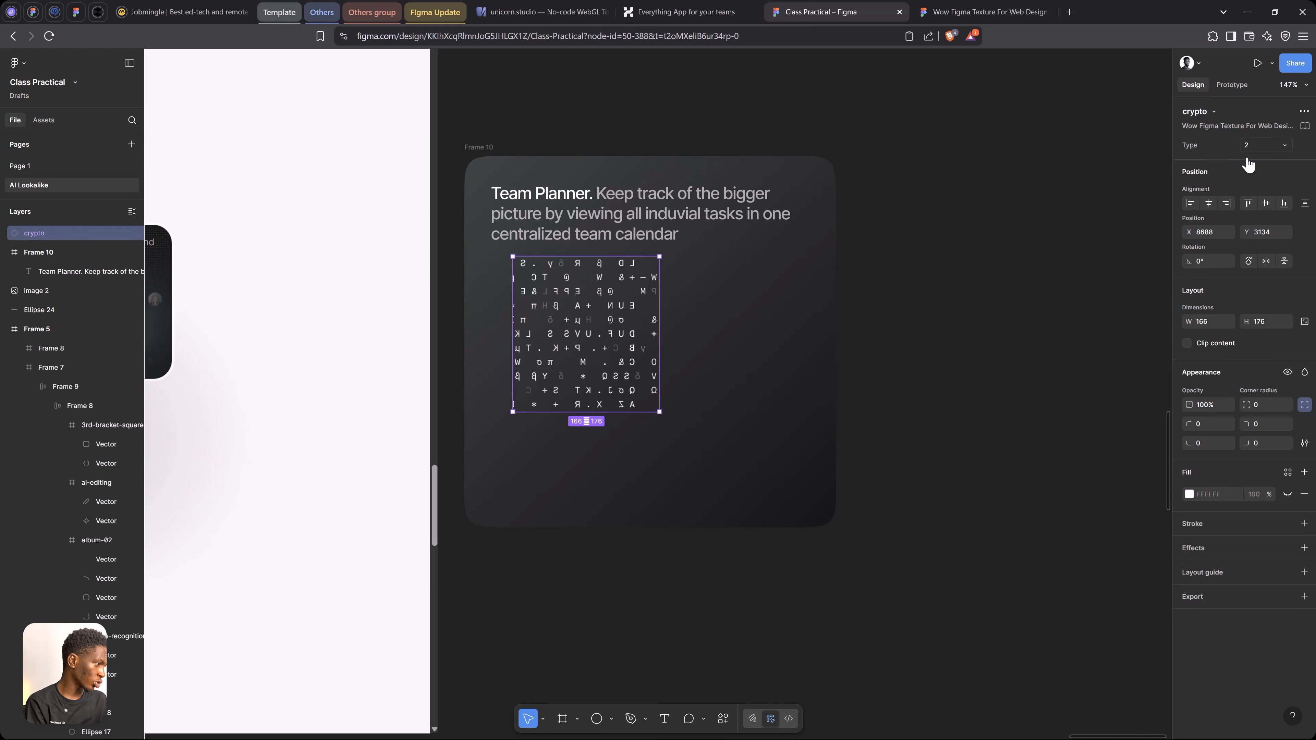
drag(600, 307, 575, 313)
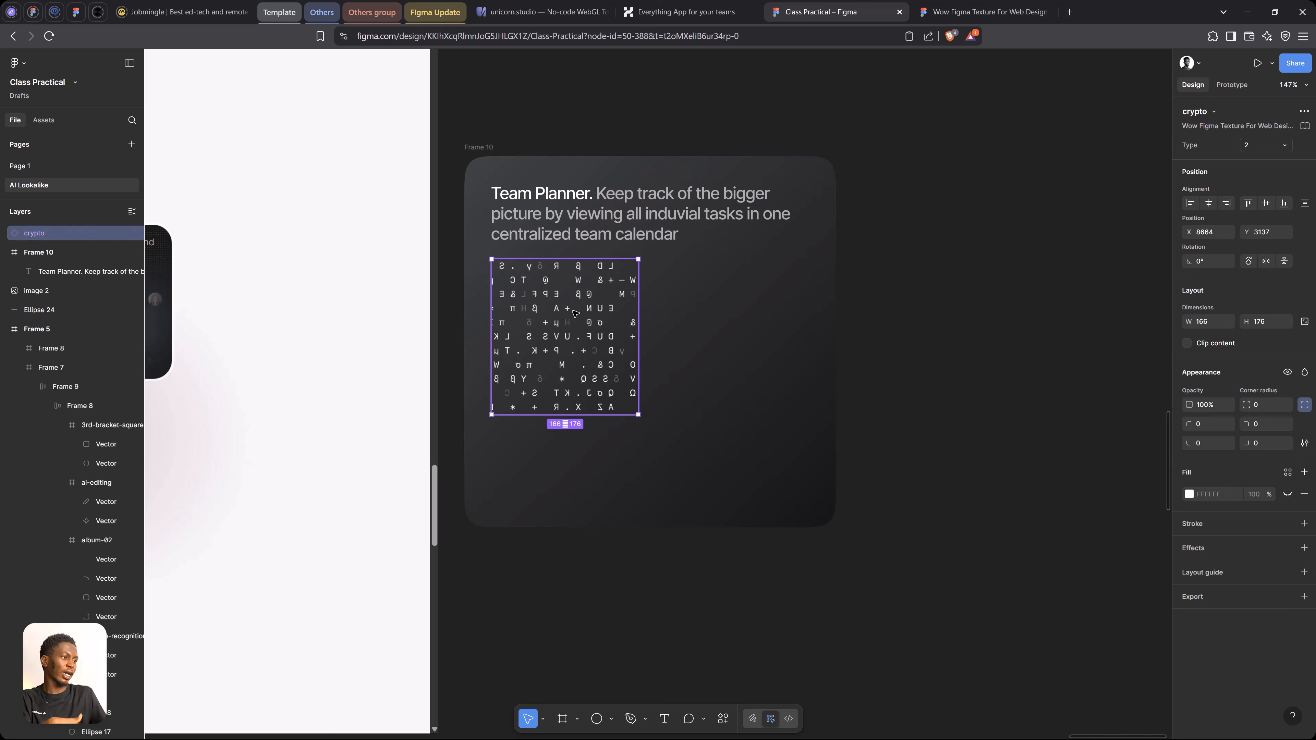
Move the Team Planner text out of the frame to just above the card
click(620, 217)
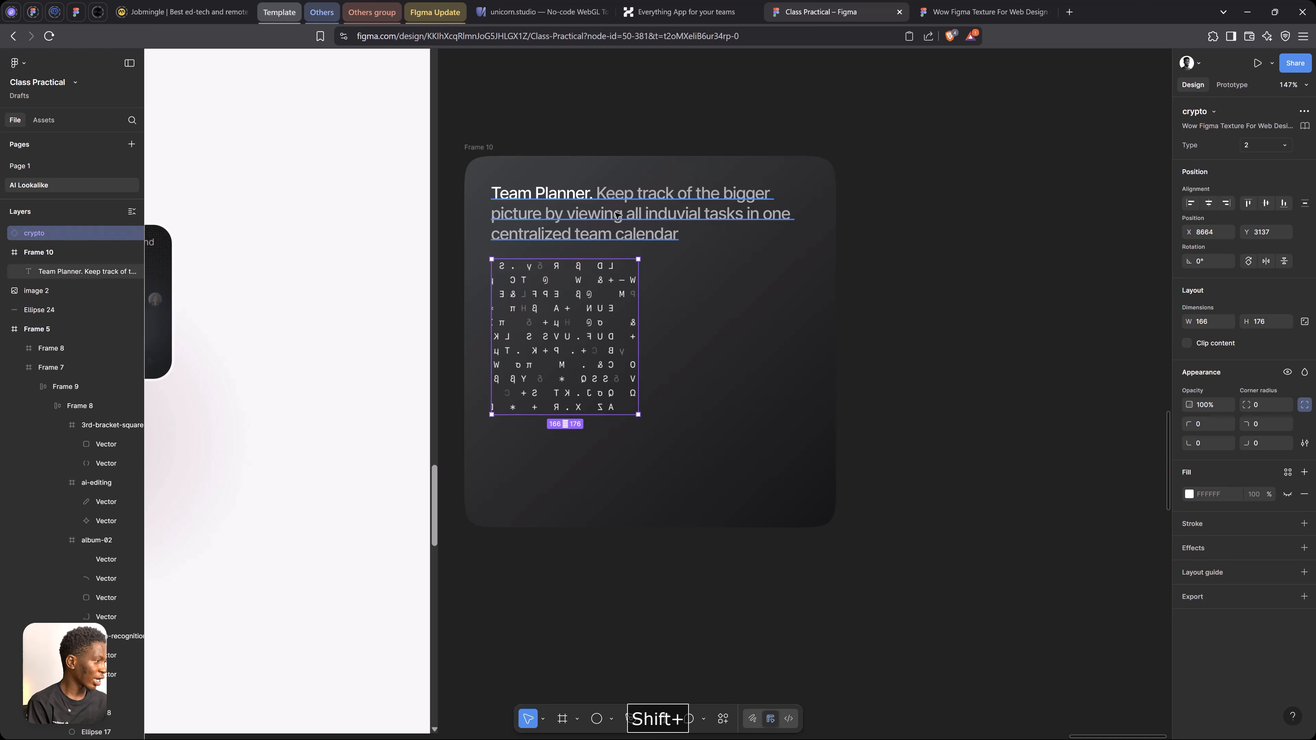
key(ctrl+shift+h)
drag(613, 109, 614, 103)
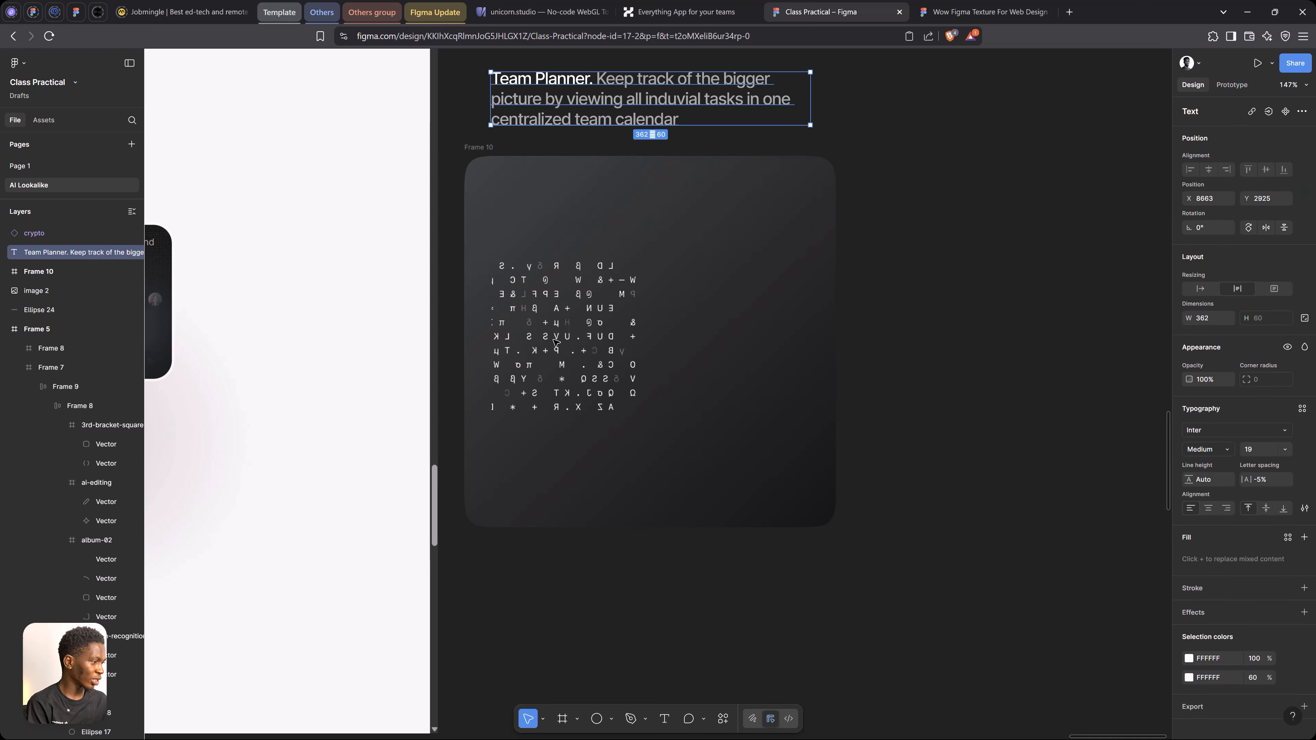
Move the crypto texture into the frame's upper part and stretch it to the full 421 width and about 352 high
click(568, 333)
drag(568, 336, 834, 254)
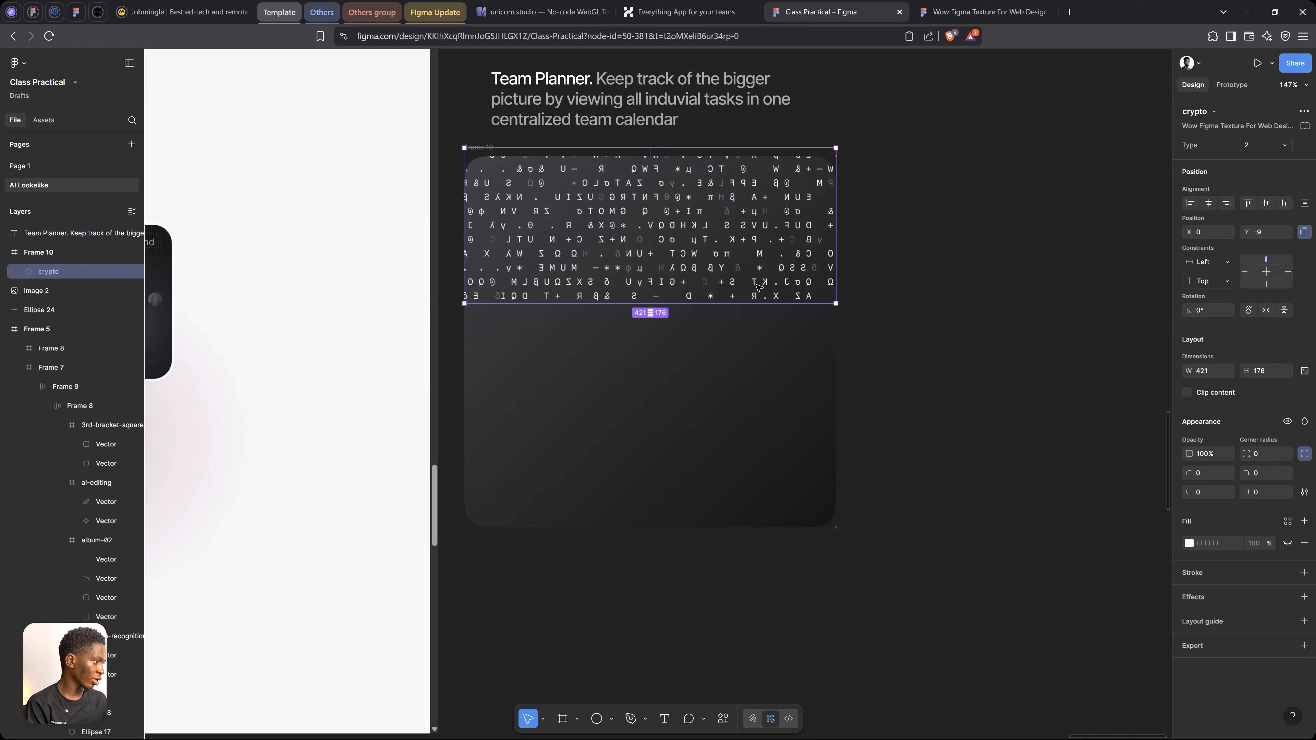
drag(686, 304, 675, 467)
Draw a circle about 199 across over the card's upper-left area and use it as a mask for the crypto texture
drag(560, 222, 736, 398)
drag(655, 314, 586, 264)
shift+click(73, 292)
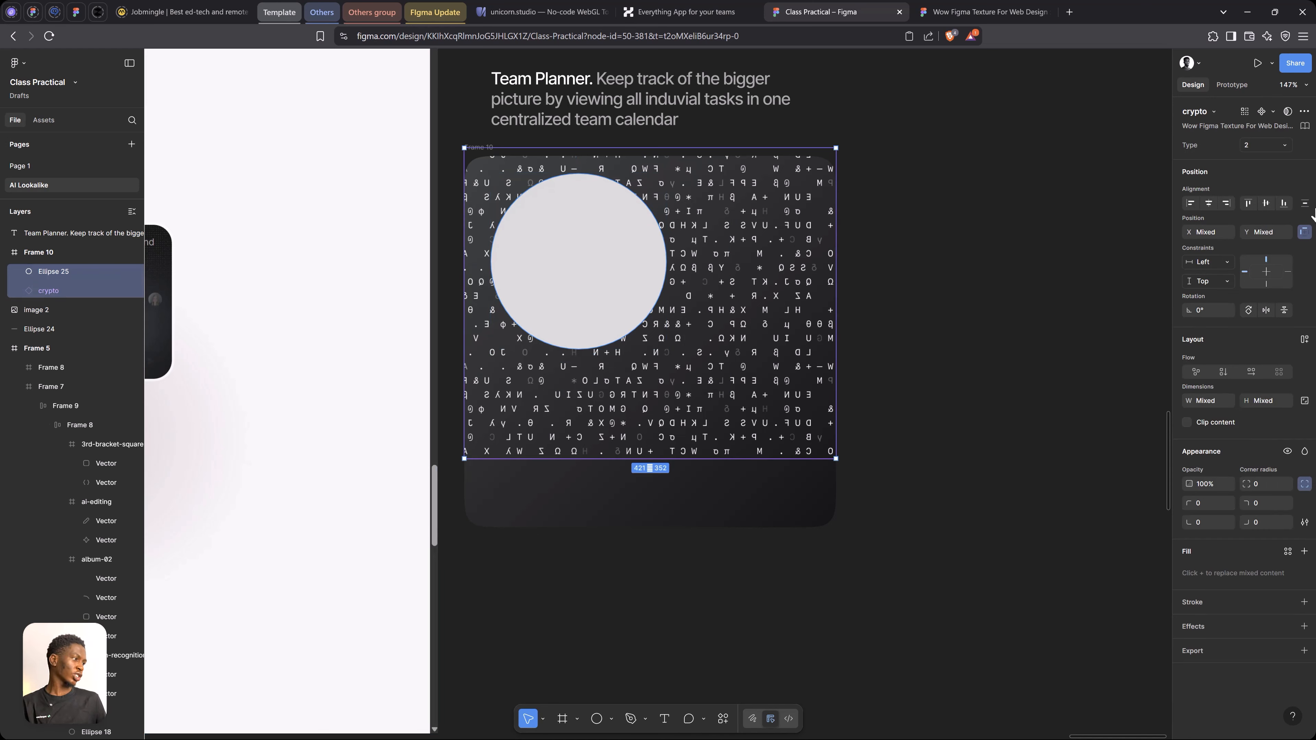
right_click(571, 245)
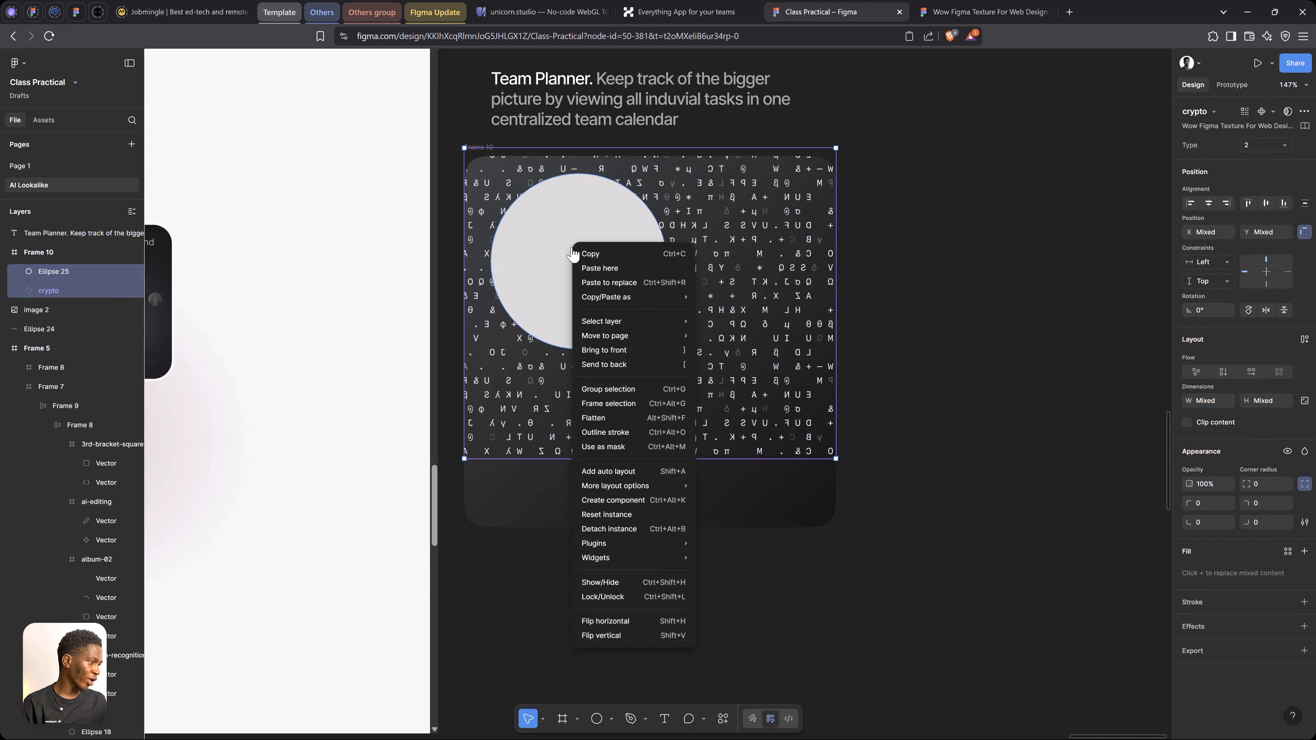
click(631, 447)
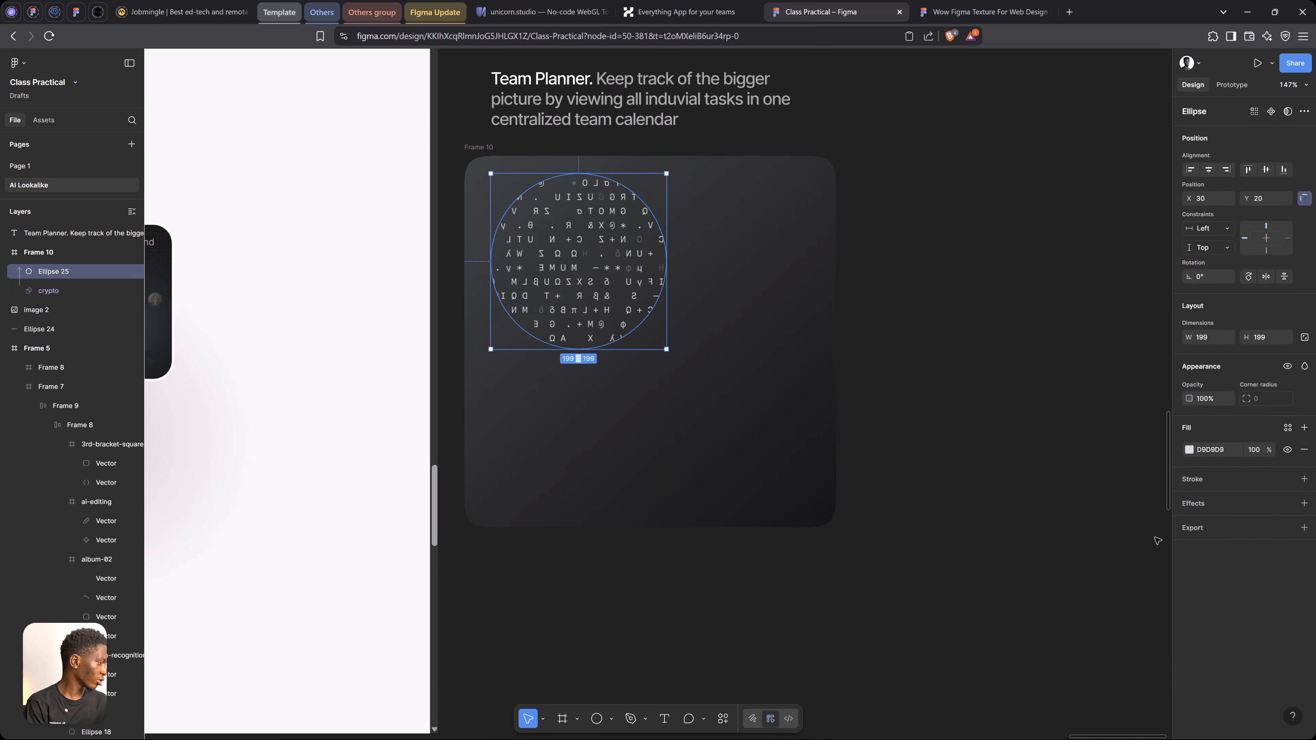
Fill the mask circle with white FFFFFF and give it a uniform layer blur of about 91
click(1190, 451)
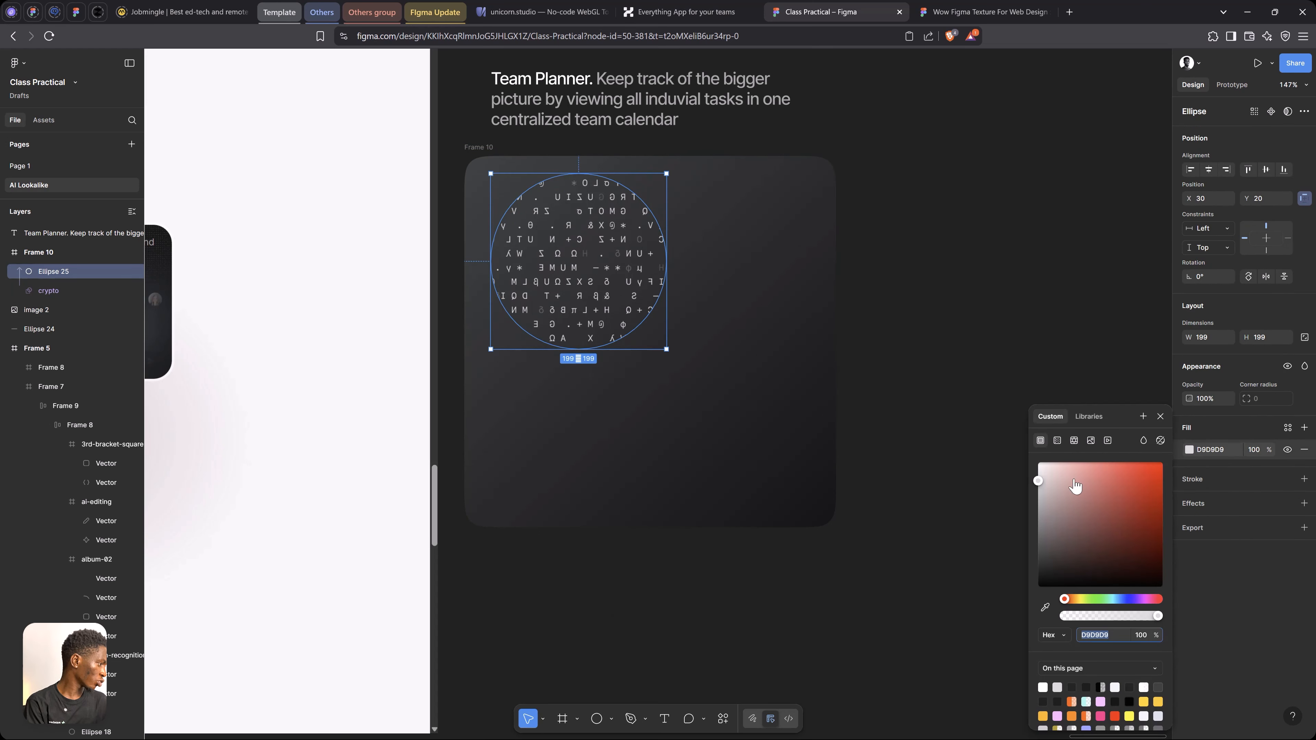
drag(1037, 502, 1025, 459)
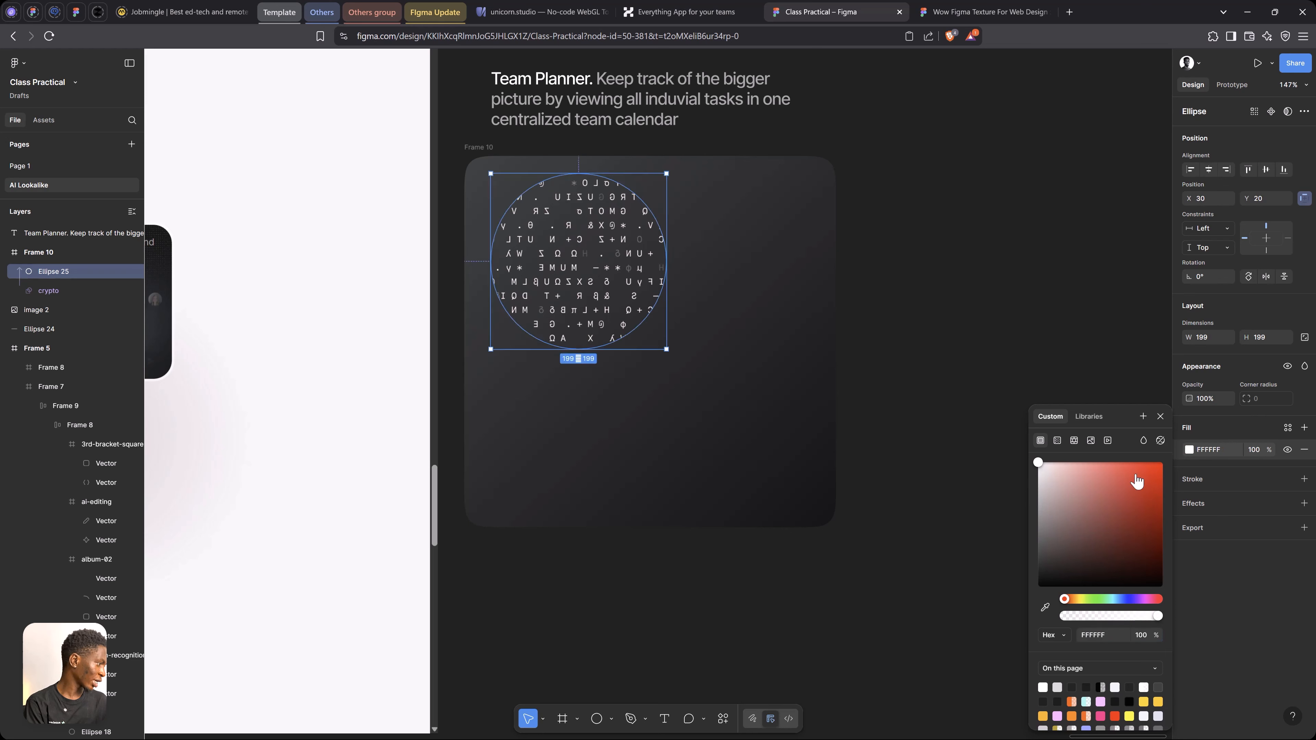
click(1205, 498)
click(1189, 525)
click(1085, 528)
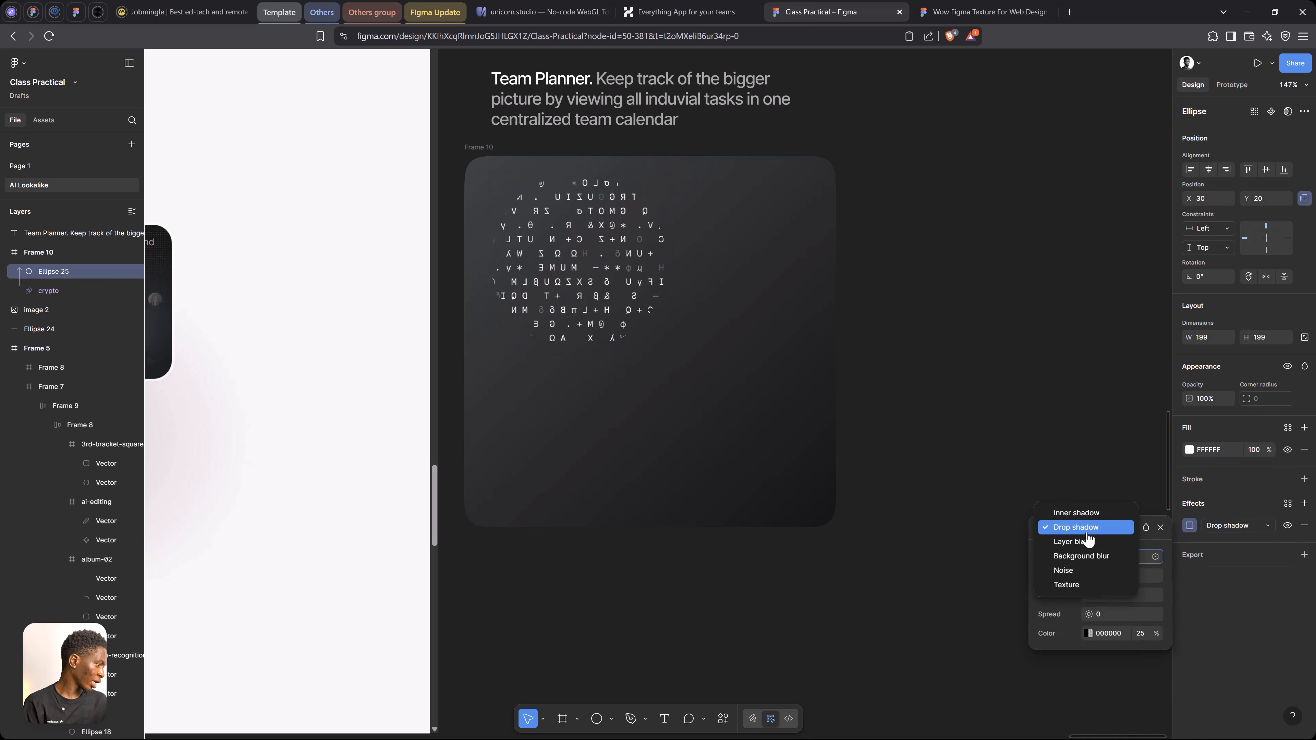
click(1087, 540)
drag(1088, 573, 1226, 574)
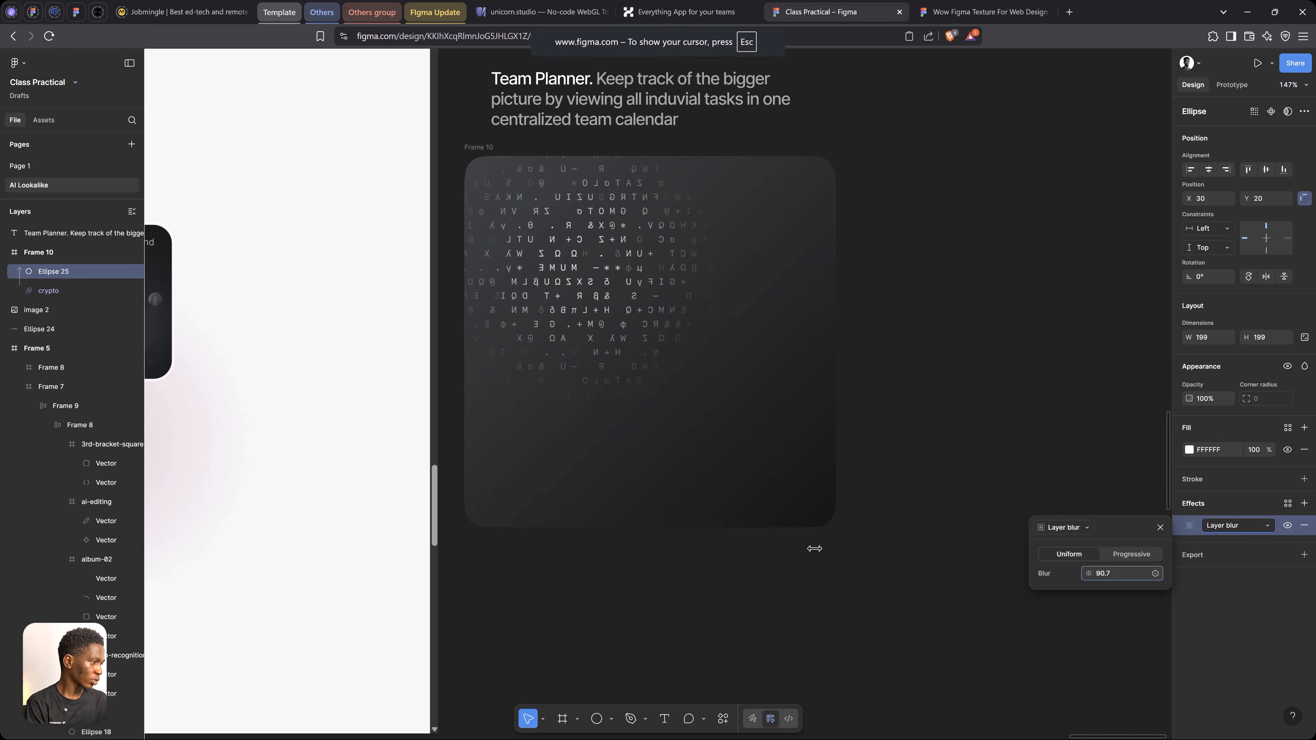
drag(814, 549, 817, 548)
Shrink the mask circle to about 95, add an equal copy toward the card's middle, and set the copy's fill to about 818181
drag(668, 351, 596, 323)
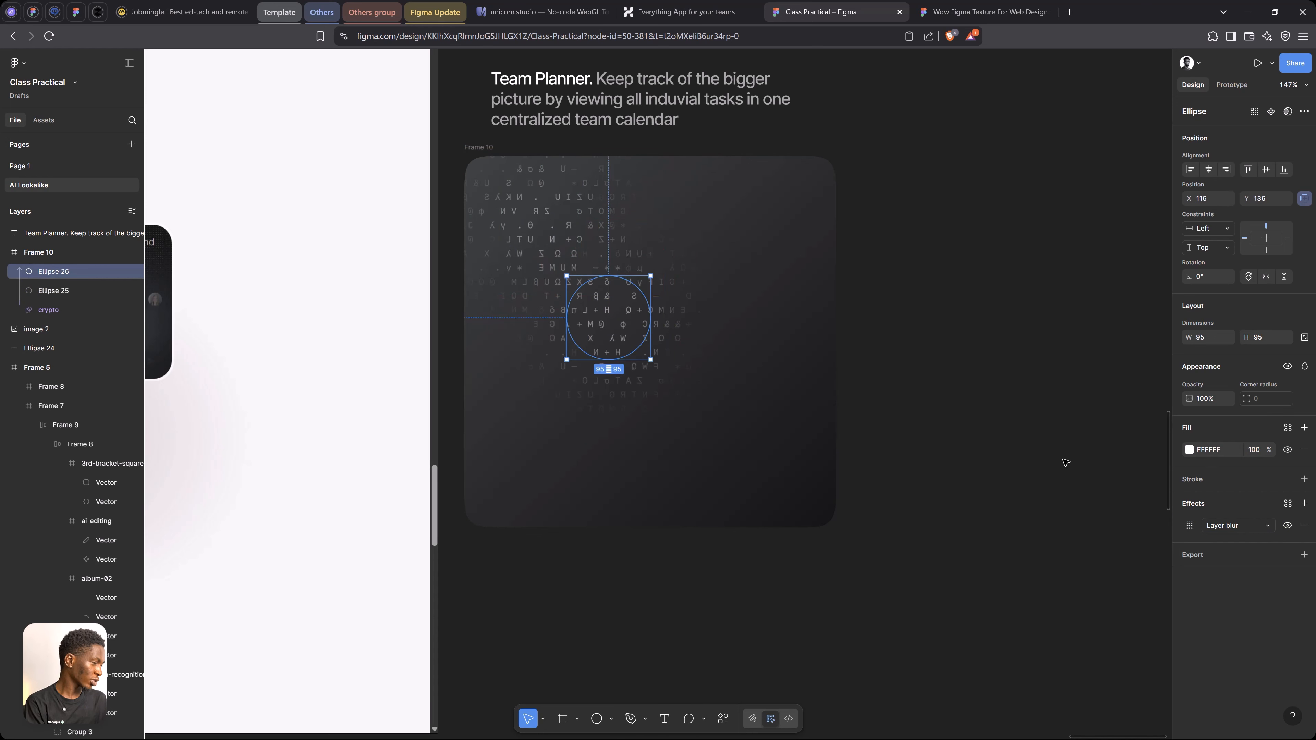
scroll(1065, 462, down, 3)
scroll(694, 398, up, 2)
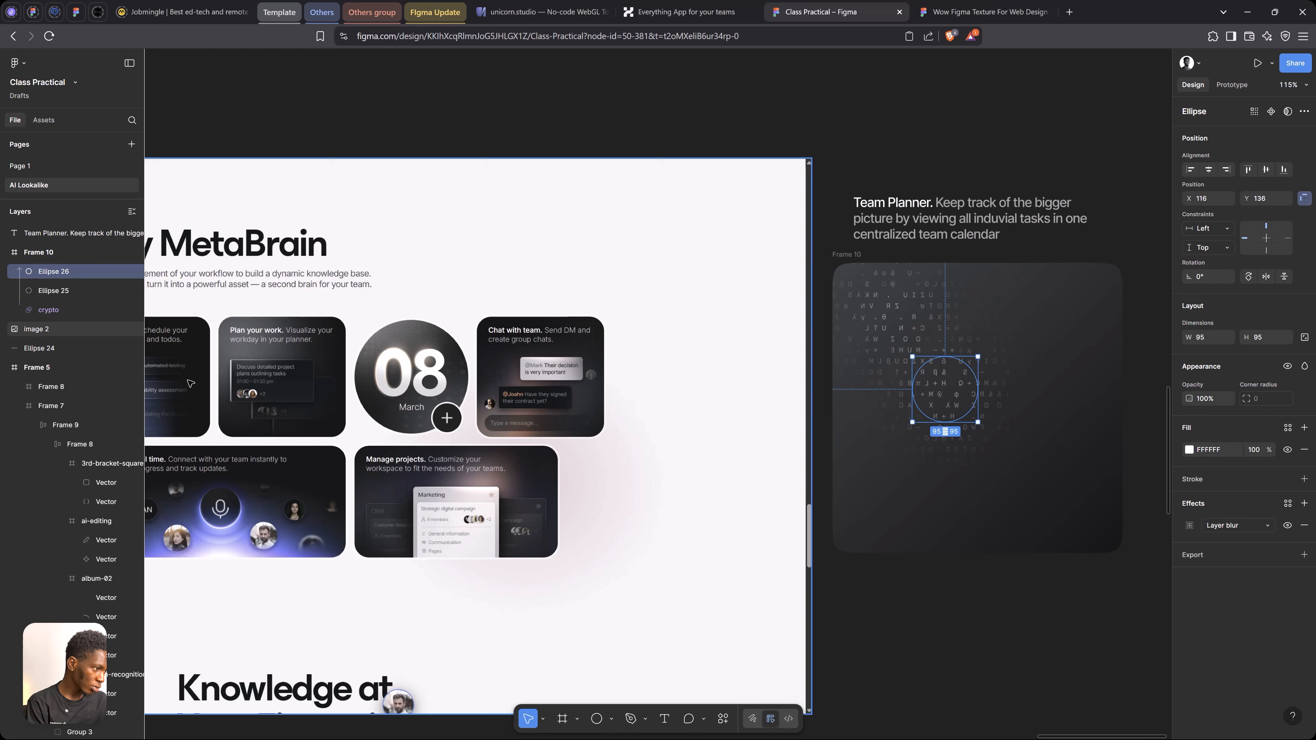
click(1189, 449)
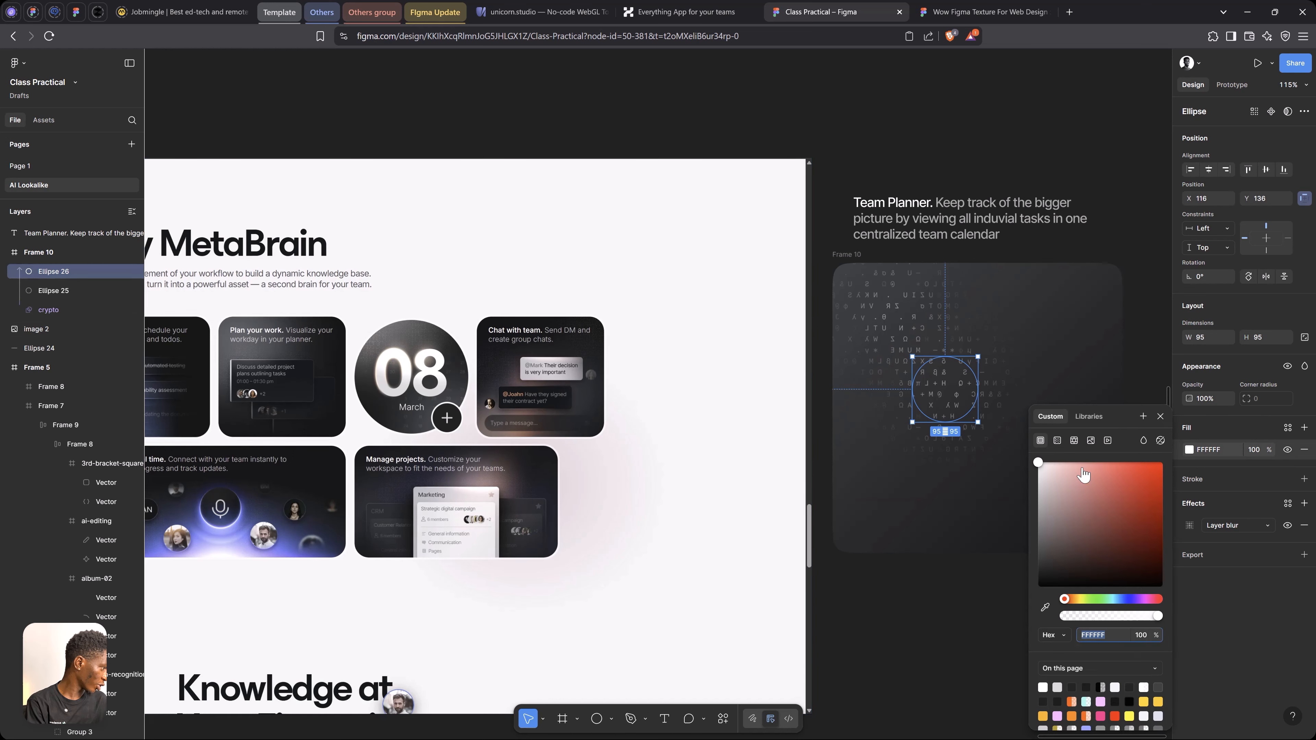
drag(1078, 482, 1018, 539)
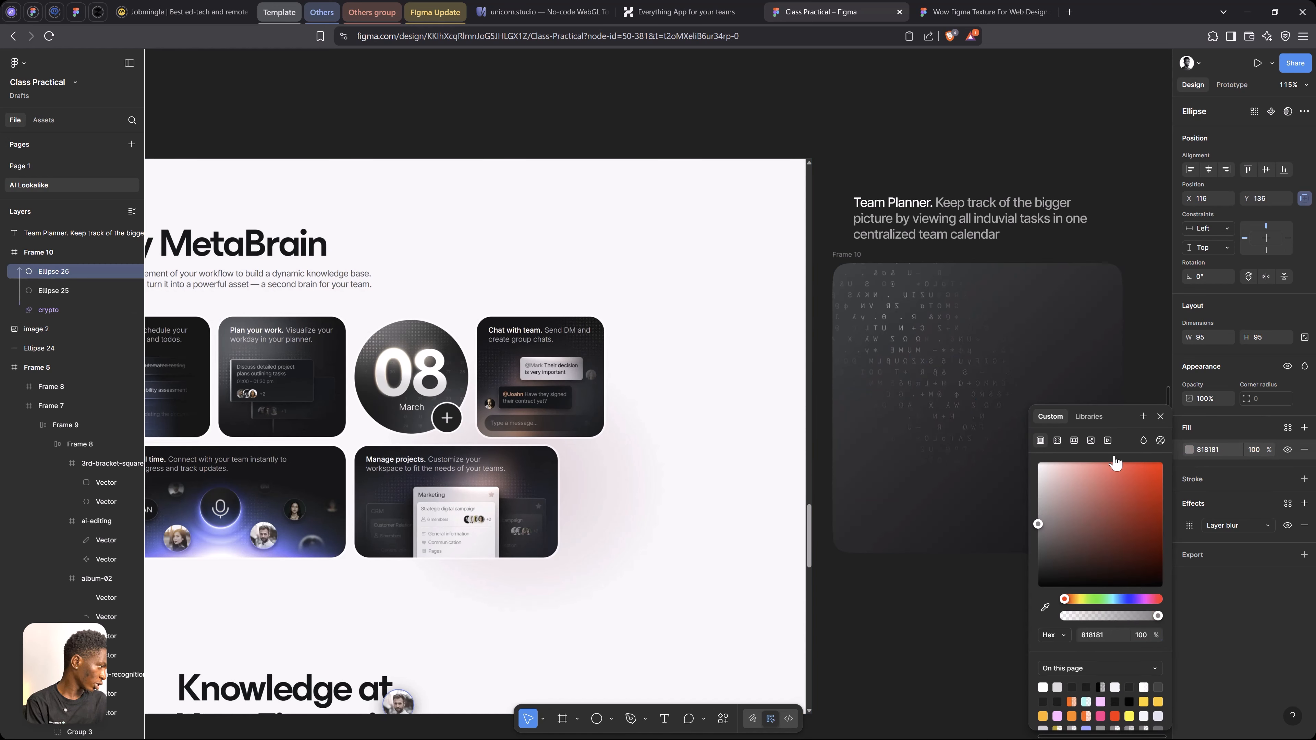
click(1159, 418)
Duplicate the grey mask circle to the card's top edge near the middle, sized about 85
drag(945, 389, 994, 296)
key(space)
drag(983, 387, 934, 371)
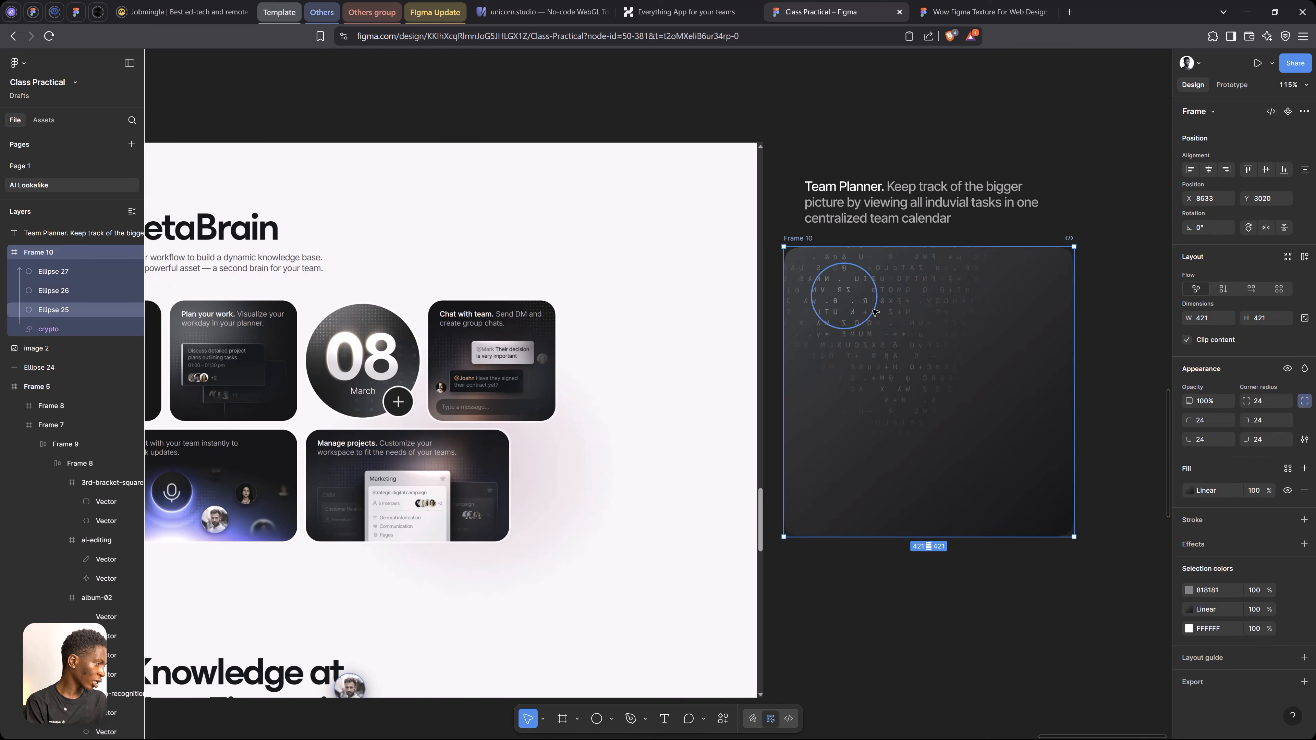
Group the three mask circles with the crypto texture and lock the group
click(873, 309)
click(97, 275)
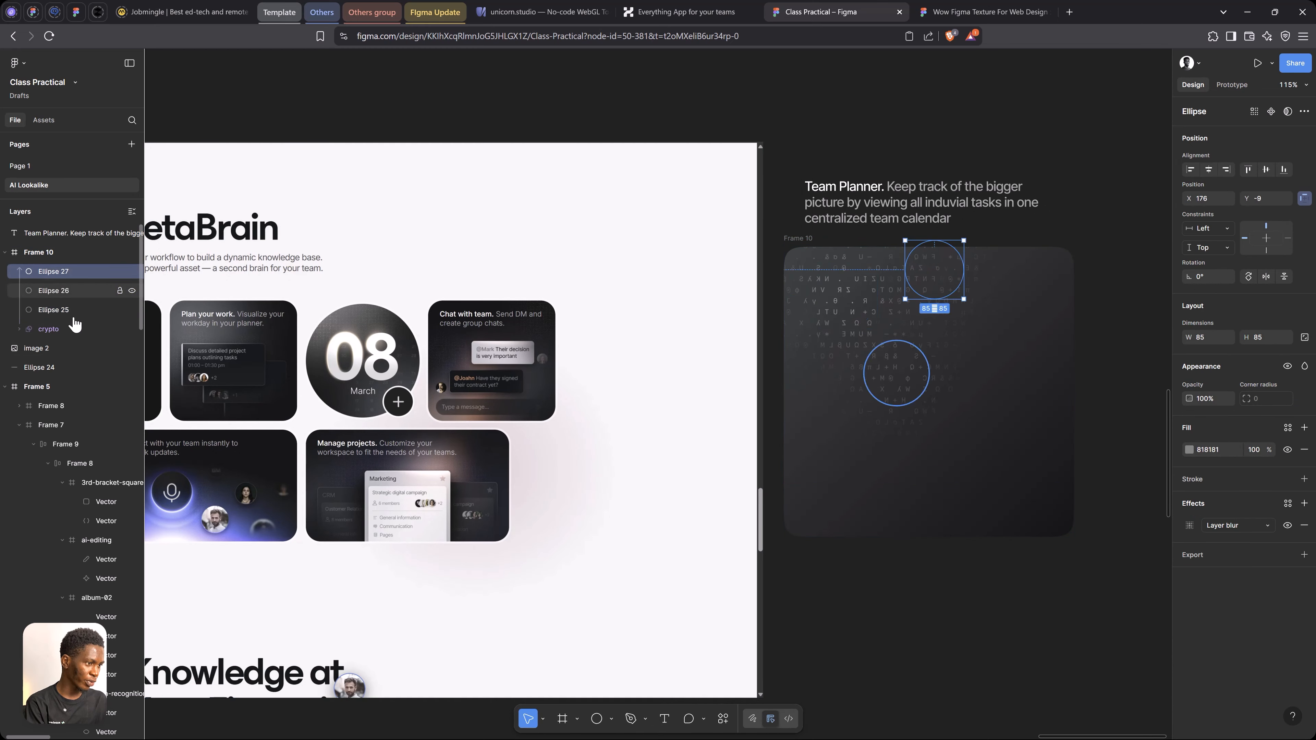
shift+click(70, 329)
key(ctrl+g)
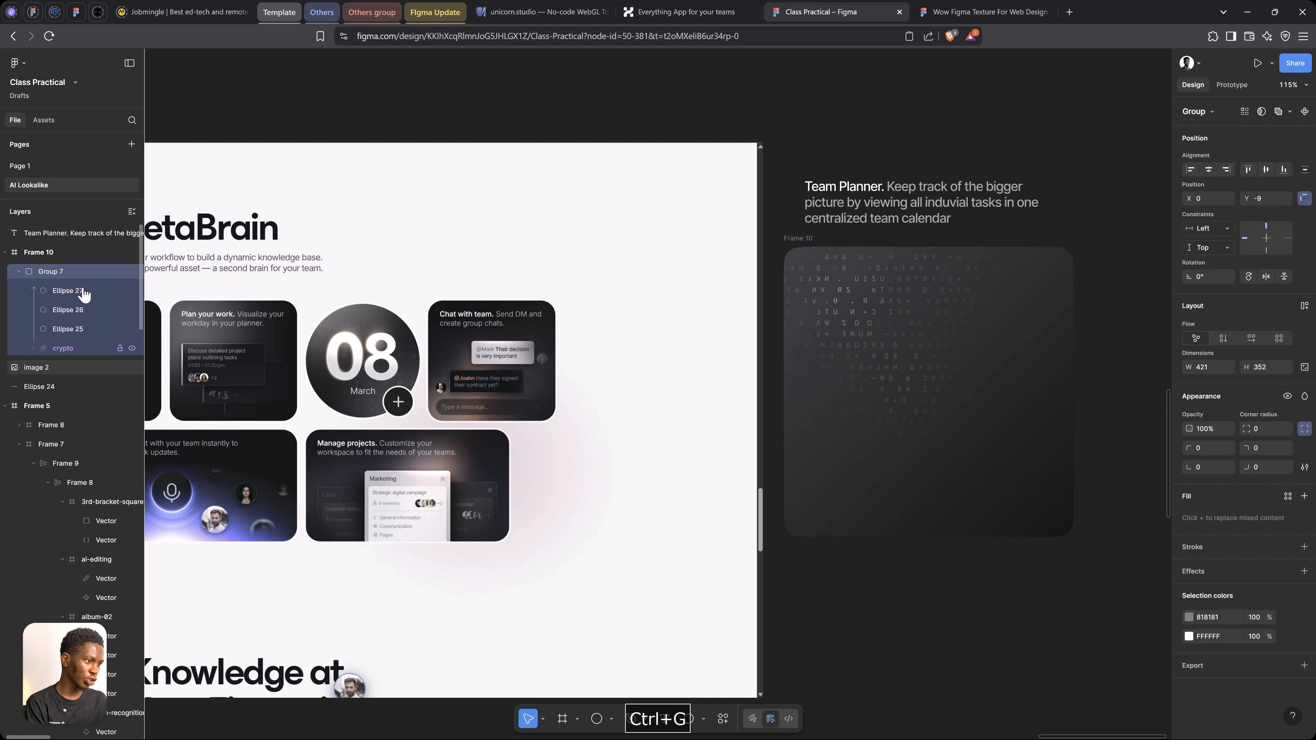
click(120, 271)
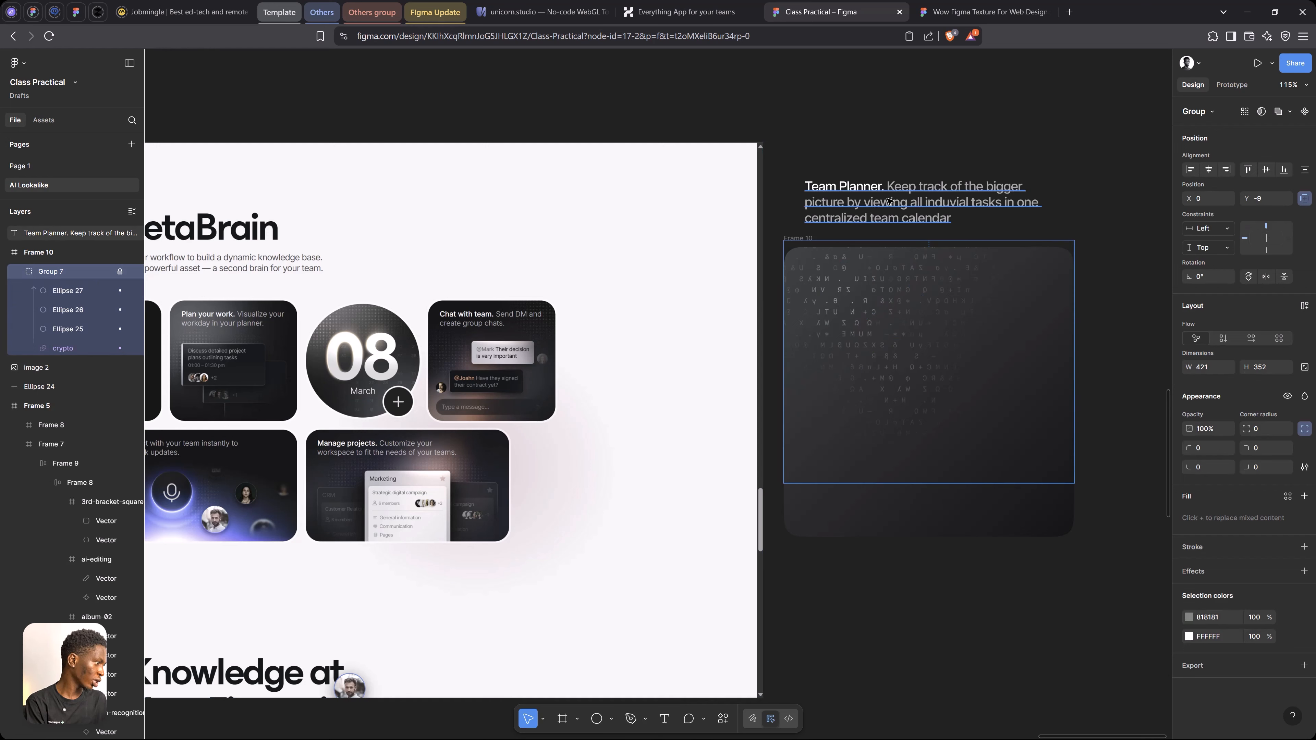
Move the Team Planner text back inside the frame over the pattern, at about X 30, Y 39
drag(889, 204, 874, 297)
key(space)
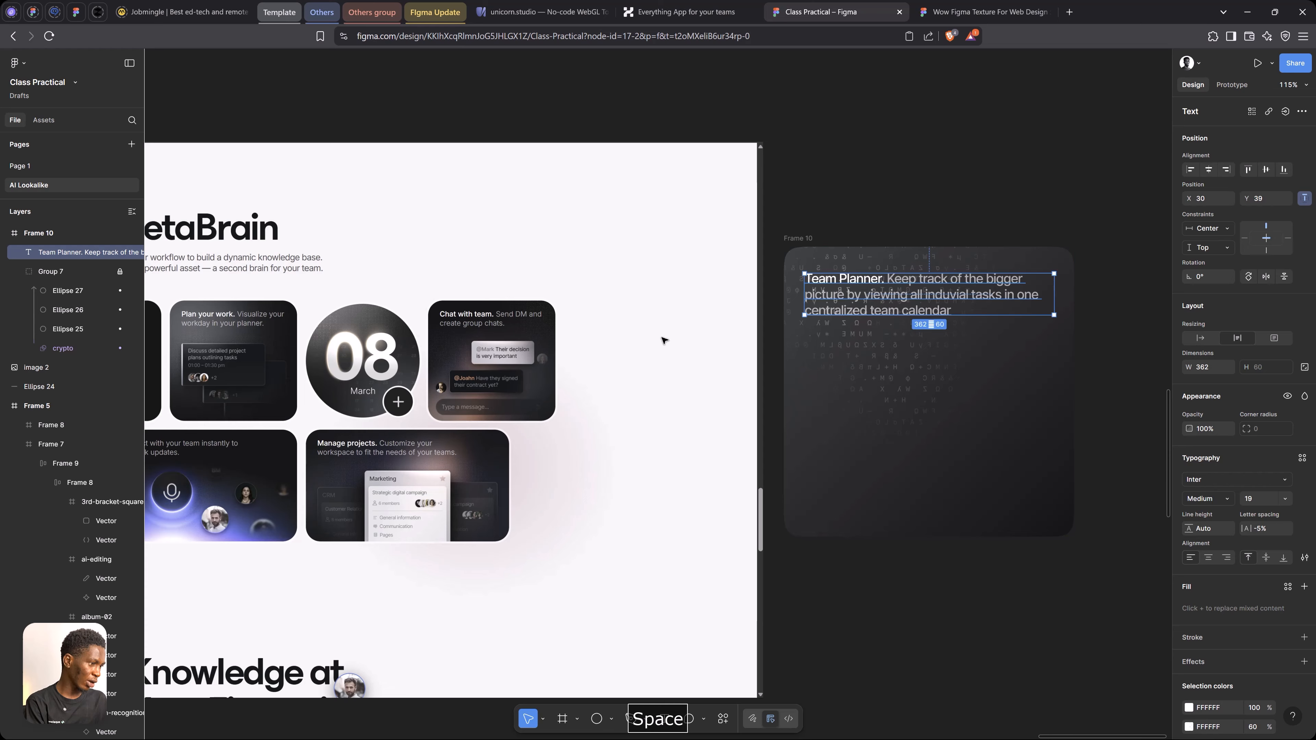
click(663, 341)
drag(521, 454, 637, 426)
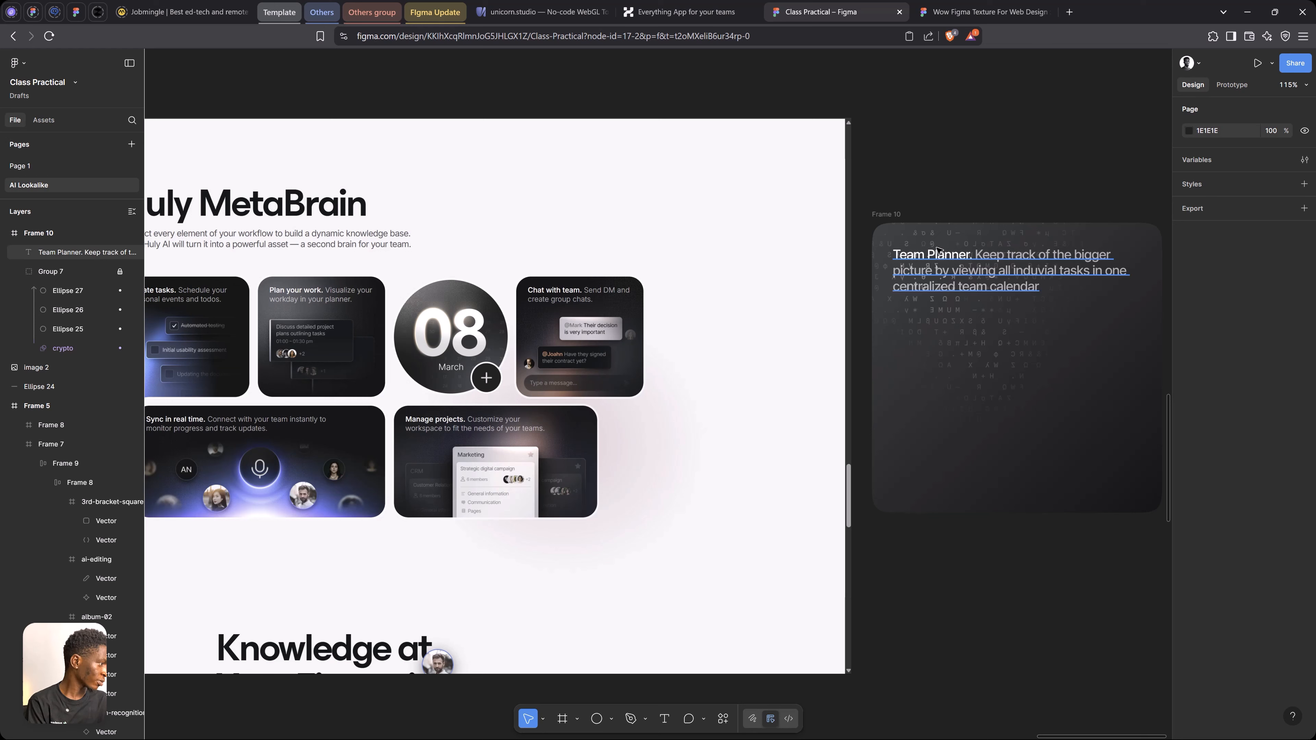
click(869, 225)
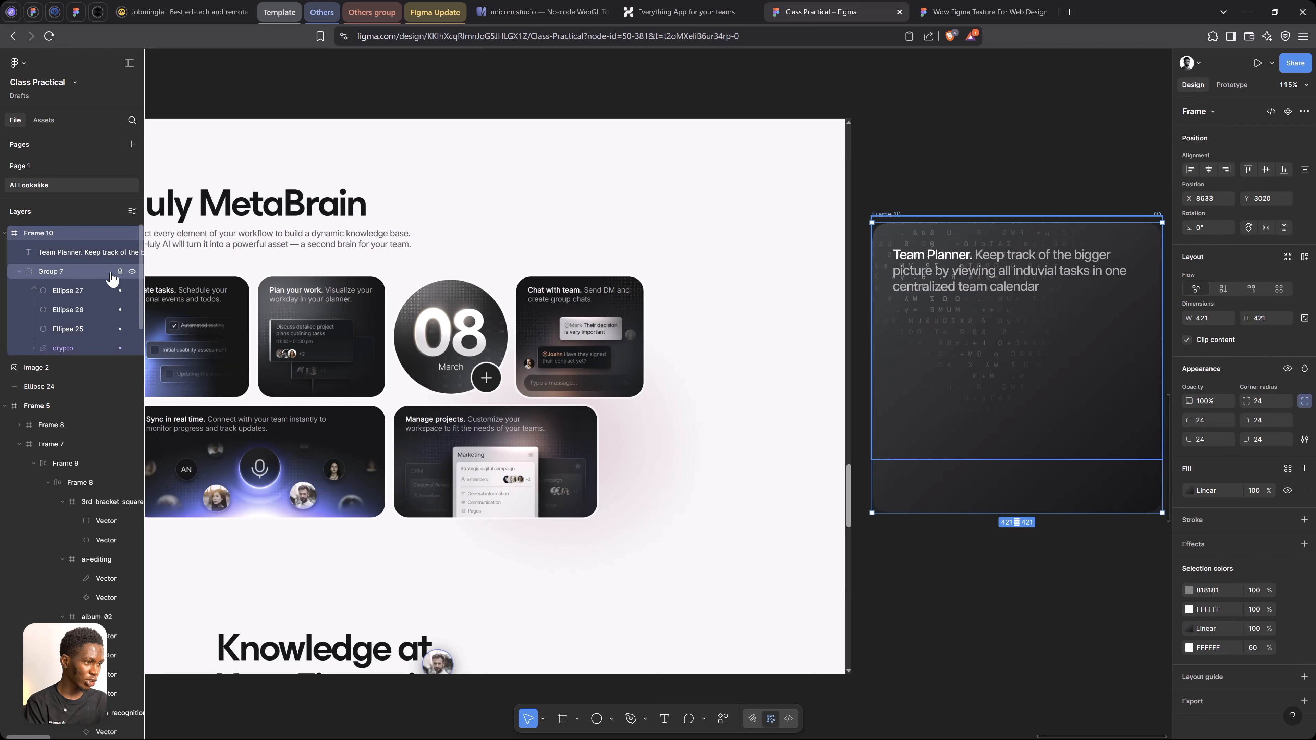
key(5)
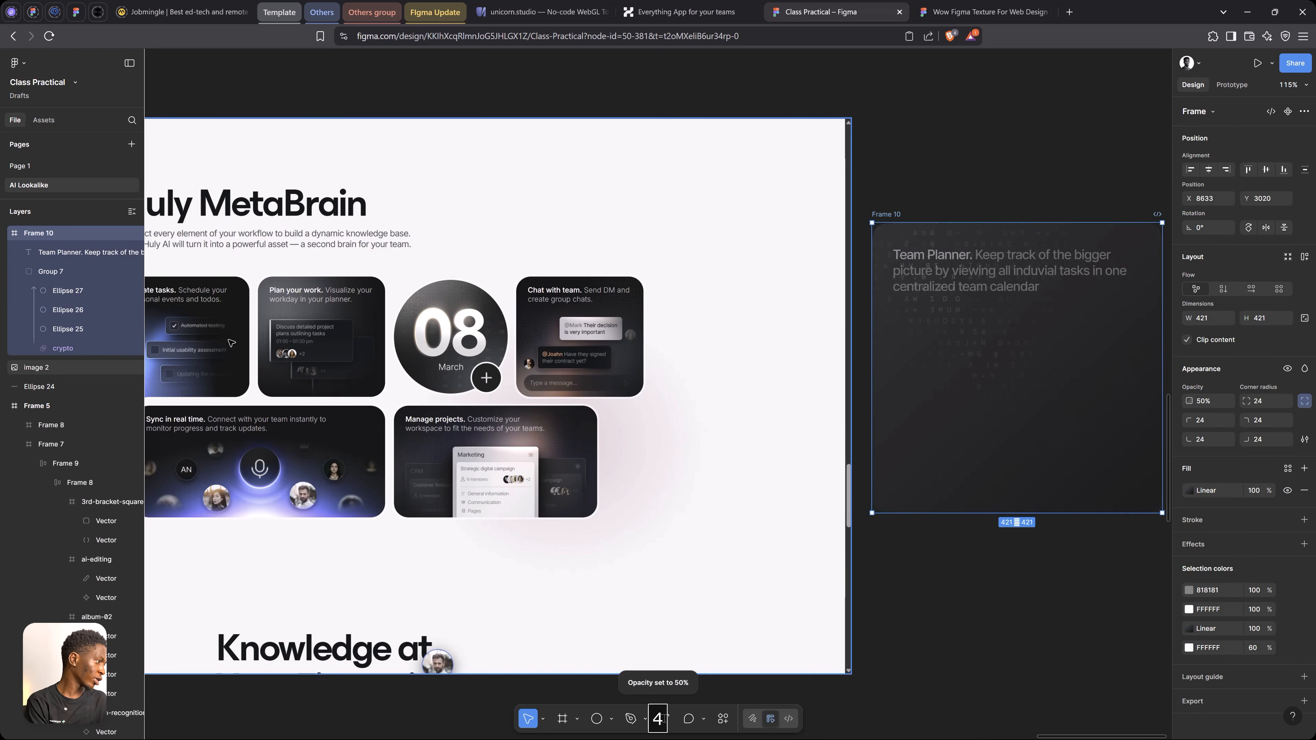
key(3)
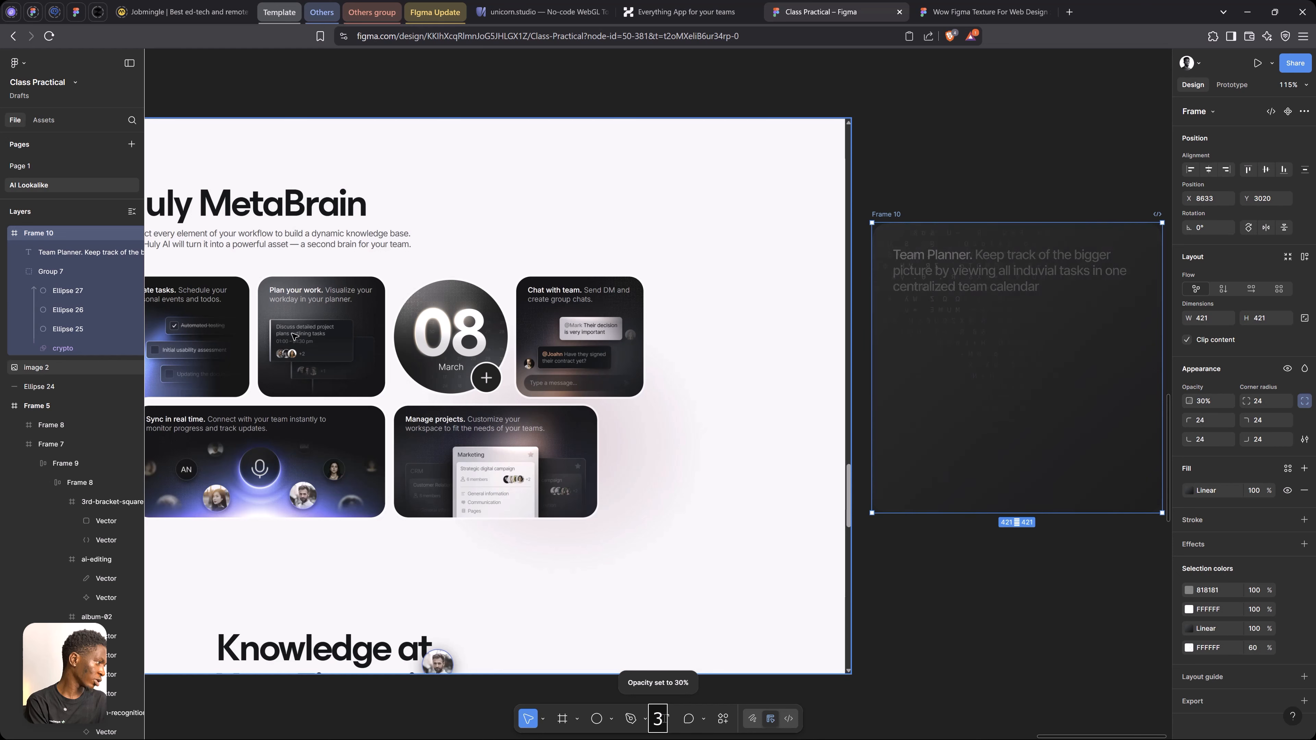
key(ctrl+z)
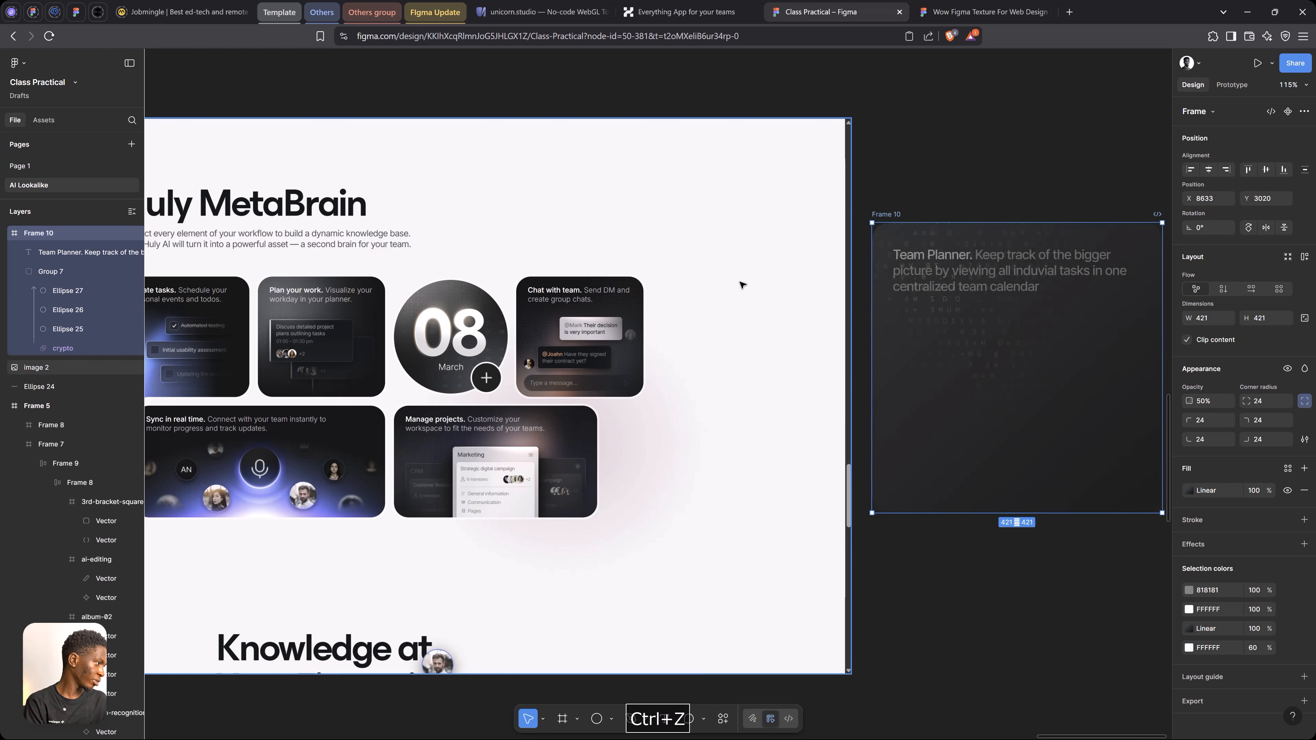
click(1220, 402)
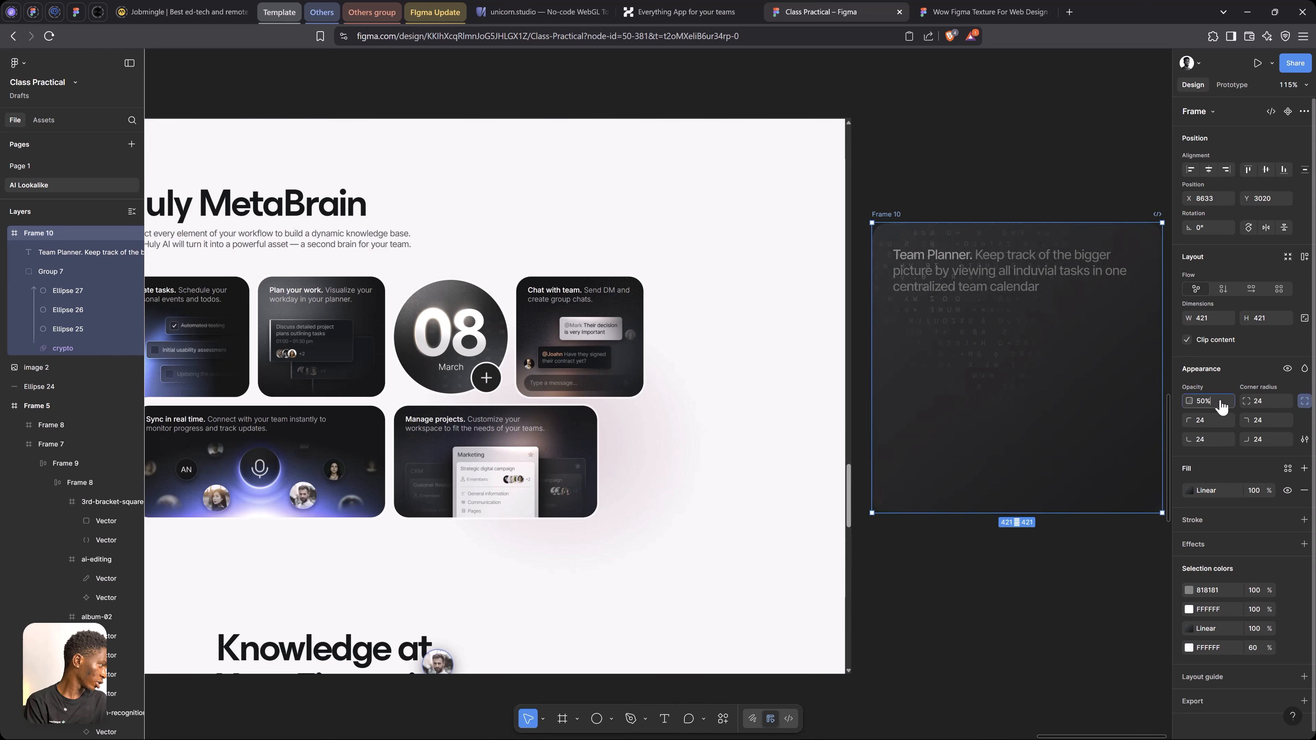
text(100)
key(Return)
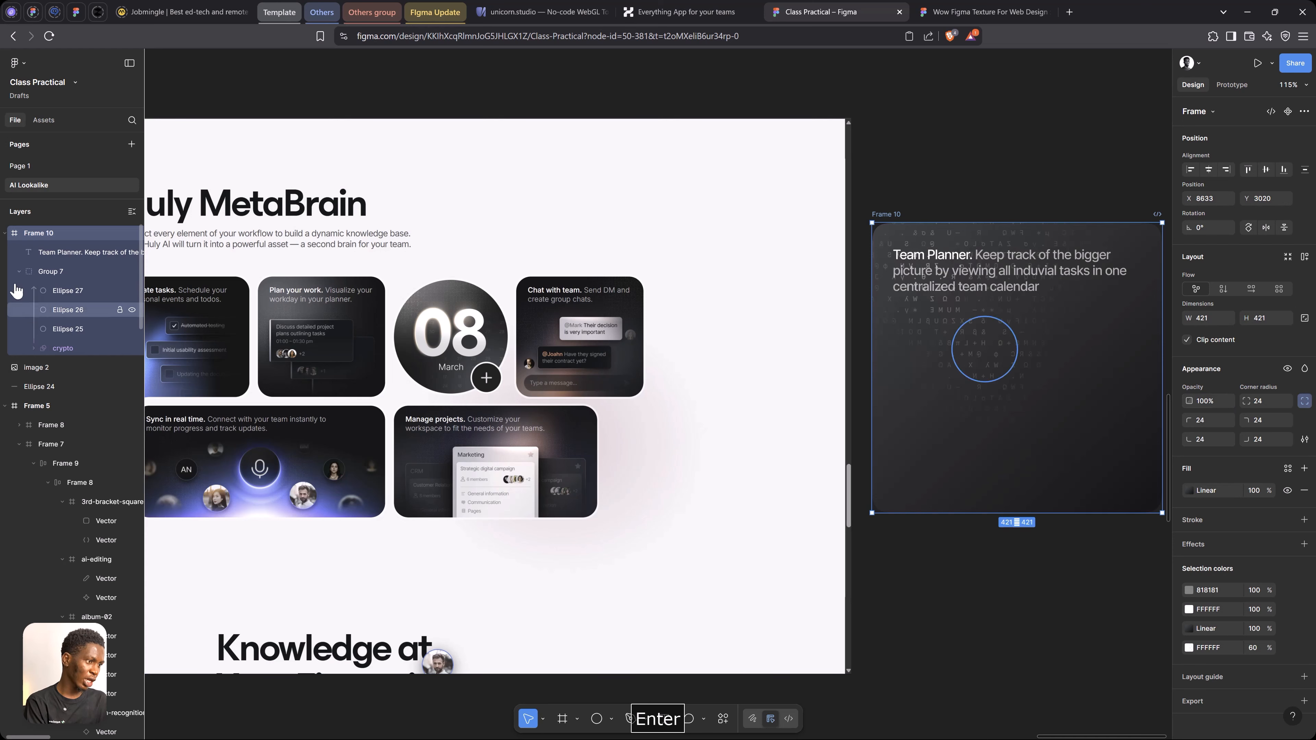
Set the opacity of the locked crypto texture group inside the card to 50%
click(46, 272)
key(5)
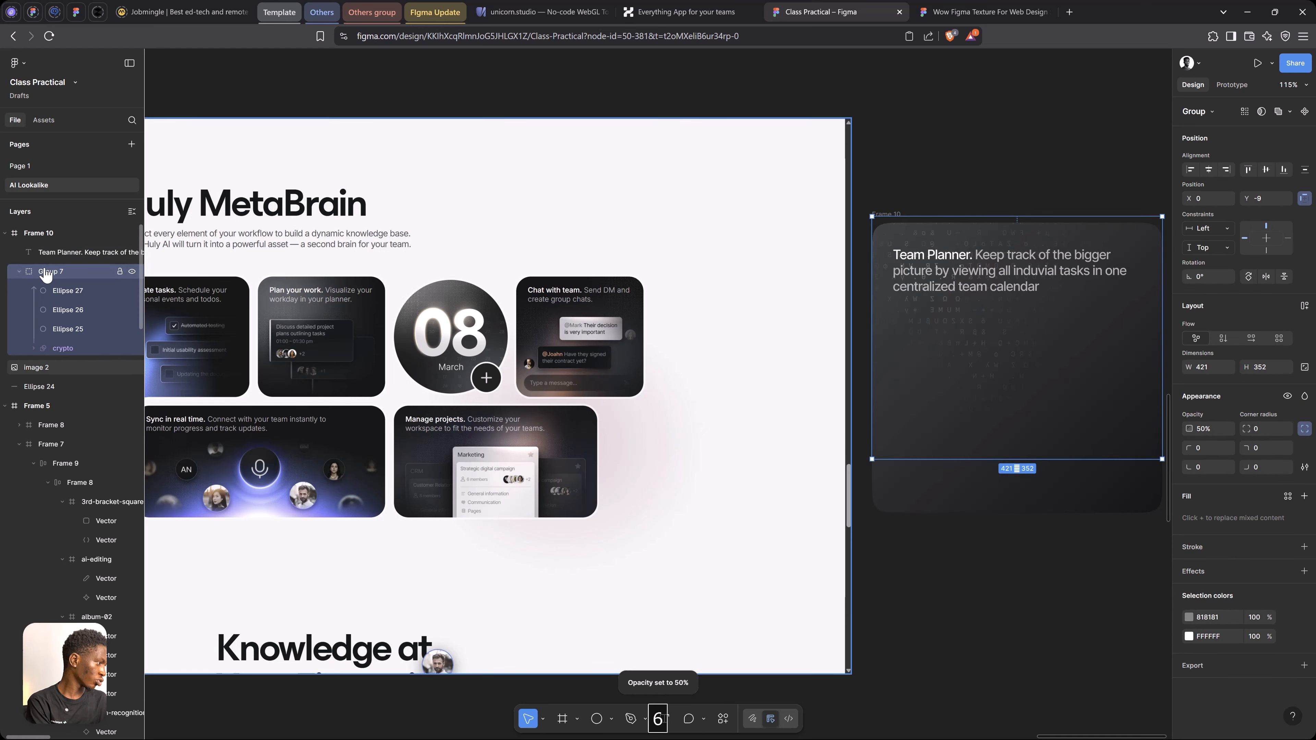
key(3)
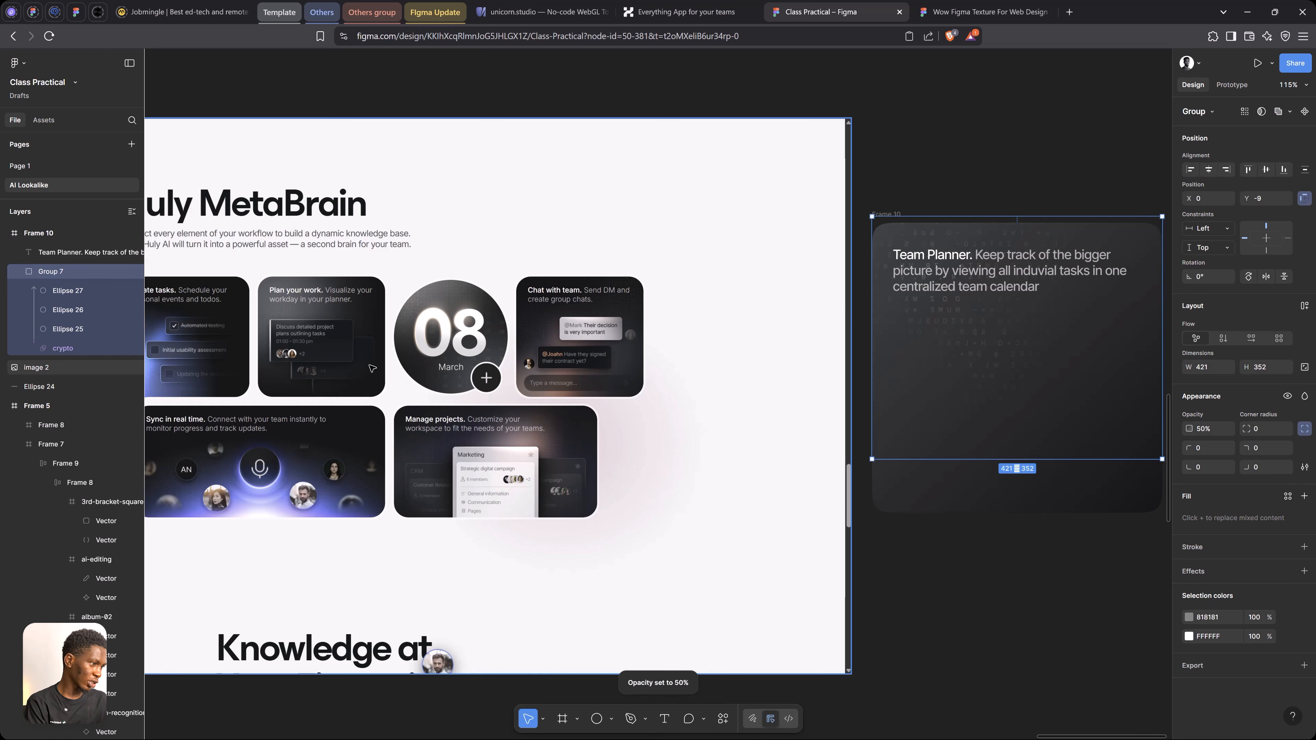
Darken the 0% stop of the card frame's linear gradient fill to about 252525
click(948, 253)
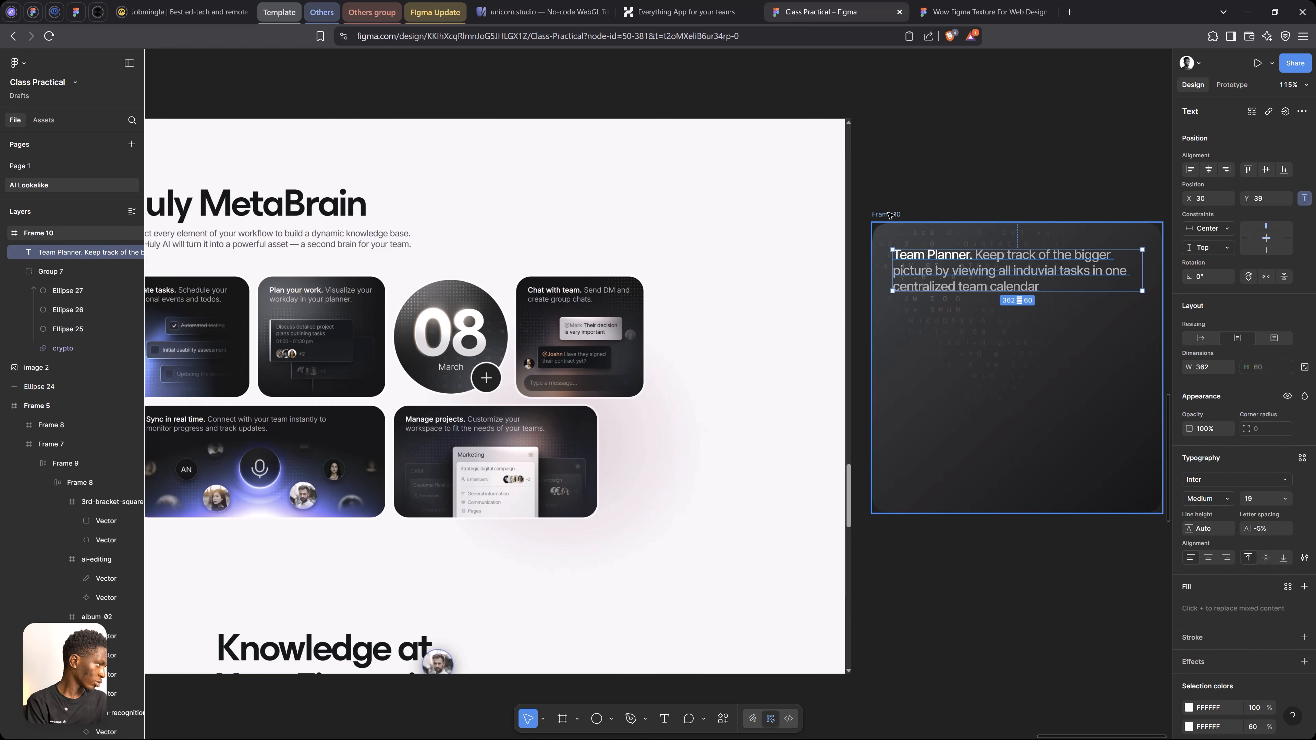
key(Escape)
click(1190, 491)
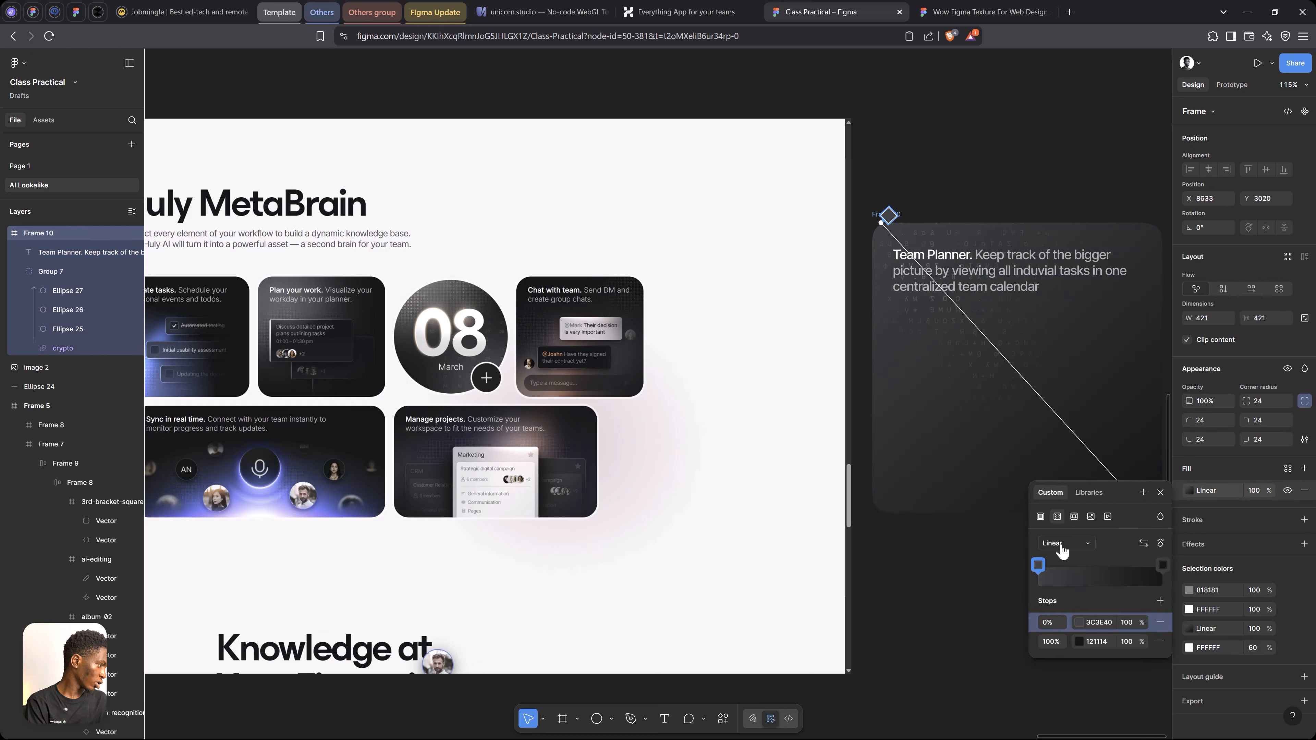
click(1079, 623)
drag(906, 565, 892, 577)
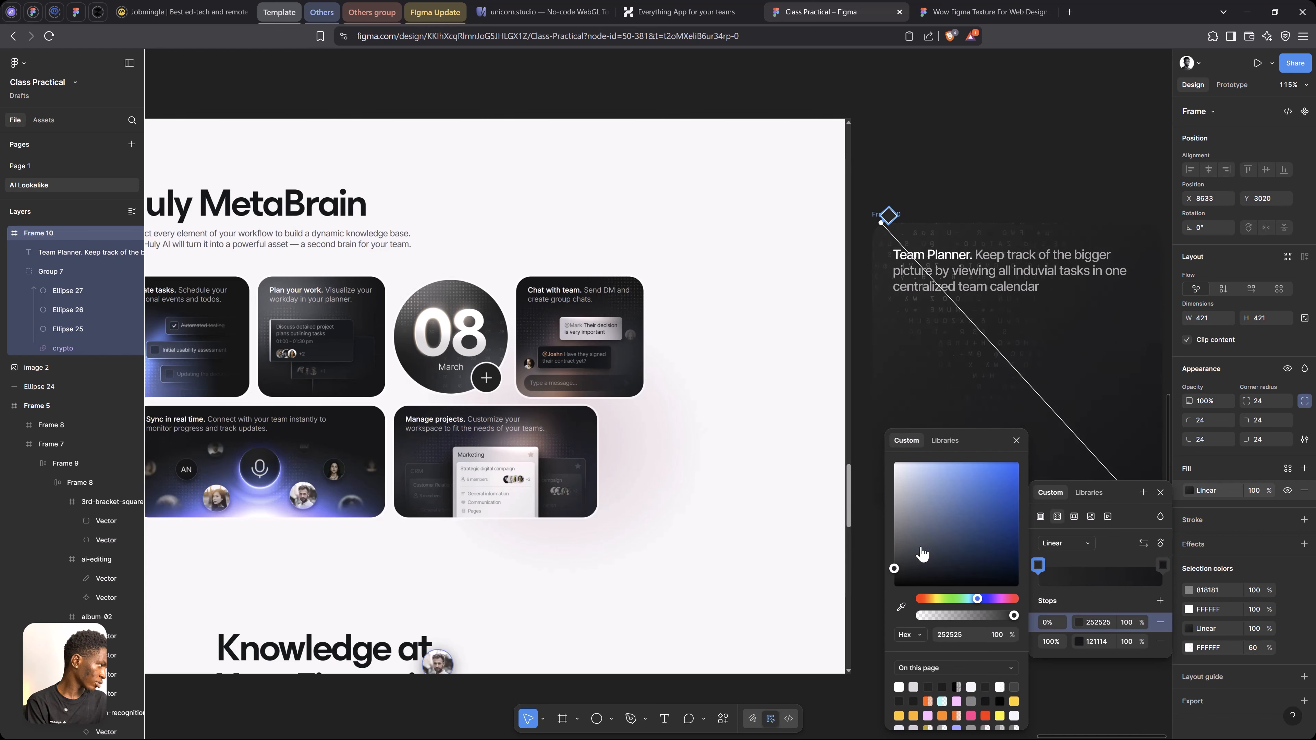
click(1160, 494)
click(1160, 494)
Compare the darkened Team Planner card with the reference Huly MetaBrain cards
key(space)
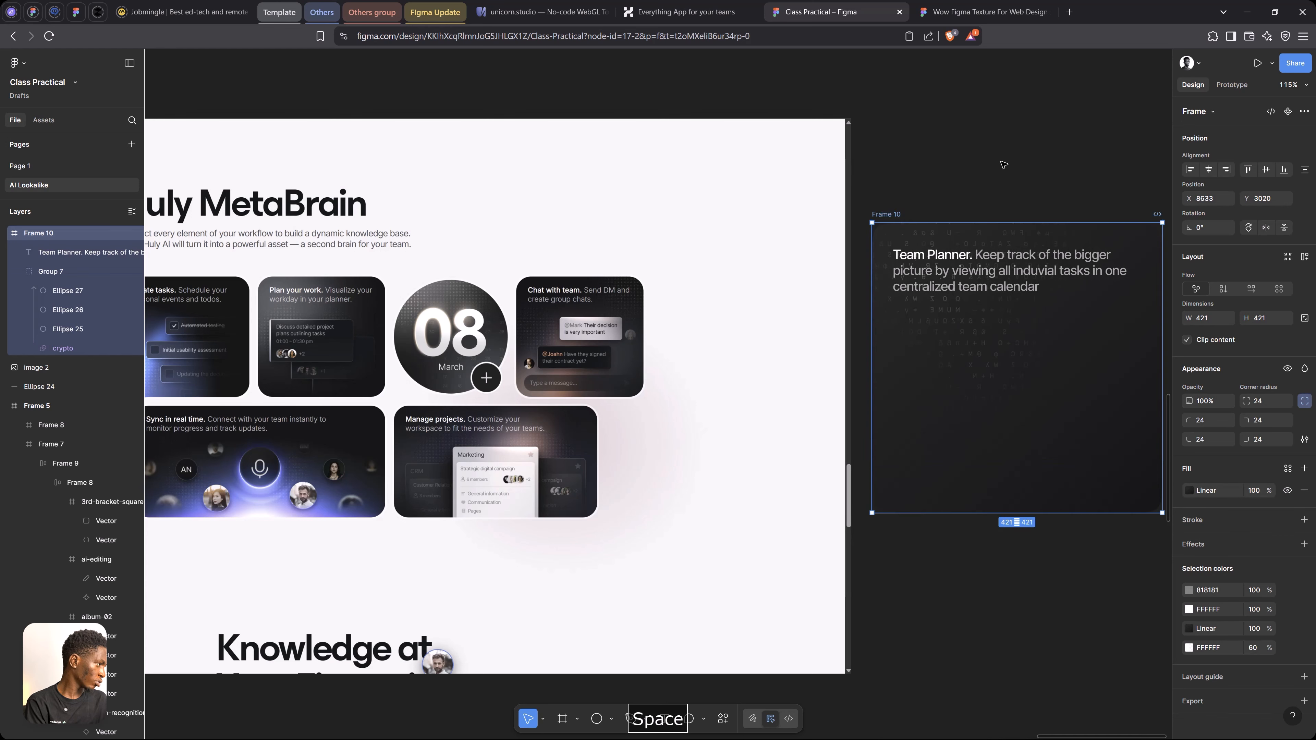
drag(1026, 349, 990, 333)
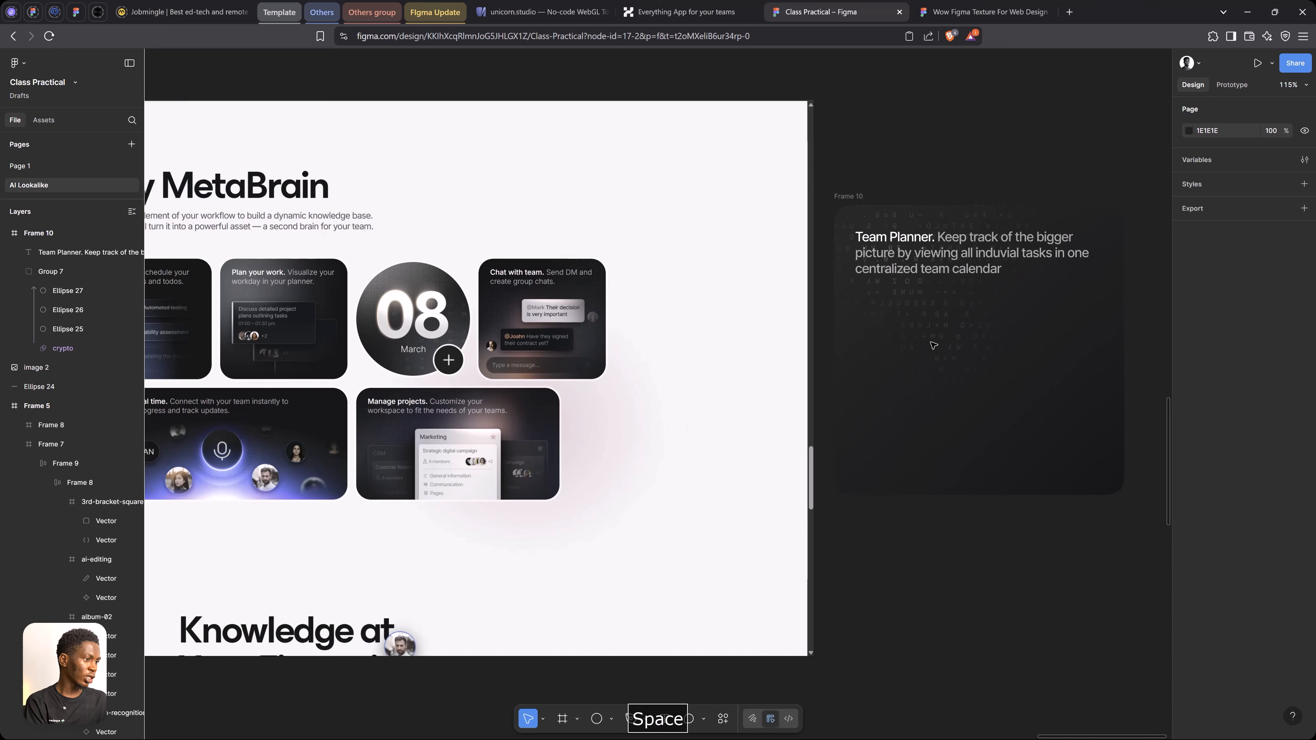
drag(212, 314, 254, 321)
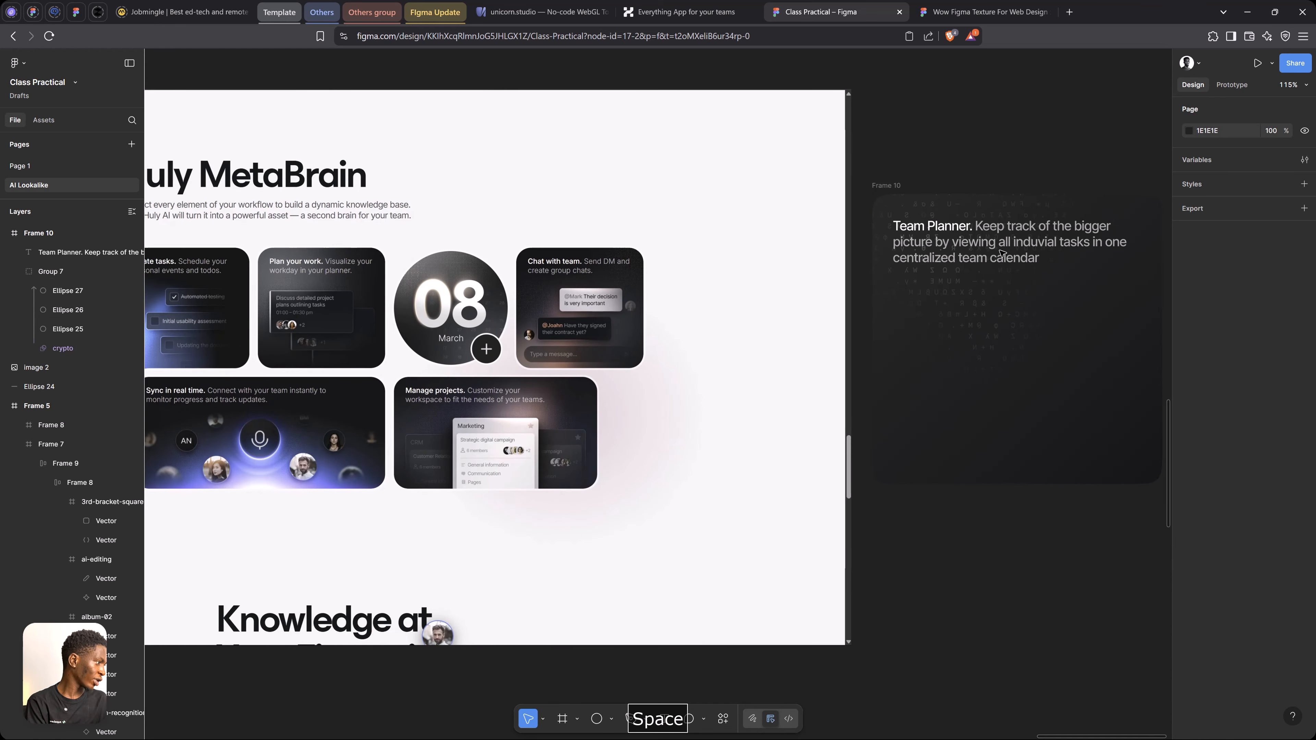
click(892, 188)
scroll(862, 178, down, 2)
scroll(862, 178, down, 1)
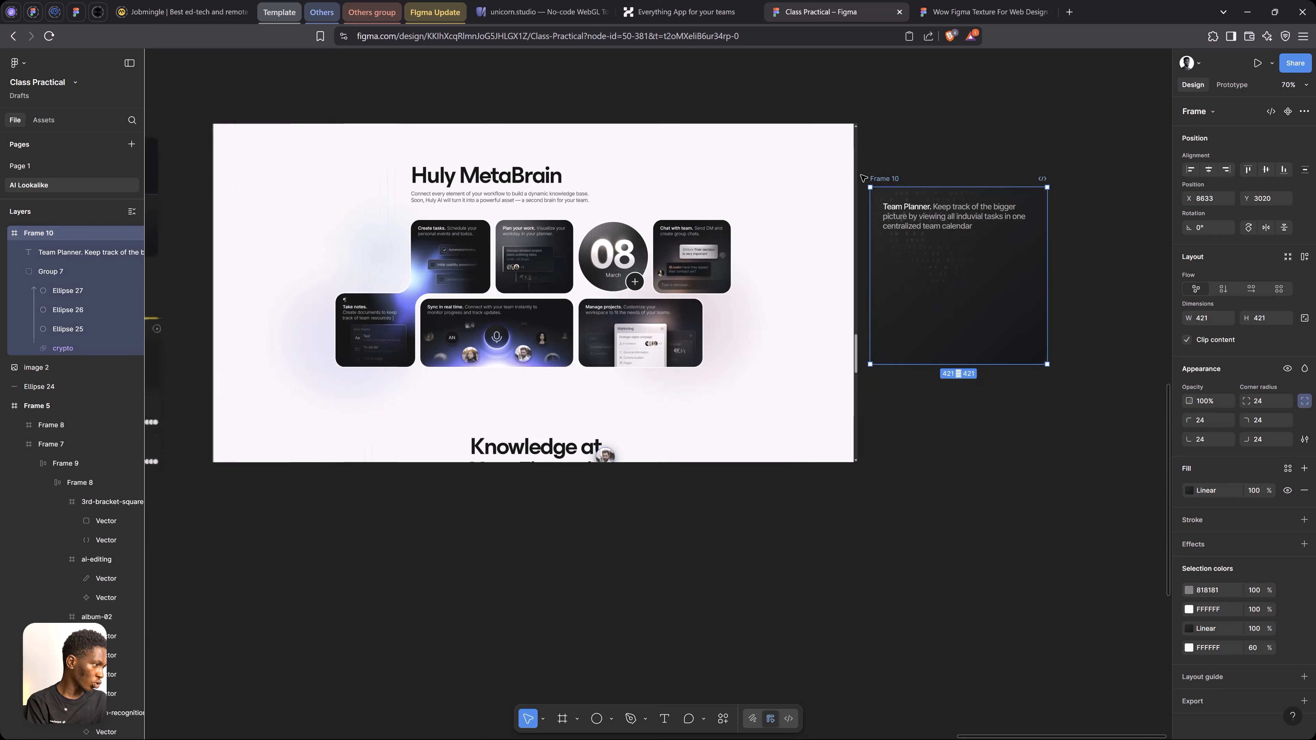
scroll(637, 270, up, 4)
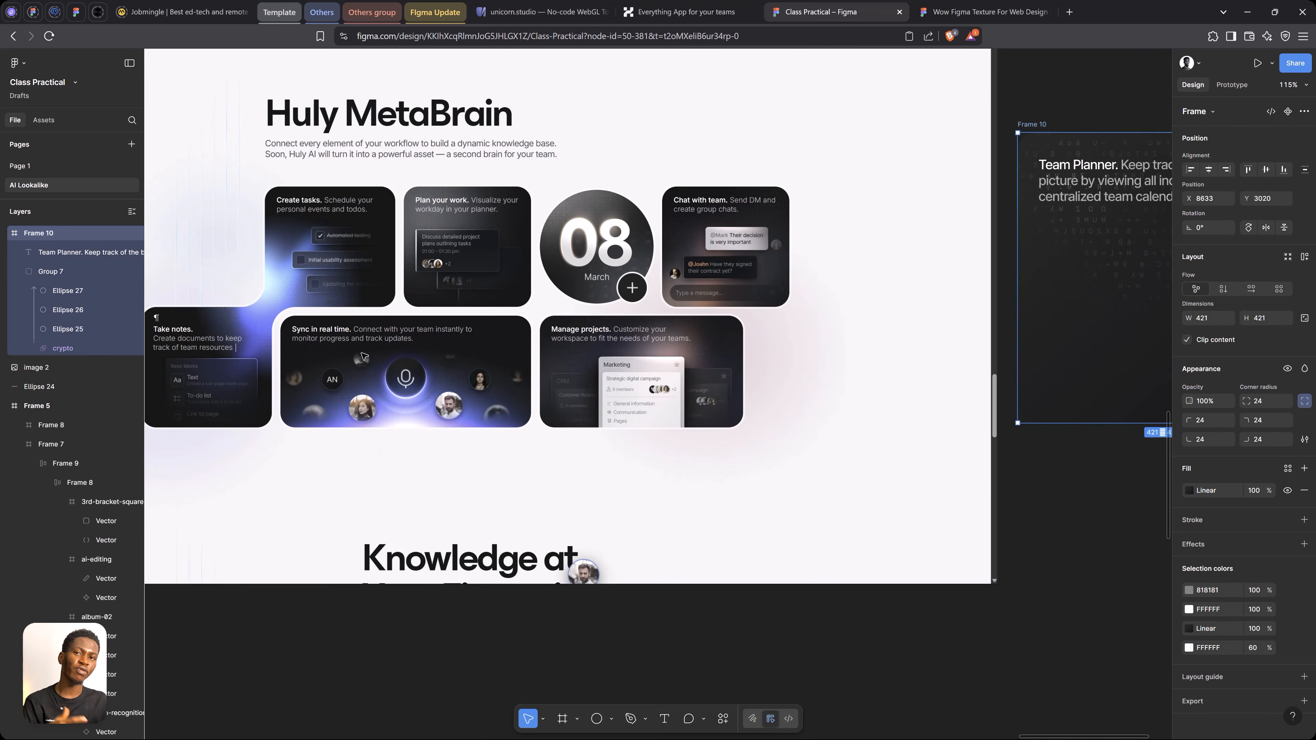
Create a square frame of about 307 by 307 beside the Team Planner card and round its corners to 500
key(space)
drag(727, 304, 456, 295)
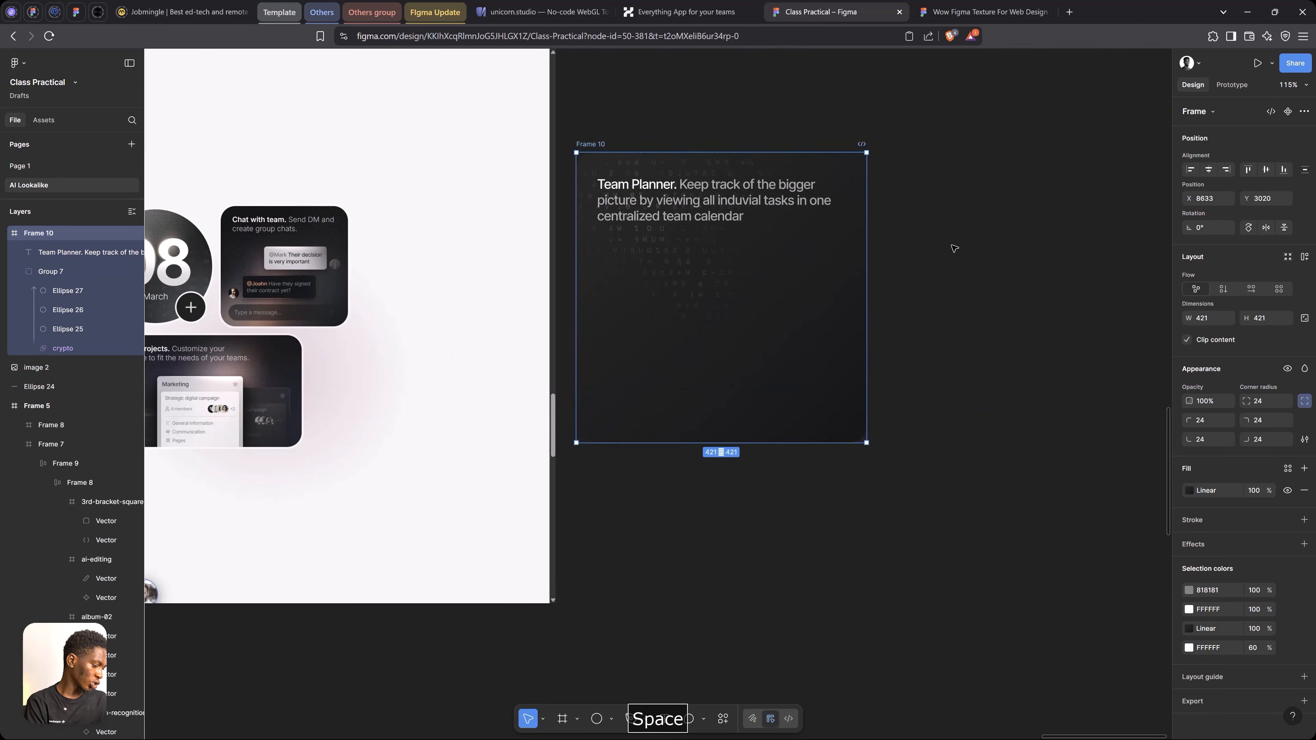
key(f)
drag(939, 187, 1080, 388)
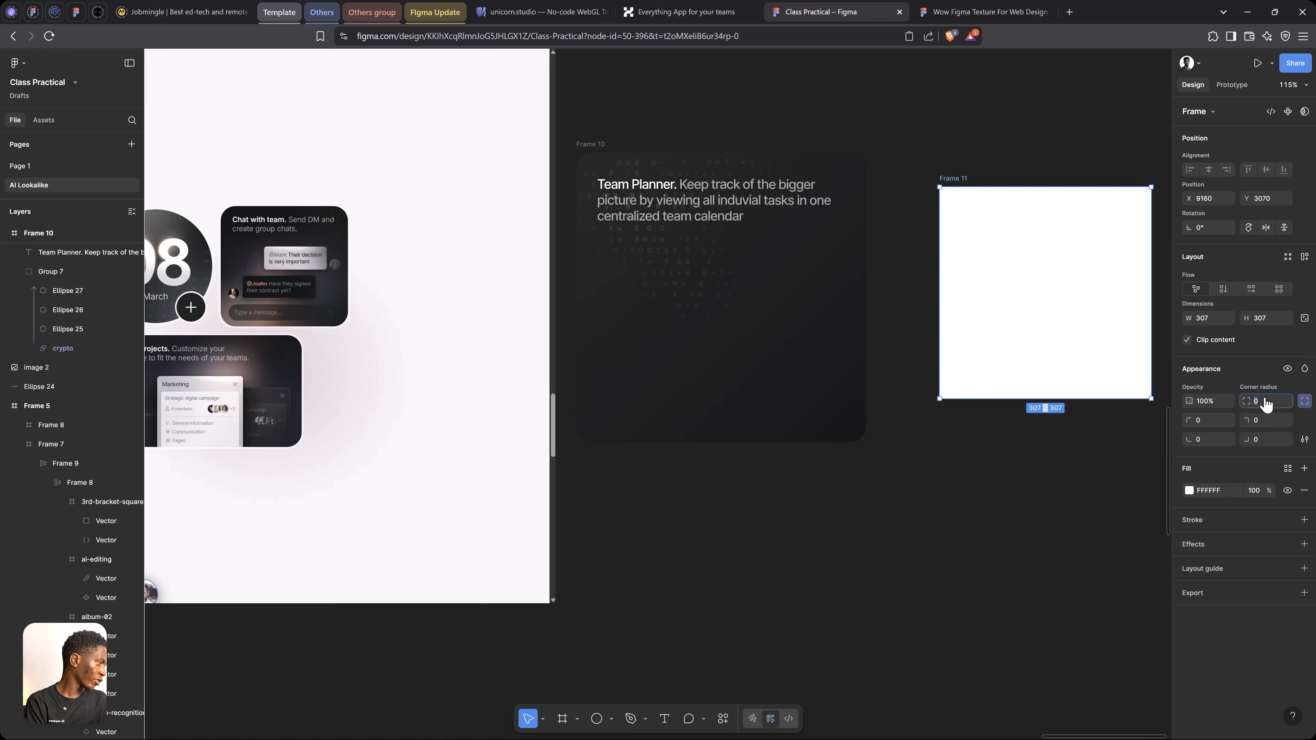
click(1272, 420)
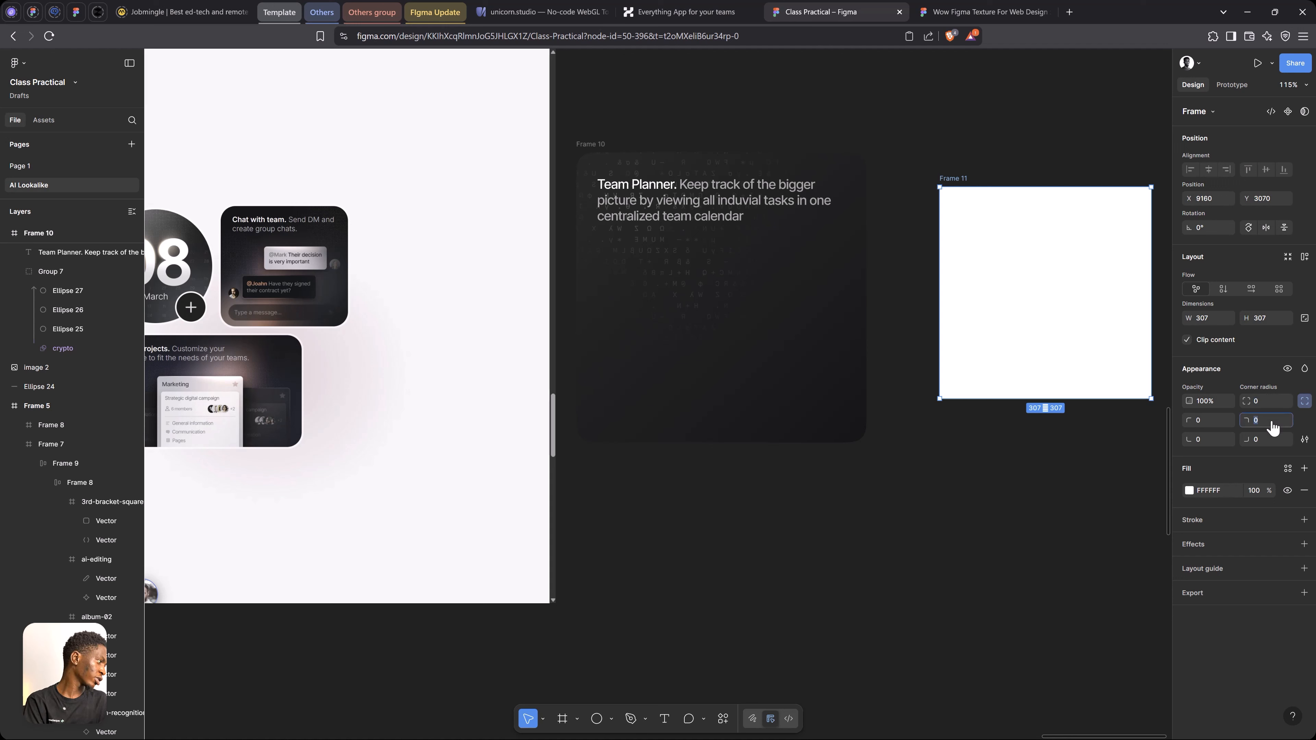
click(1263, 403)
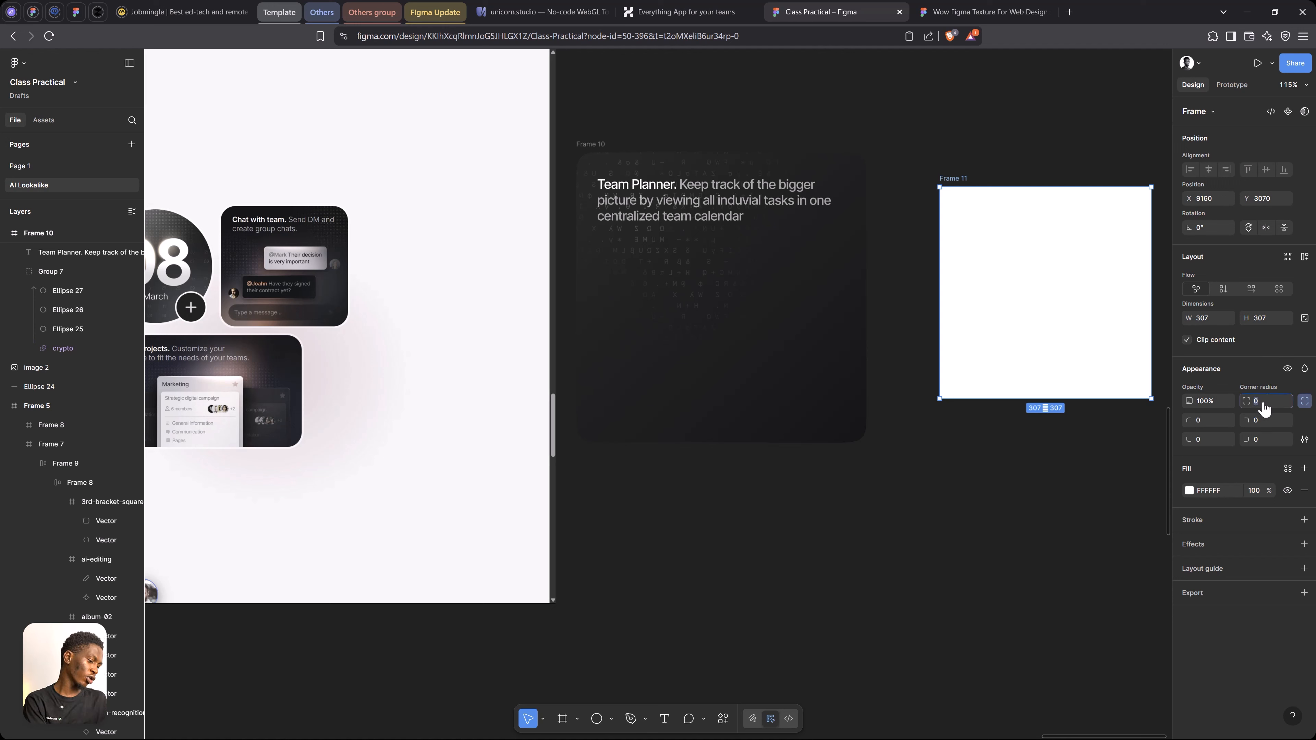
text(500)
key(Return)
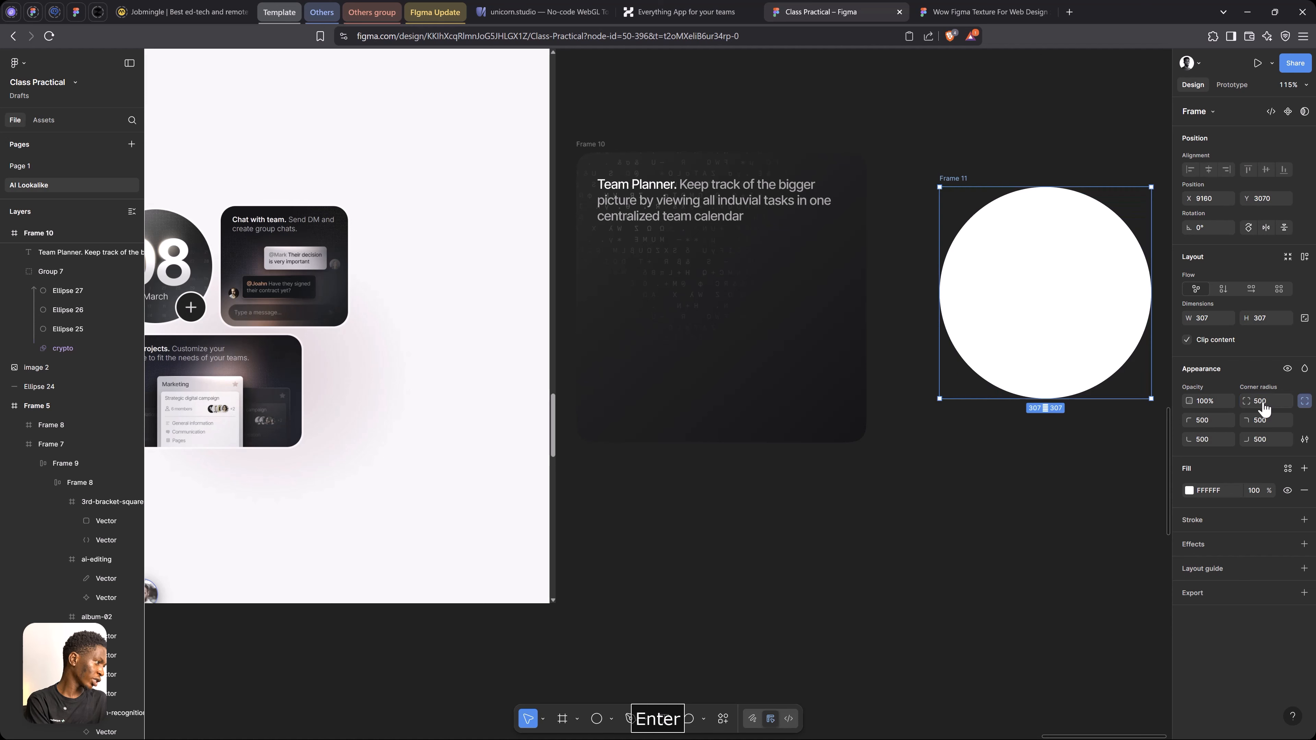
Copy the Team Planner card's linear gradient fill onto the round frame
click(600, 144)
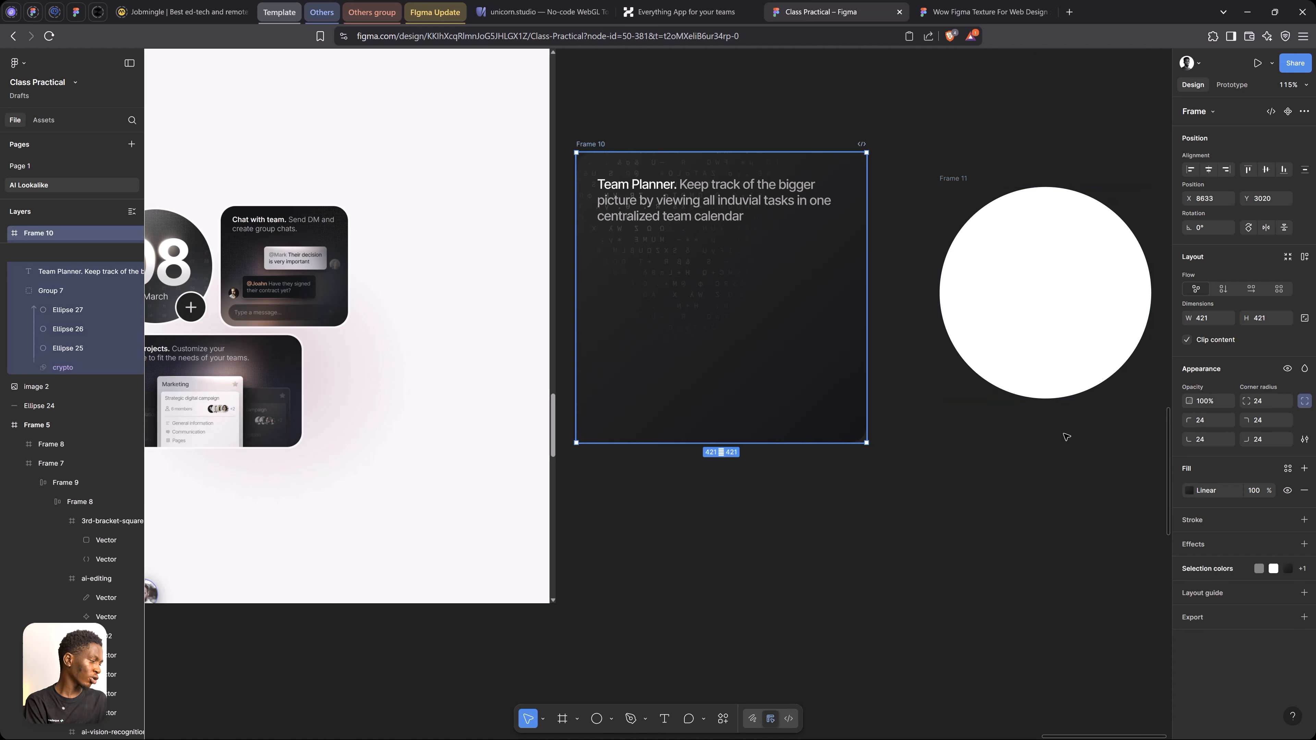
click(1178, 493)
key(ctrl+c)
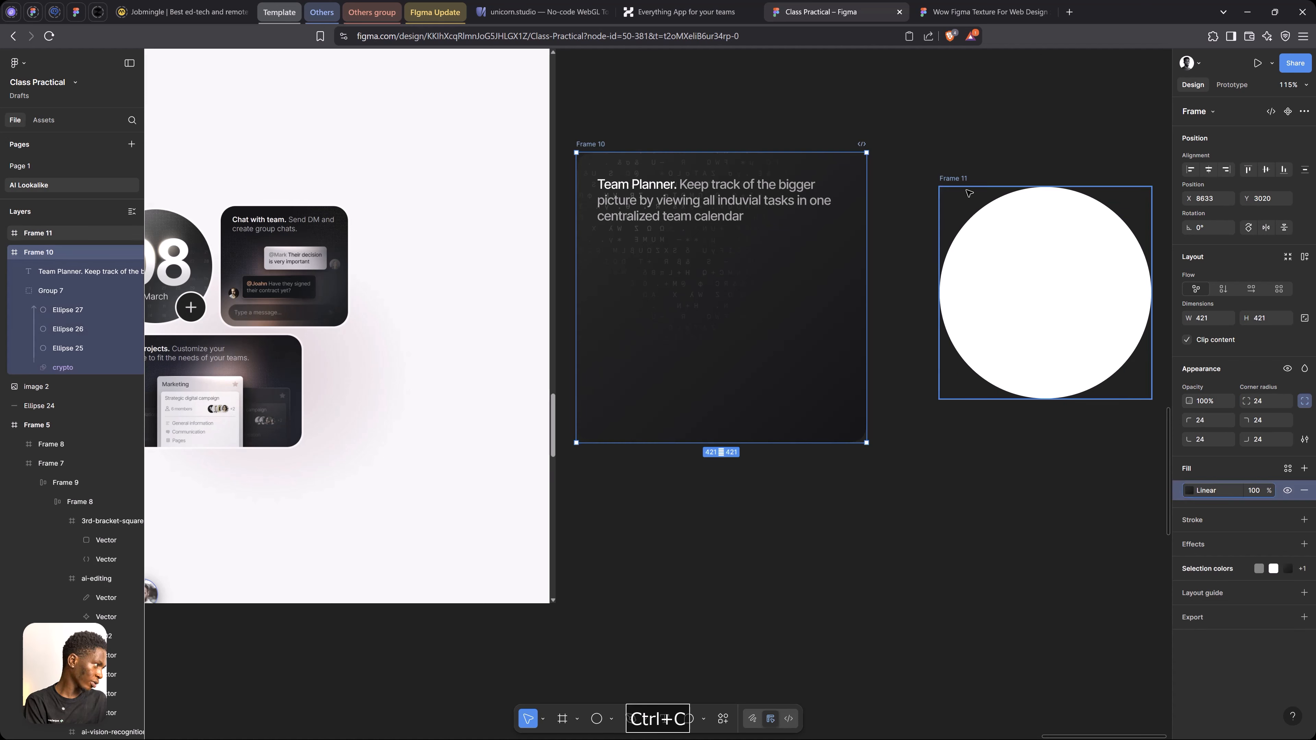
click(954, 179)
key(ctrl+v)
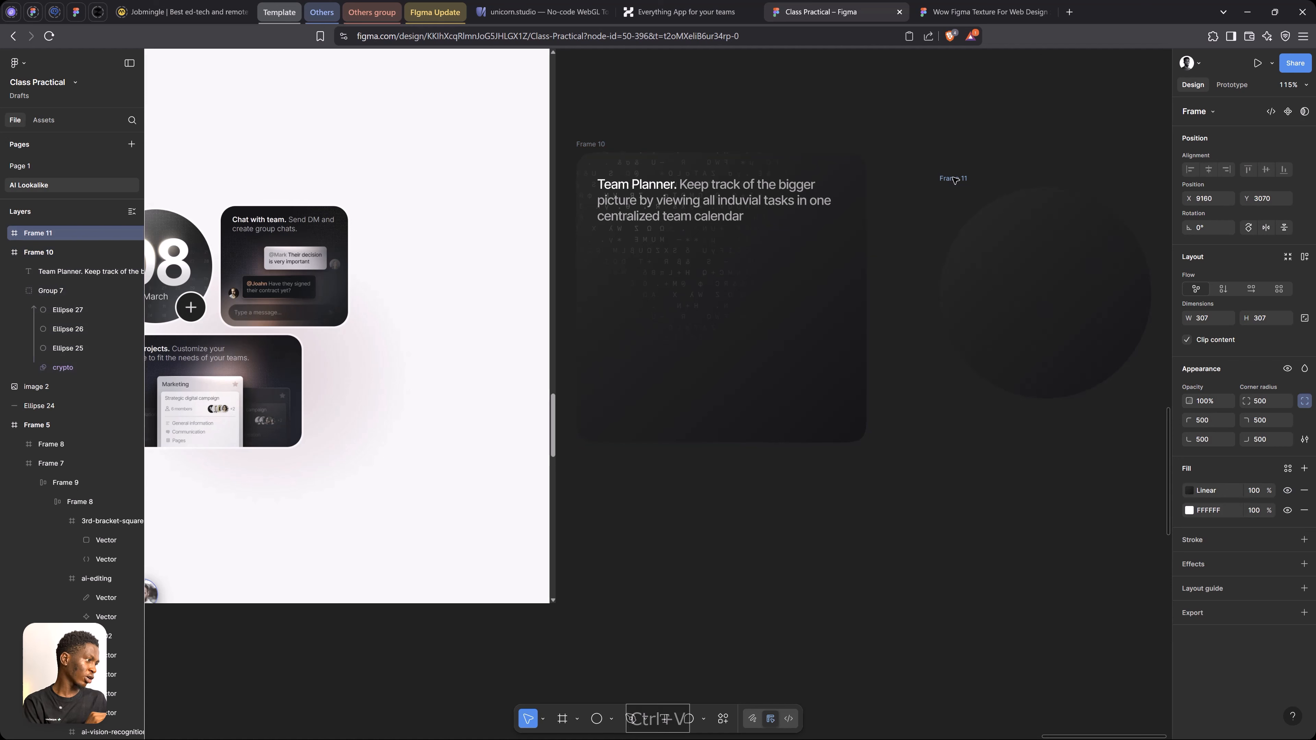
Copy the masked crypto texture group from the Team Planner card into the round frame
key(space)
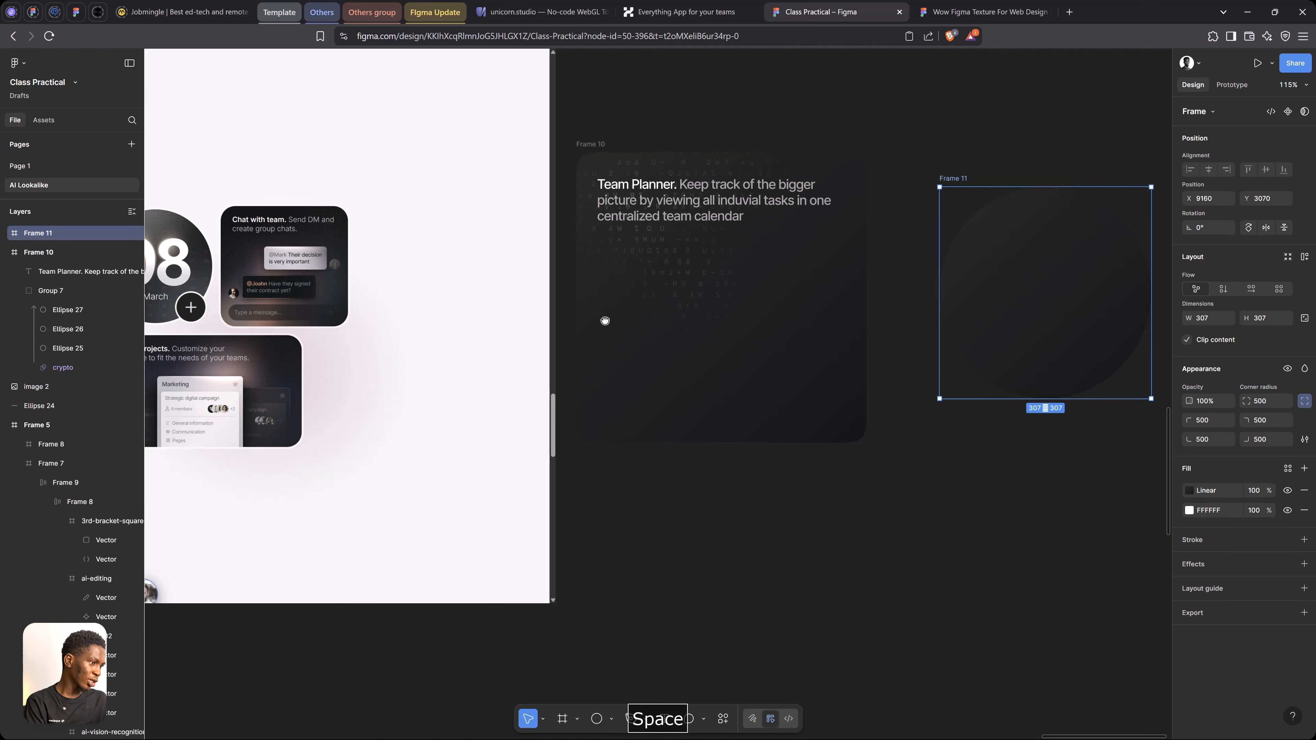
drag(509, 327, 677, 319)
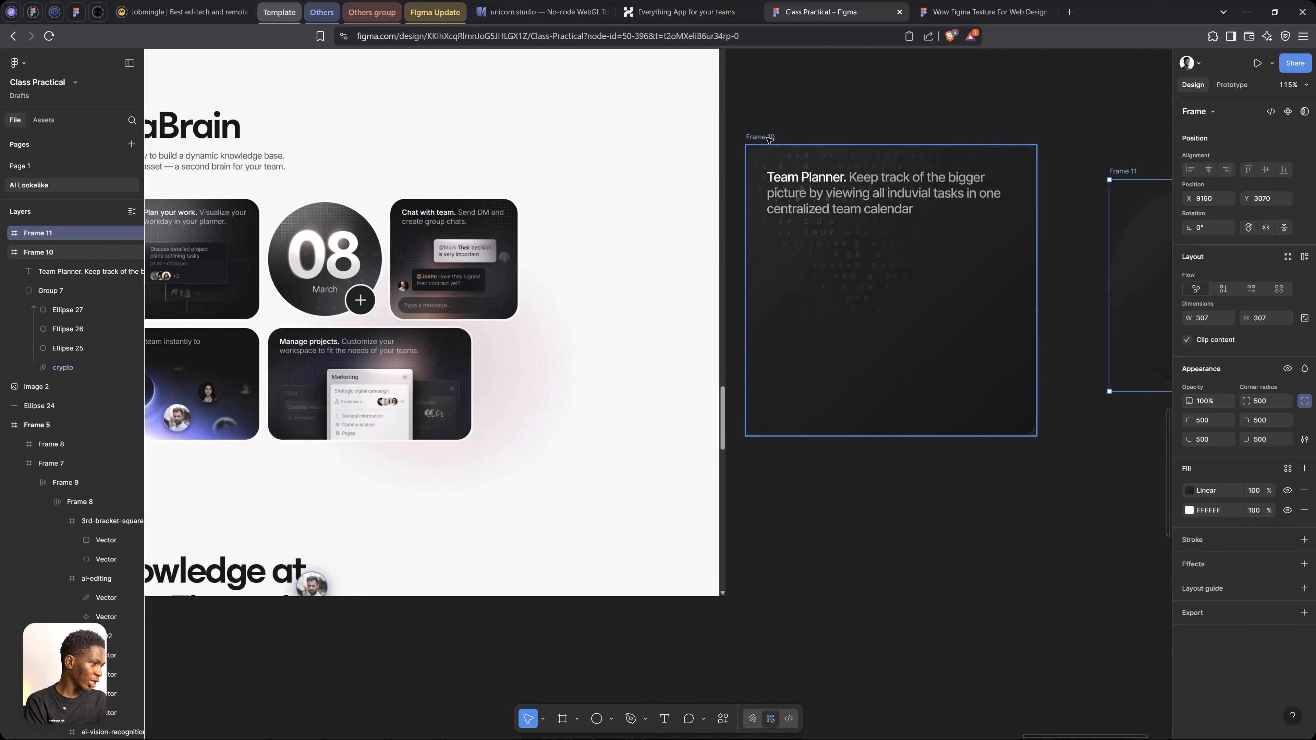
click(769, 140)
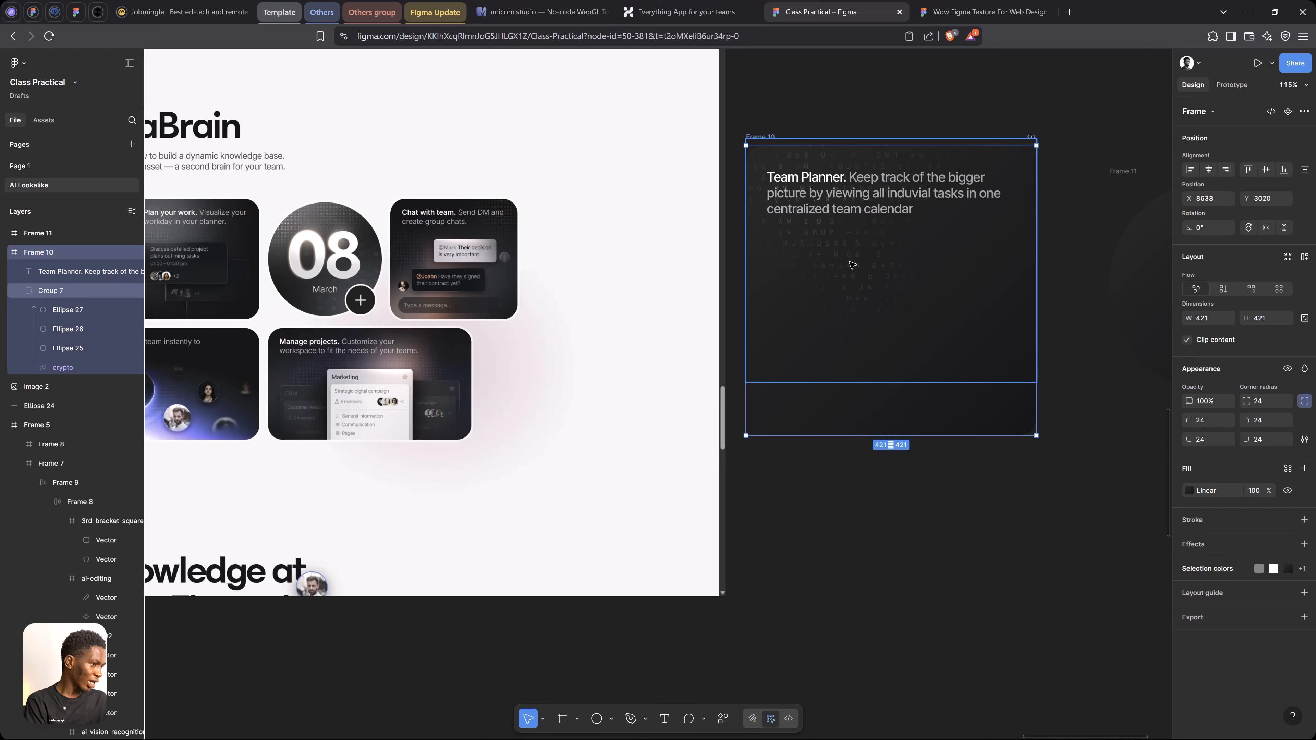
click(852, 266)
key(ctrl+c)
key(space)
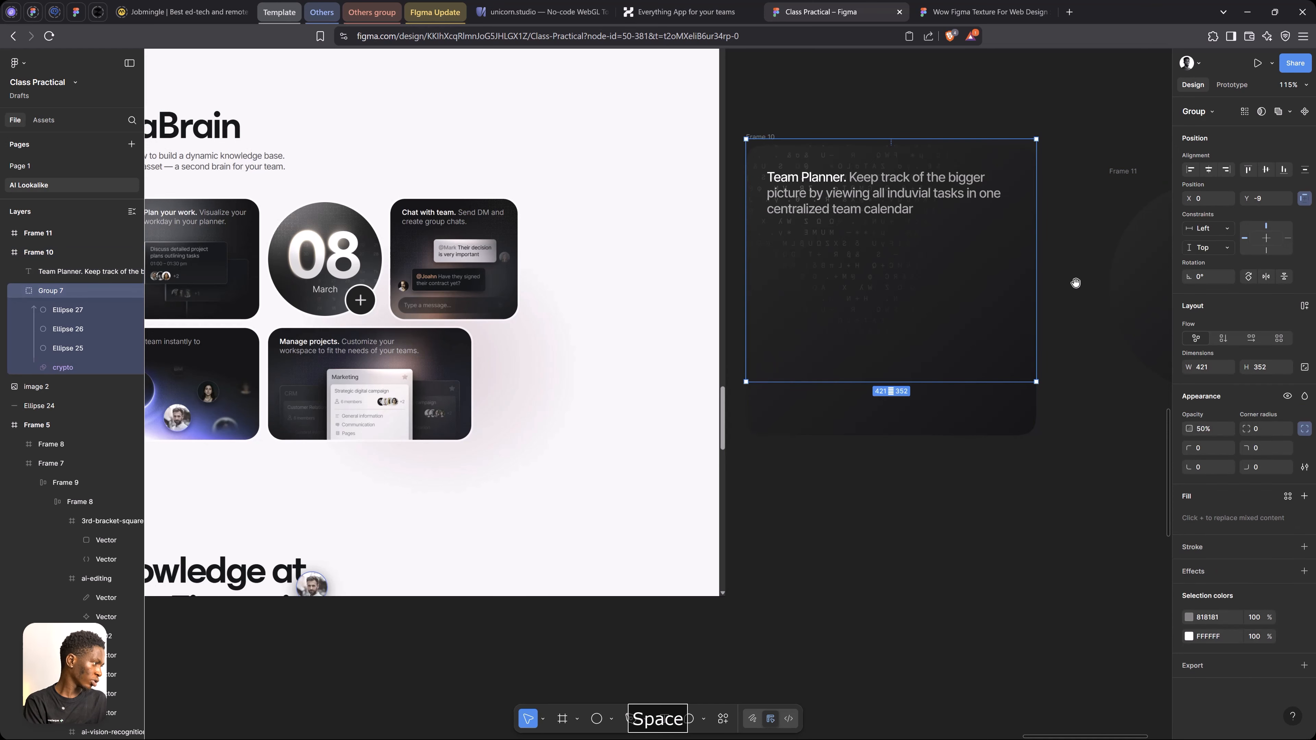
drag(1075, 283, 721, 286)
click(772, 176)
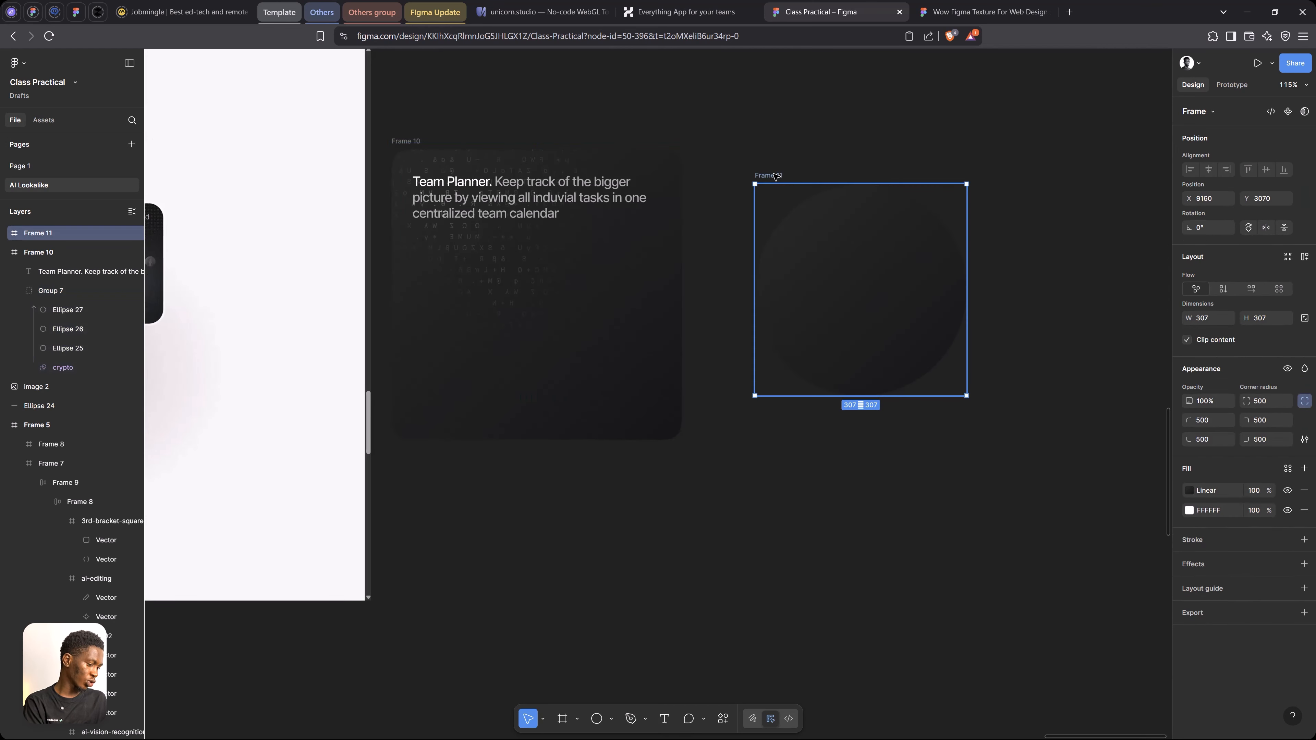
key(ctrl+v)
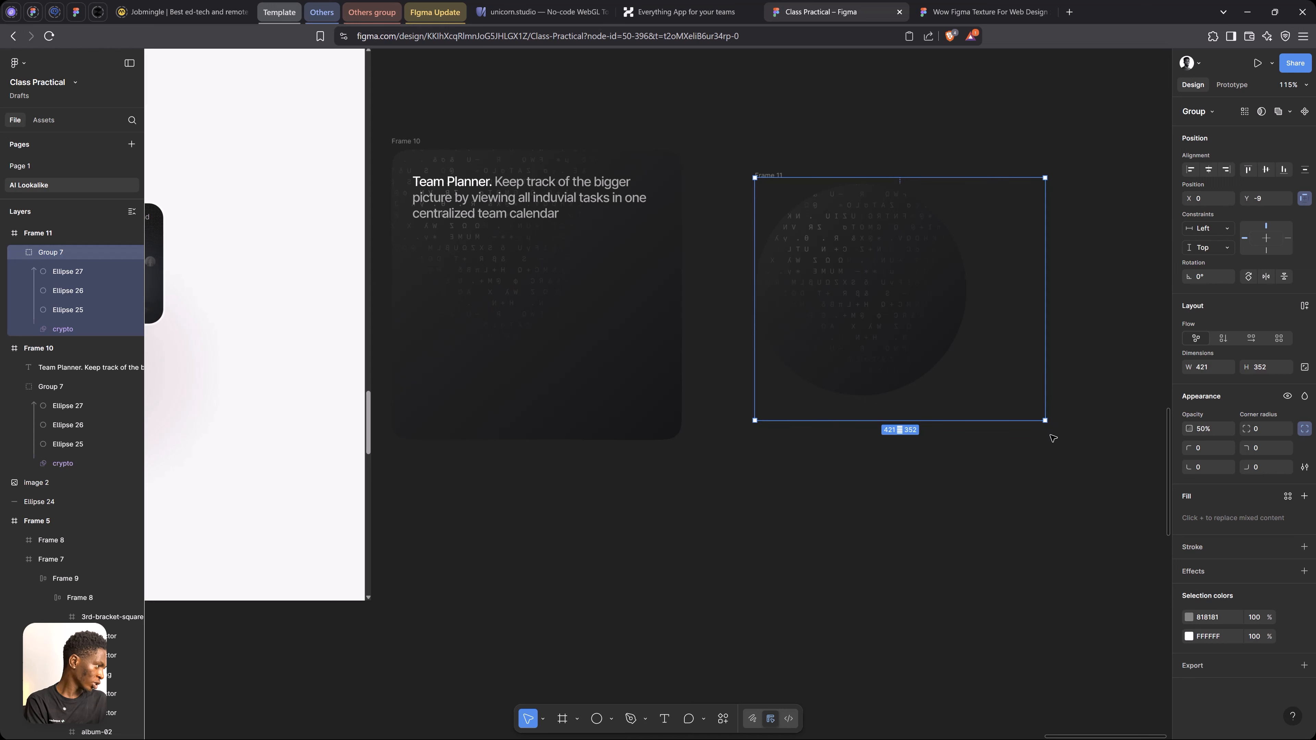
Shrink the texture group in the round frame to about 250 by 222 and lock it
drag(1047, 421, 927, 330)
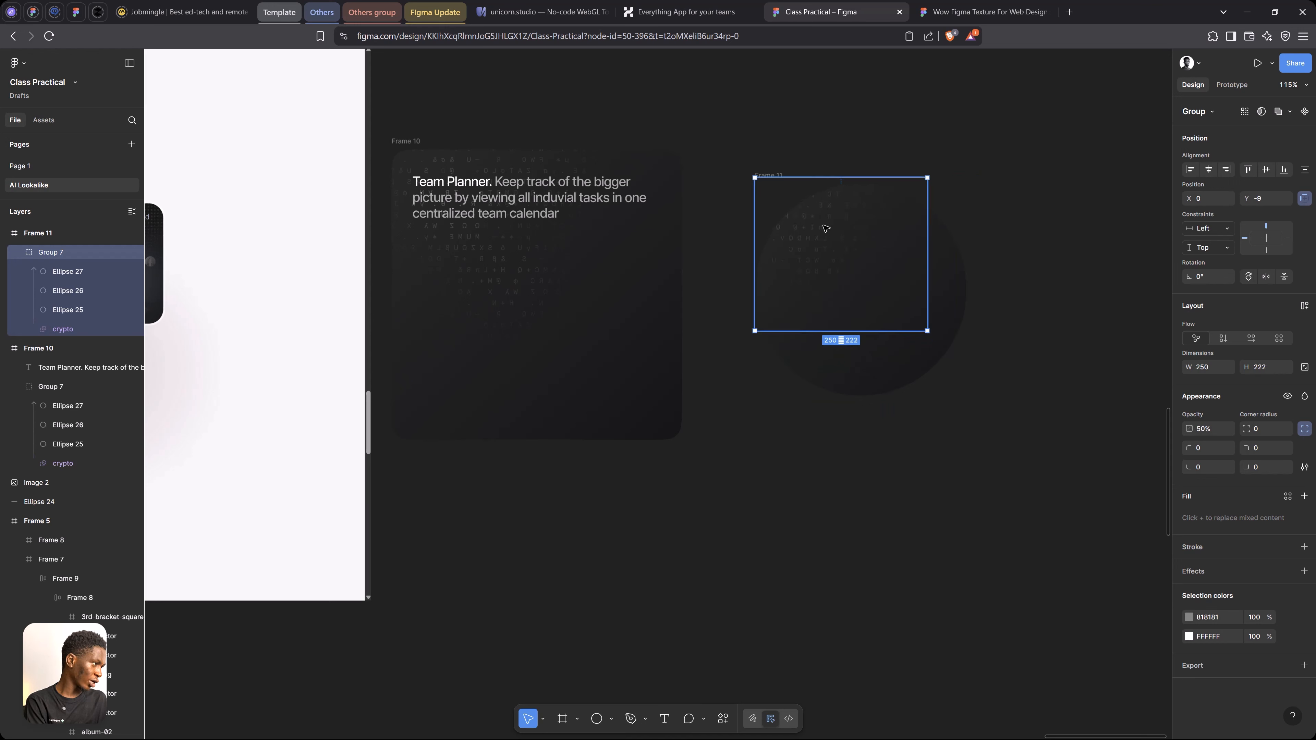
click(120, 253)
click(795, 147)
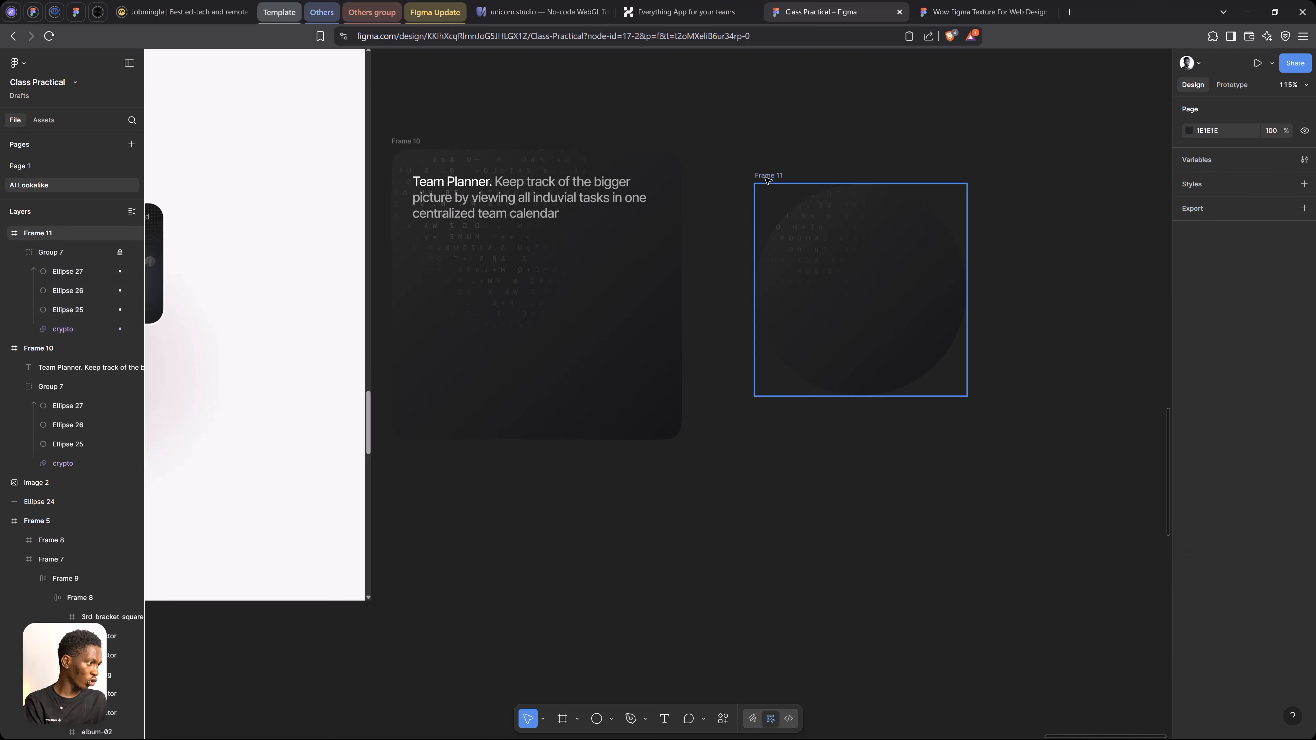
Duplicate the Team Planner text into the round frame at about X 25, Y 117 and replace its wording with 08
click(767, 177)
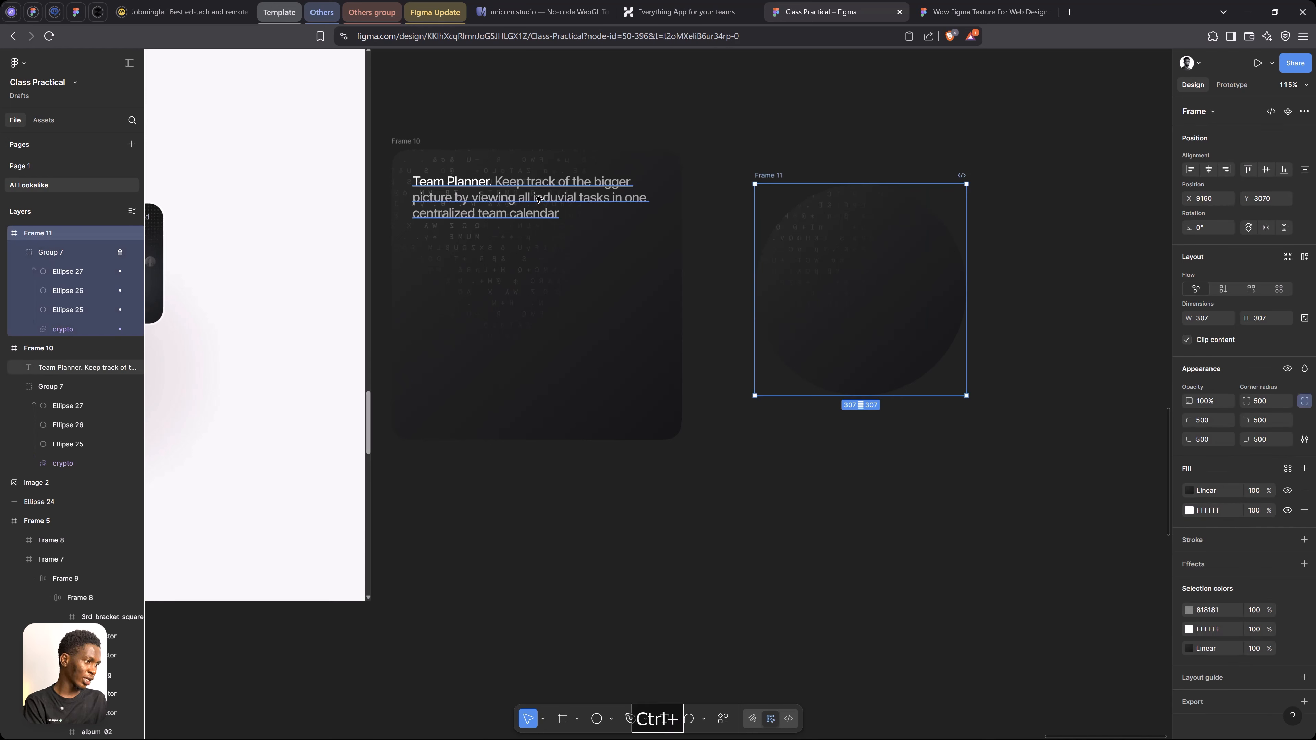
drag(507, 197, 869, 286)
key(Return)
text(08)
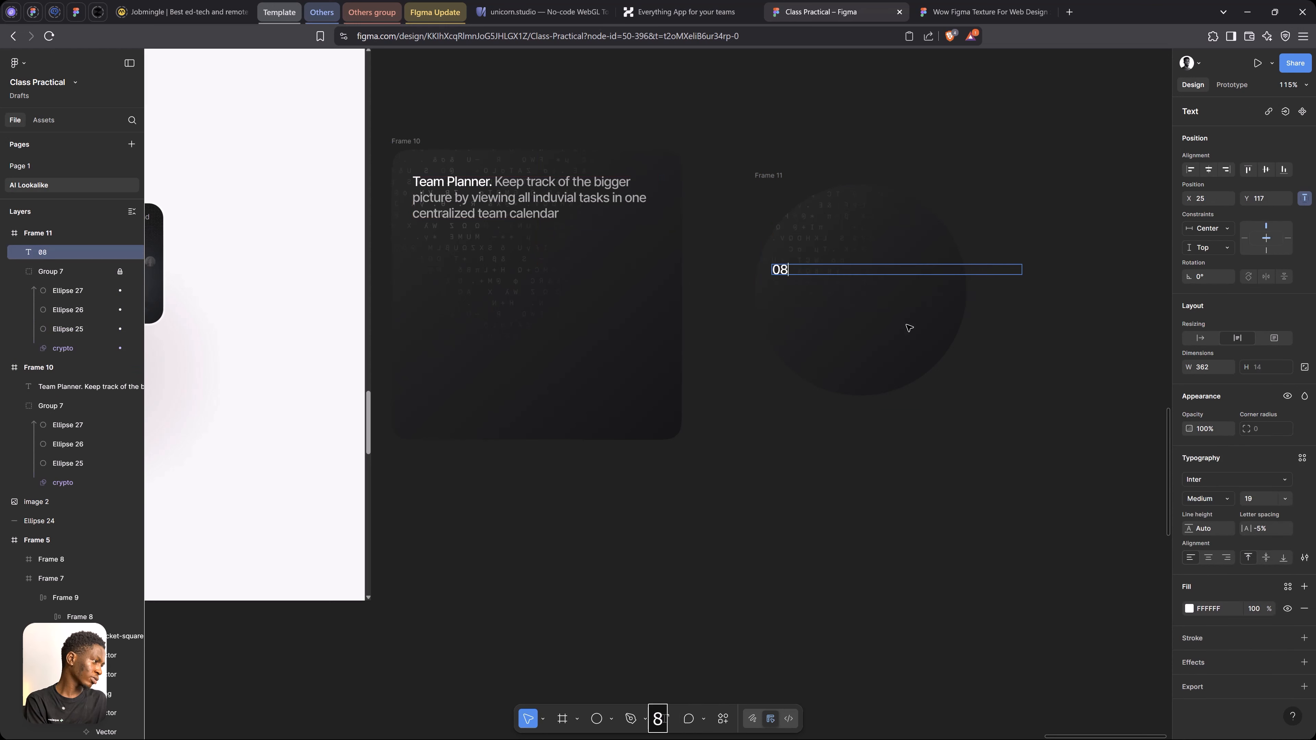
Enlarge the 08 text in the round frame to font size 183
key(ctrl+a)
click(1264, 502)
text(19)
key(shift+Up)
key(shift+Up)
key(shift+Up)
key(shift+Up)
key(shift+Up)
key(shift+Up)
key(shift+Up)
key(shift+Up)
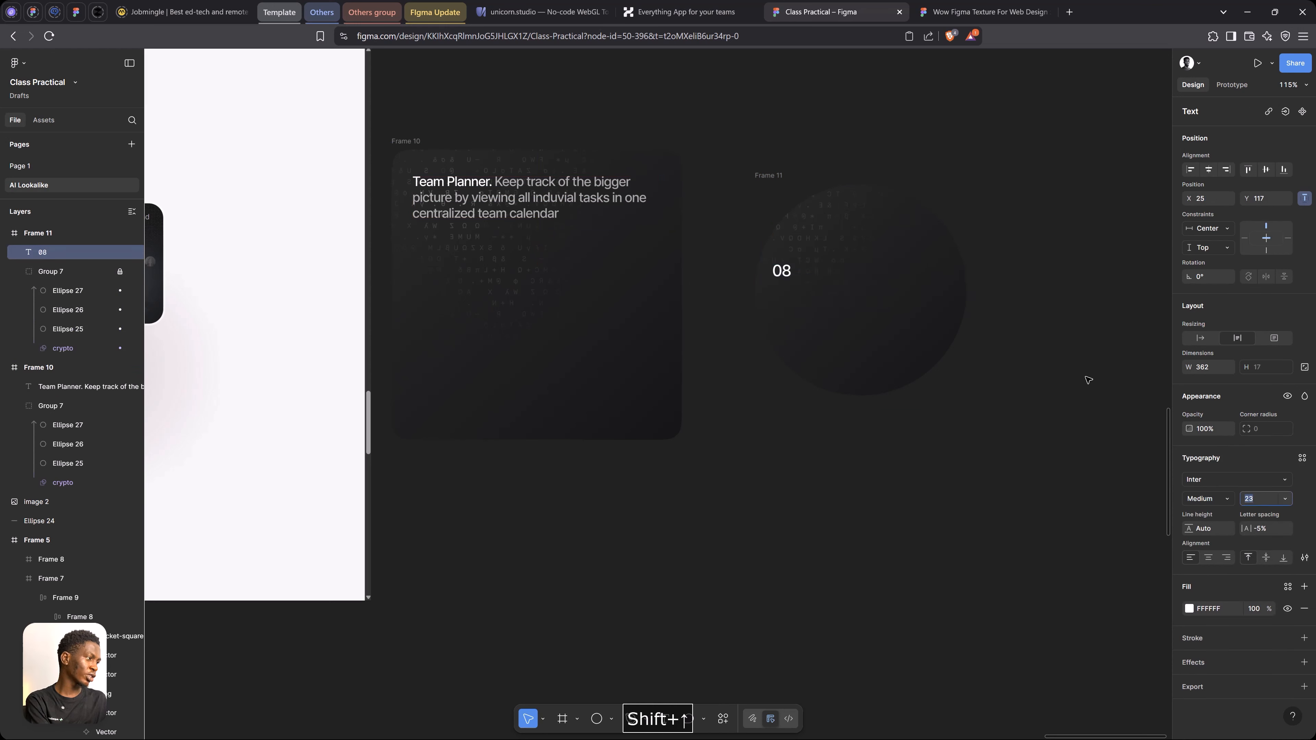
key(shift+Up)
key(shift+Up)
key(shift+Up)
key(shift+Up)
key(shift+Up)
key(shift+Up)
key(shift+Up)
key(shift+Up)
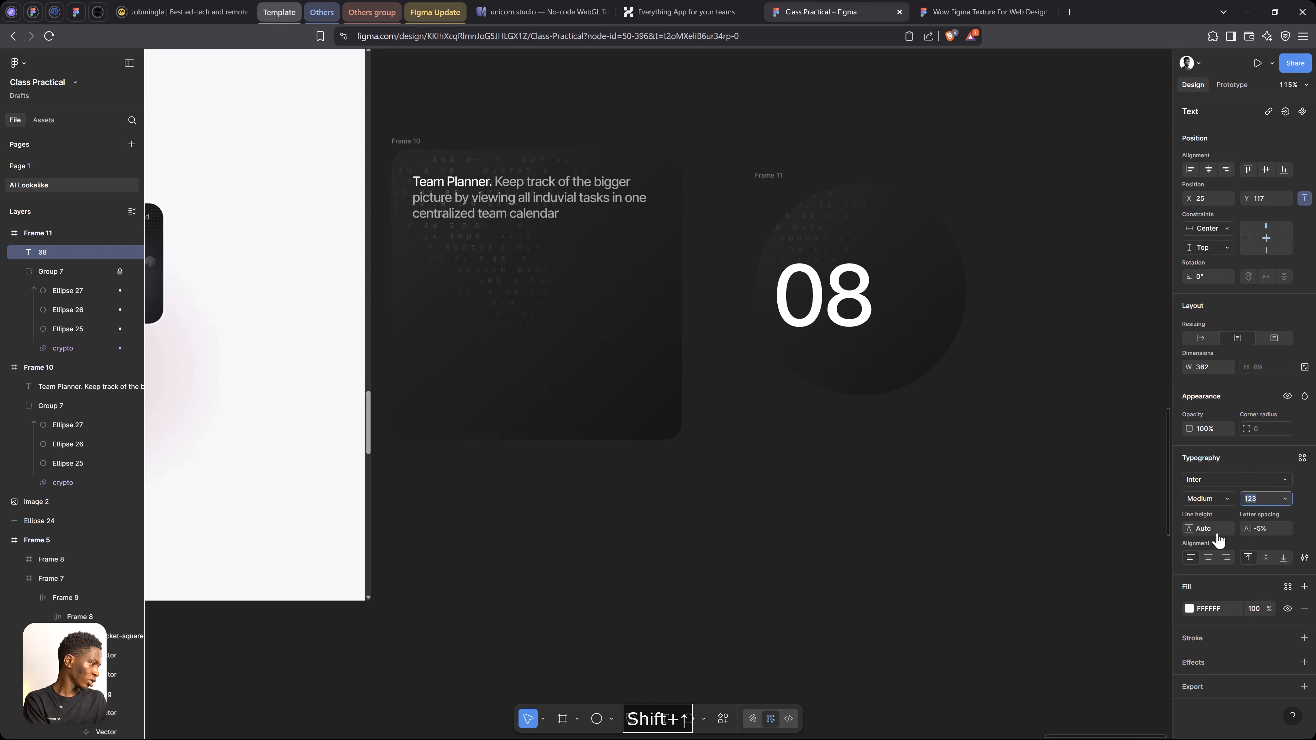
Make the 08 text Semi Bold with -8% letter spacing and auto-width resizing
click(1218, 499)
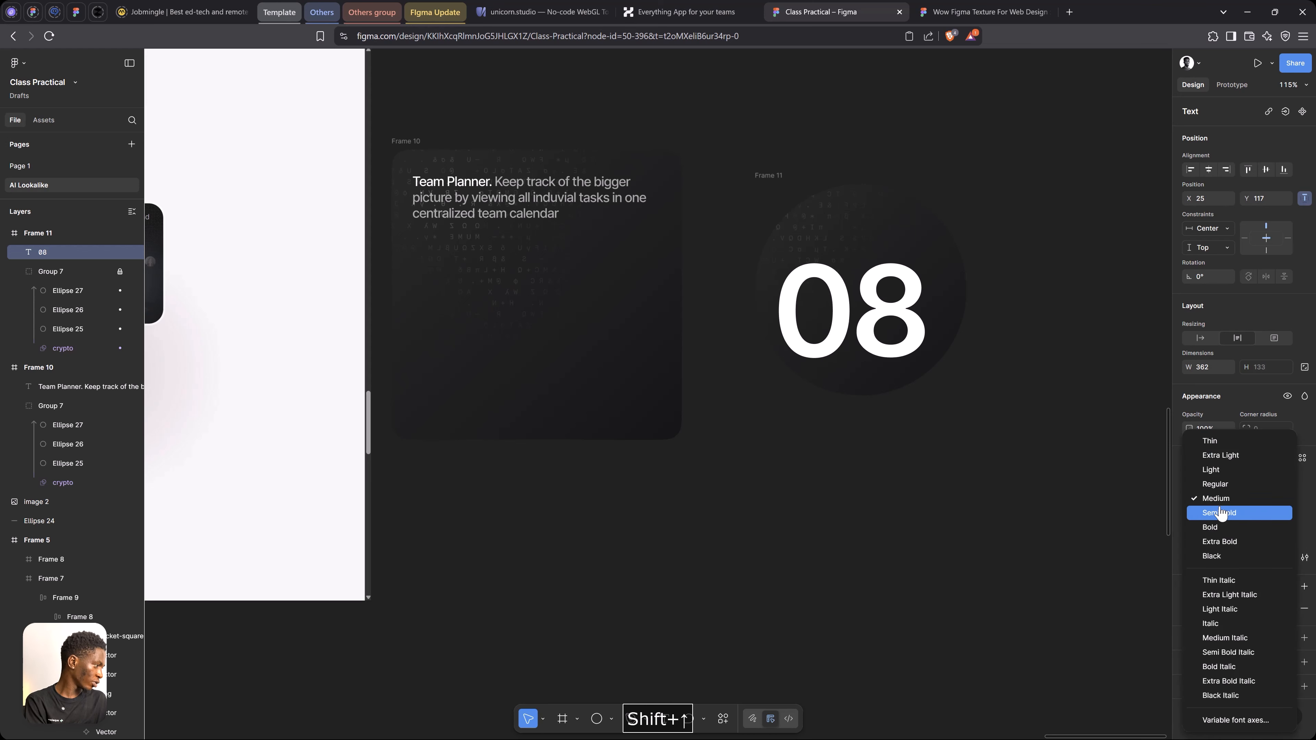
click(1220, 513)
drag(1249, 524, 1246, 524)
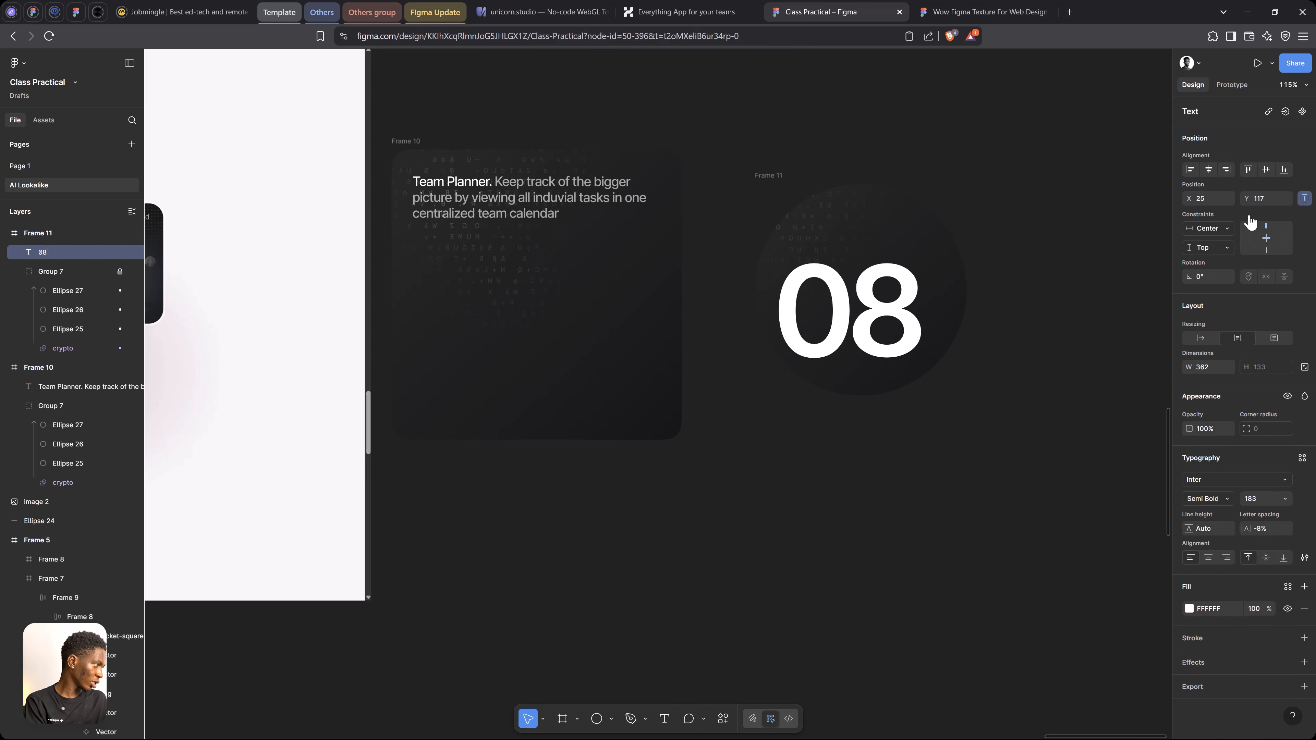
click(1206, 343)
Set the 08 text's font size to 163 and centre it horizontally and vertically in the round frame
drag(906, 316, 913, 295)
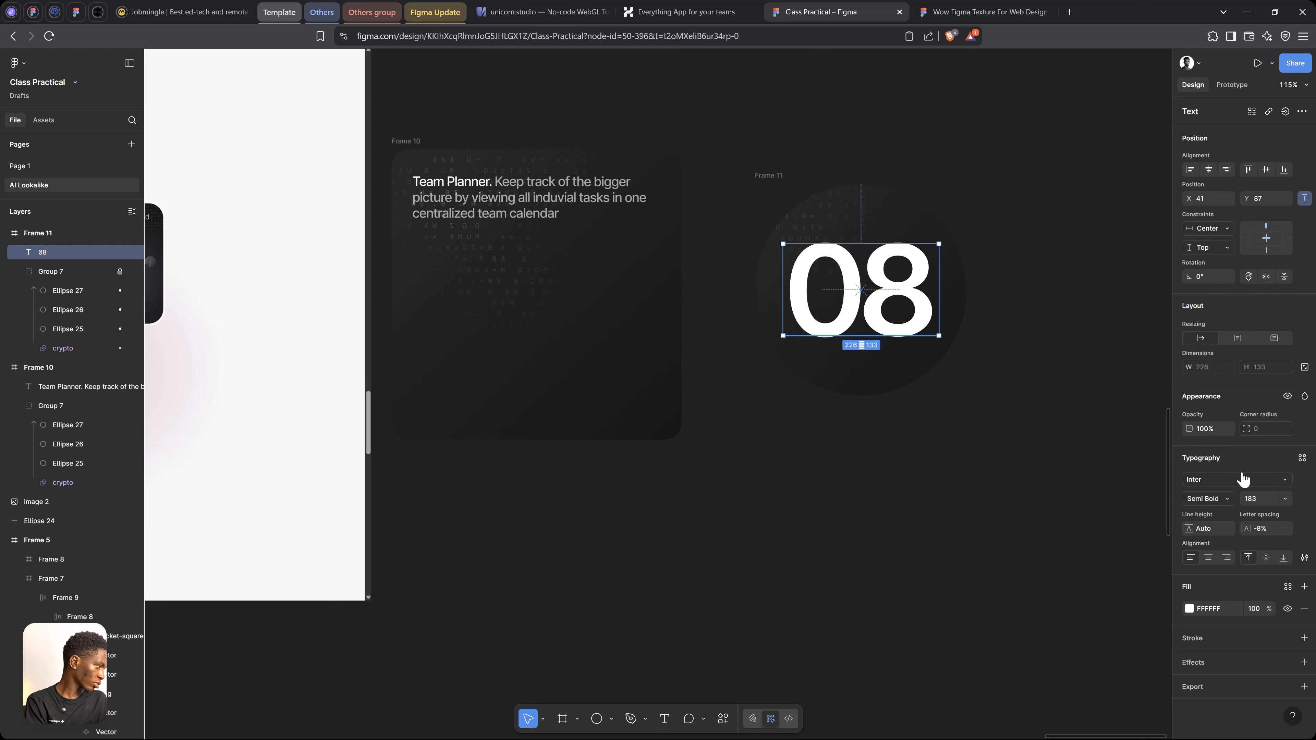
click(1263, 500)
key(shift+Down)
key(shift+Down)
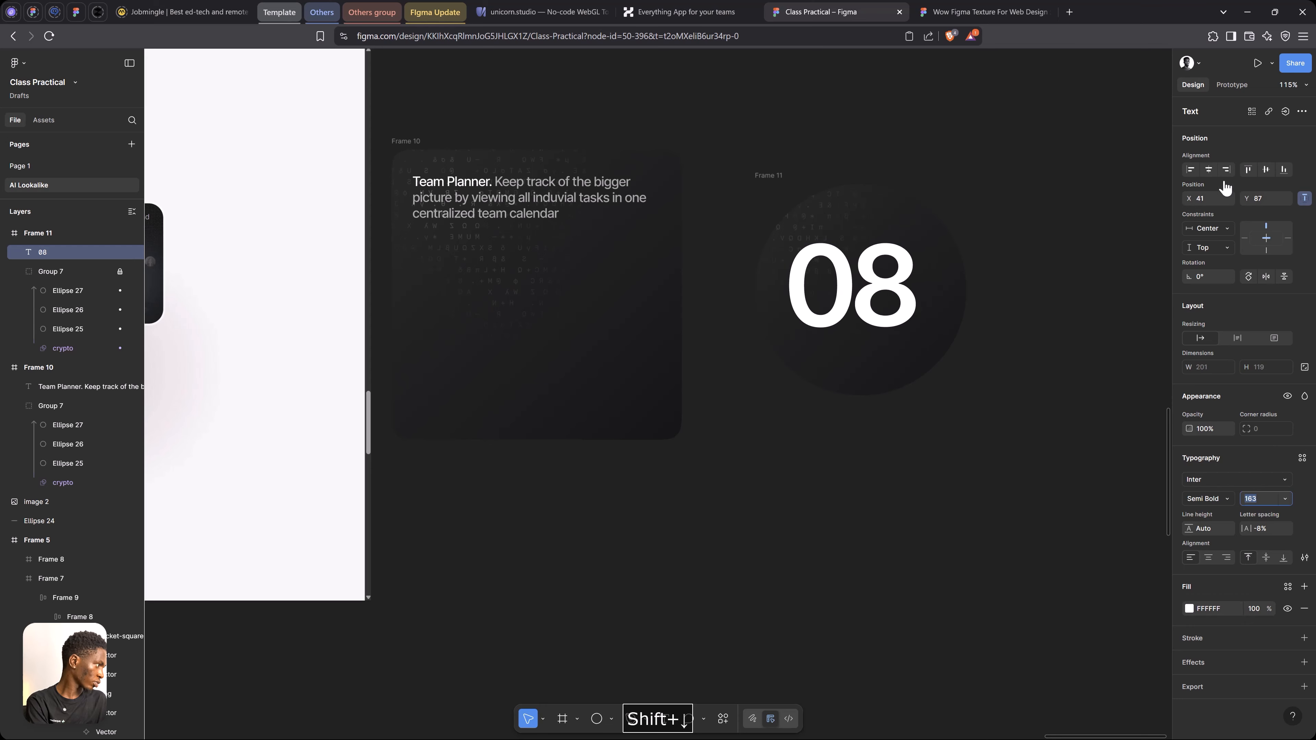
click(1208, 170)
click(1266, 169)
Duplicate the Team Planner text below the 08 at about X 8, Y 232 and replace its wording with Mmarch
ctrl+scroll(1085, 244, down, 3)
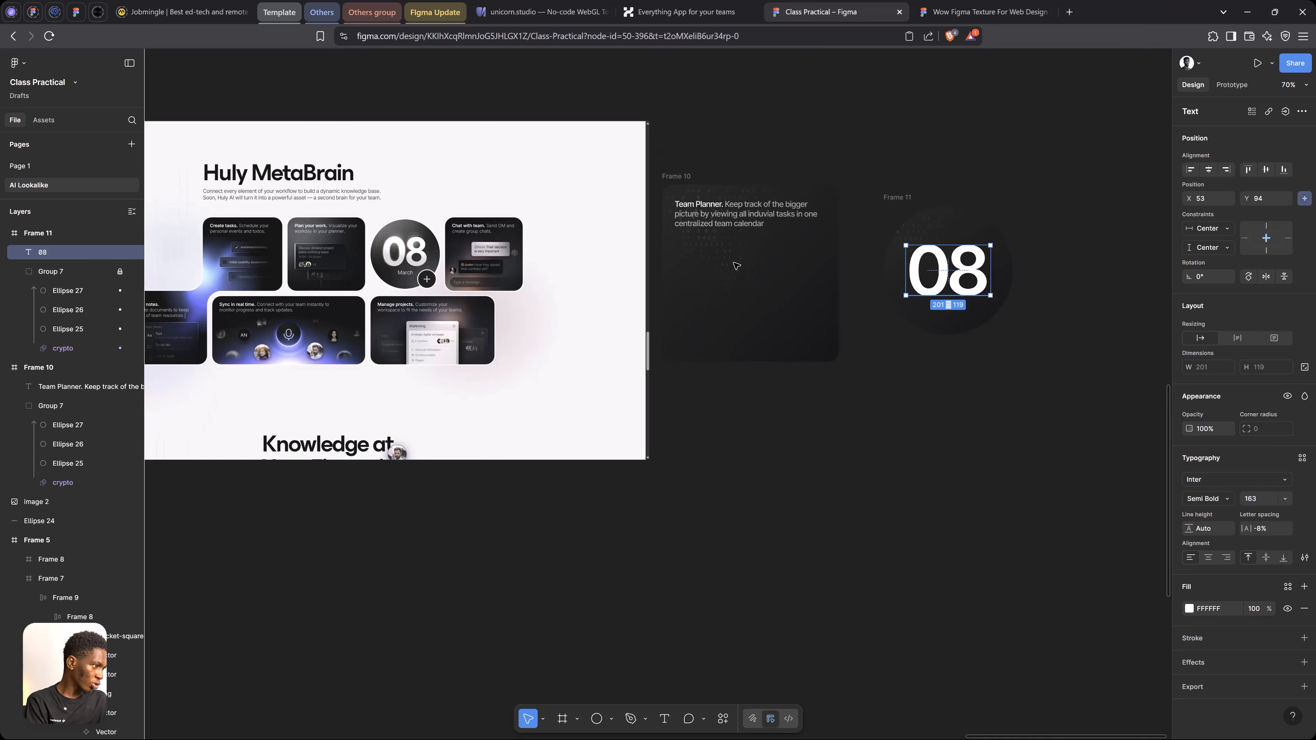
scroll(396, 251, up, 5)
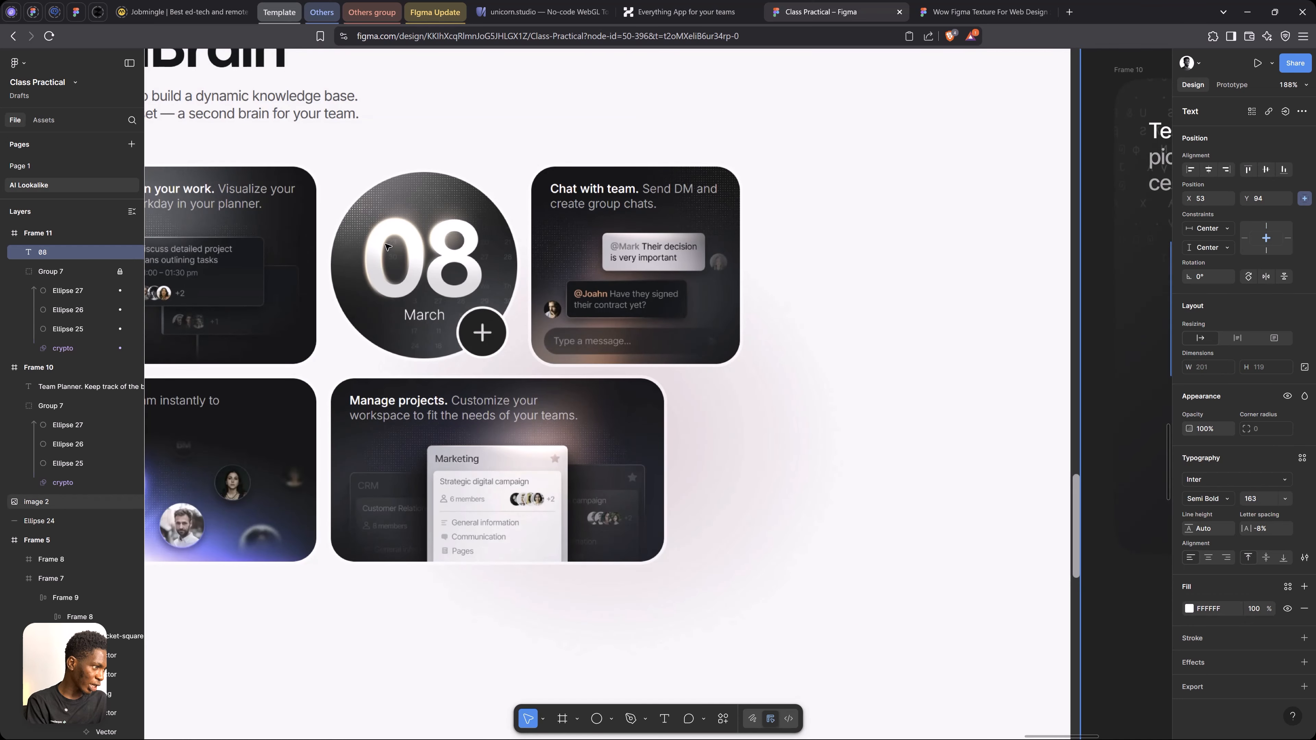
scroll(386, 246, up, 6)
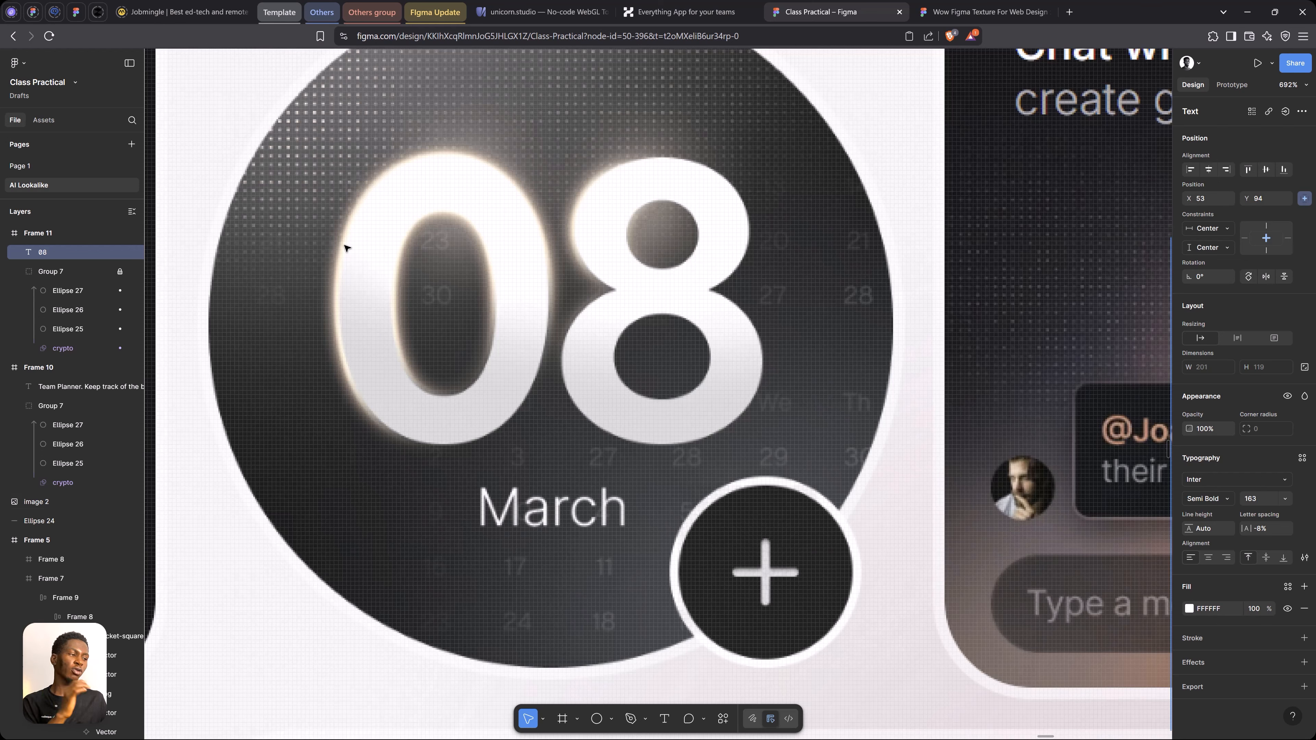
scroll(348, 247, down, 10)
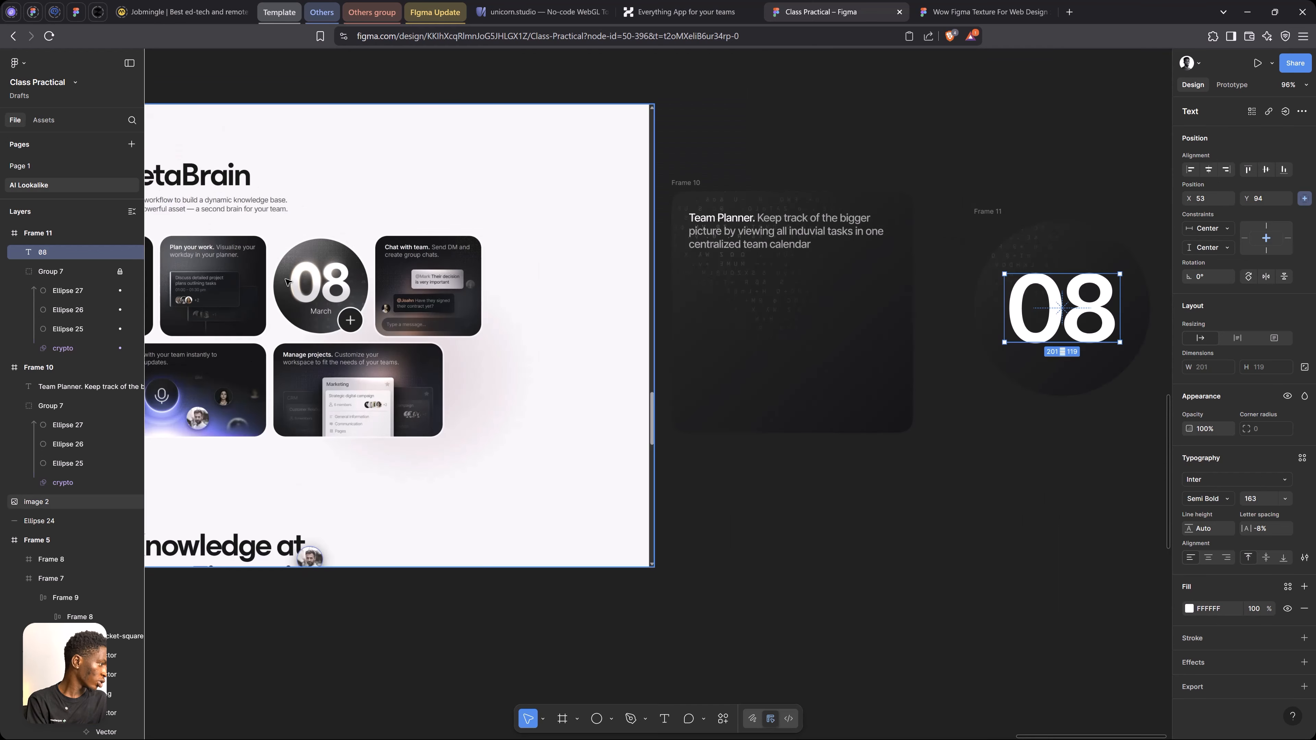
scroll(288, 282, down, 1)
scroll(827, 265, up, 2)
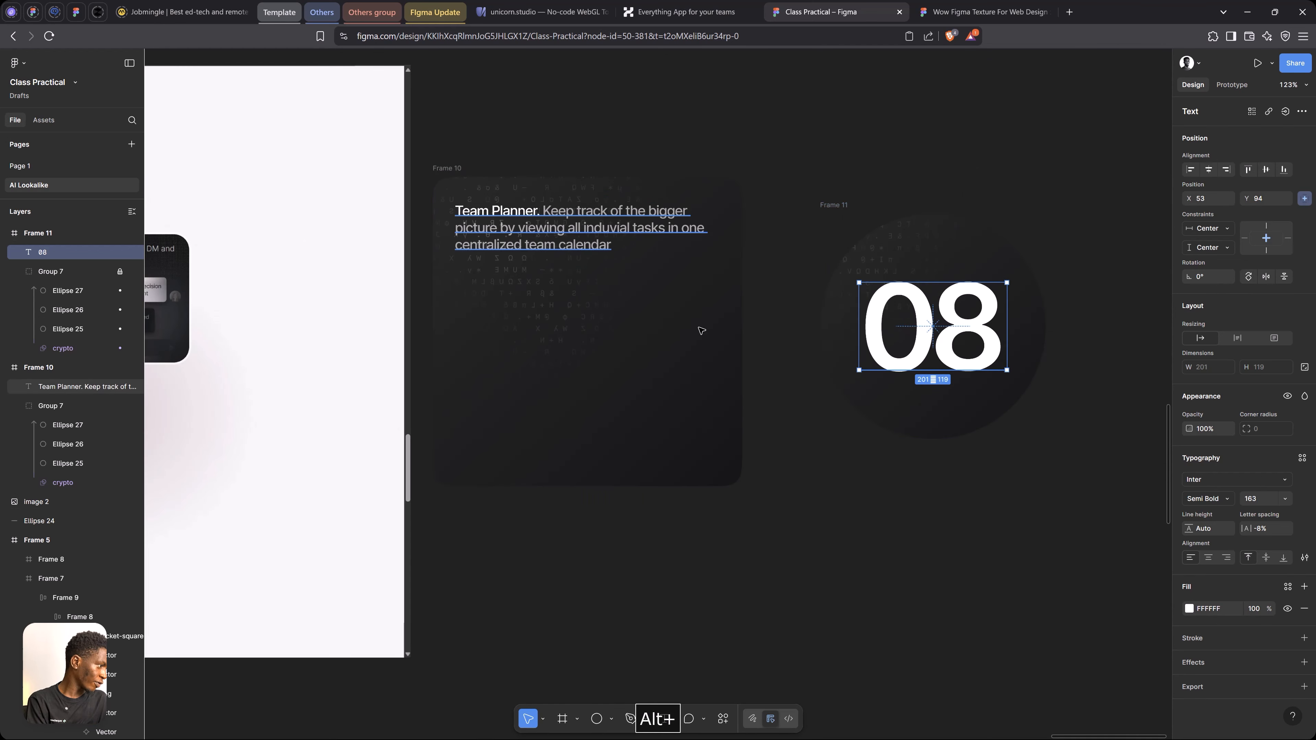
alt+drag(556, 225, 927, 405)
triple_click(927, 404)
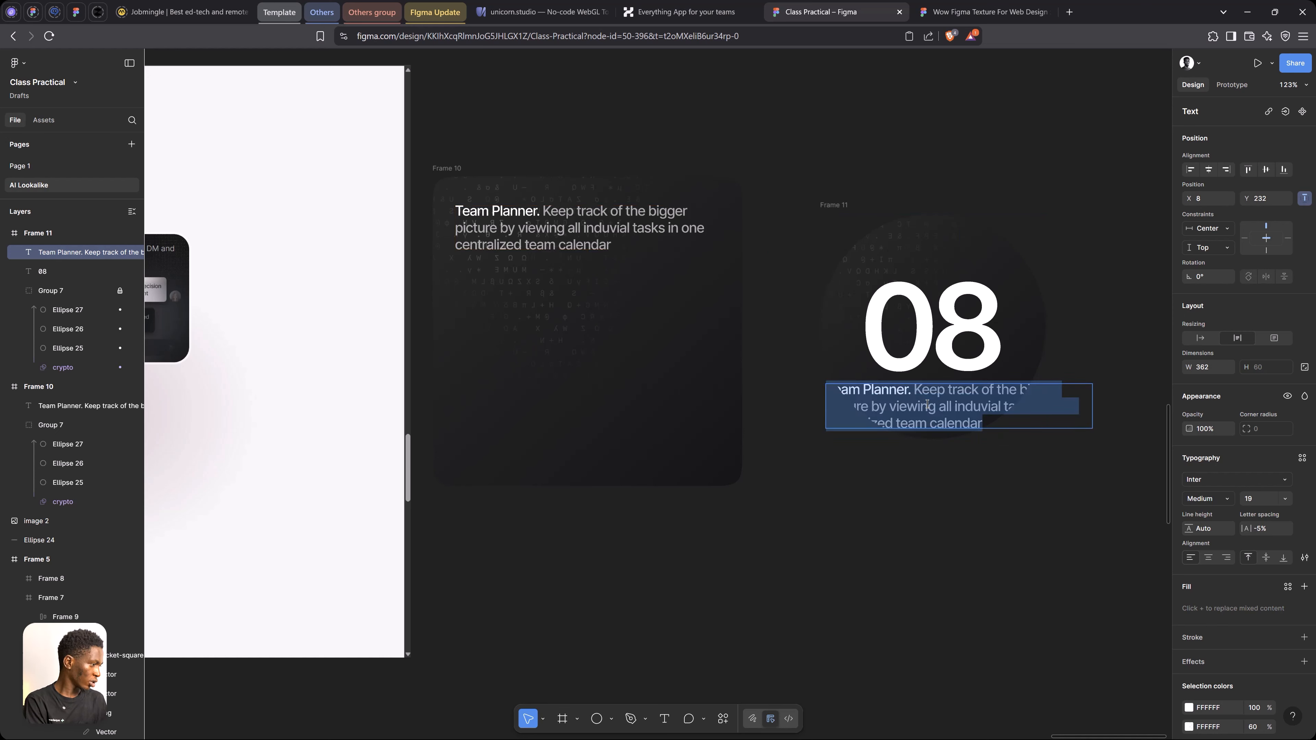
text(Mmarch)
key(ctrl+a)
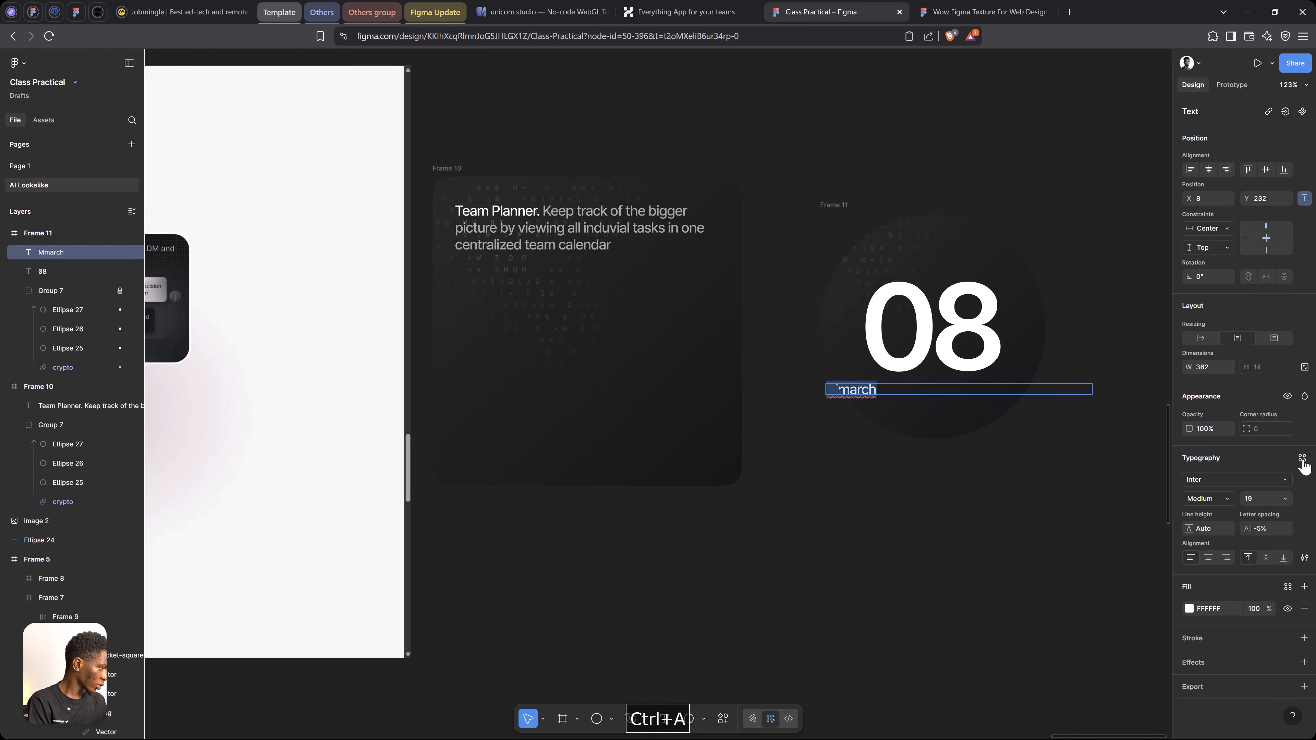
Set the month label to auto width, move it under the 08 and correct its spelling to March
click(1205, 341)
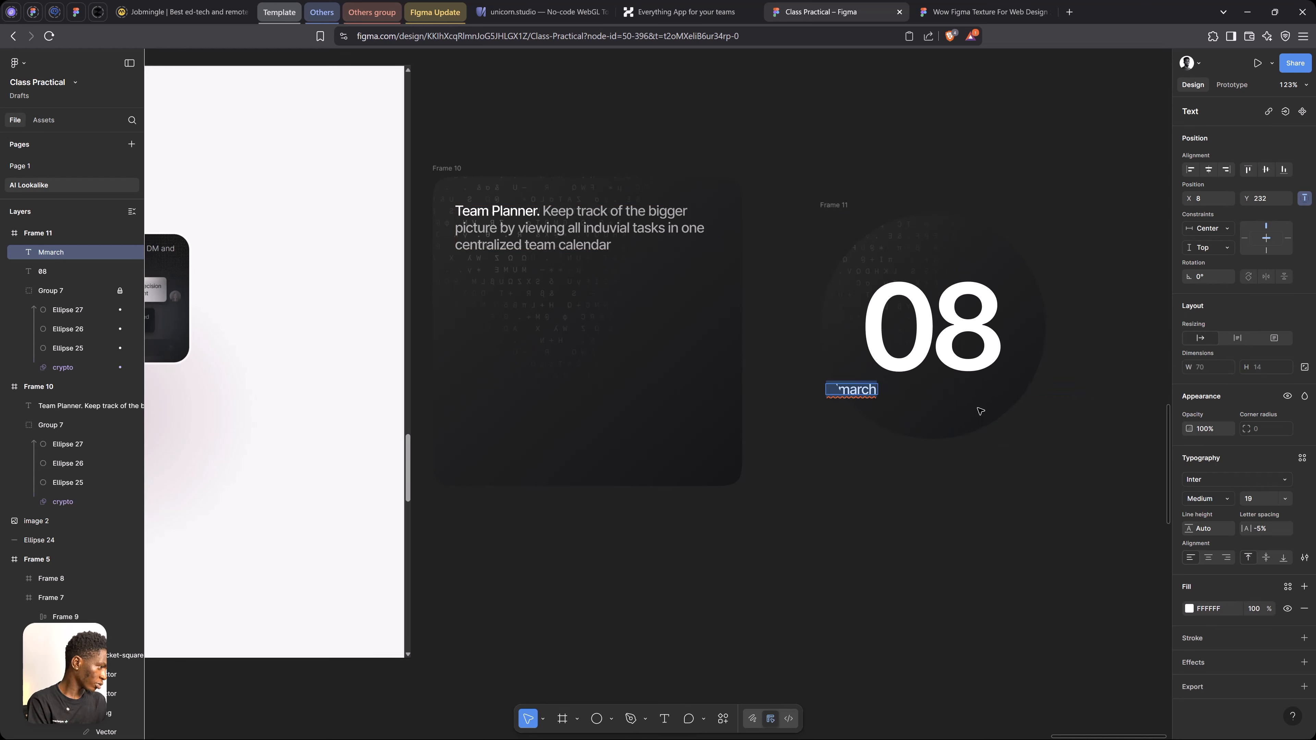
key(Escape)
drag(874, 394, 935, 399)
right_click(935, 400)
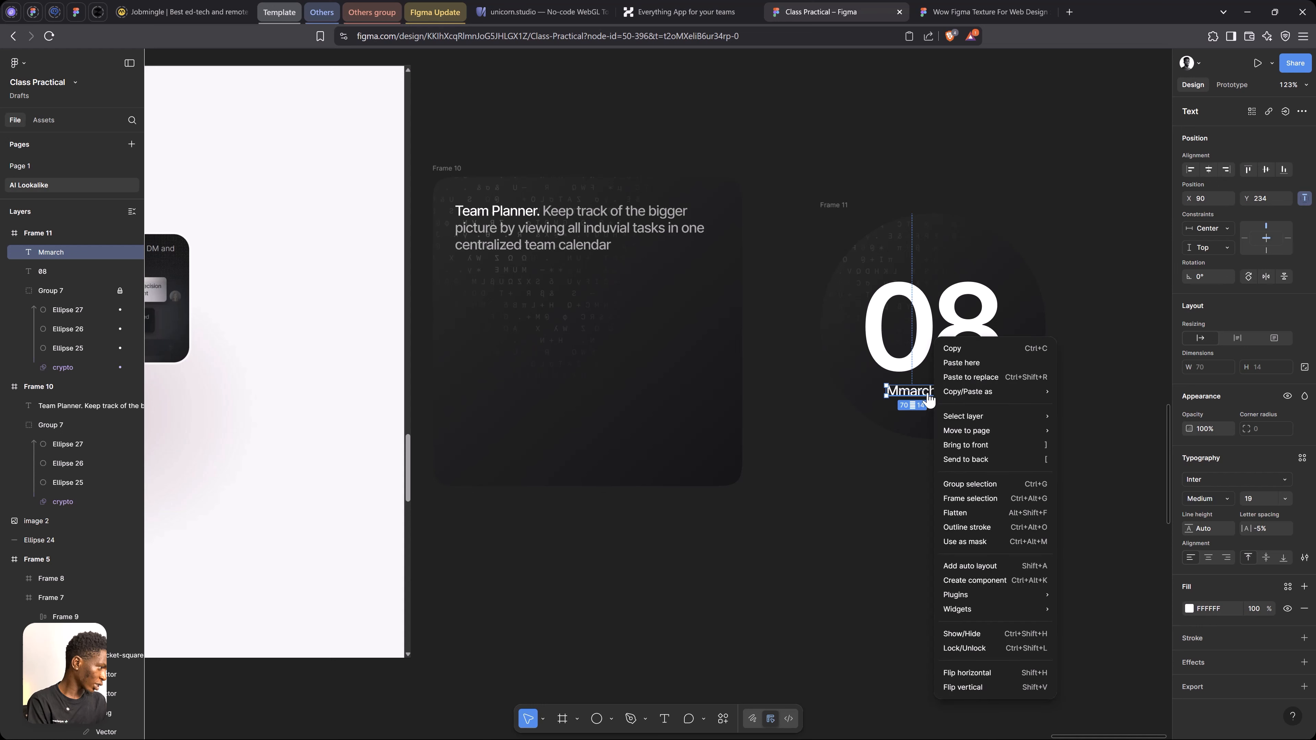
double_click(913, 392)
right_click(922, 396)
click(951, 402)
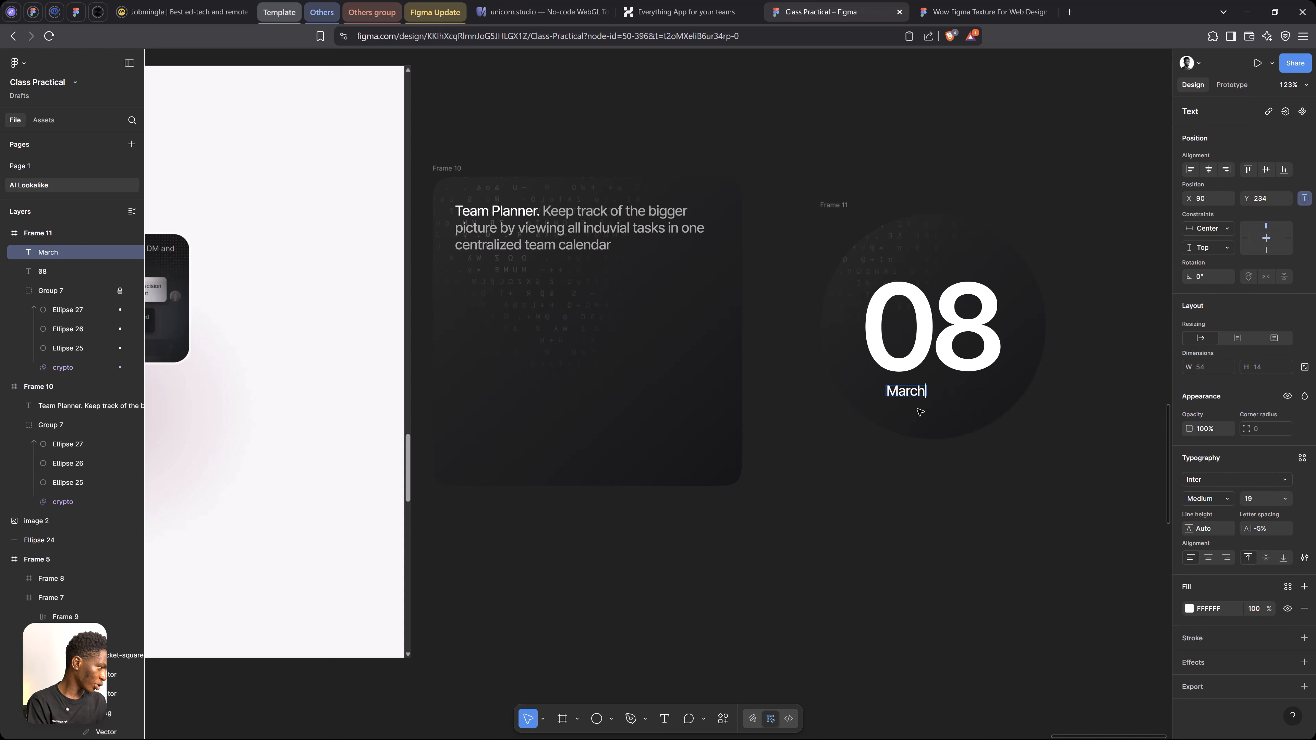
key(Escape)
Style the March label as Regular with 0% letter spacing and centre it under the 08 at about Y 226
drag(914, 391, 941, 391)
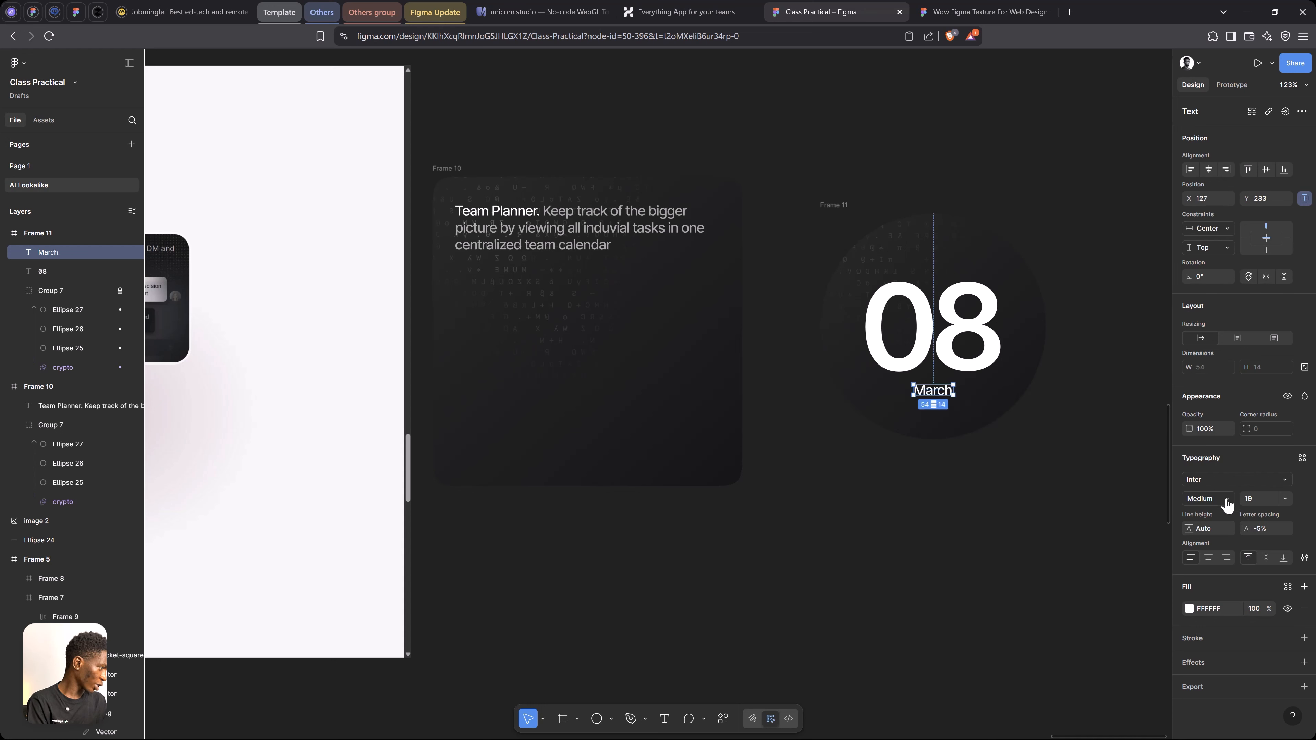
click(1224, 498)
click(1200, 487)
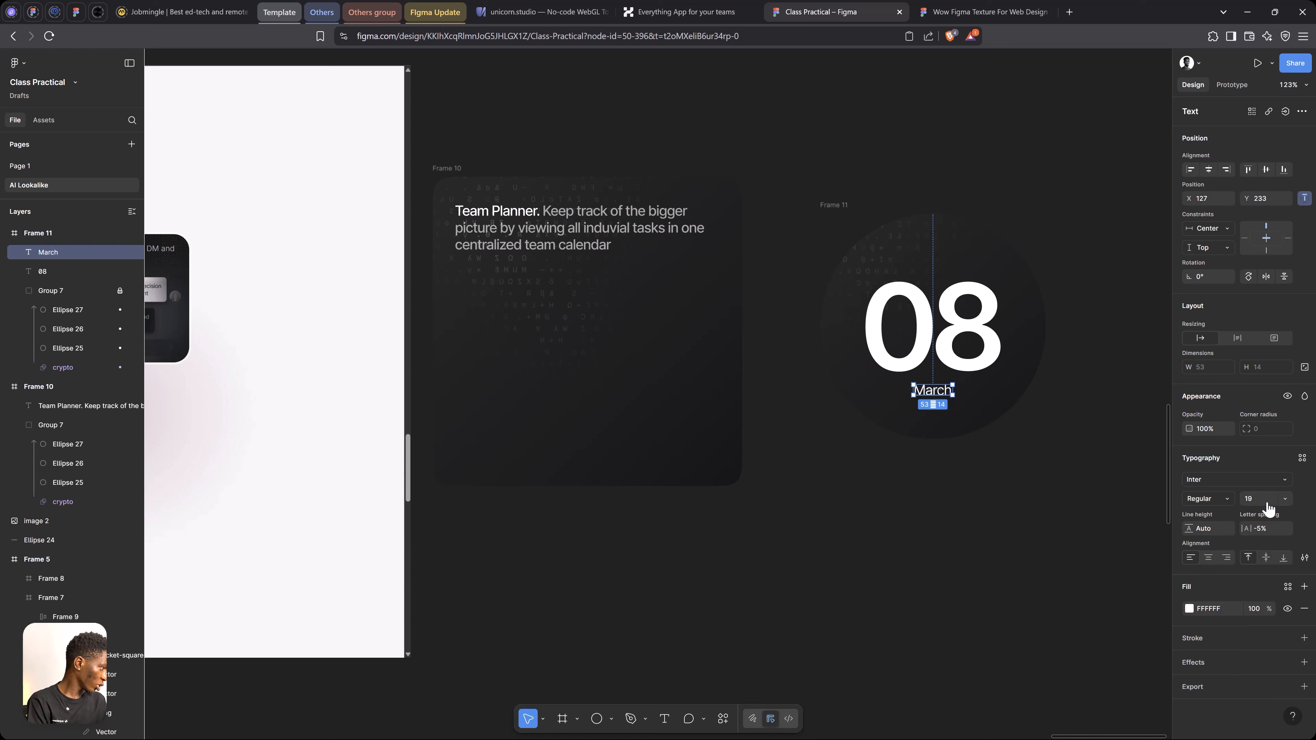
drag(1253, 525, 1269, 537)
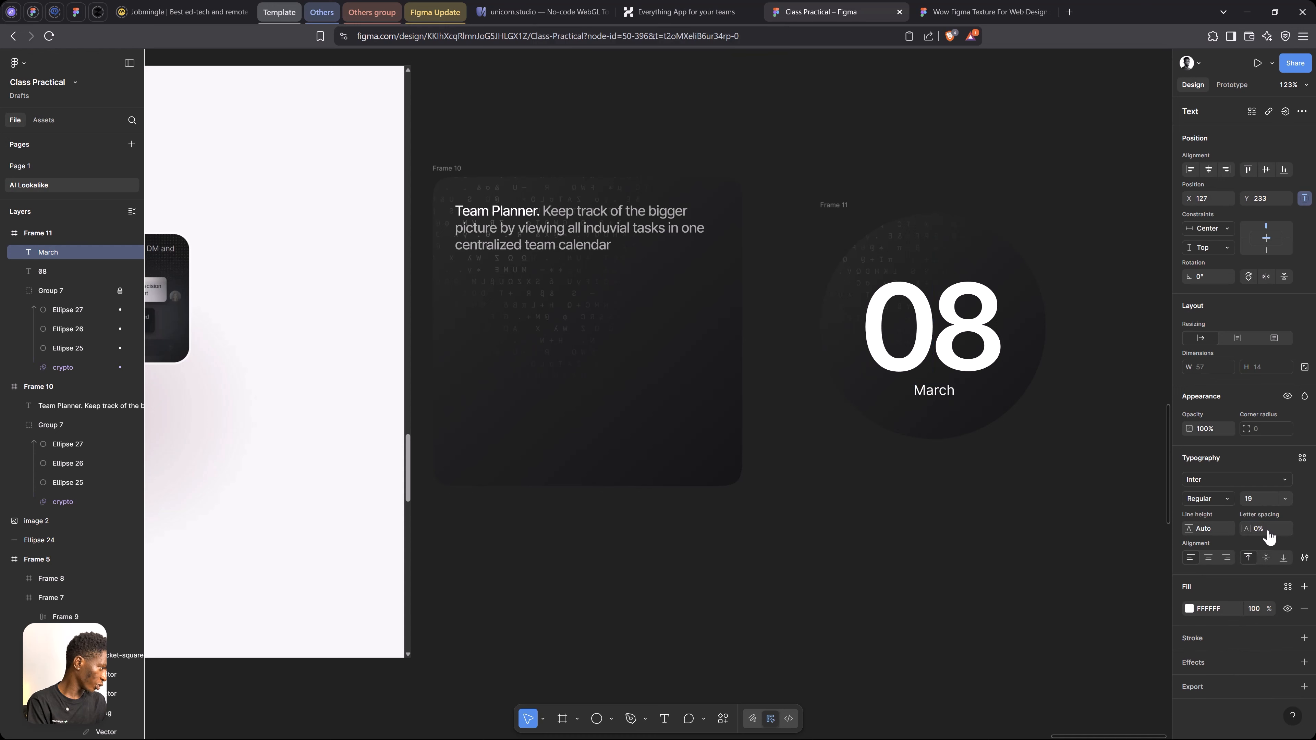
click(1263, 529)
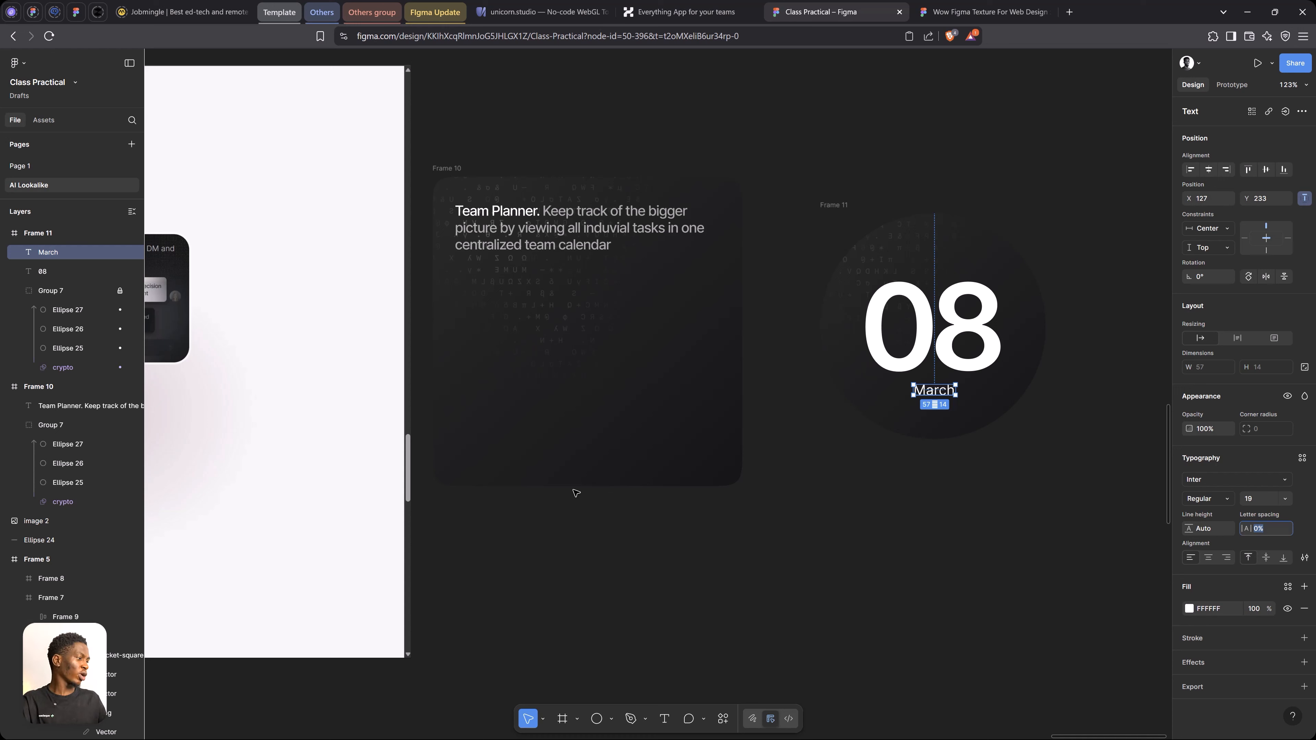
click(1213, 173)
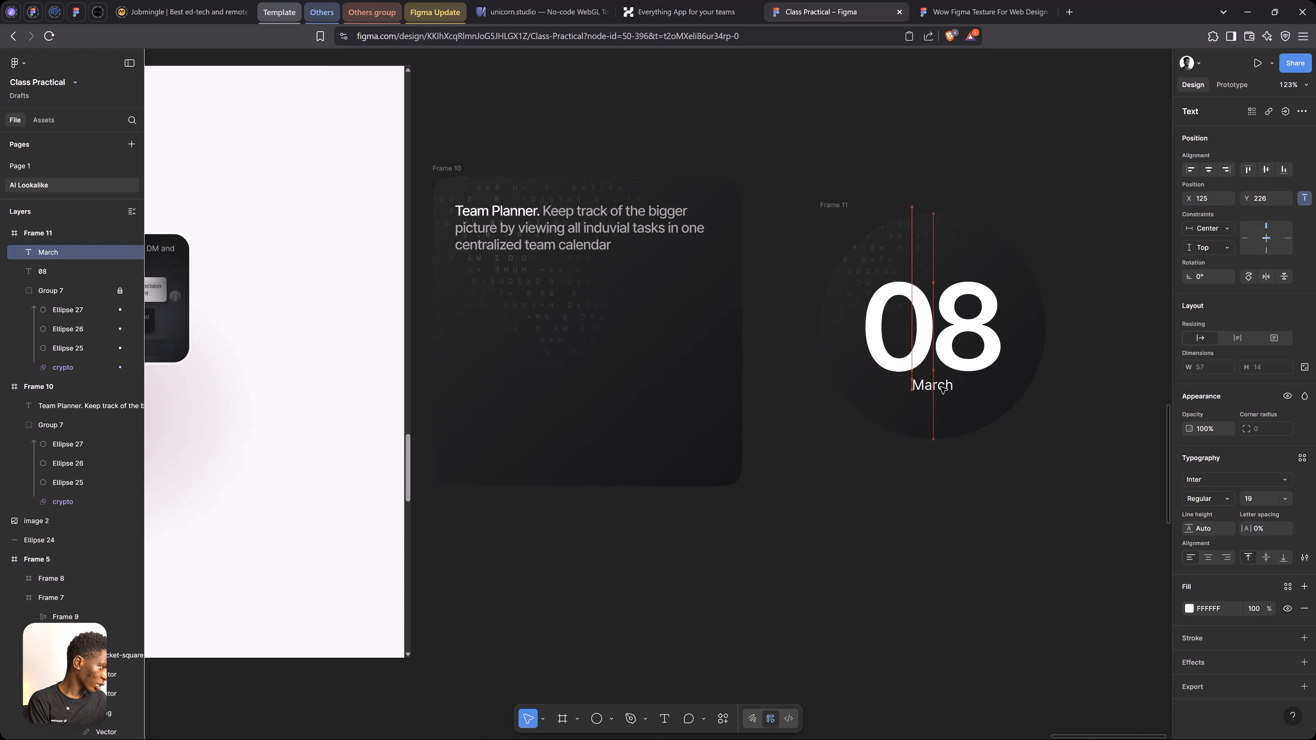
Duplicate the 08 text in place and fill the copy with light orange FFC881
ctrl+click(964, 364)
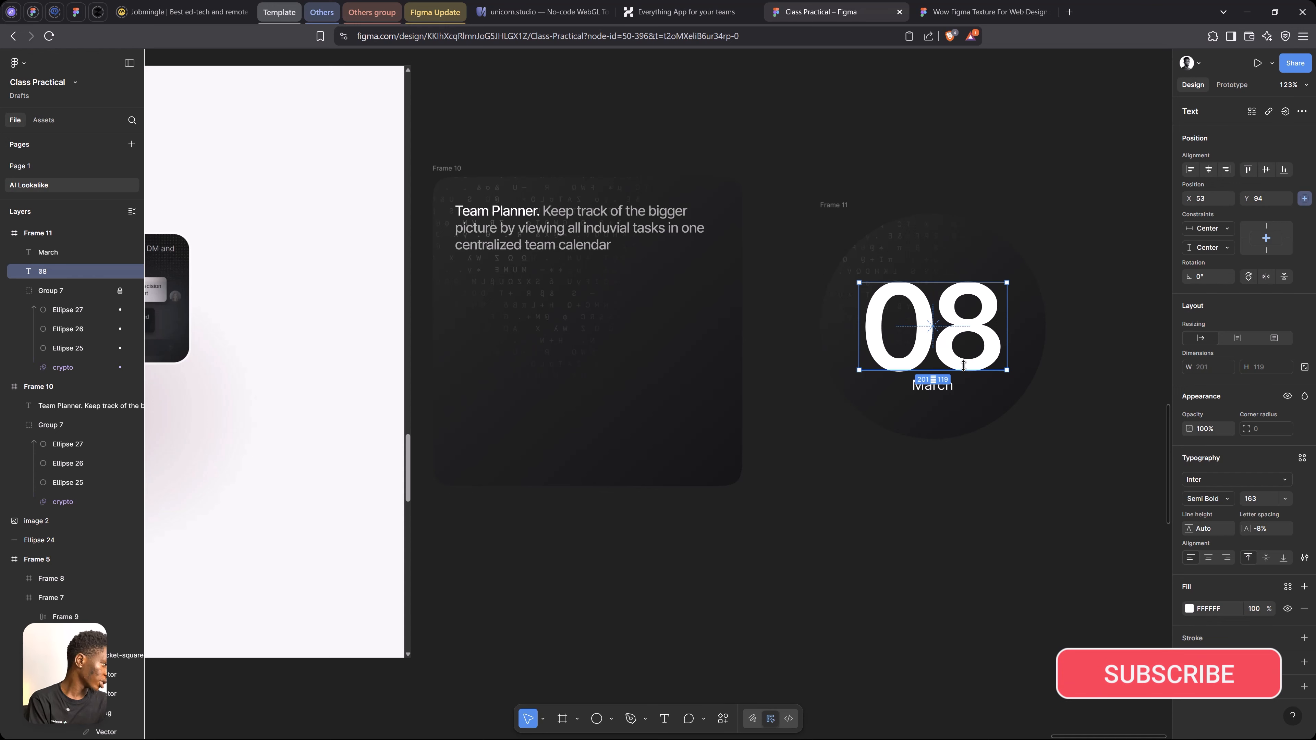
key(ctrl+d)
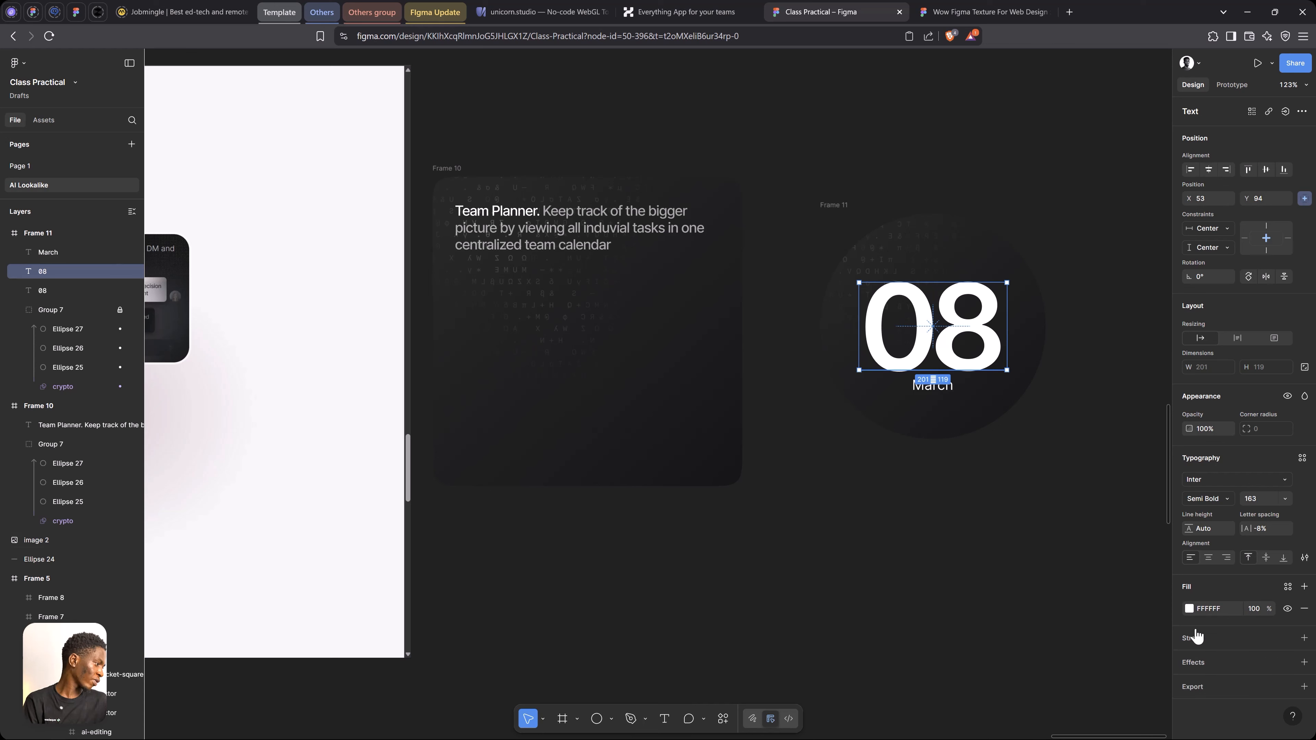
click(1189, 609)
drag(1079, 598, 1073, 600)
drag(1105, 510, 1101, 454)
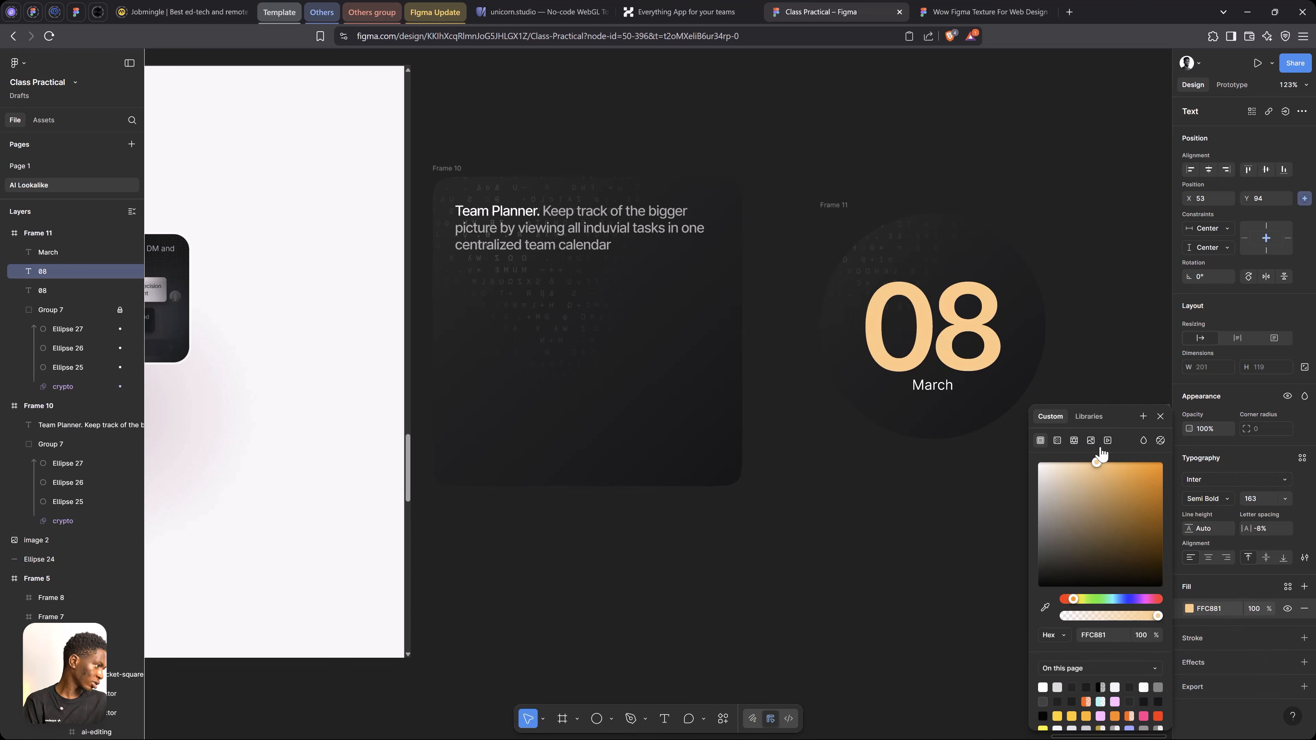
click(1160, 418)
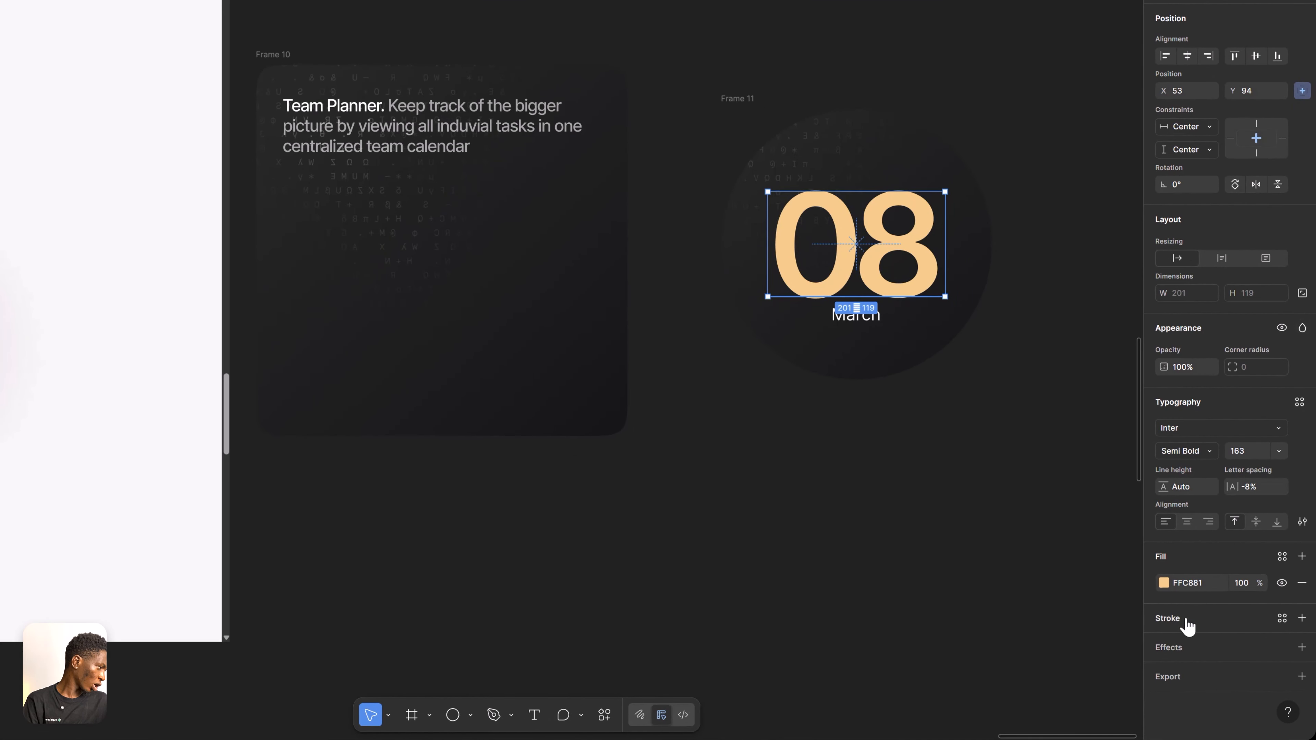
Add a layer blur to the orange 08 copy and set its blend mode to Screen
click(1186, 650)
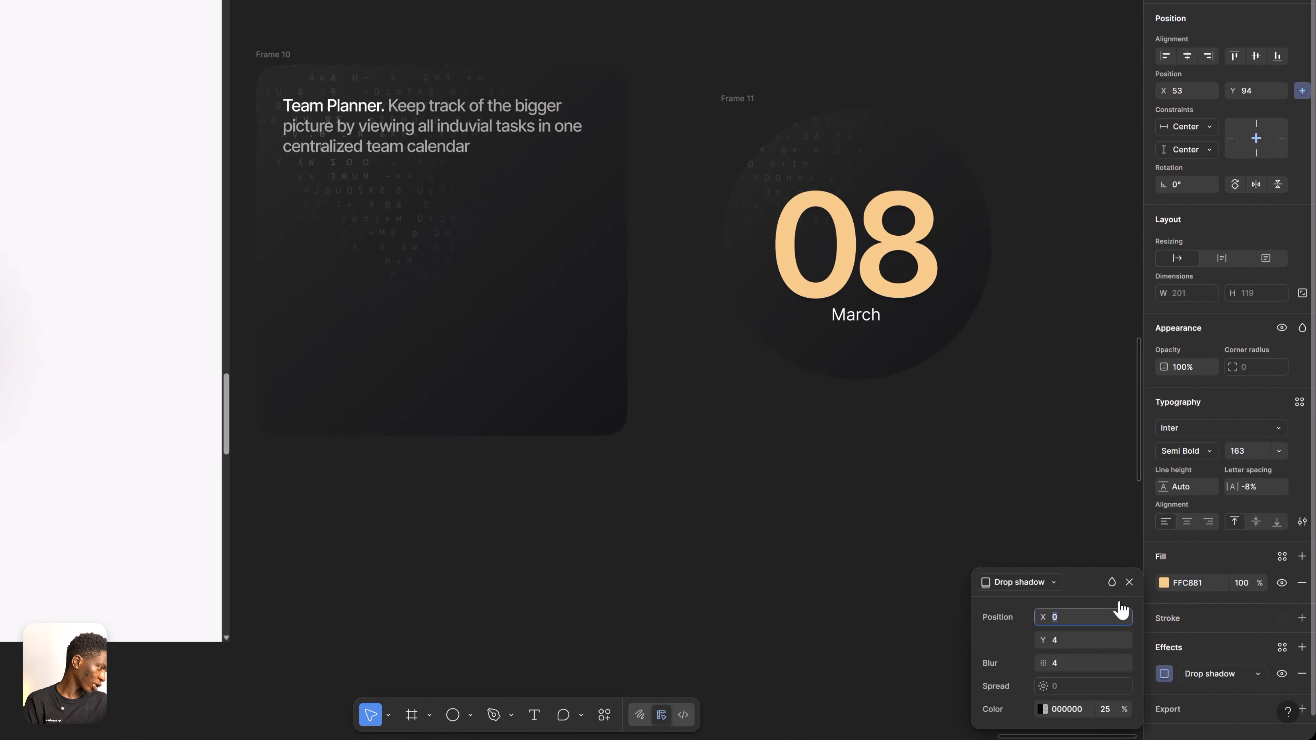
click(1044, 592)
click(1041, 599)
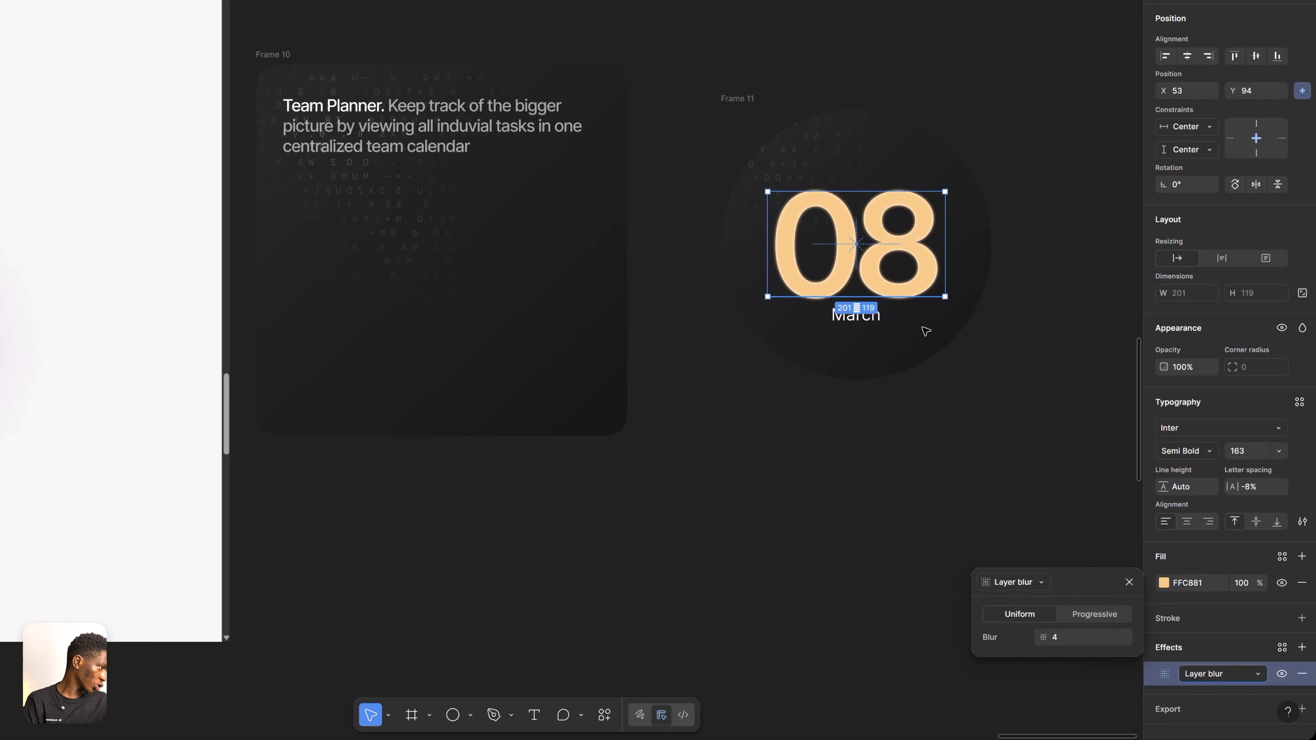
scroll(932, 212, up, 5)
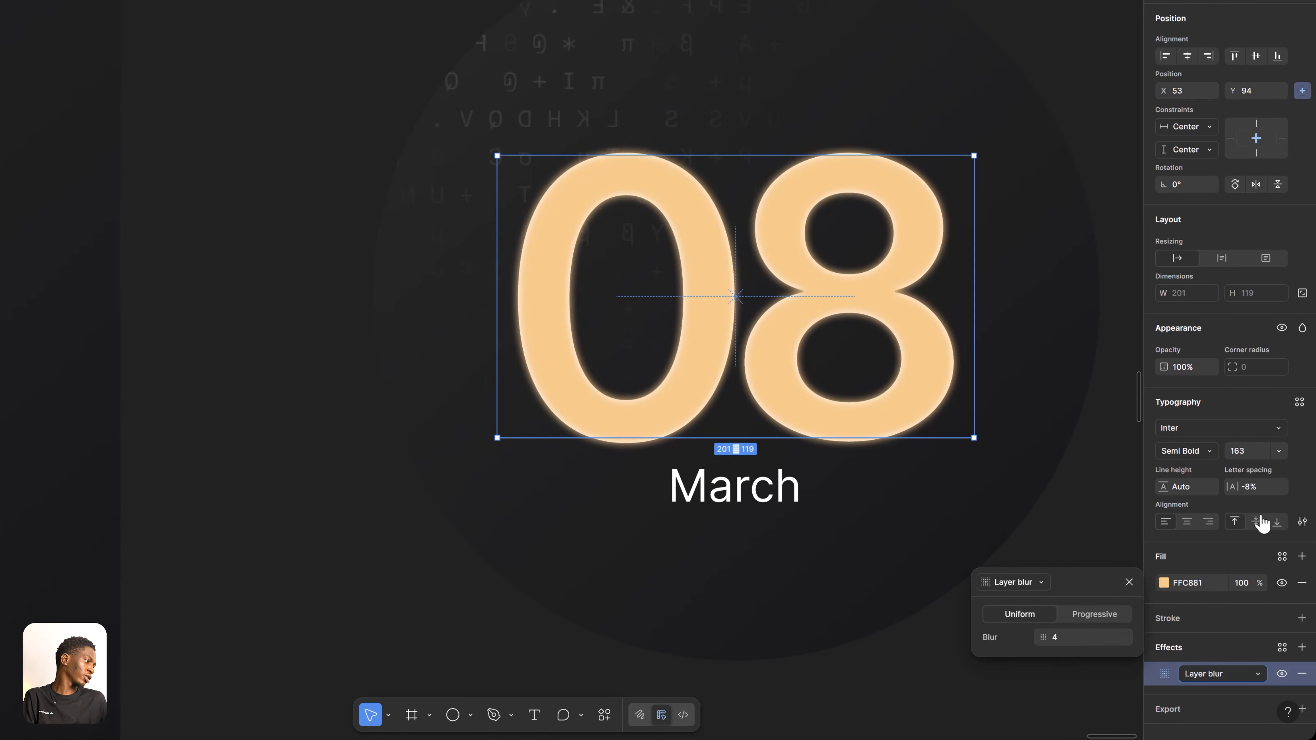
click(1302, 328)
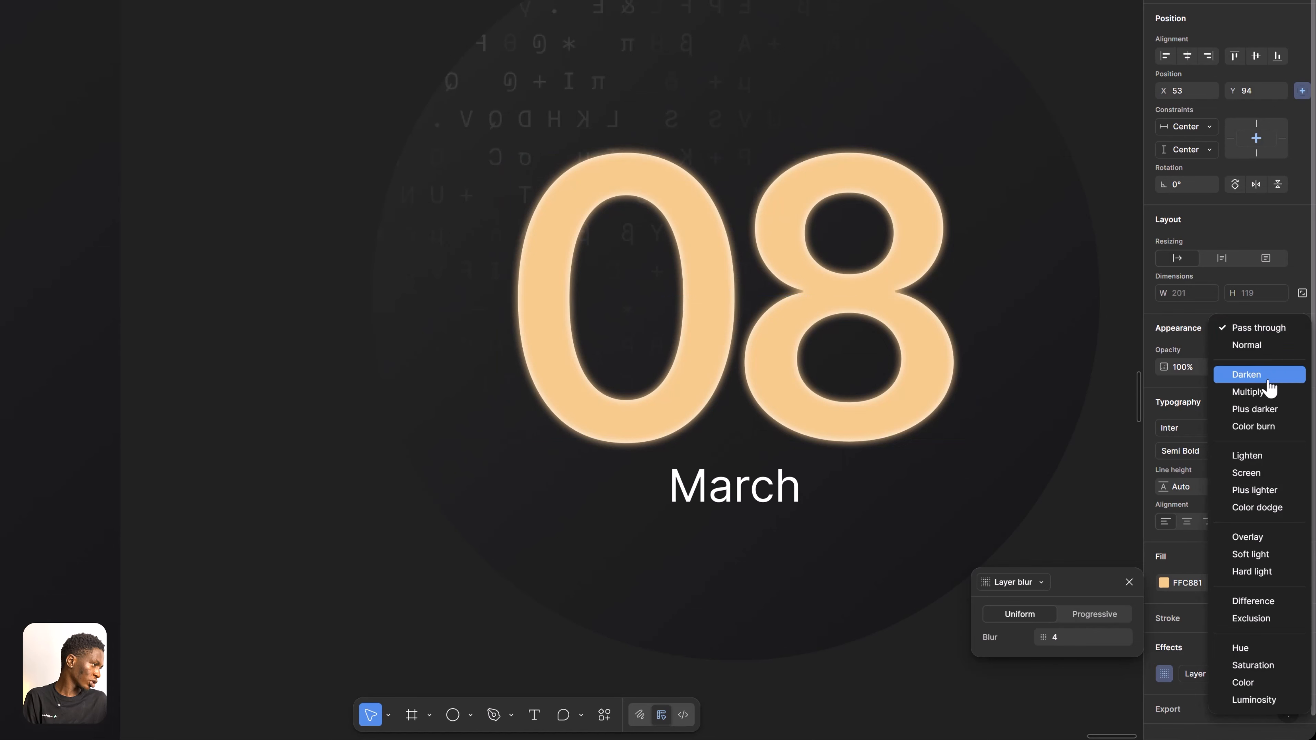
click(1273, 476)
Increase the 08 copy's layer blur to 8.9 and reduce its fill opacity to 80%
drag(1055, 633, 1129, 631)
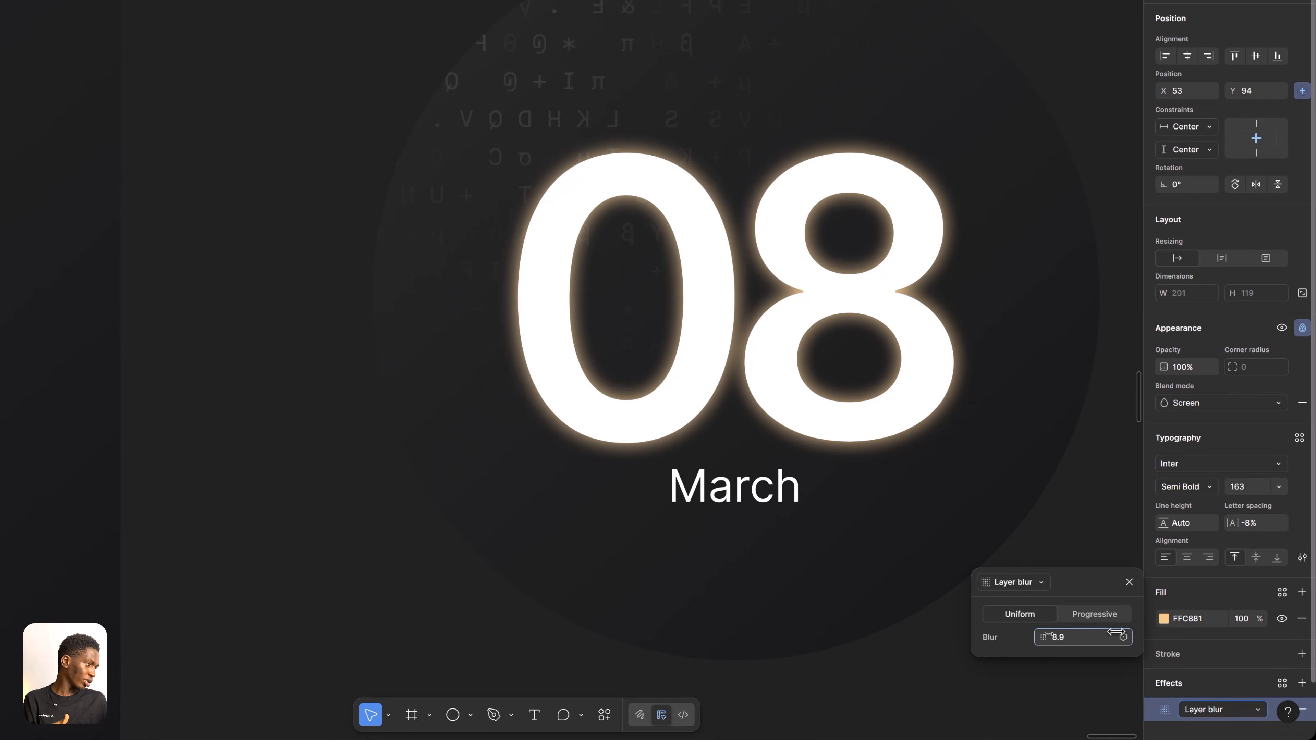
click(1163, 618)
mouse_move(1105, 595)
mouse_down()
mouse_move(1092, 595)
mouse_move(1104, 595)
mouse_up()
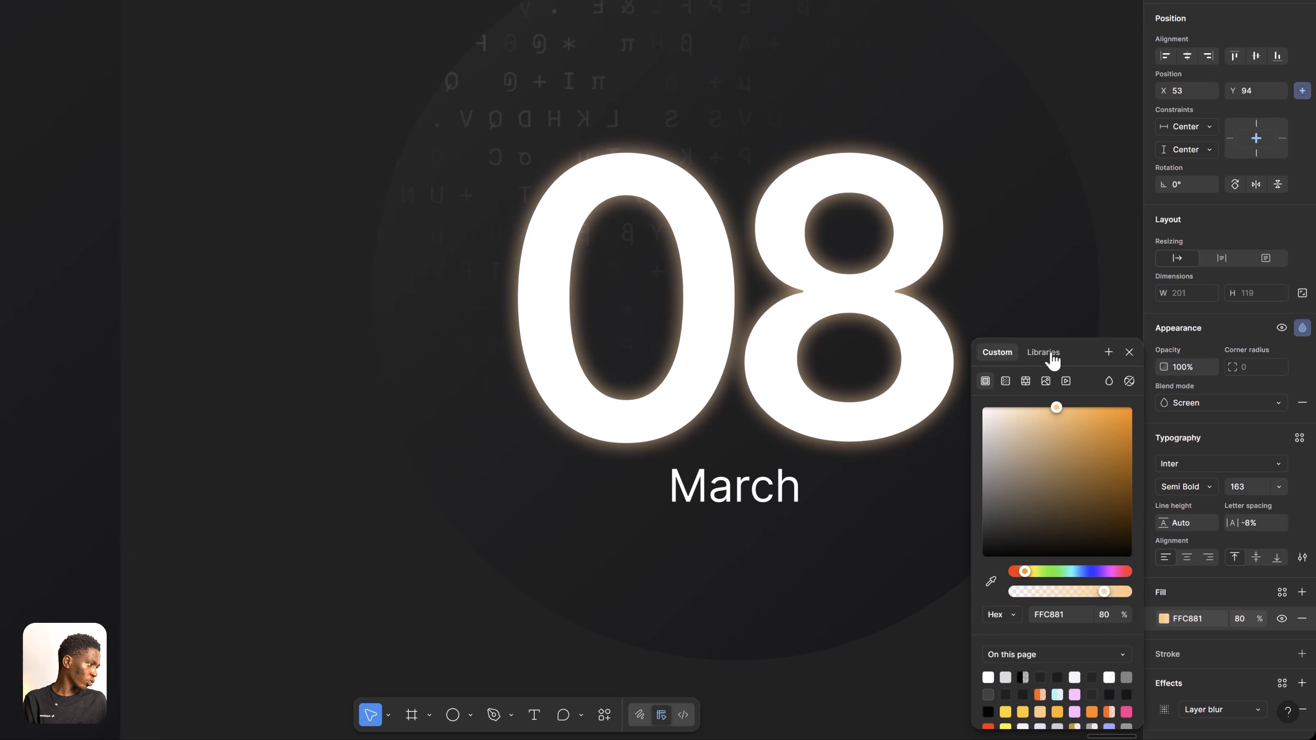
Make the orange 08 copy's layer blur progressive, running diagonally from the top of the 0 to the base of the 8
scroll(1218, 642, down, 2)
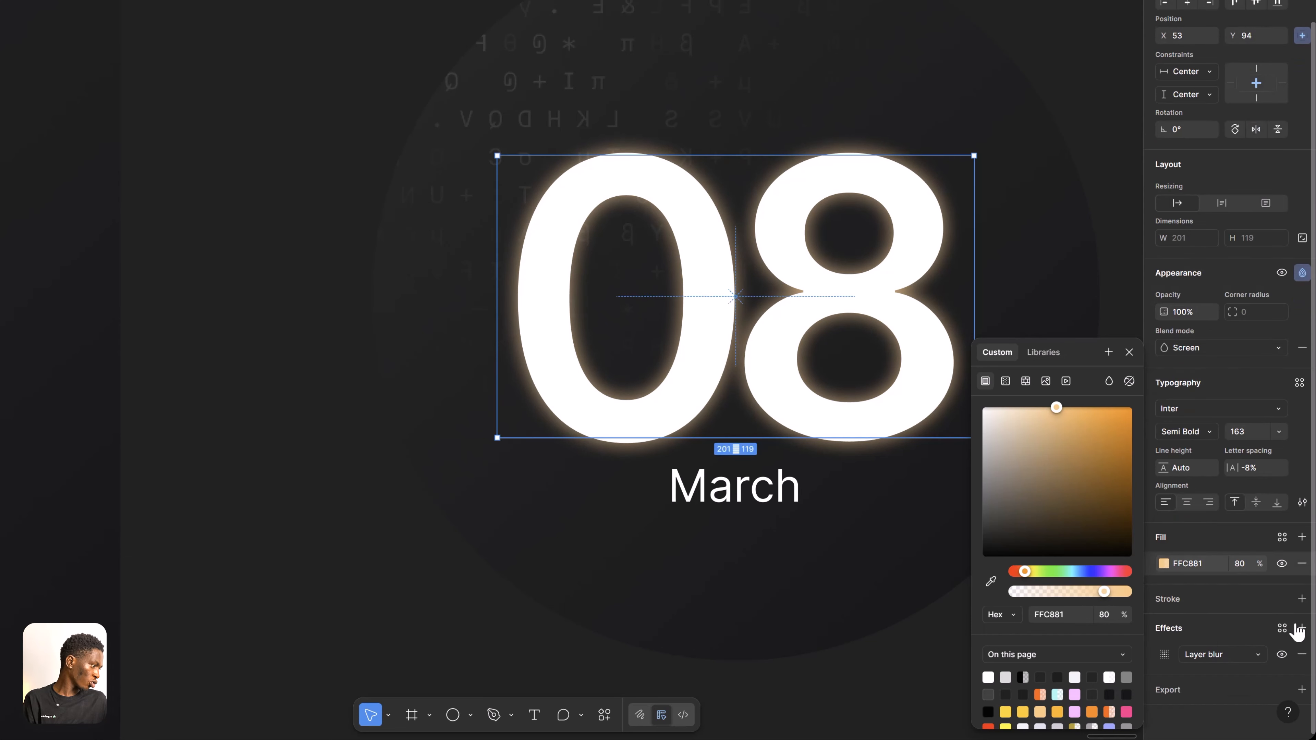
click(1164, 654)
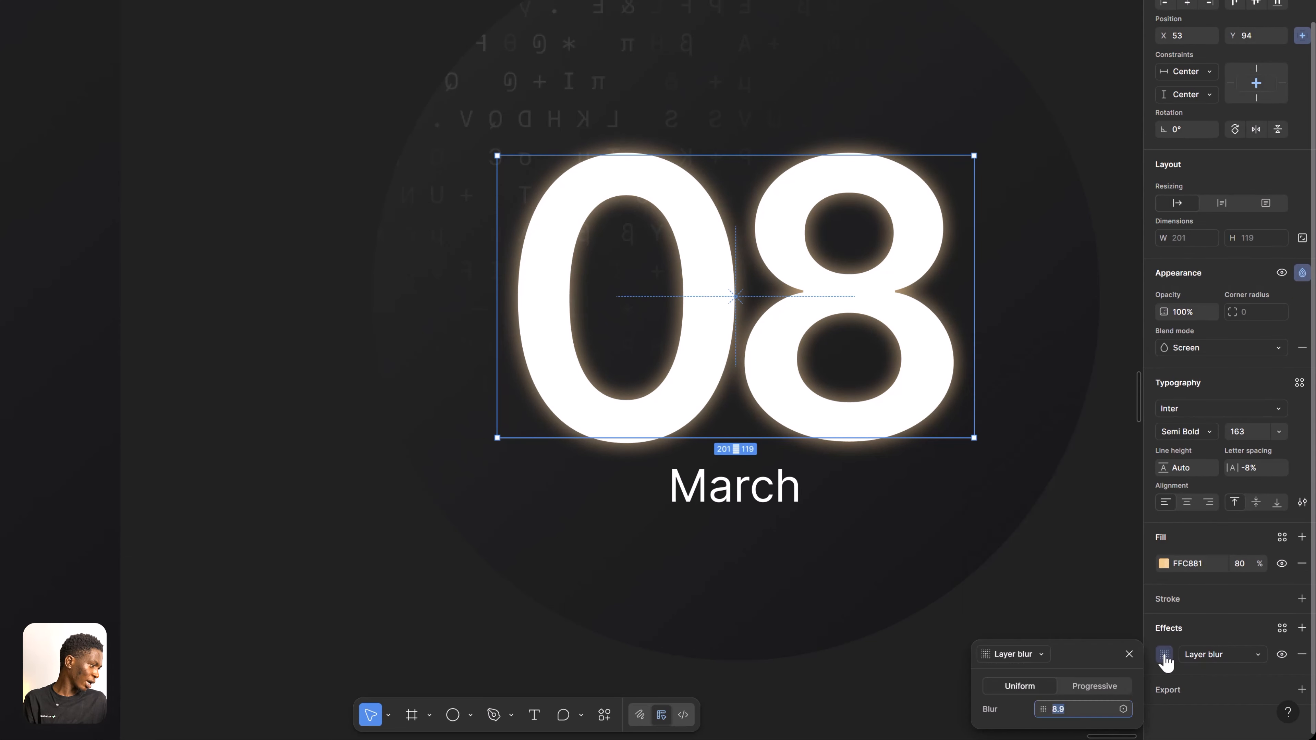
click(1084, 696)
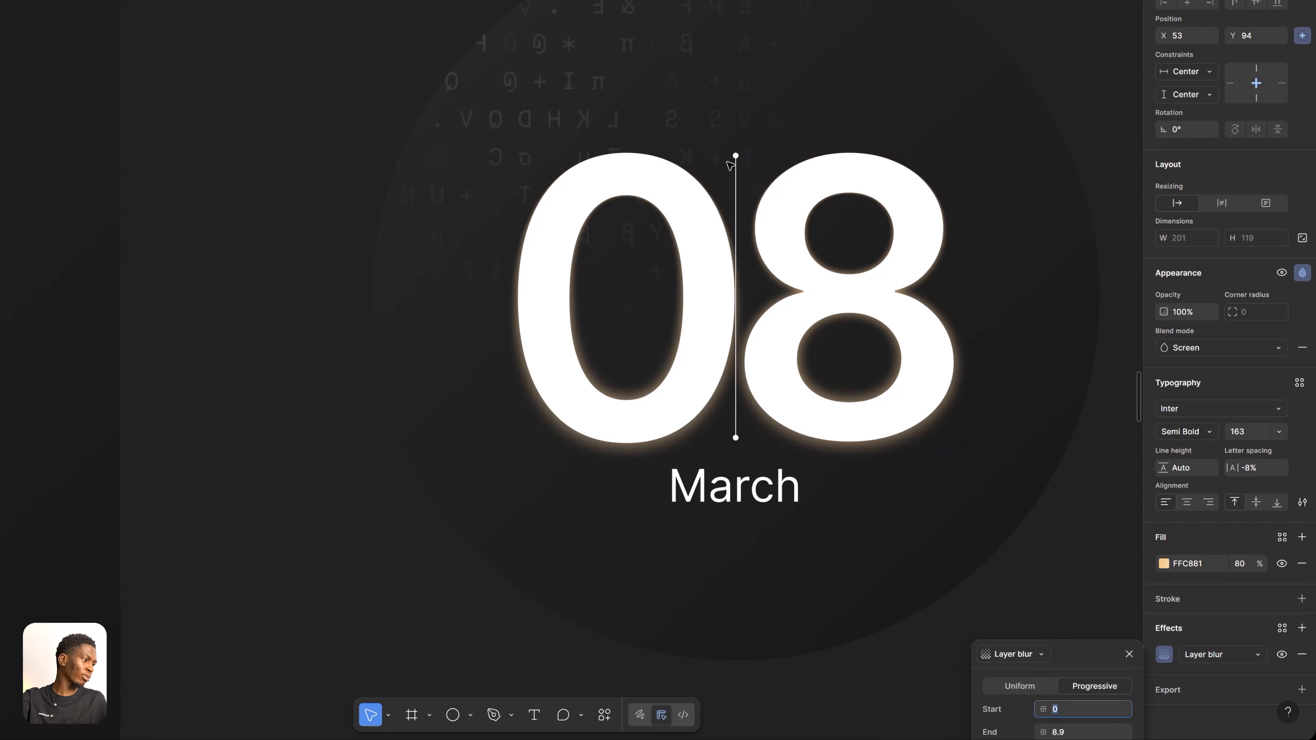
drag(735, 155, 596, 152)
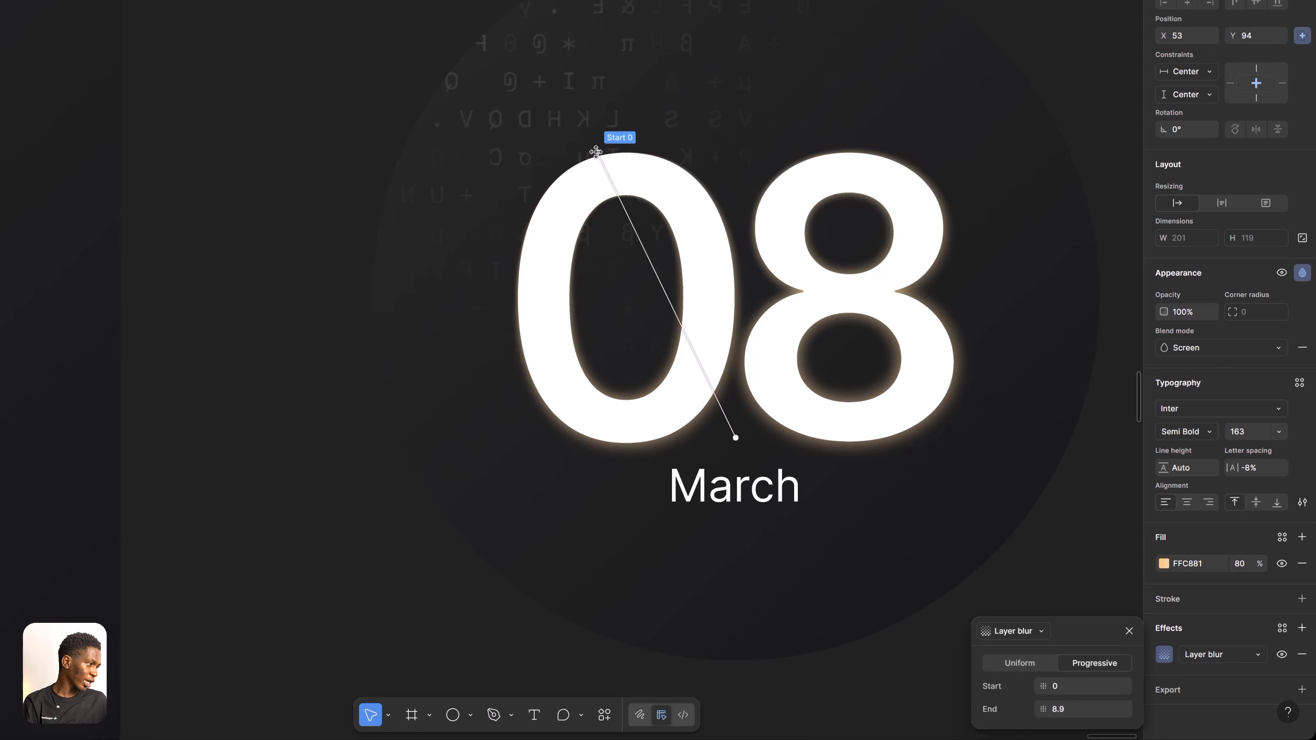
drag(738, 440, 863, 437)
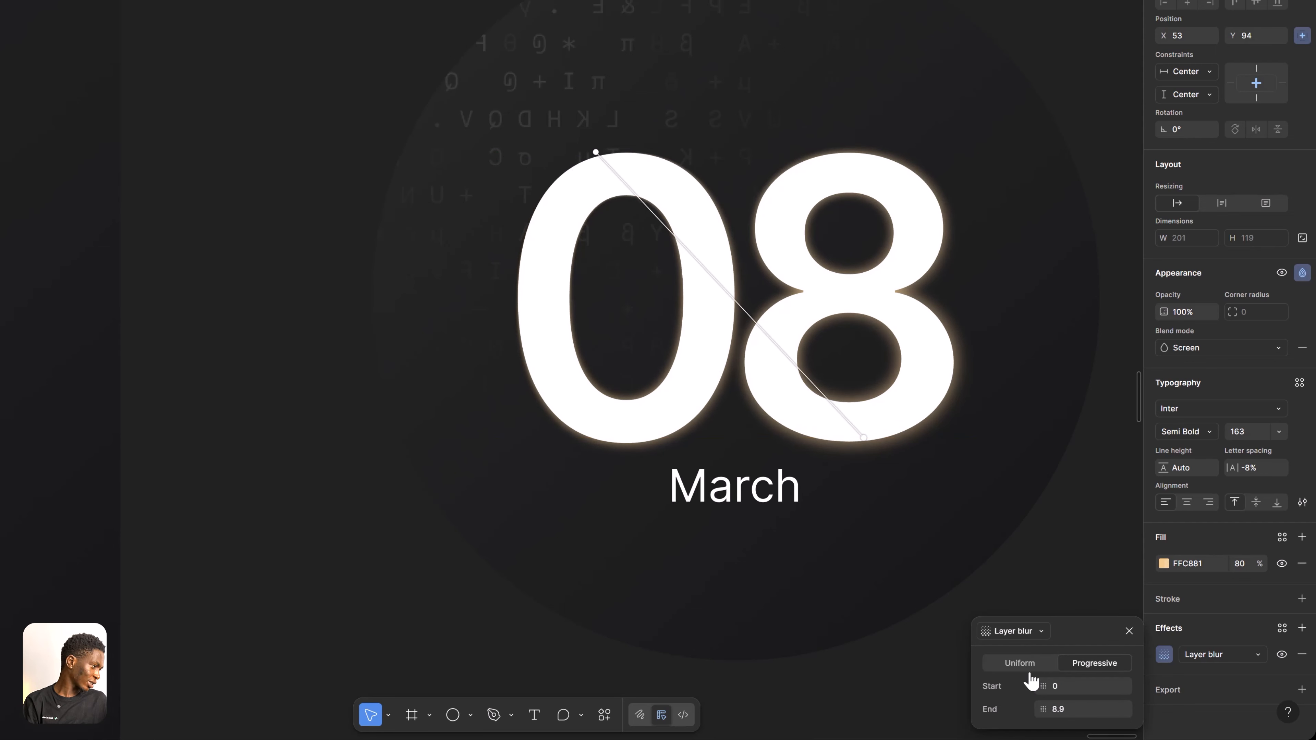
Set the 08 copy's progressive blur to start at 7.7 and end at 0
drag(1043, 686, 1153, 684)
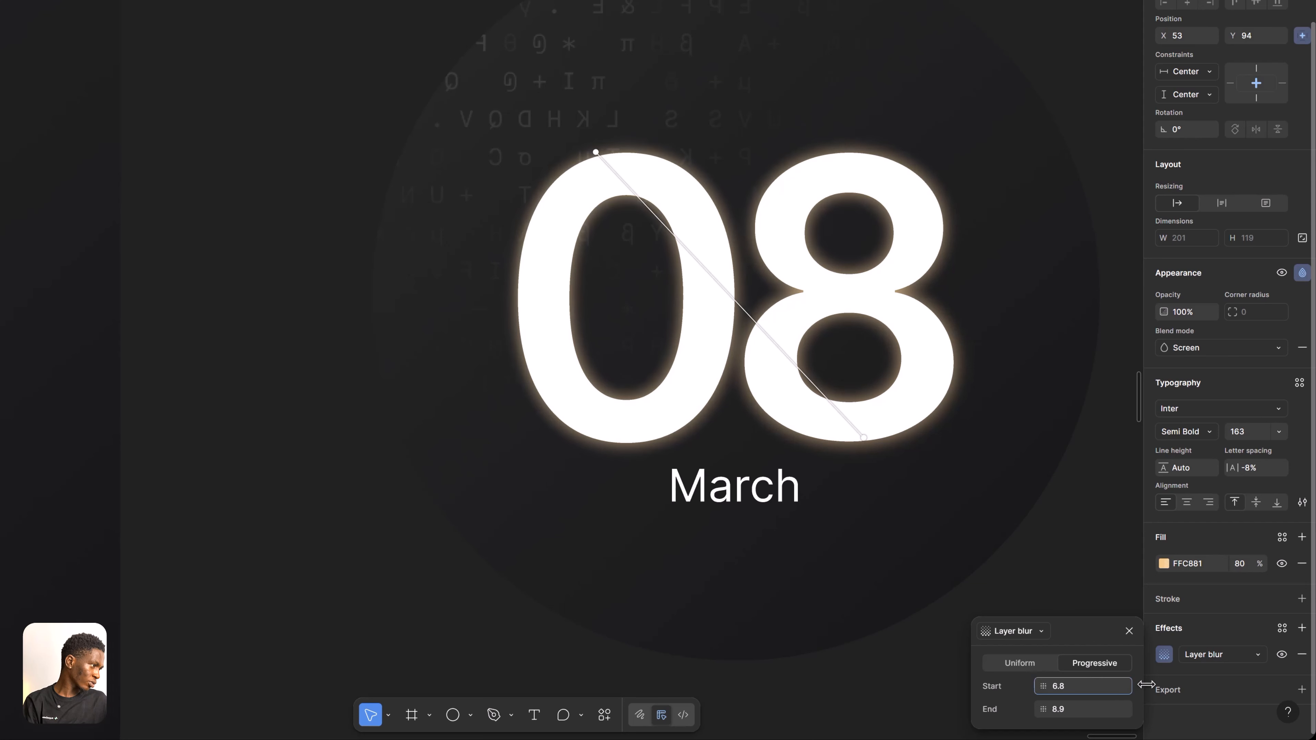
click(1080, 711)
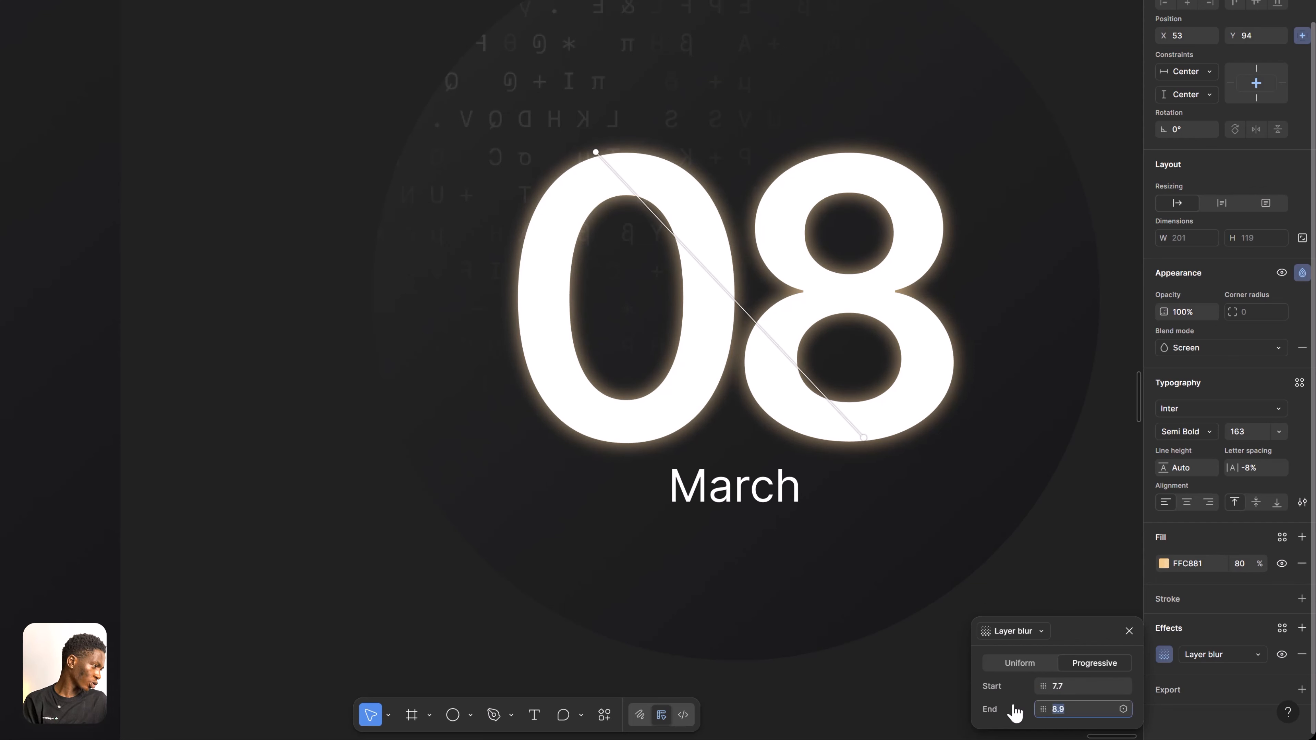
text(0)
key(Return)
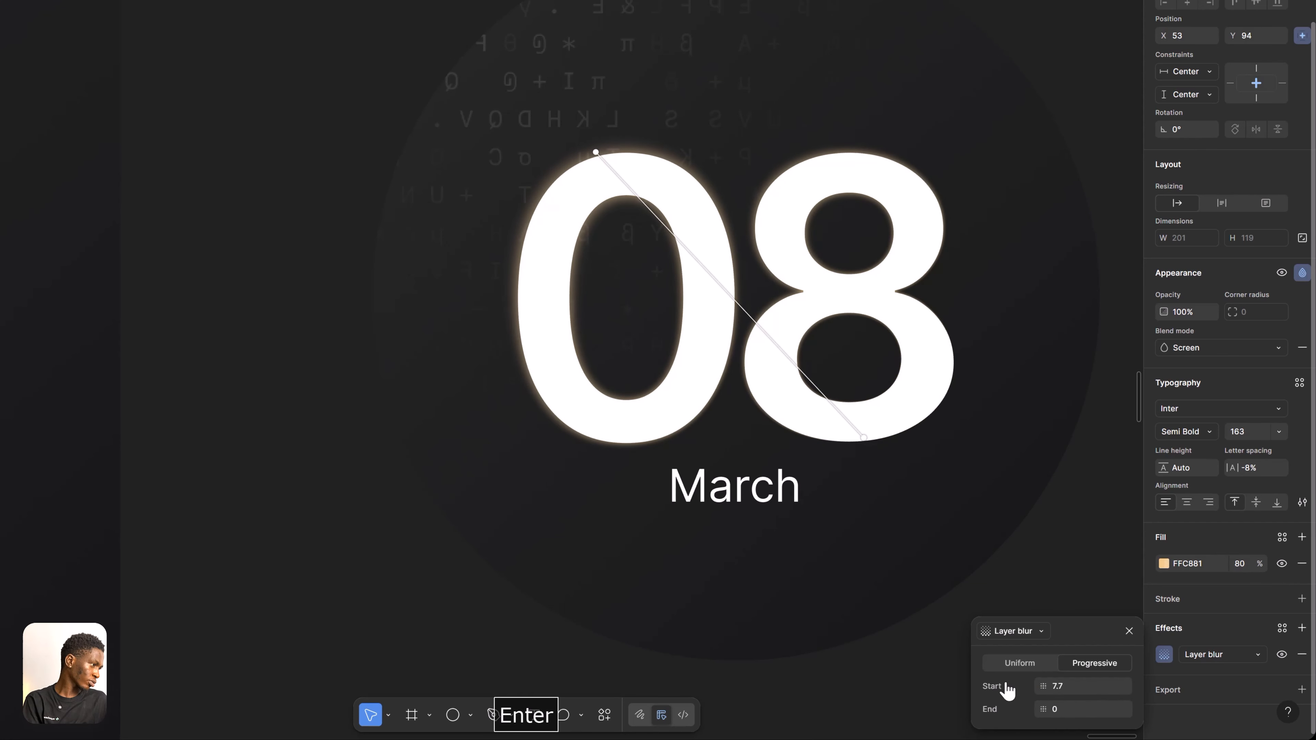
Reposition the progressive blur to start inside the 0's upper right curve and end just below the 8
mouse_move(874, 446)
mouse_down()
mouse_move(976, 519)
mouse_move(864, 457)
mouse_up()
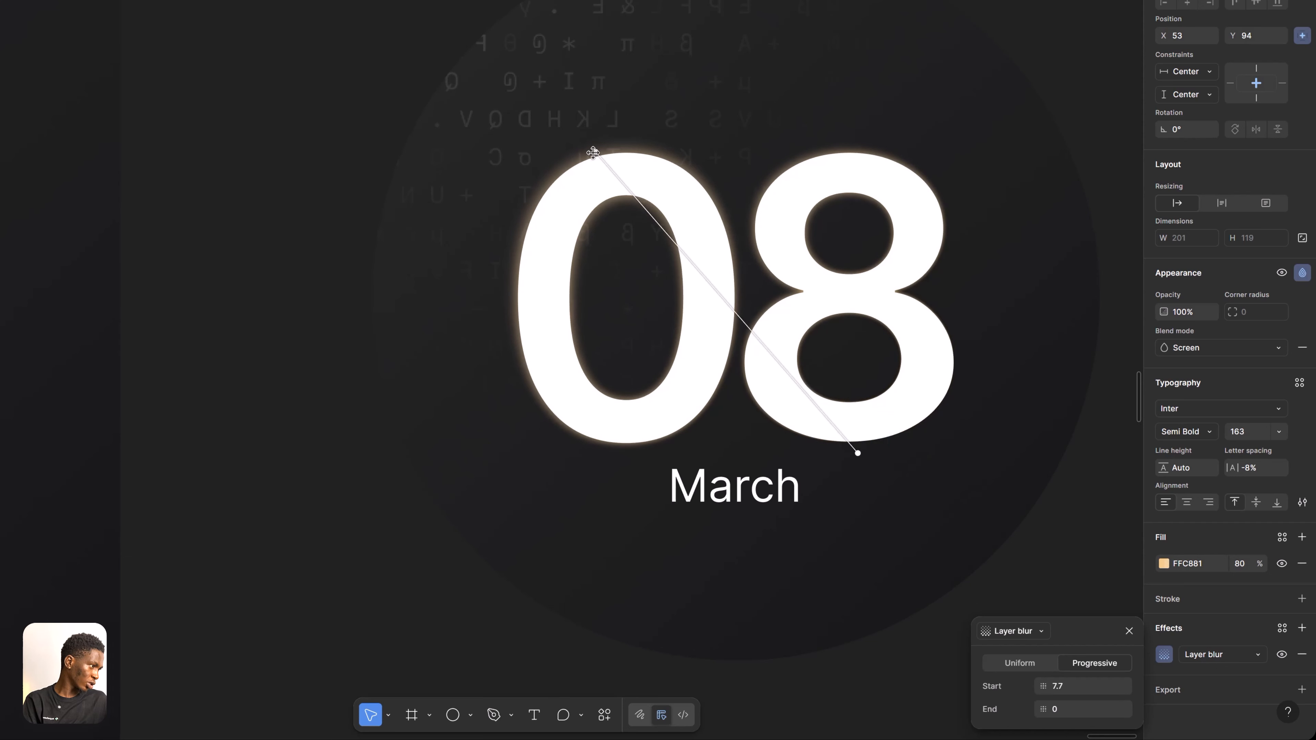
drag(593, 152, 704, 208)
click(1129, 632)
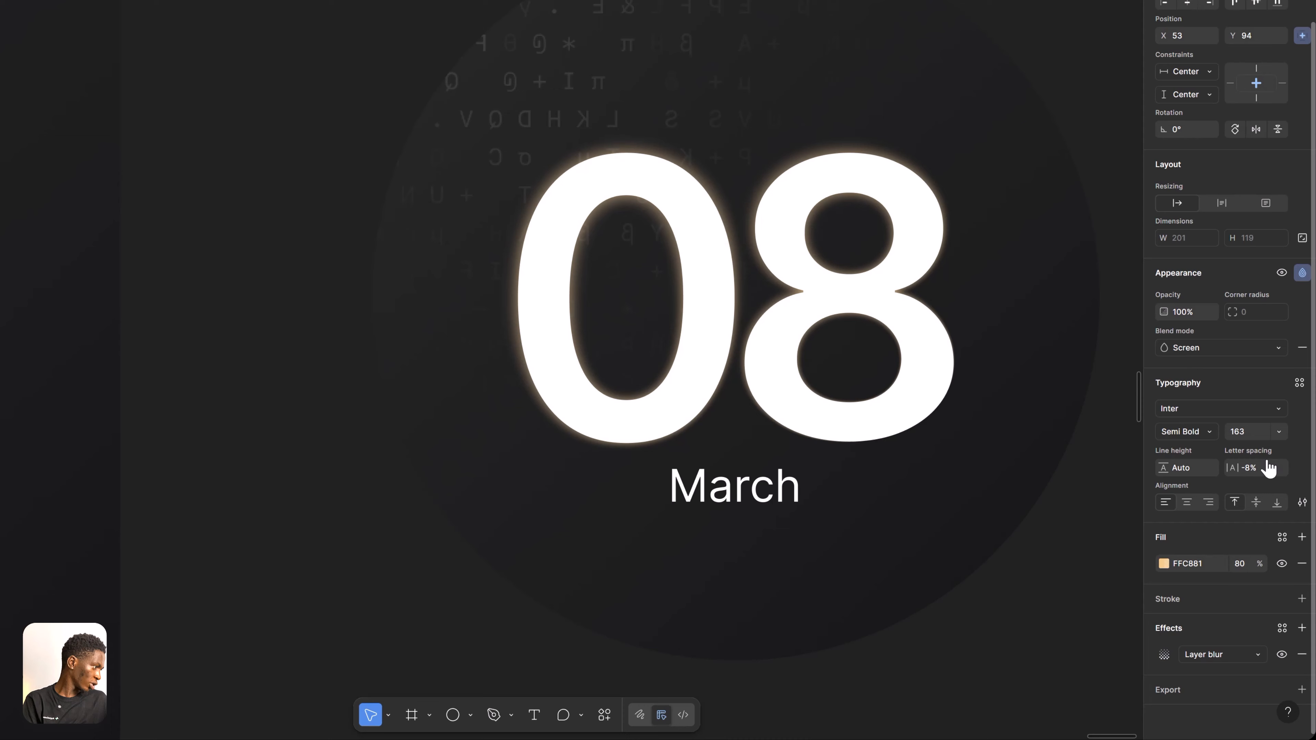
Change the orange 08 copy's blend mode to Plus lighter
click(1303, 277)
click(1304, 279)
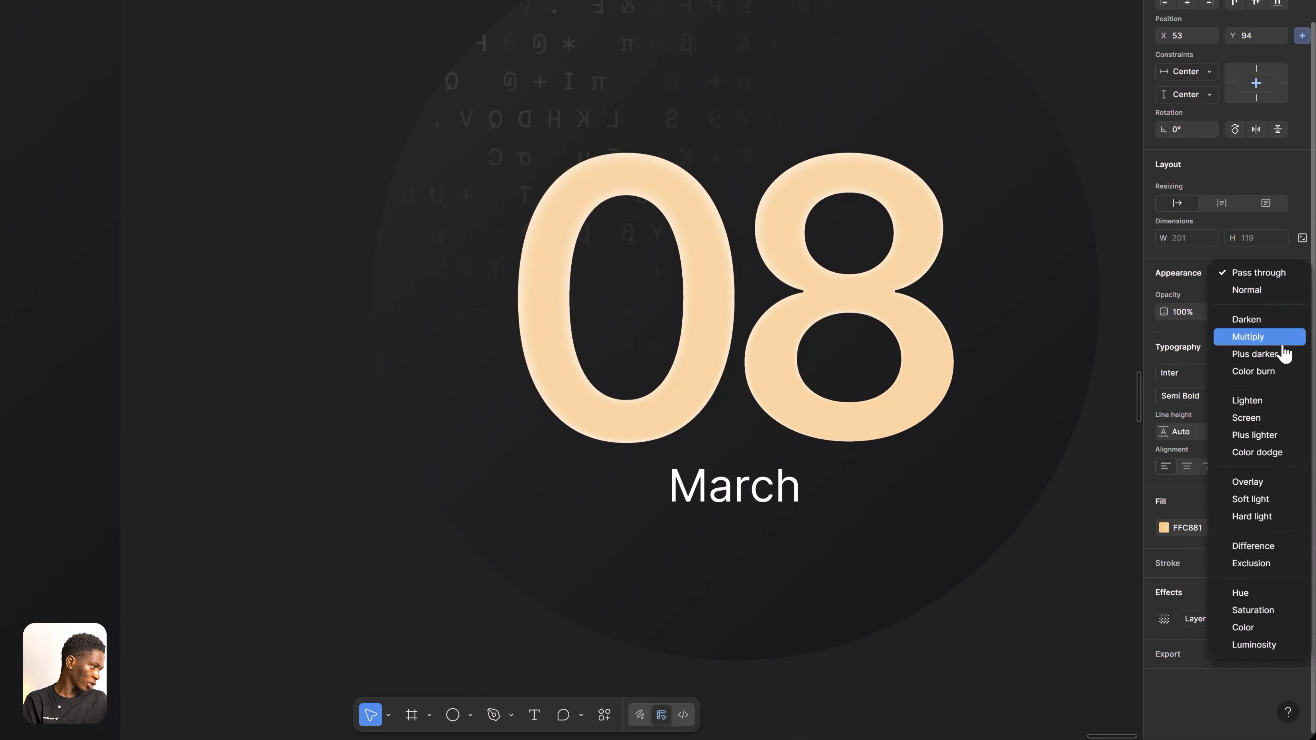
click(1287, 438)
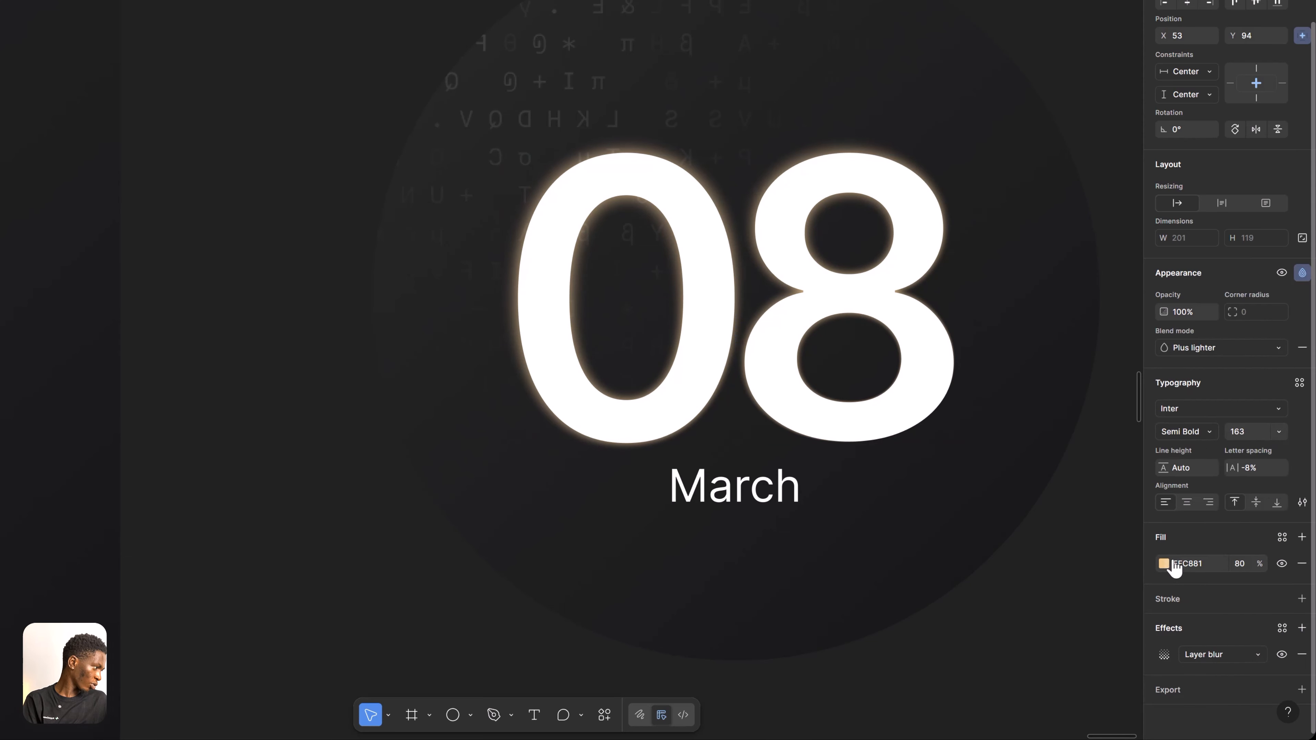
Lighten the 08 copy's fill to FFDDB1 and raise its progressive blur start to 10.7
click(1164, 563)
drag(1092, 400, 1030, 387)
click(1164, 654)
drag(1041, 686, 1084, 682)
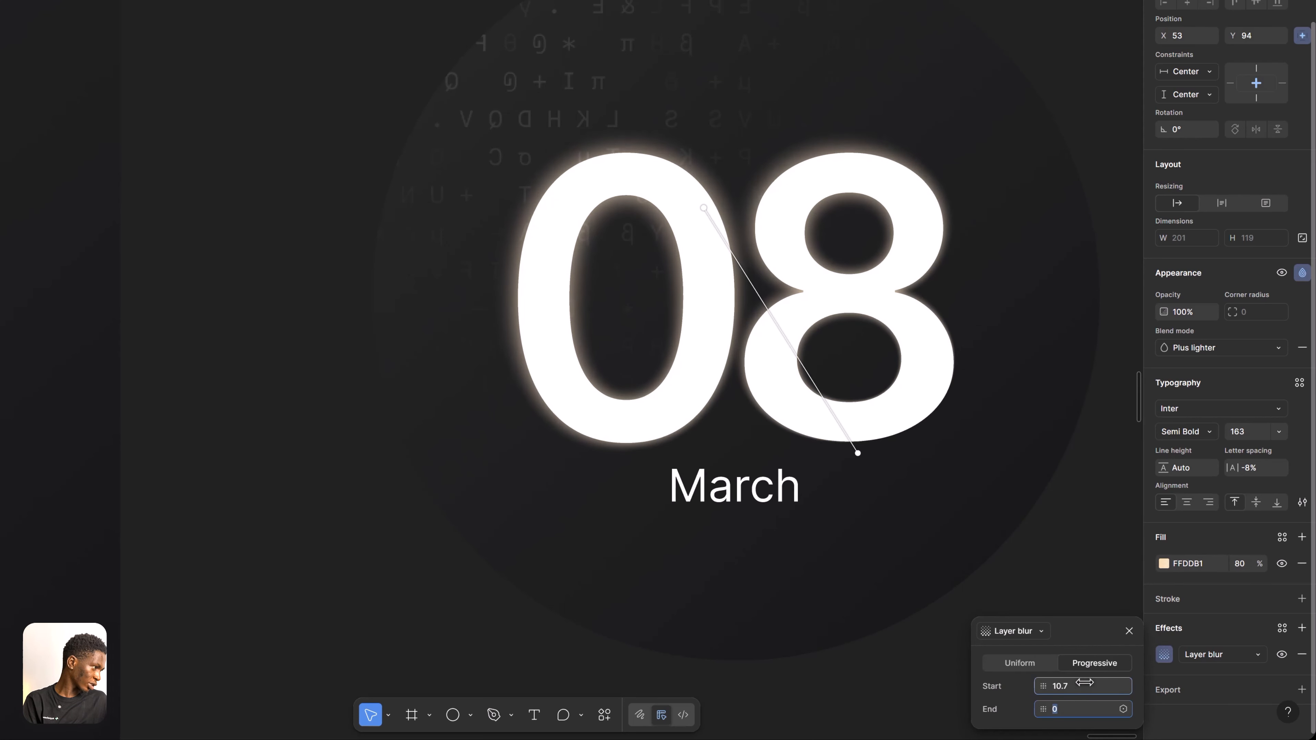
click(1128, 631)
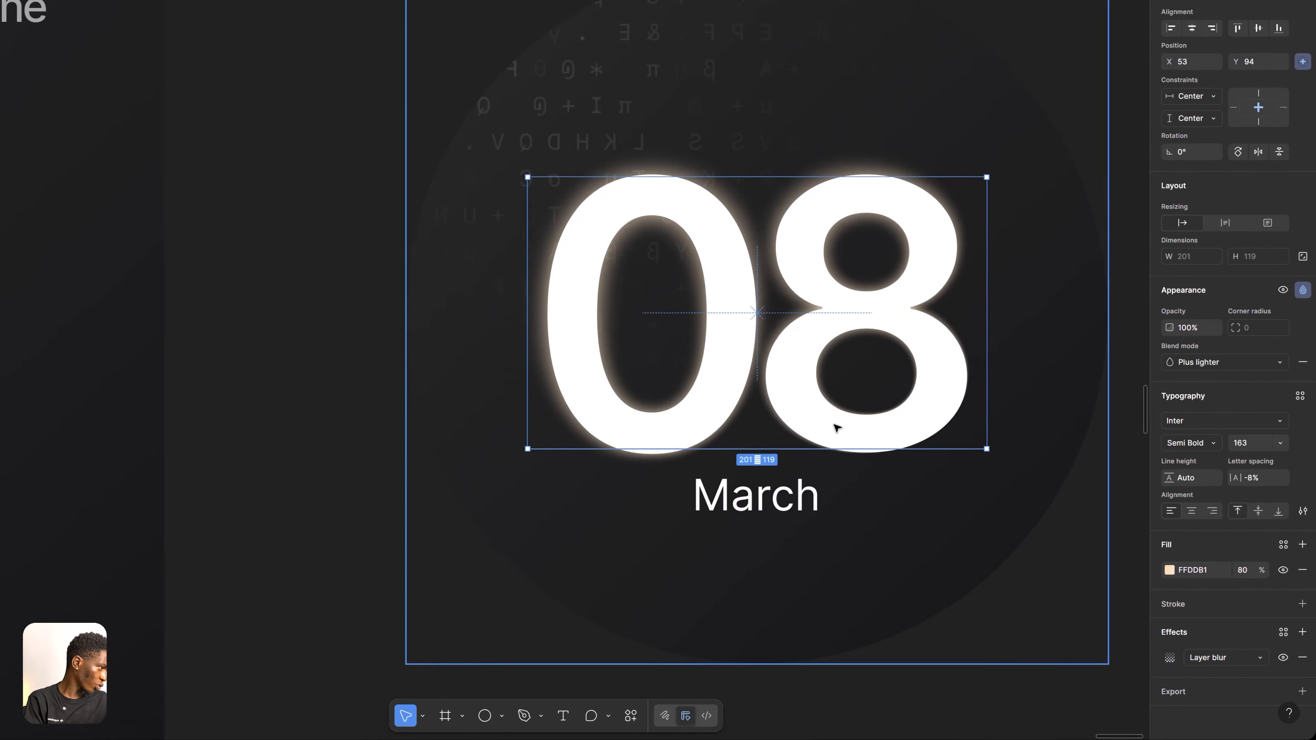
Compare the finished date card with the Huly MetaBrain reference and examine the purple glow on its Sync in real time card
scroll(838, 429, down, 6)
scroll(837, 429, up, 2)
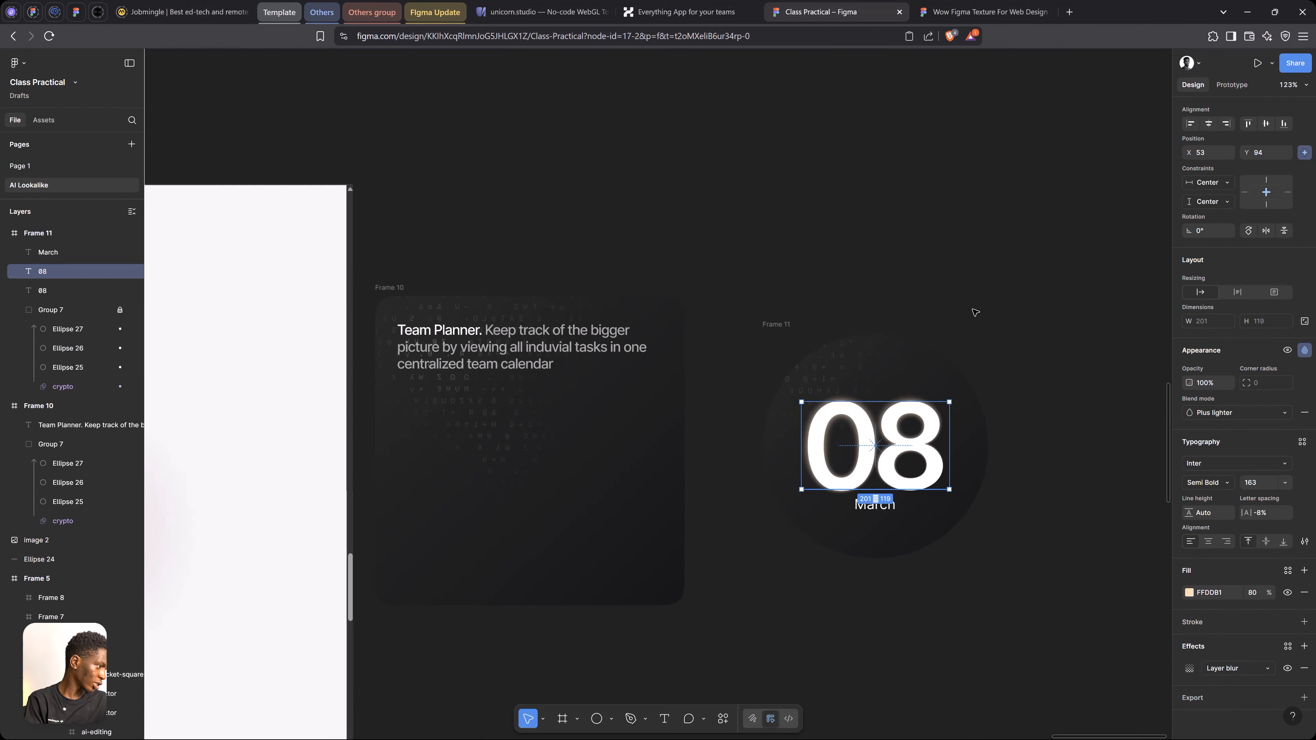
click(975, 312)
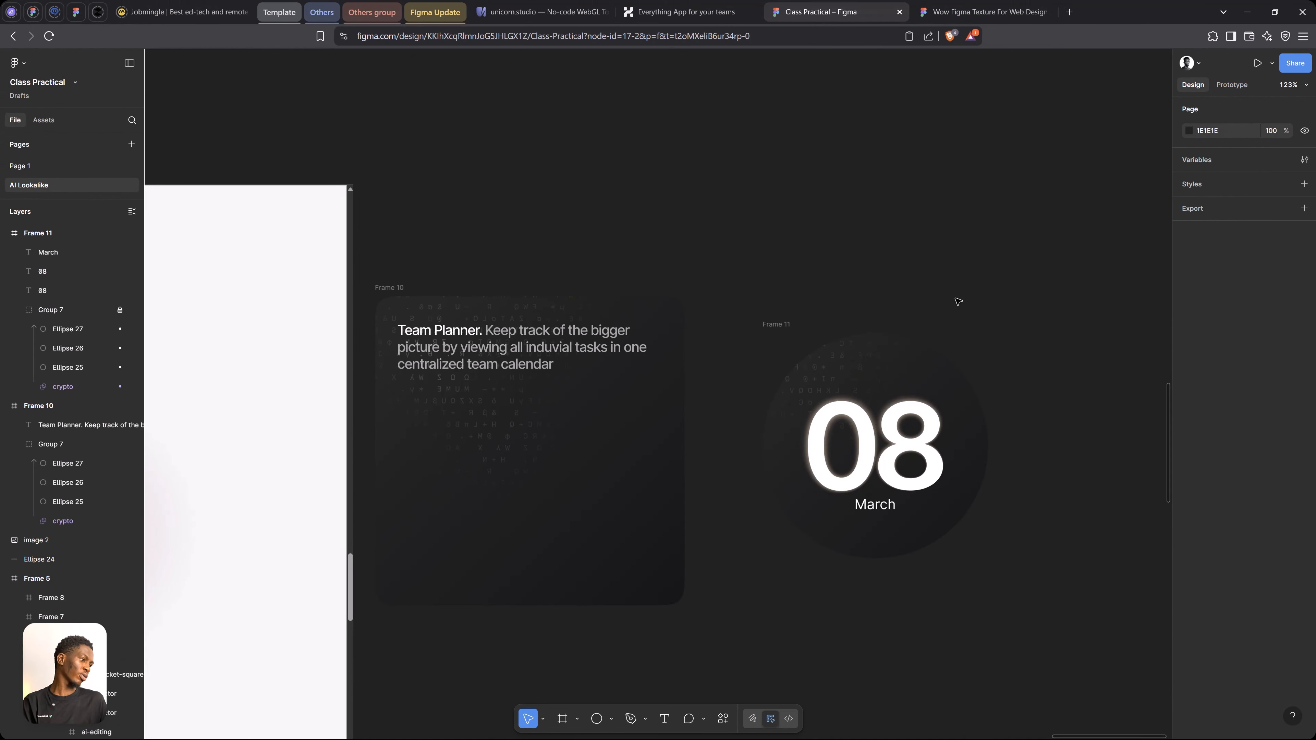
scroll(915, 246, down, 5)
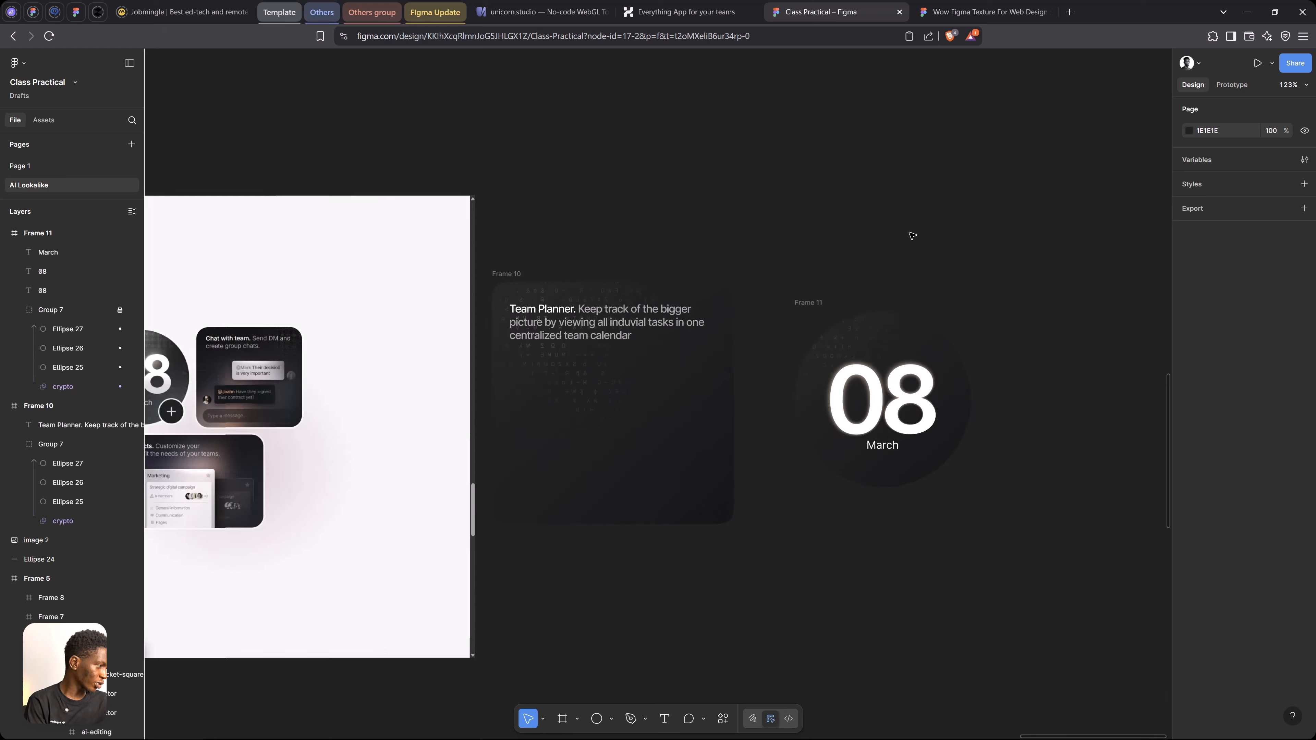
key(space)
drag(363, 412, 393, 385)
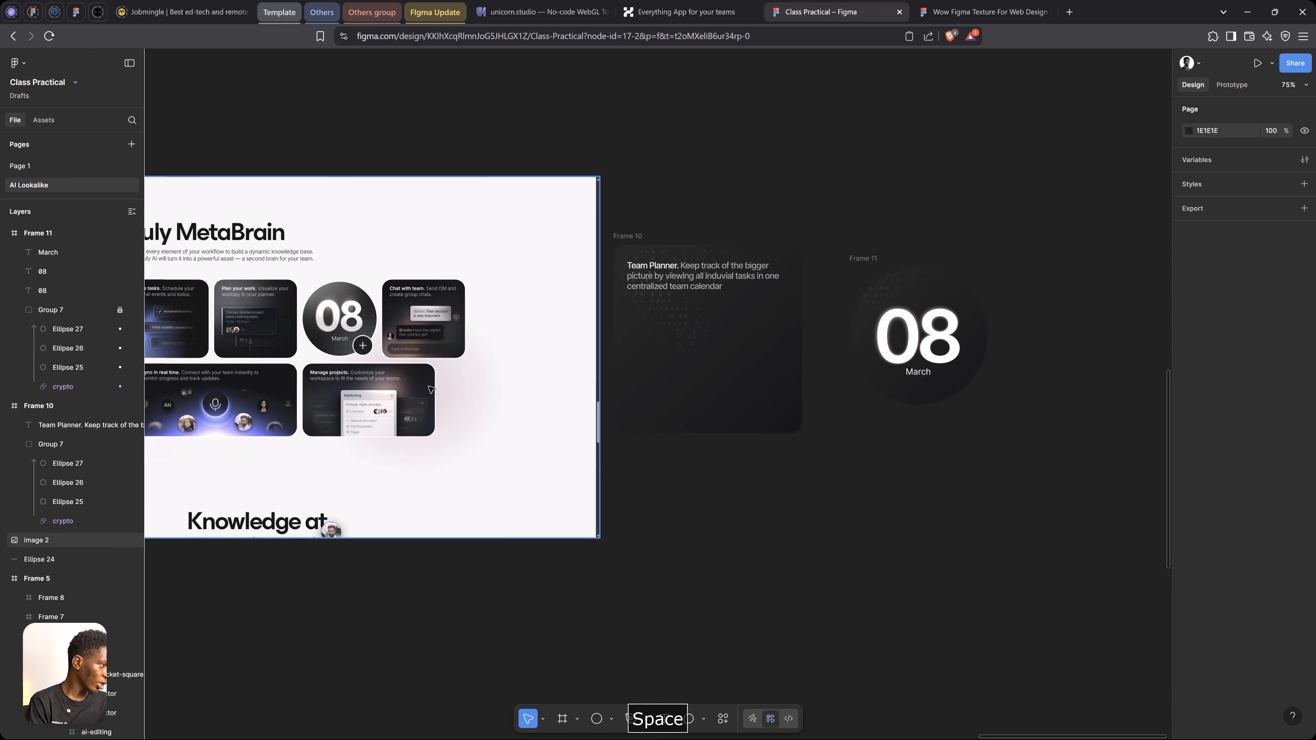
scroll(213, 435, up, 10)
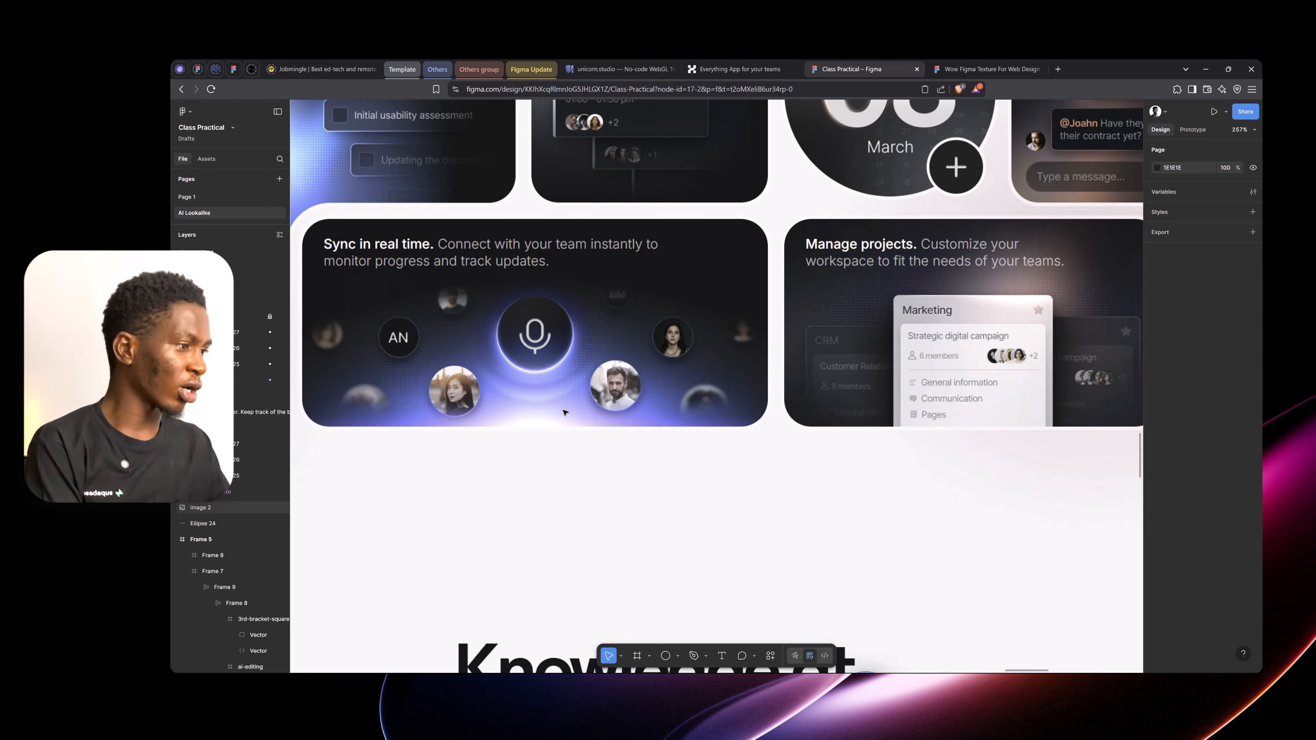
scroll(580, 468, down, 5)
scroll(1002, 393, down, 2)
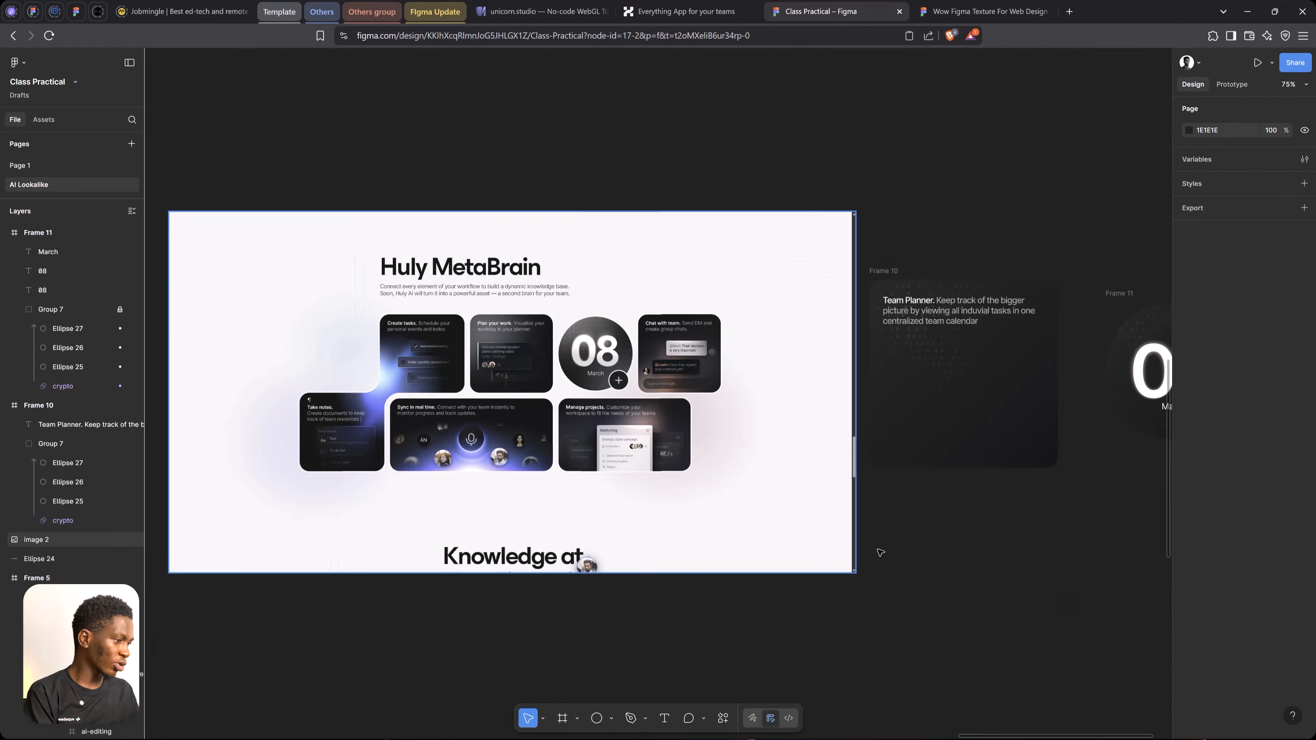
Lock the character texture group, Group 7, in the Team Planner card
key(space)
drag(1004, 402, 902, 417)
scroll(885, 425, up, 2)
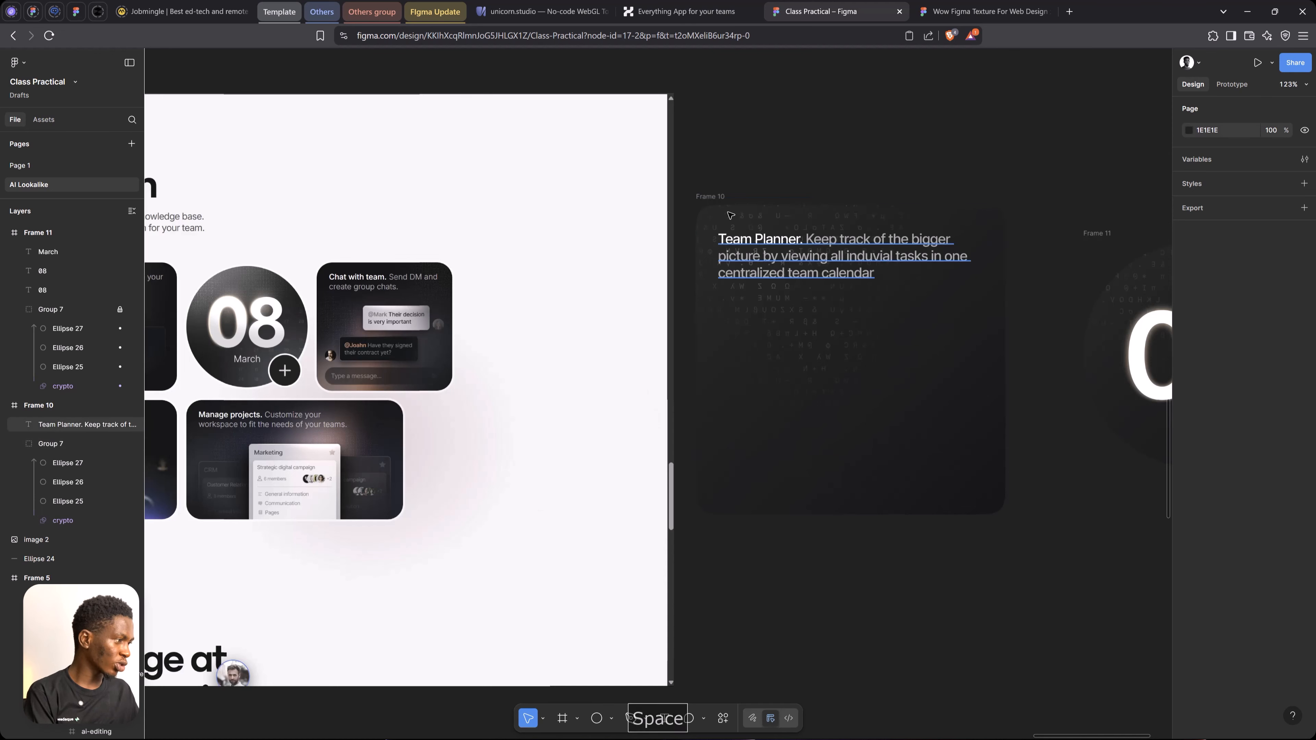
click(722, 196)
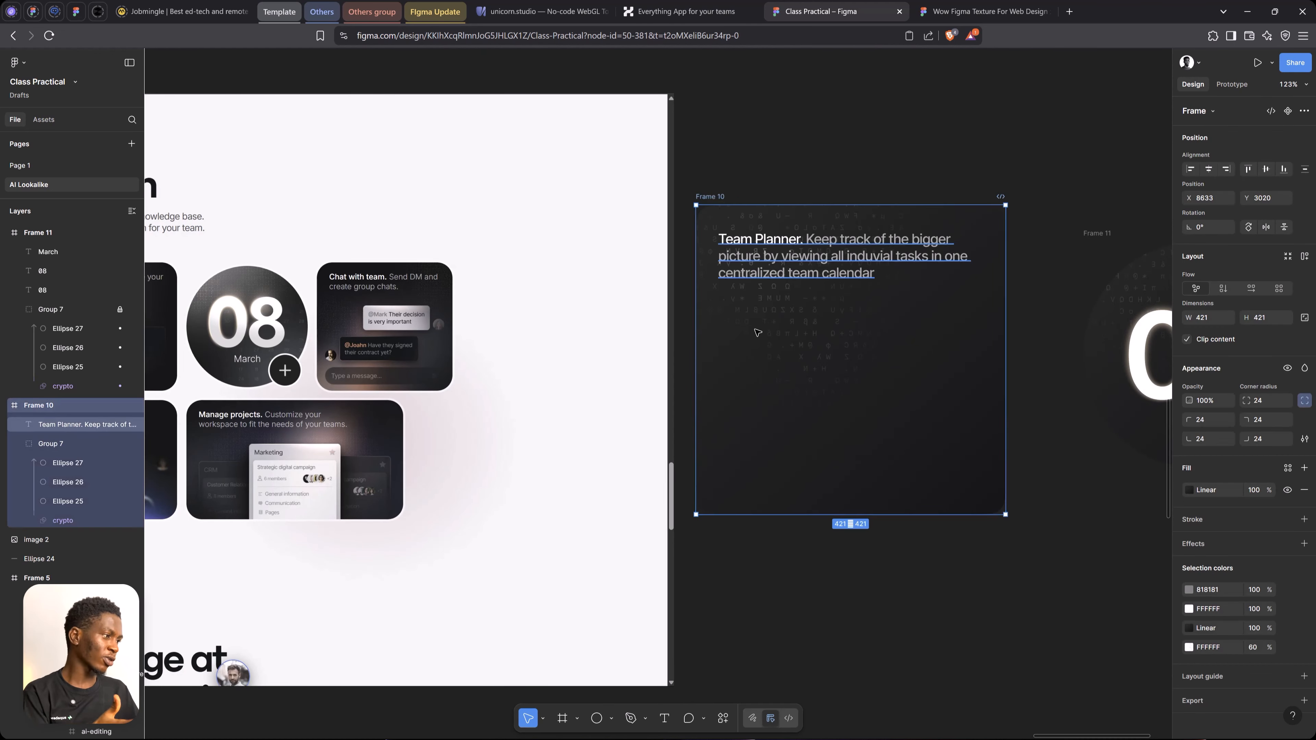
click(835, 381)
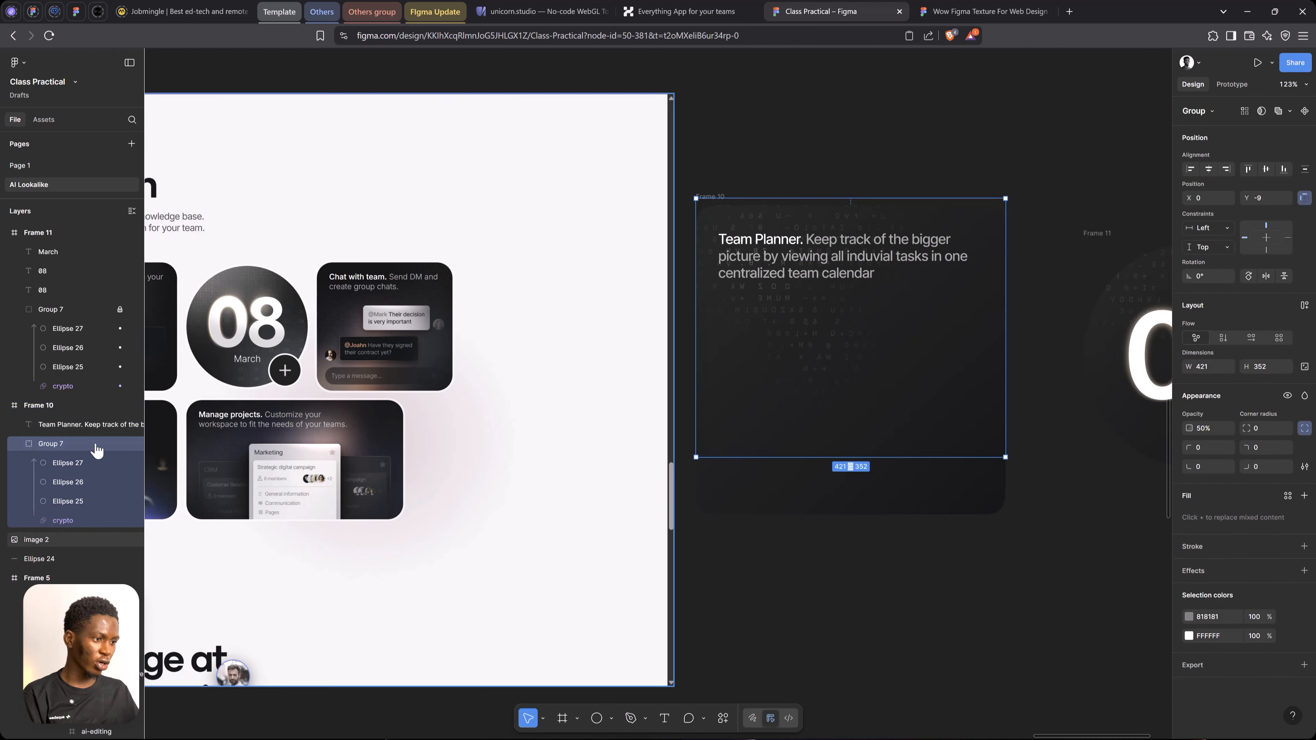
click(120, 444)
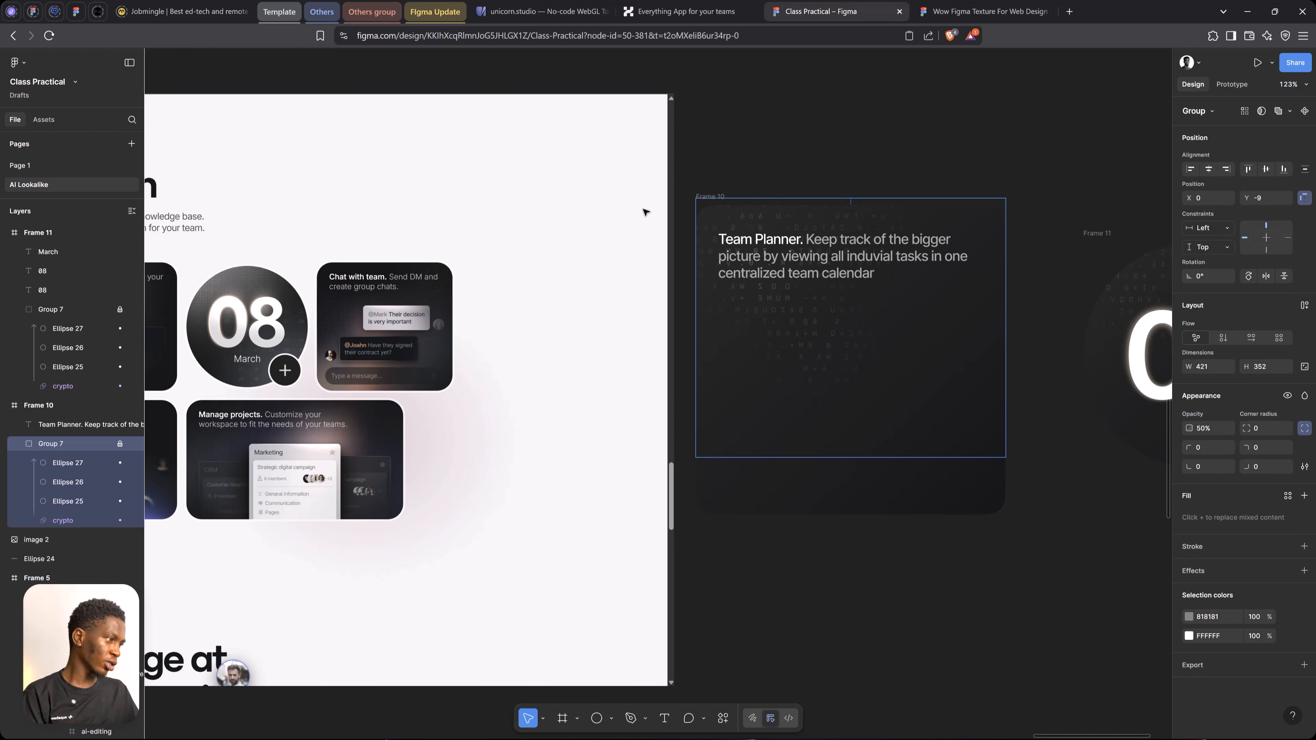
Draw an ellipse about 341 by 75 across the Team Planner card's bottom edge and centre it horizontally at about Y 377
click(711, 197)
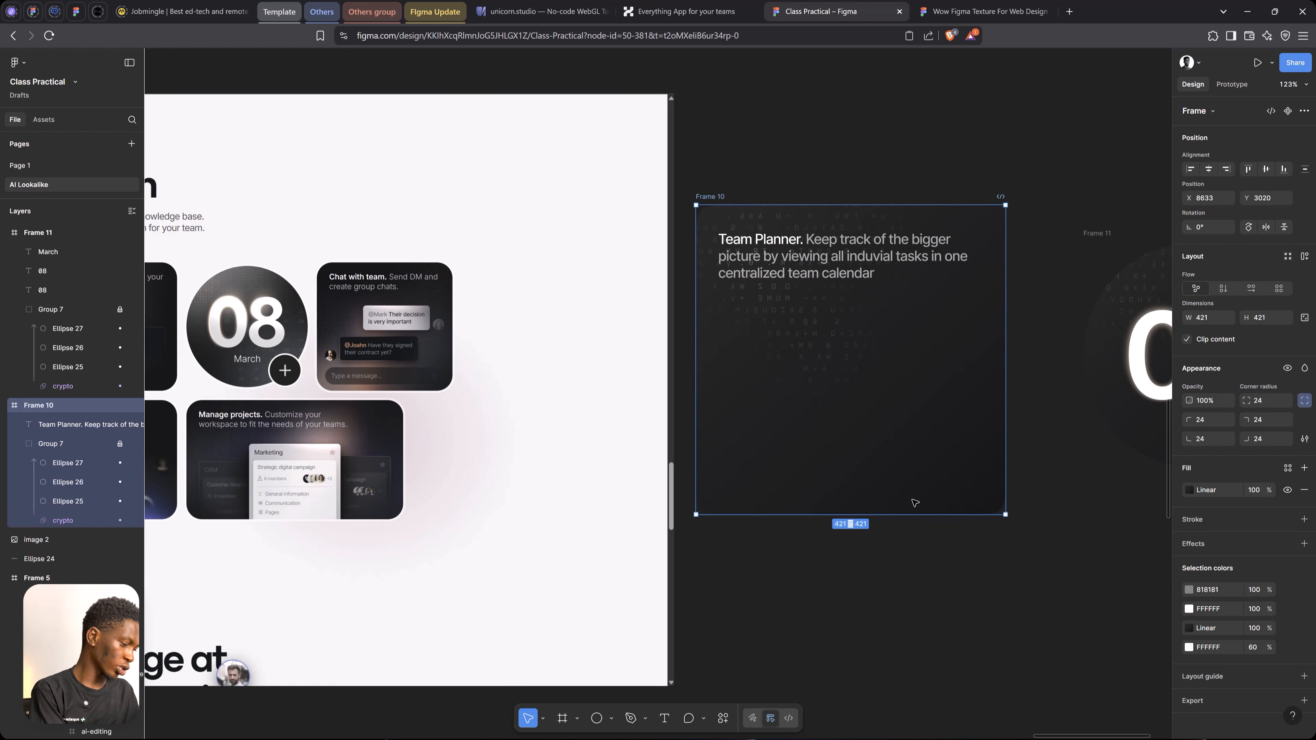
key(o)
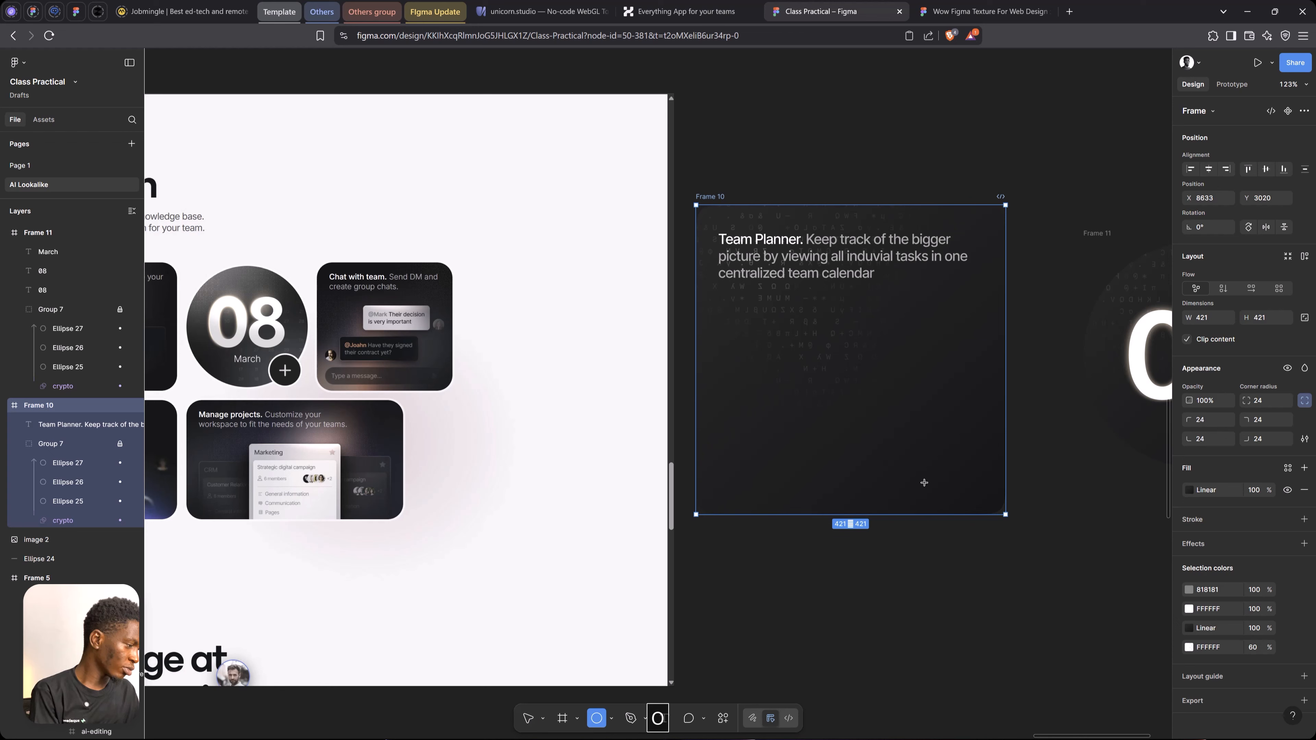
mouse_move(746, 478)
mouse_down()
mouse_move(975, 508)
mouse_move(997, 533)
mouse_up()
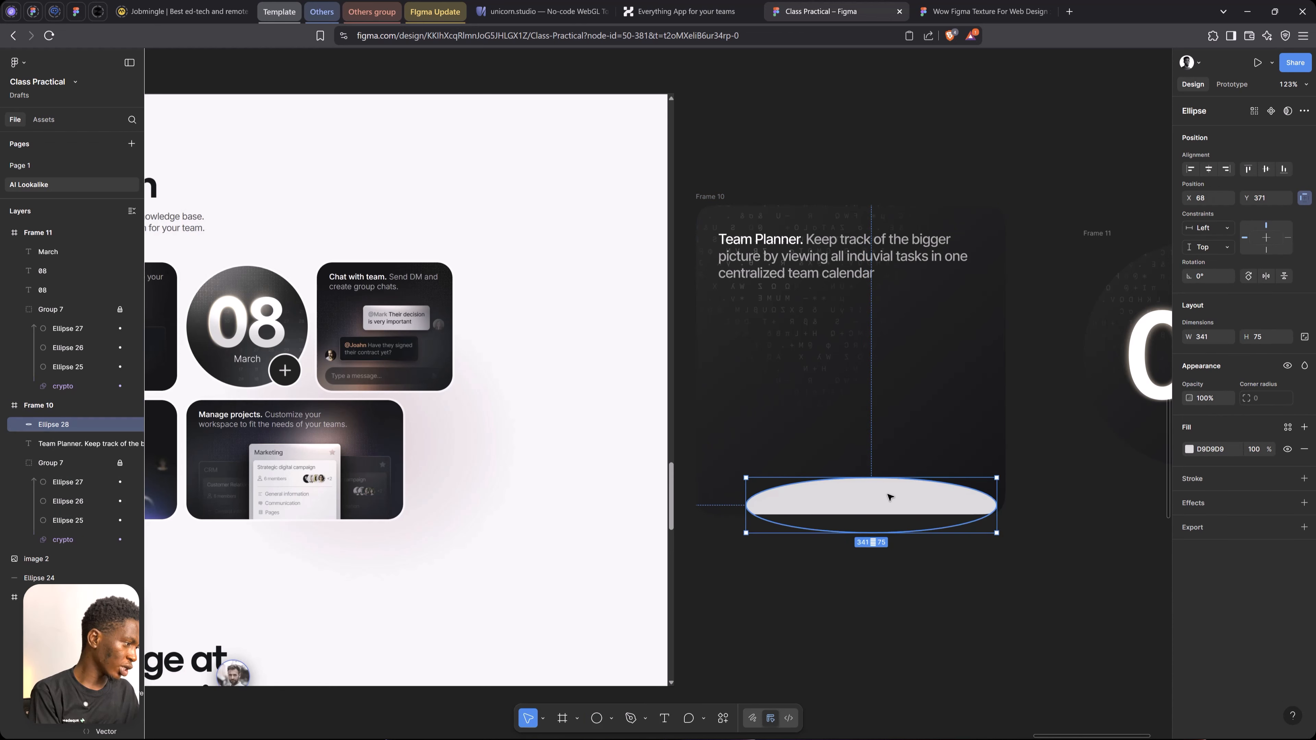
drag(887, 498, 867, 502)
click(1209, 169)
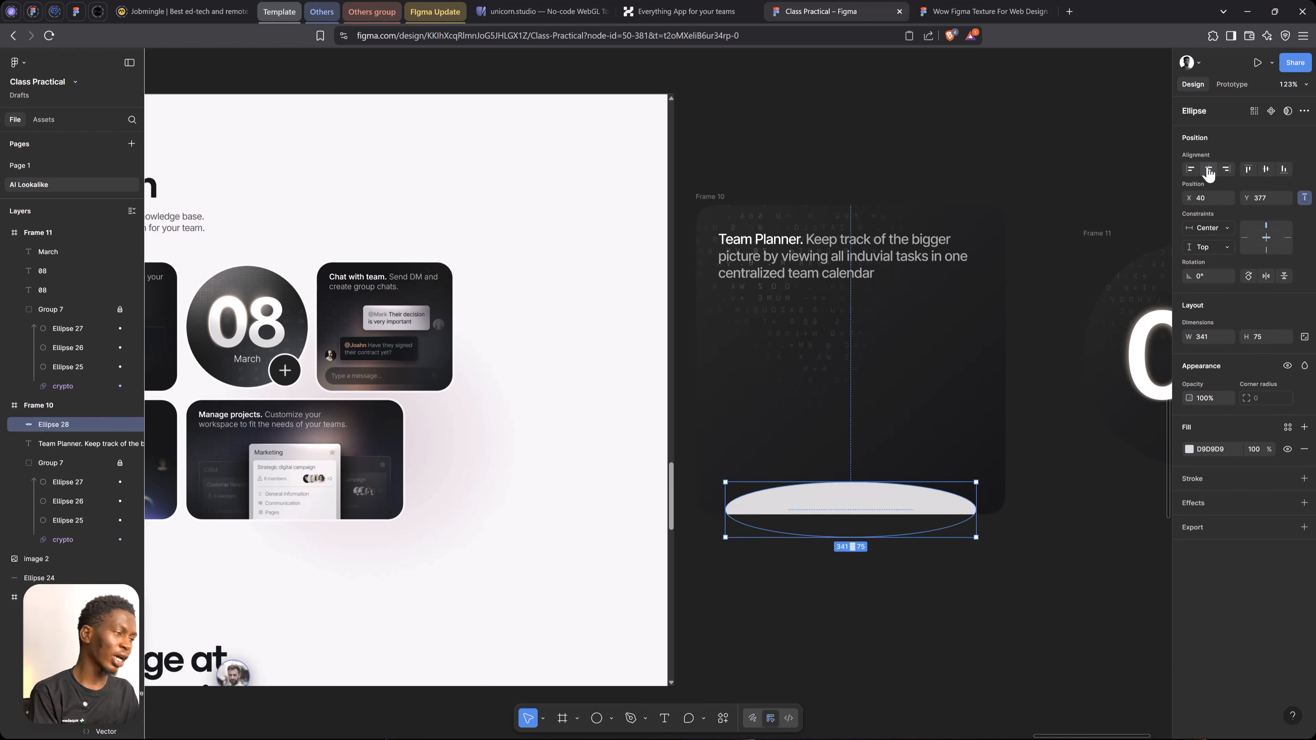
Fill the ellipse at the Team Planner card's bottom edge with purple 7B47FF
click(1189, 450)
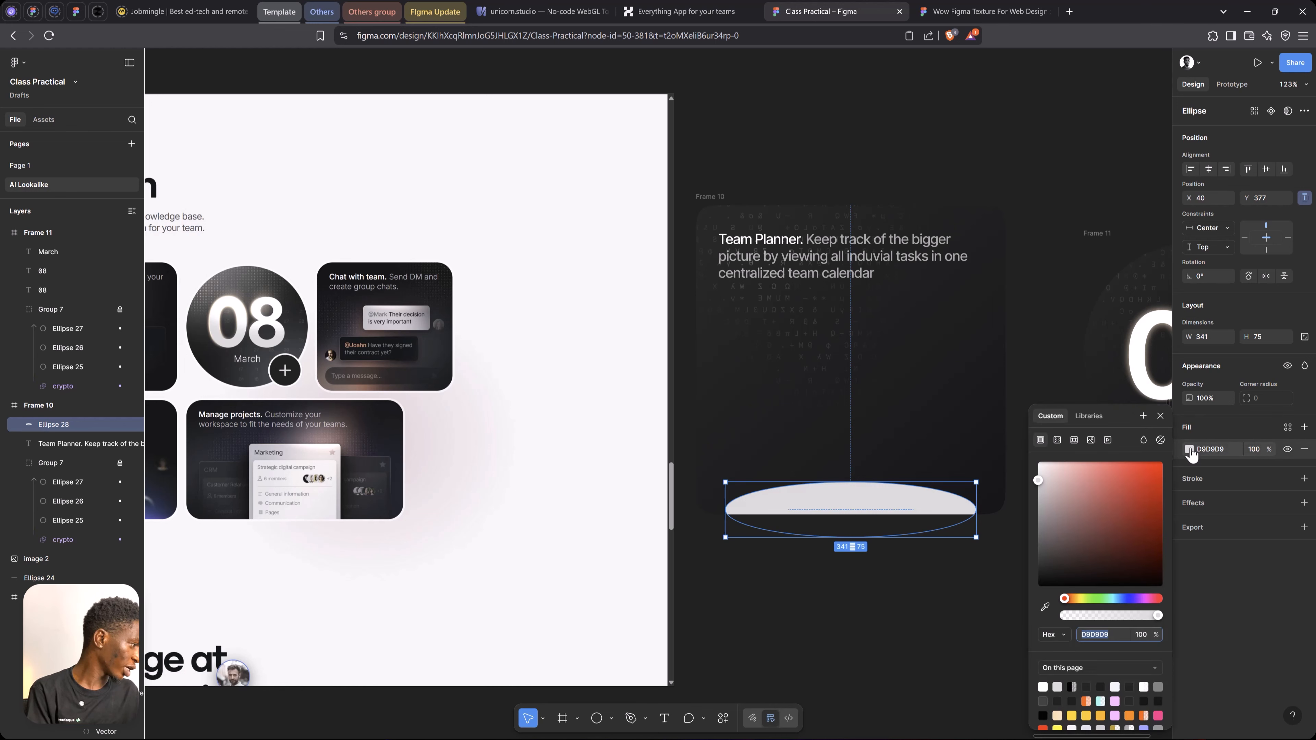
click(1133, 600)
drag(1126, 524, 1142, 438)
click(1160, 415)
Add a uniform layer blur of 41 to the purple ellipse
click(1304, 502)
click(1189, 525)
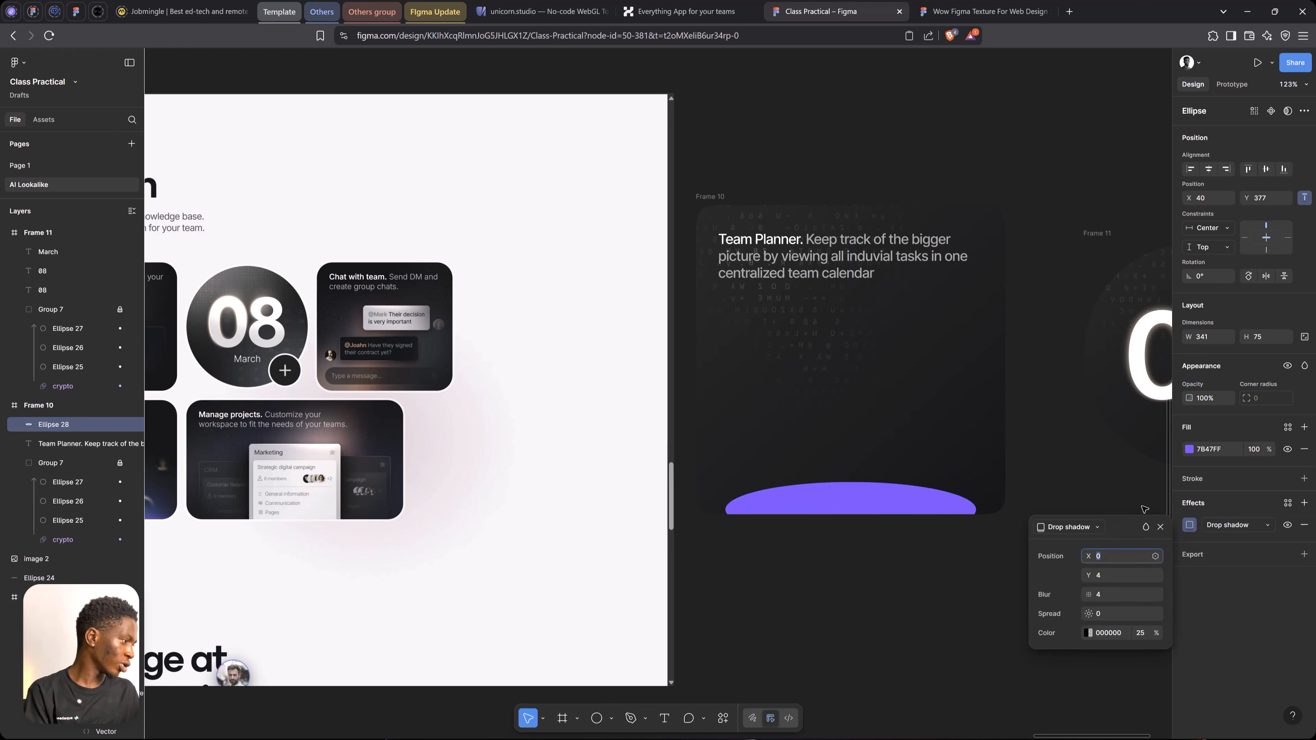
click(1080, 527)
click(1086, 541)
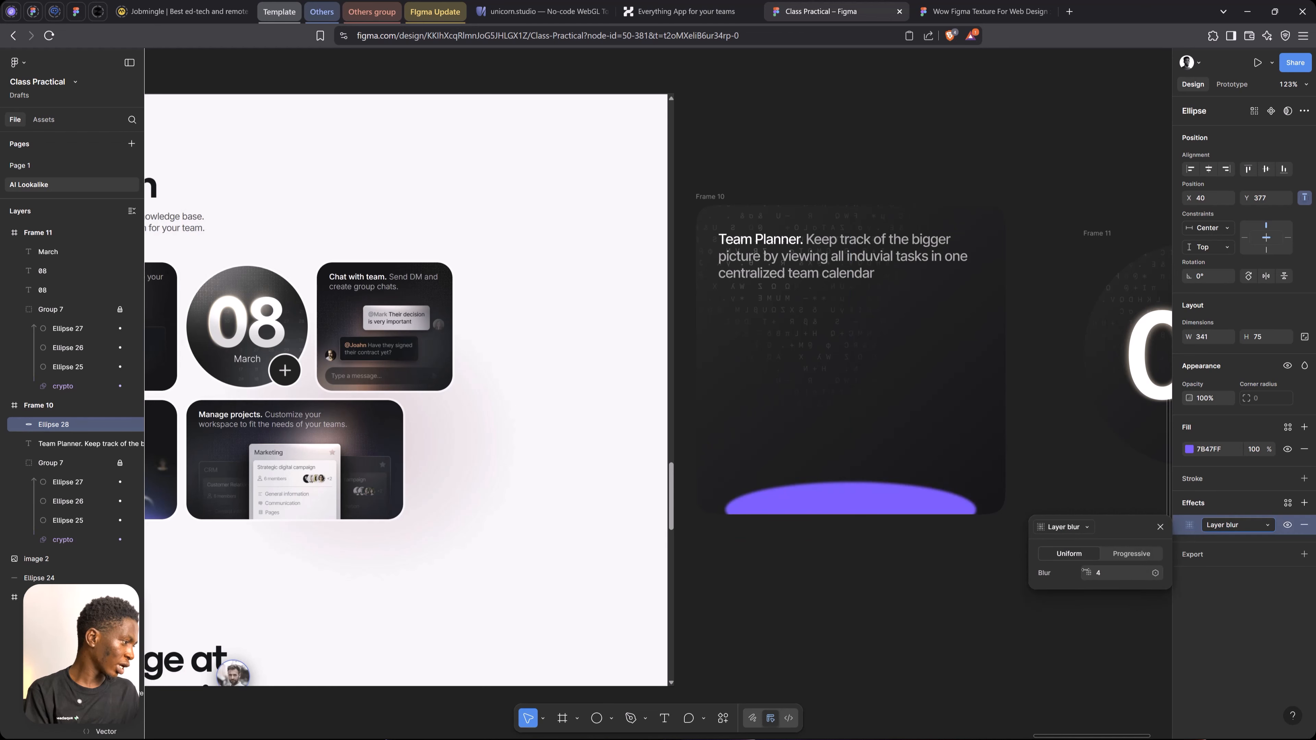
drag(1088, 572, 1298, 569)
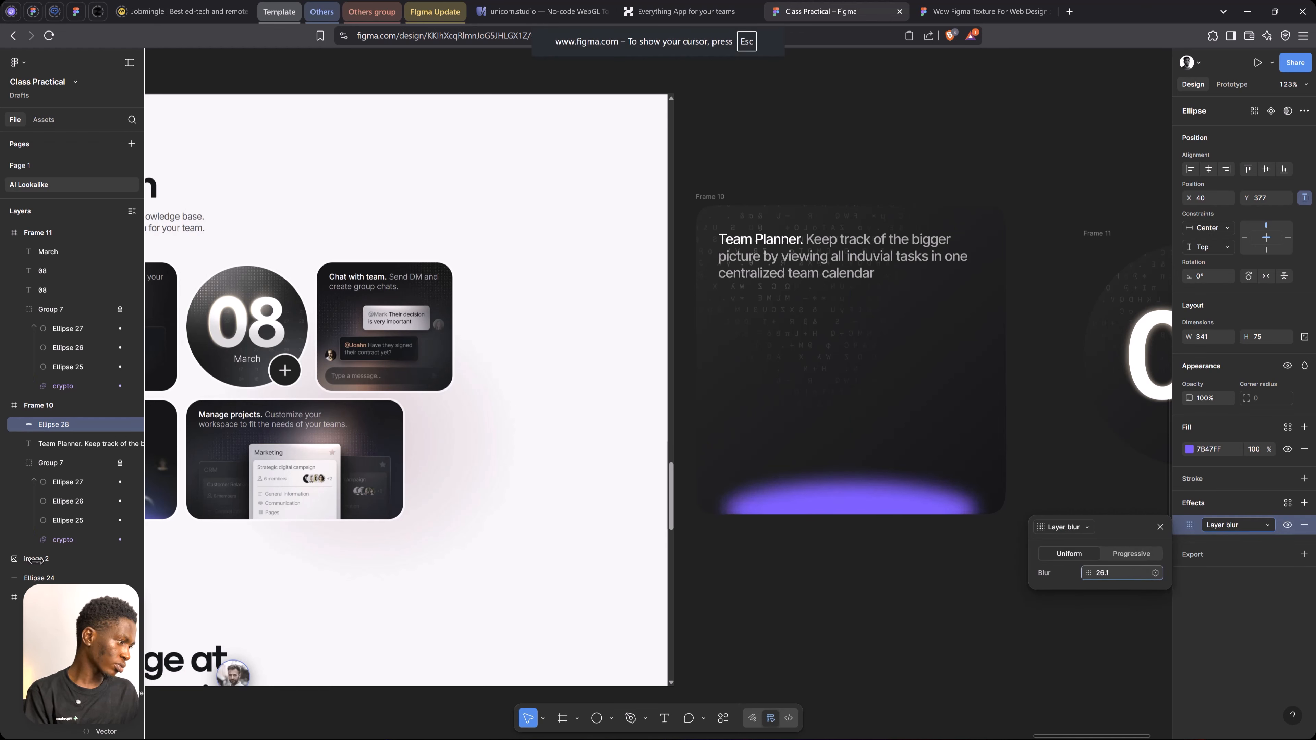
drag(130, 525, 1038, 572)
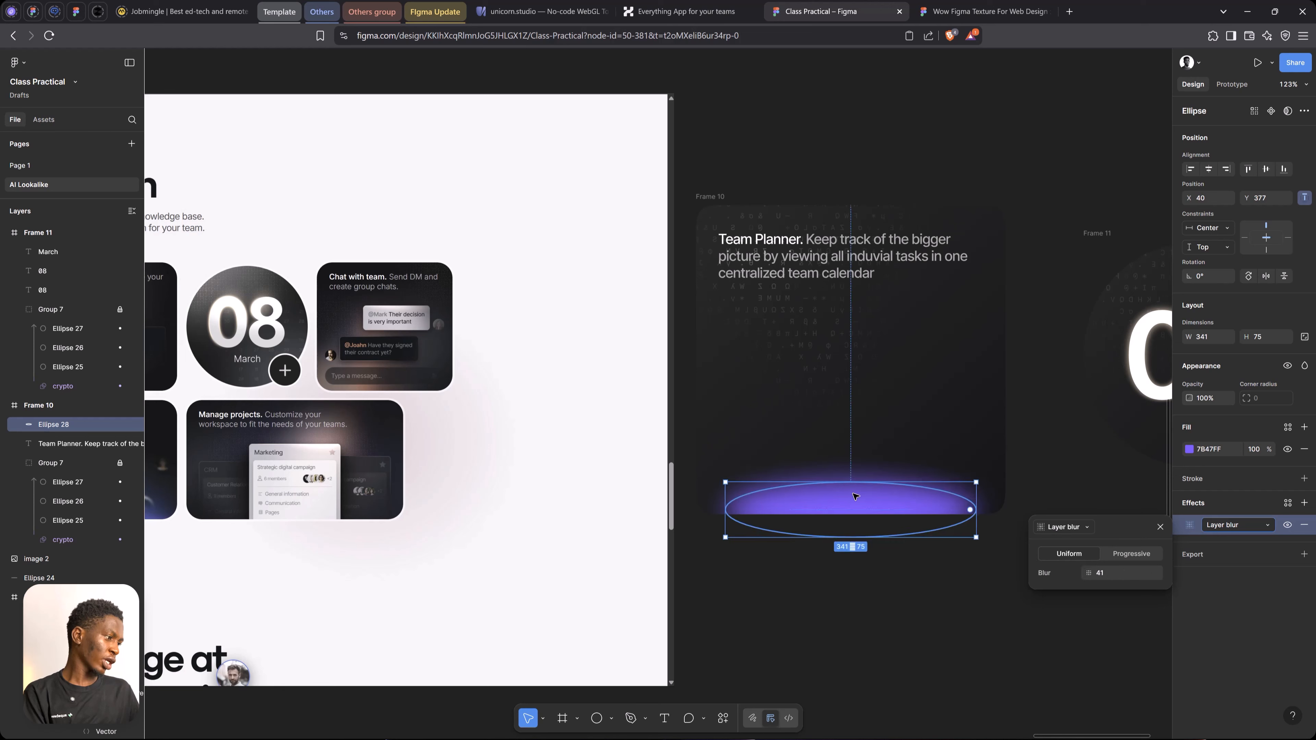
Duplicate the purple ellipse in place and give the copy Plus lighter blending and a layer blur of 89.5
key(ctrl+d)
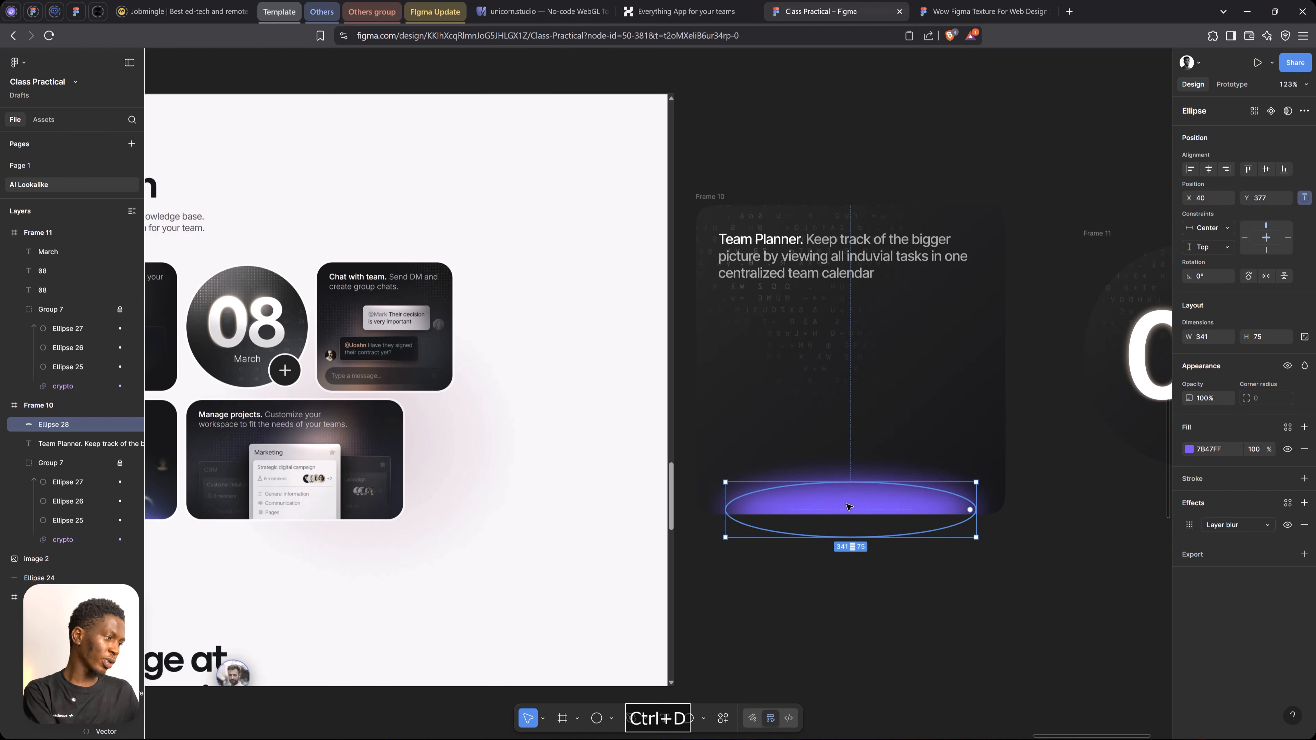
key(ctrl+d)
click(1304, 366)
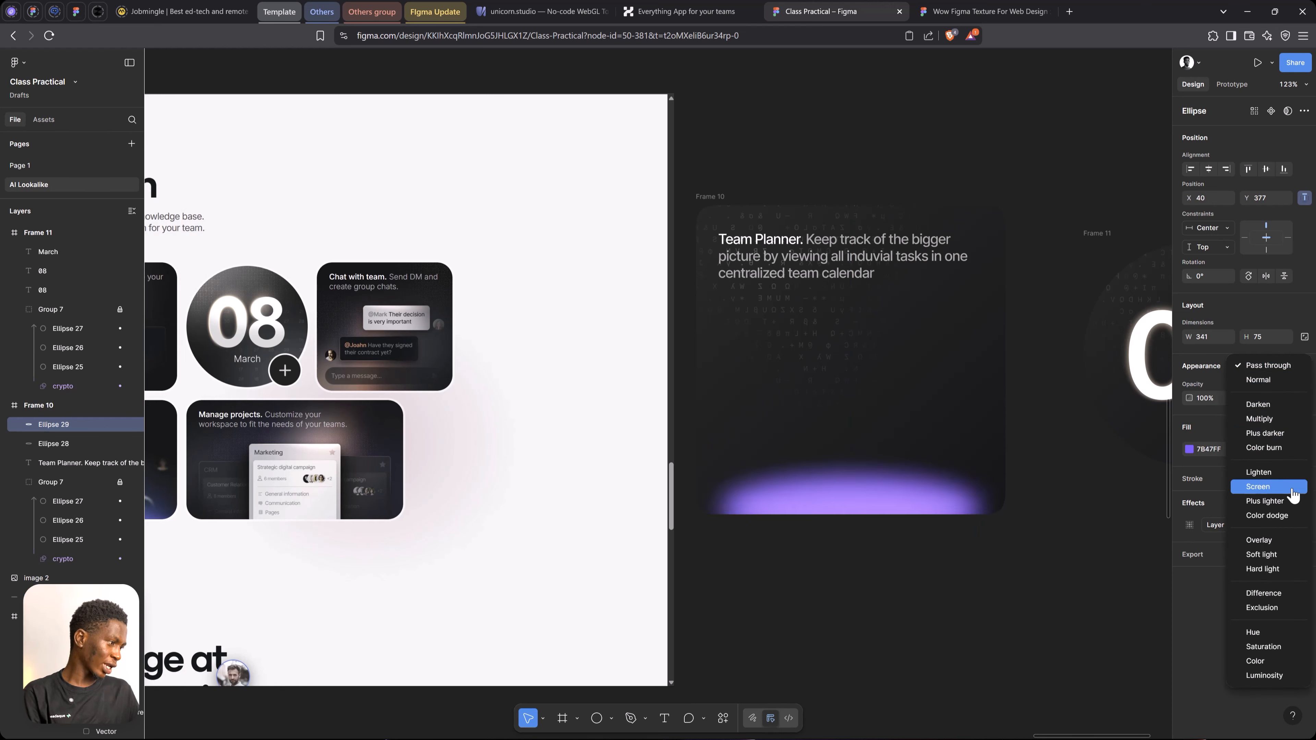
click(1264, 501)
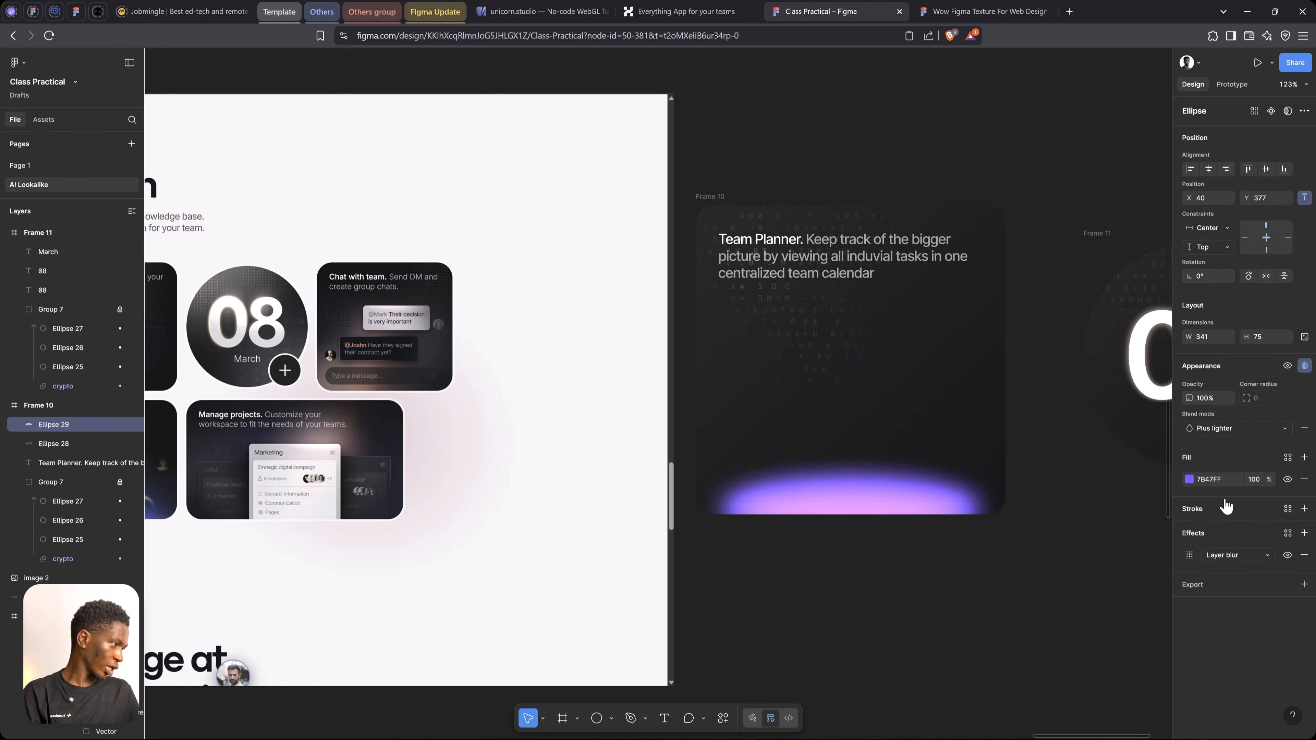
click(1189, 554)
drag(1087, 607, 1116, 606)
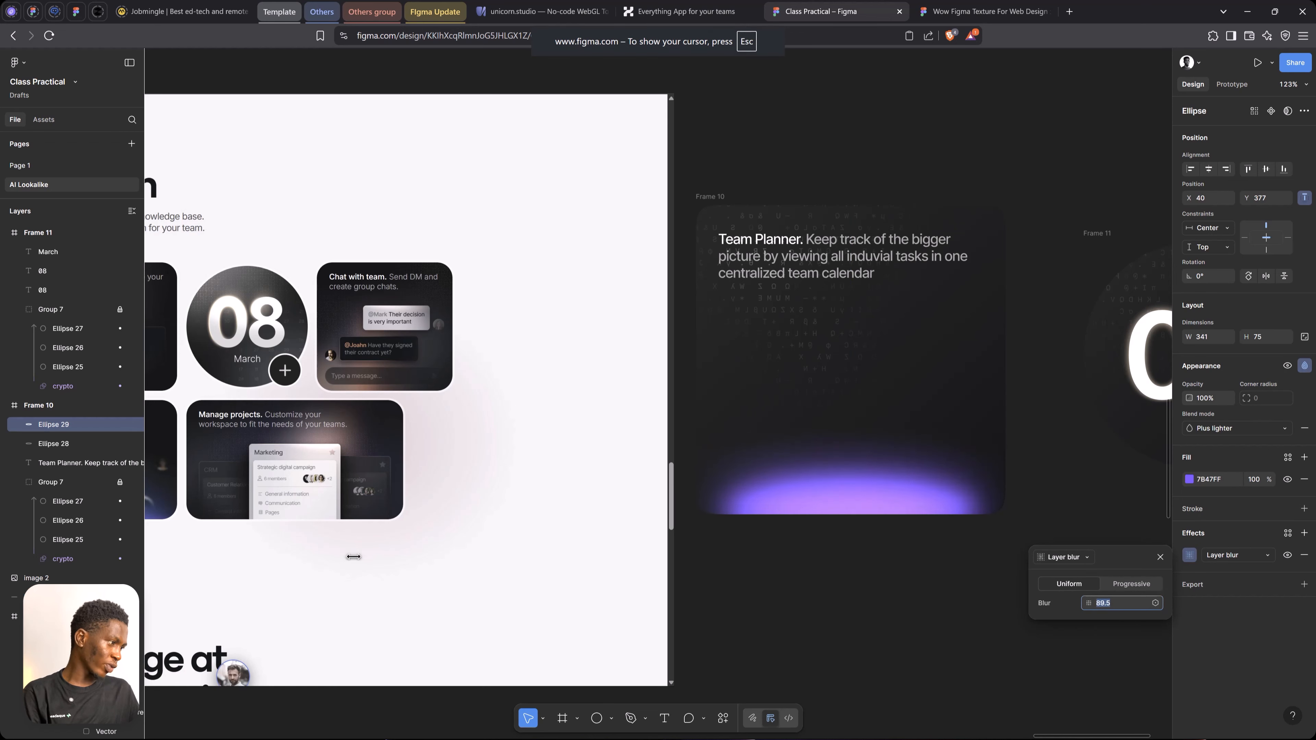
click(1160, 557)
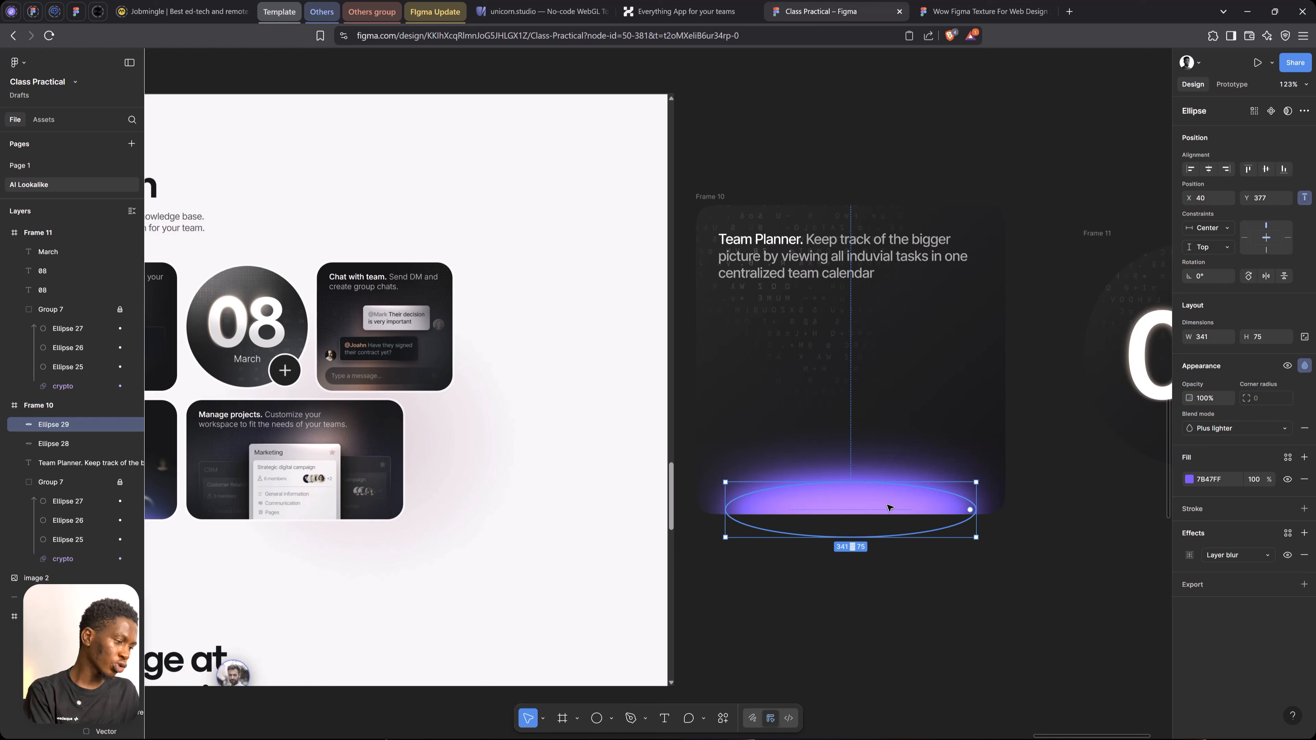
Duplicate the blurred ellipse again with Plus lighter blending and fill this copy with yellow FFDA47
key(ctrl+d)
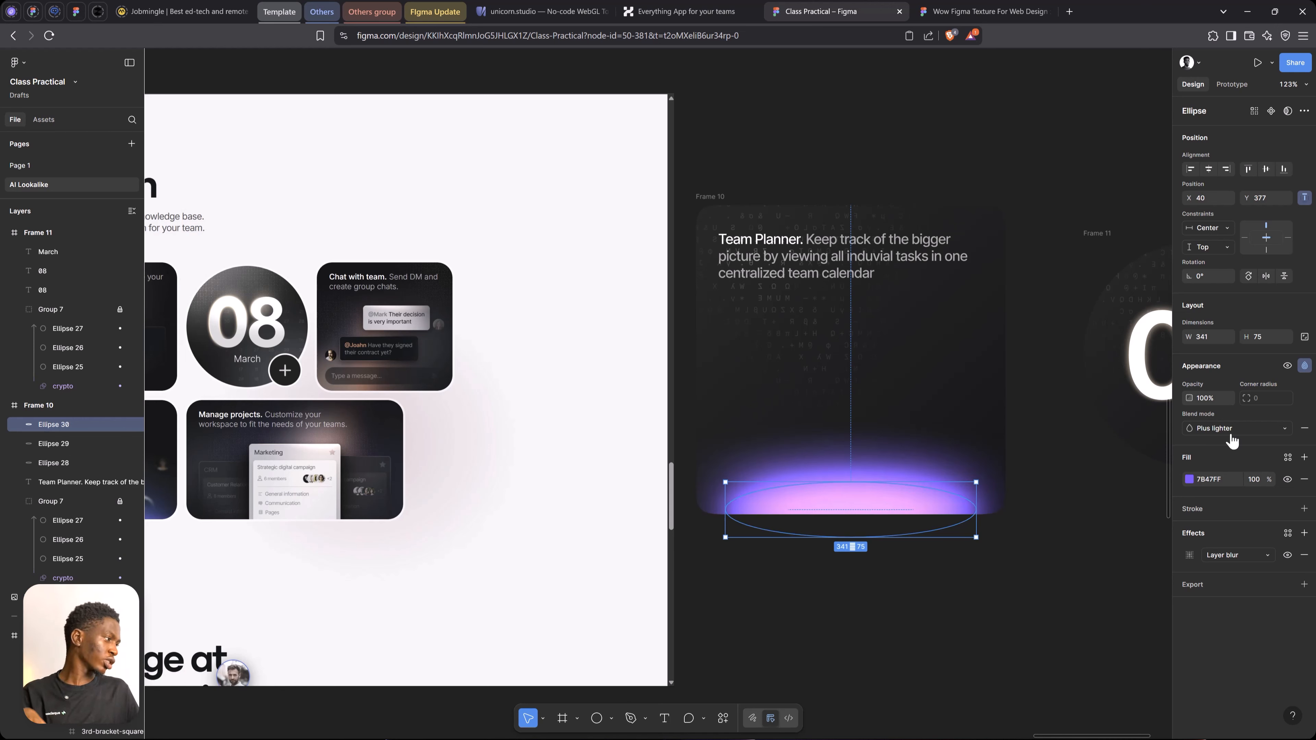
click(1304, 366)
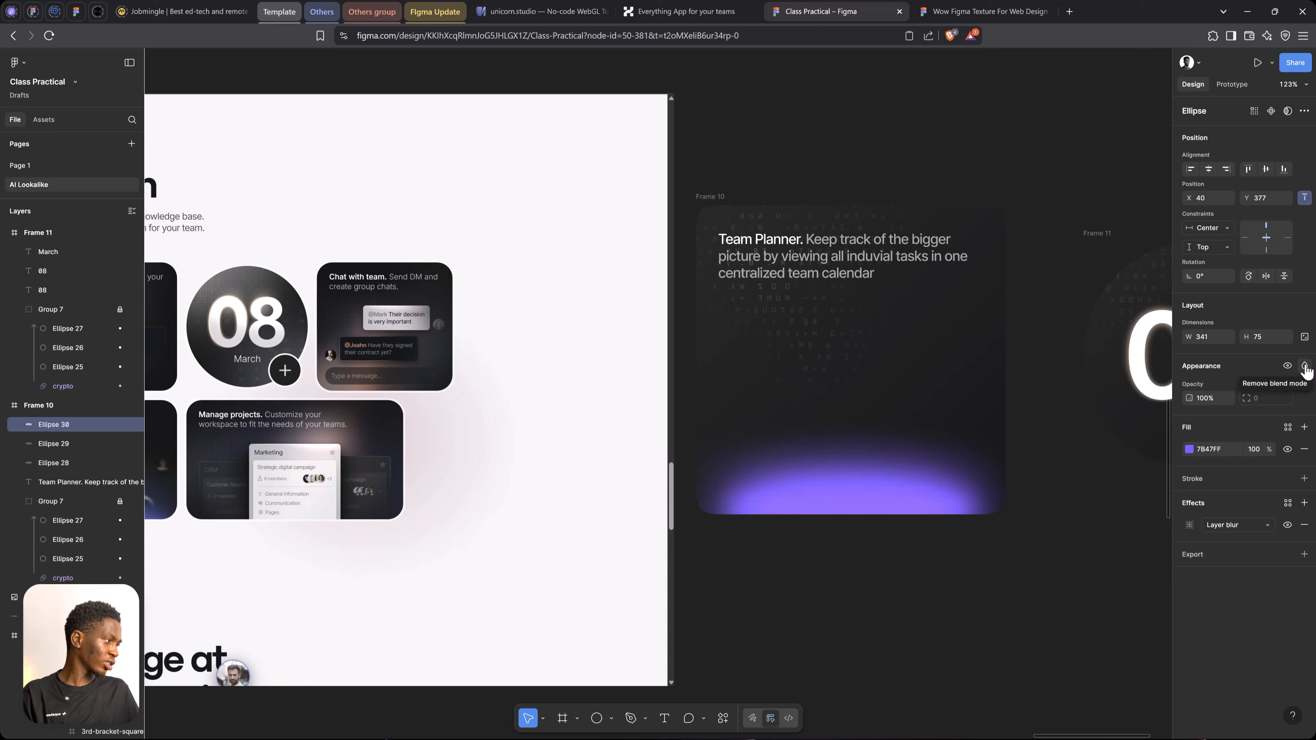
click(1304, 366)
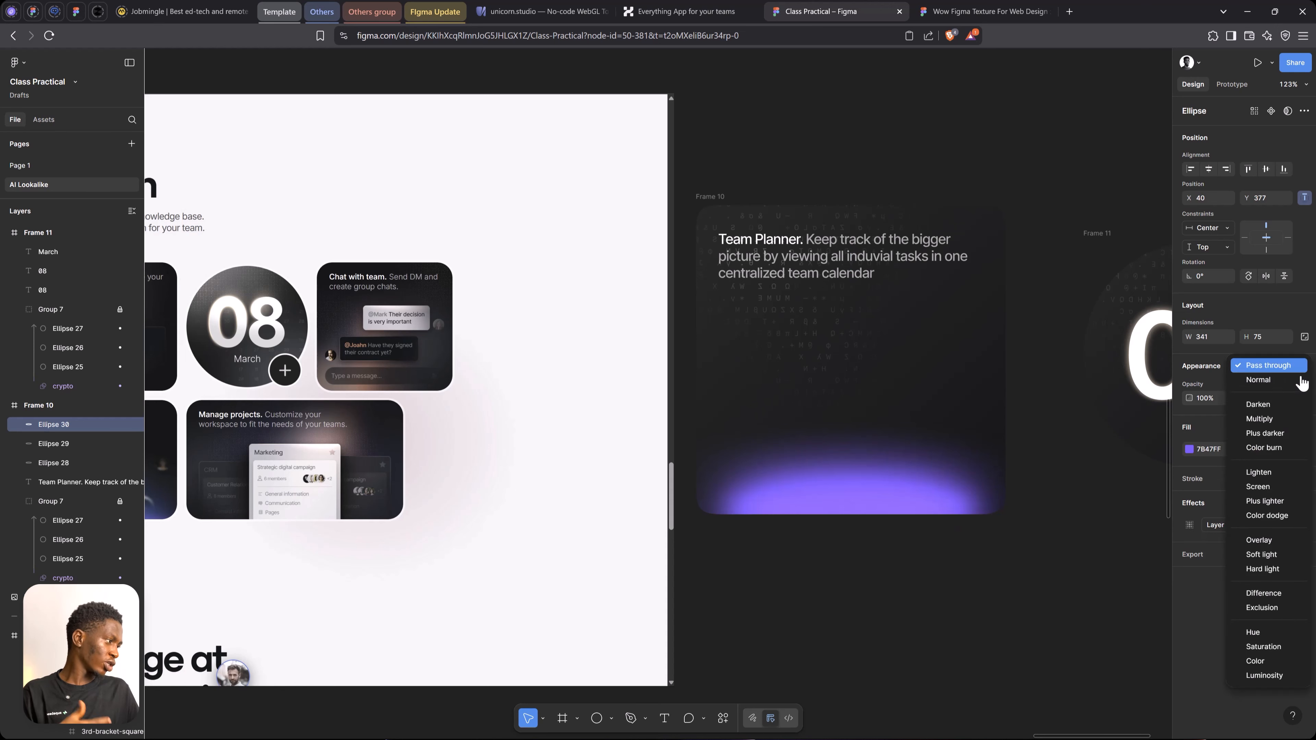
click(1285, 501)
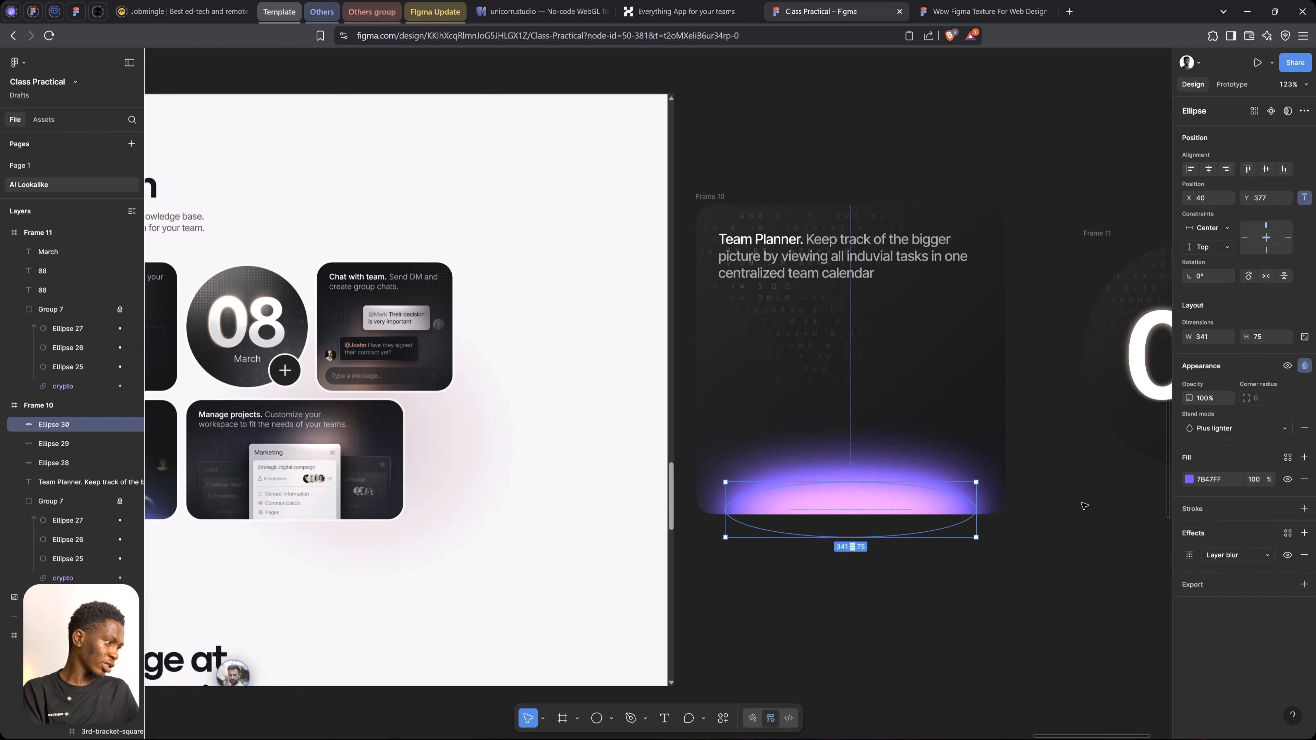
click(1190, 480)
drag(1109, 604, 1079, 603)
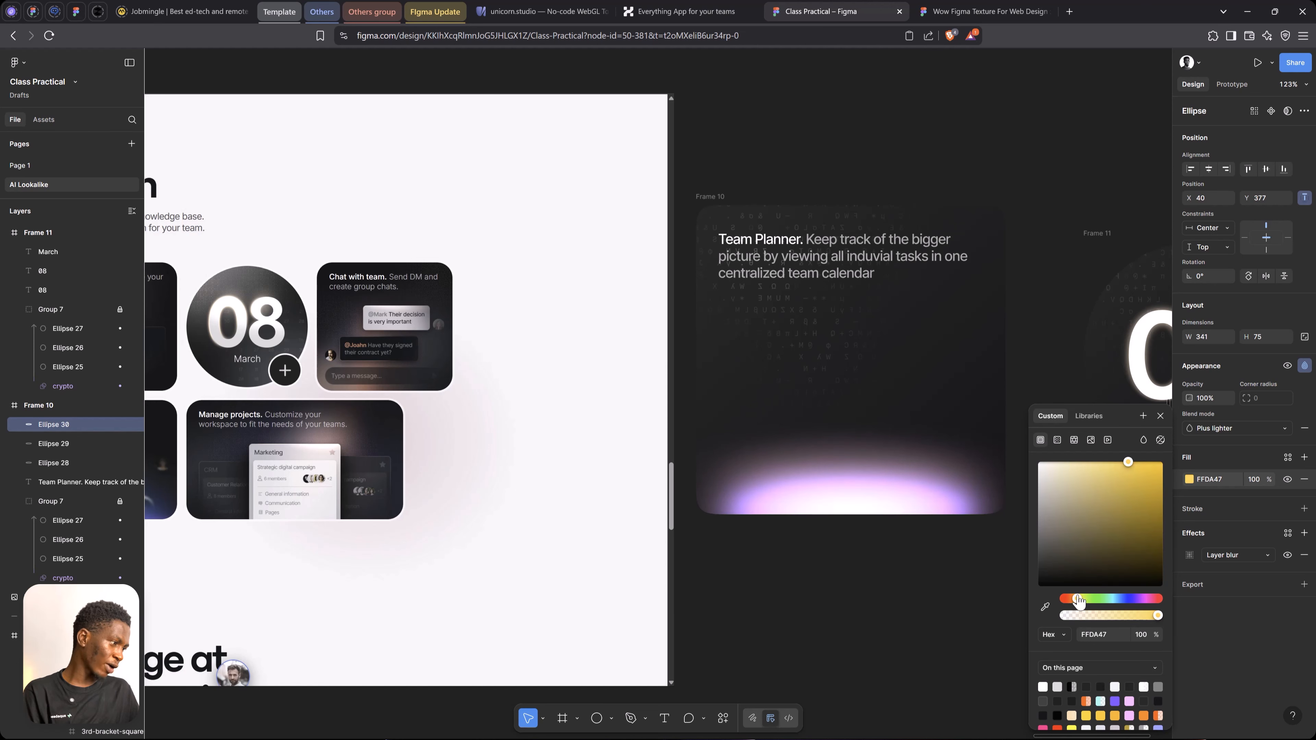
click(1160, 415)
Duplicate the yellow ellipse, narrow the copy to about 77 by 75 and place it above the glow at about X 165, Y 292
key(ctrl+d)
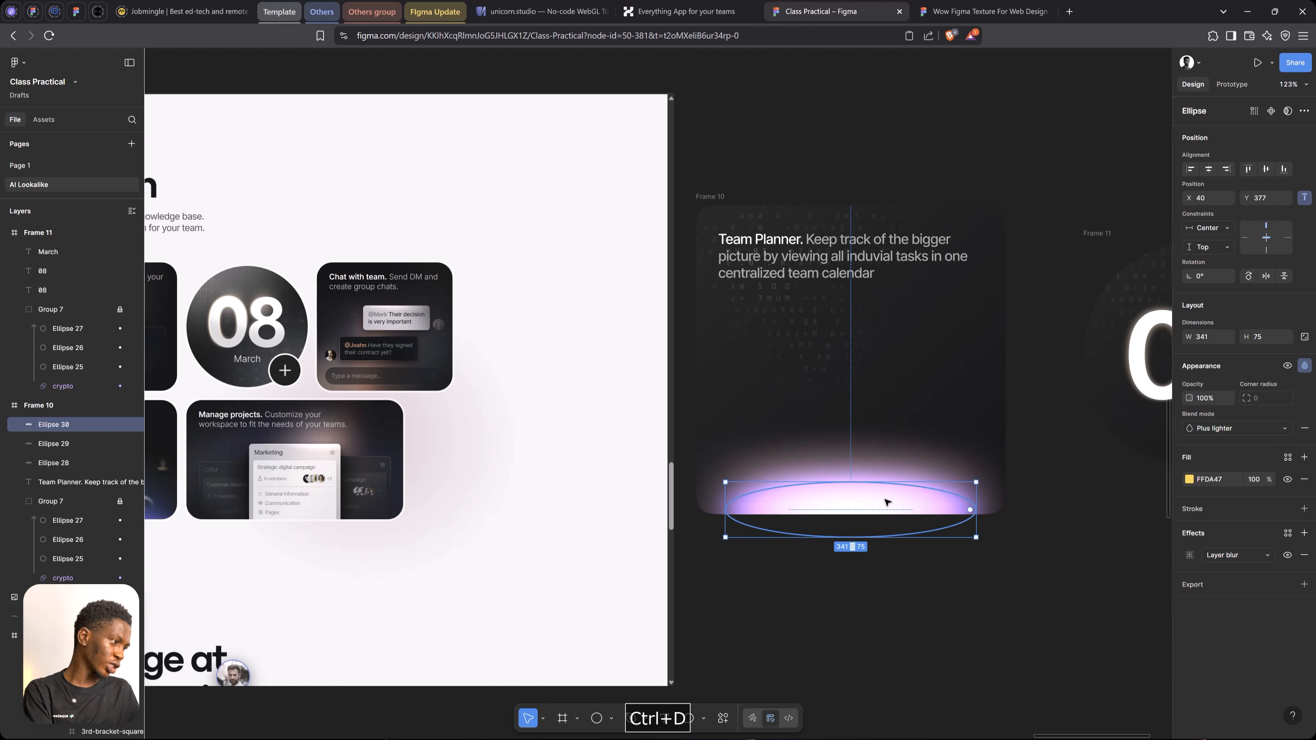
drag(975, 510, 875, 505)
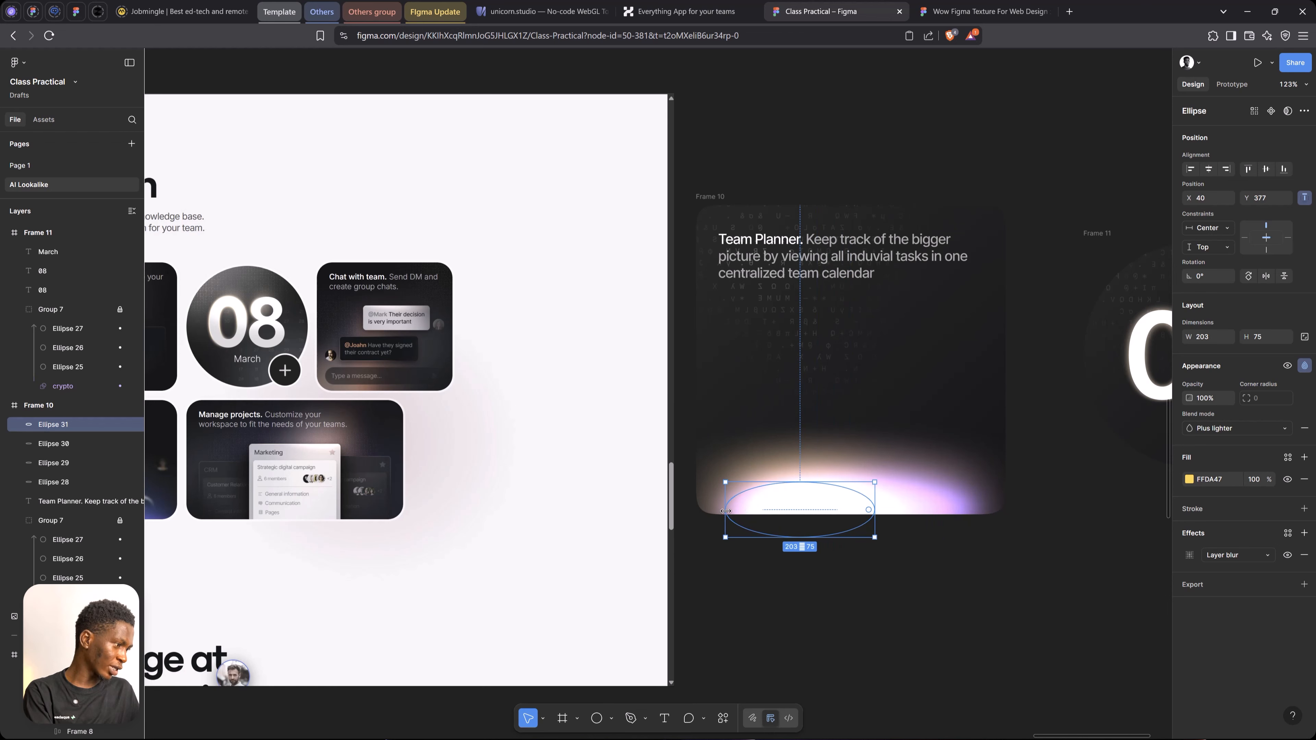
drag(725, 506, 851, 446)
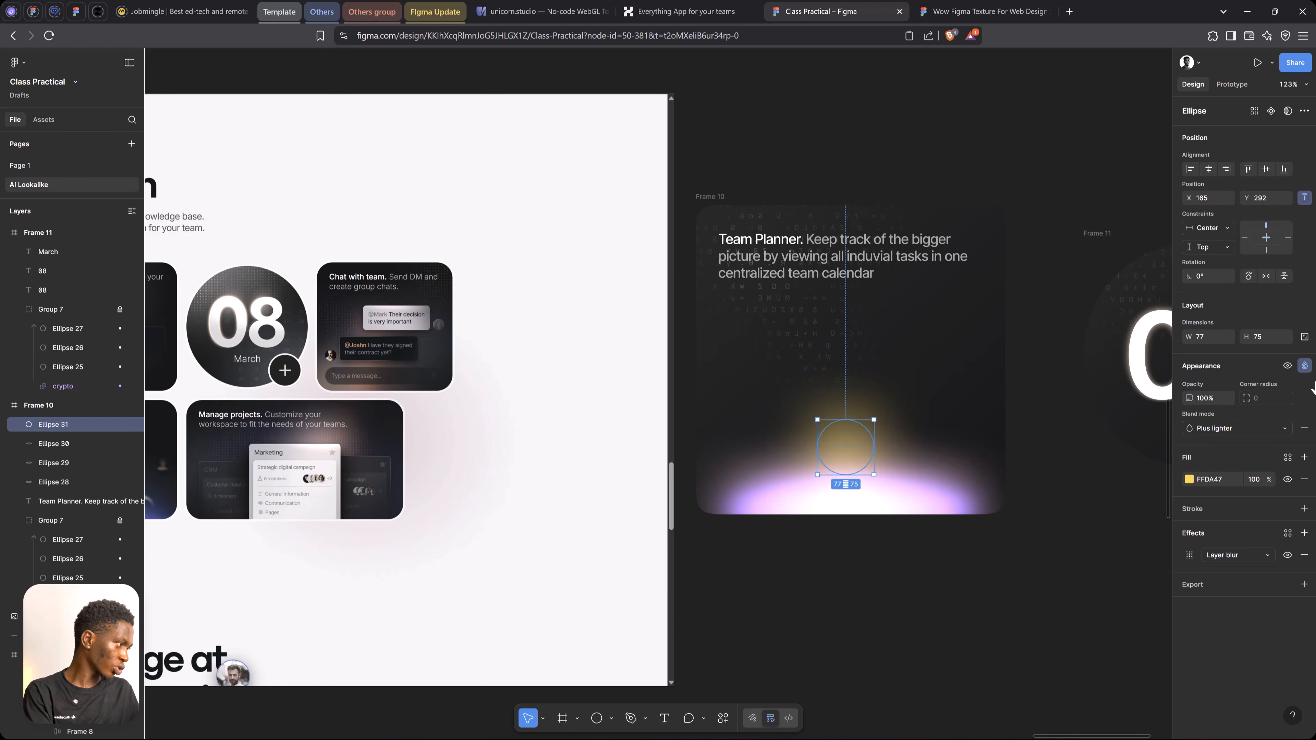
Reapply Plus lighter blending to the small yellow circle and set its layer blur to 40.5
click(1305, 366)
click(1305, 366)
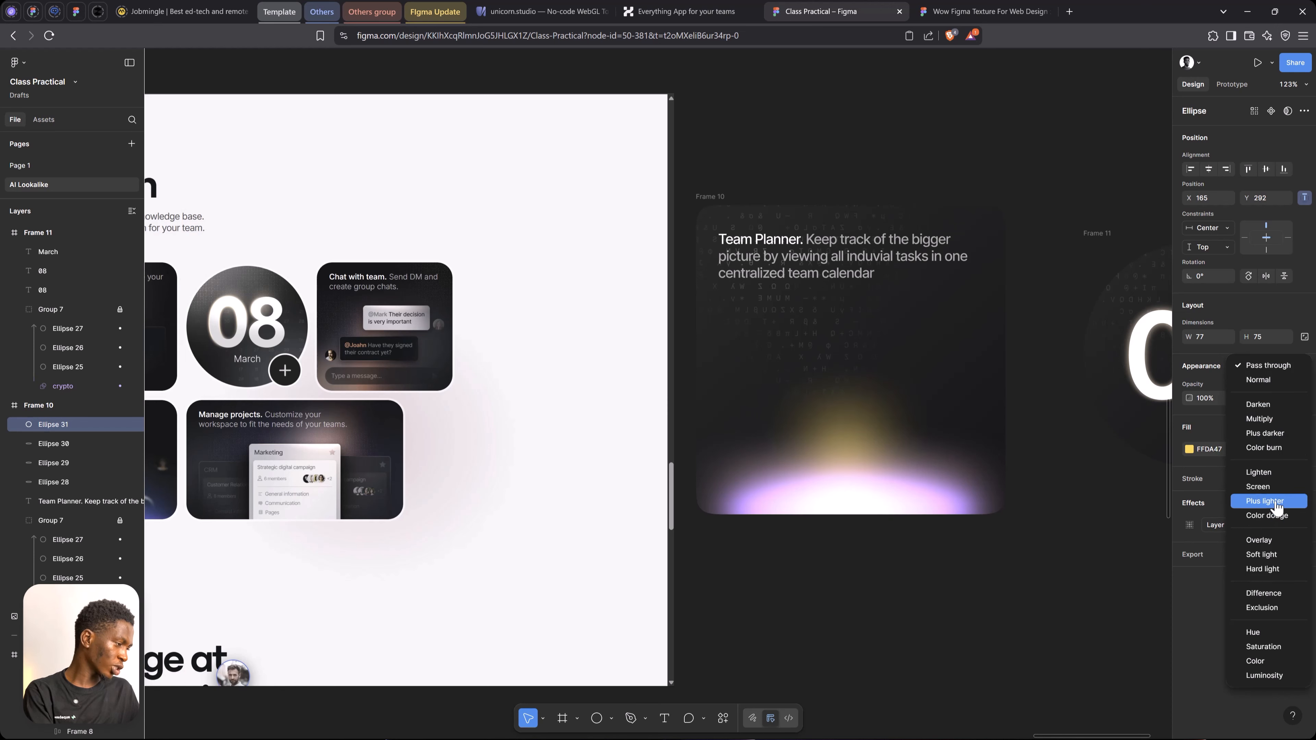
click(1264, 501)
click(1190, 555)
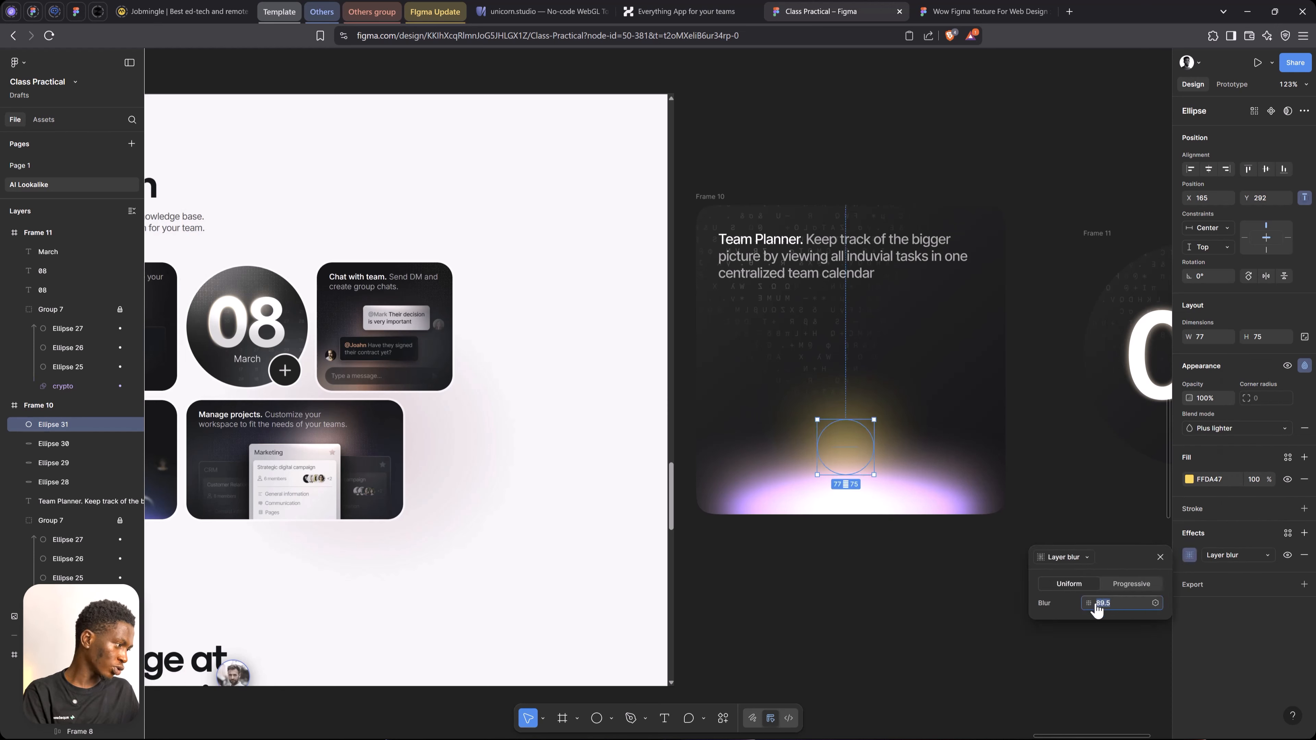
drag(1097, 610, 512, 517)
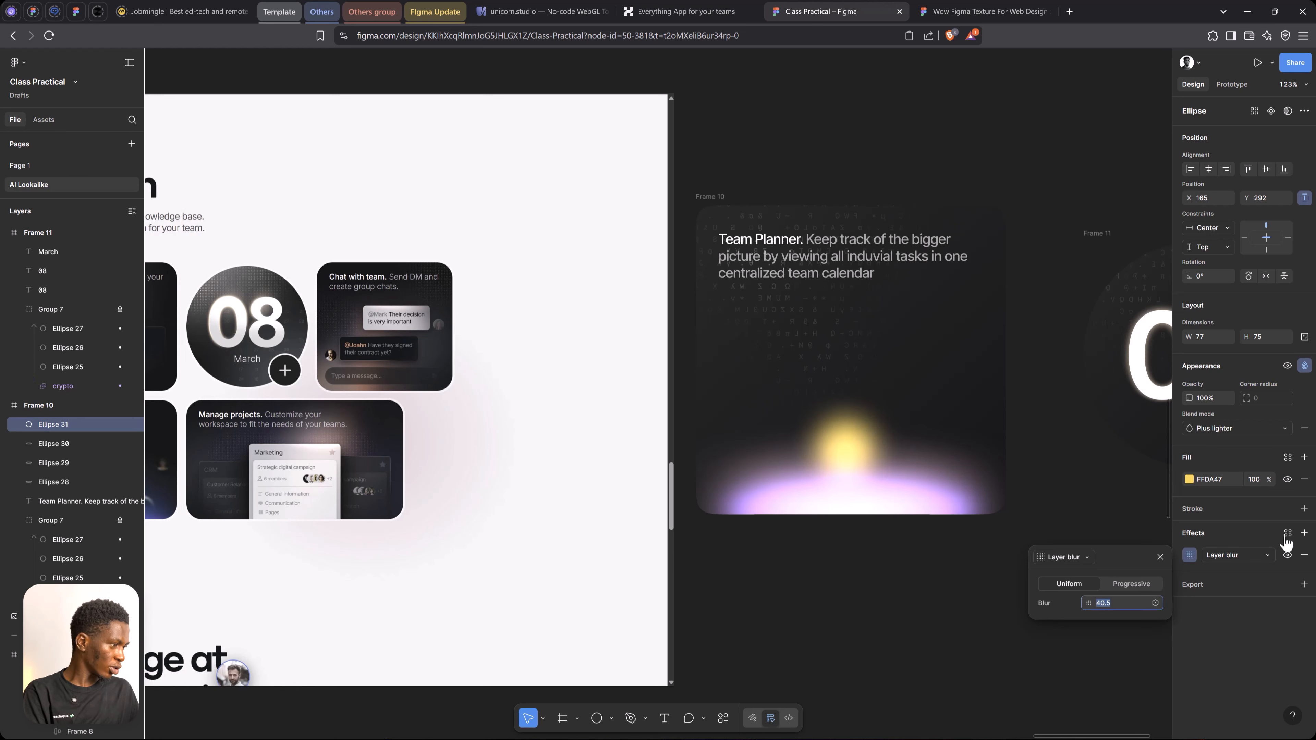
Stack two copies of the yellow circle upward into a beam, the topmost at about X 162, Y 256
mouse_move(845, 450)
mouse_down()
mouse_move(845, 477)
mouse_move(846, 430)
mouse_up()
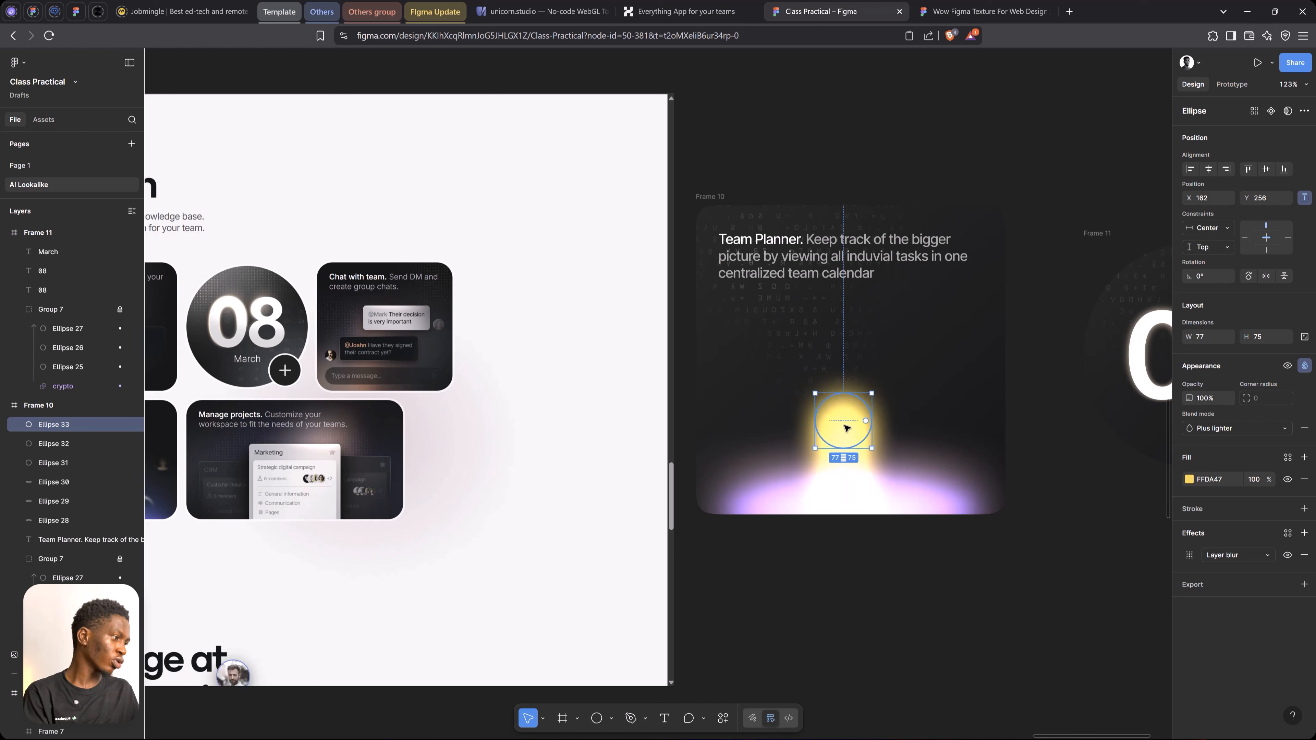
click(859, 574)
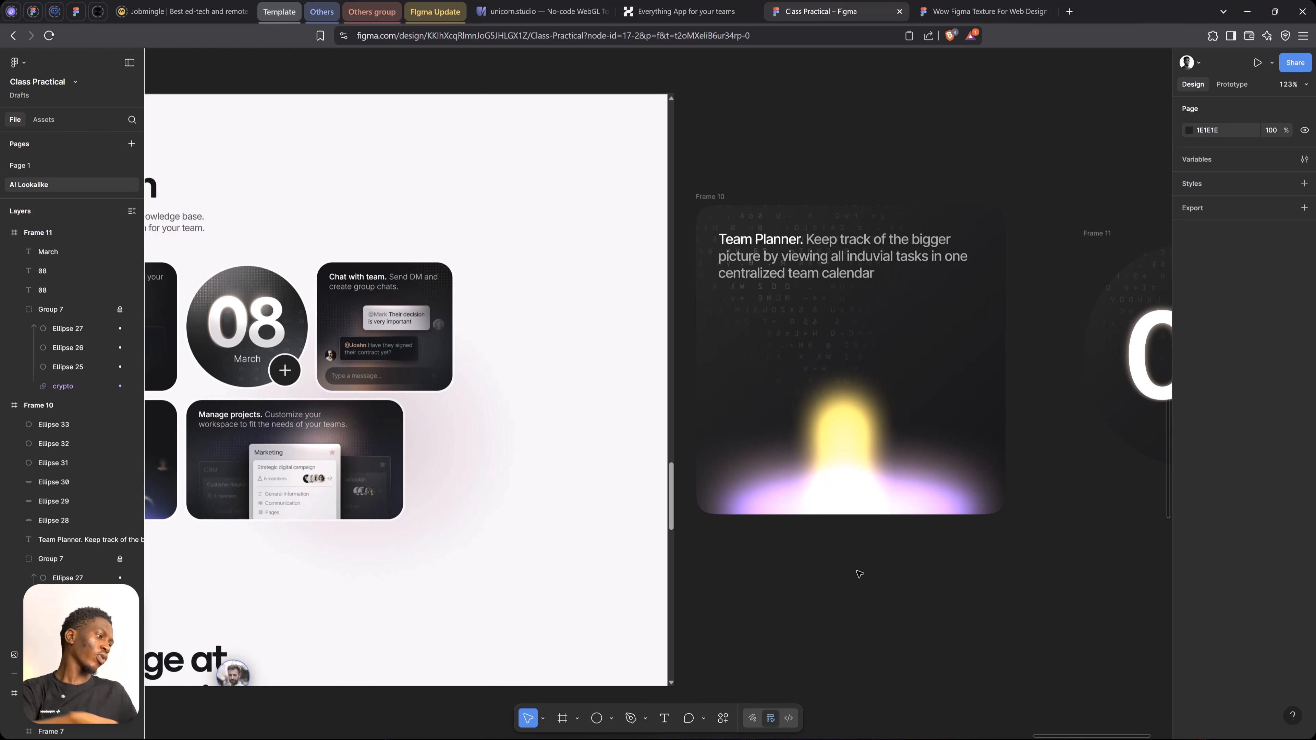
Copy the yellow circle to the Team Planner card's lower-left corner at about X -19, Y 368 and set its layer blur to 48
click(837, 429)
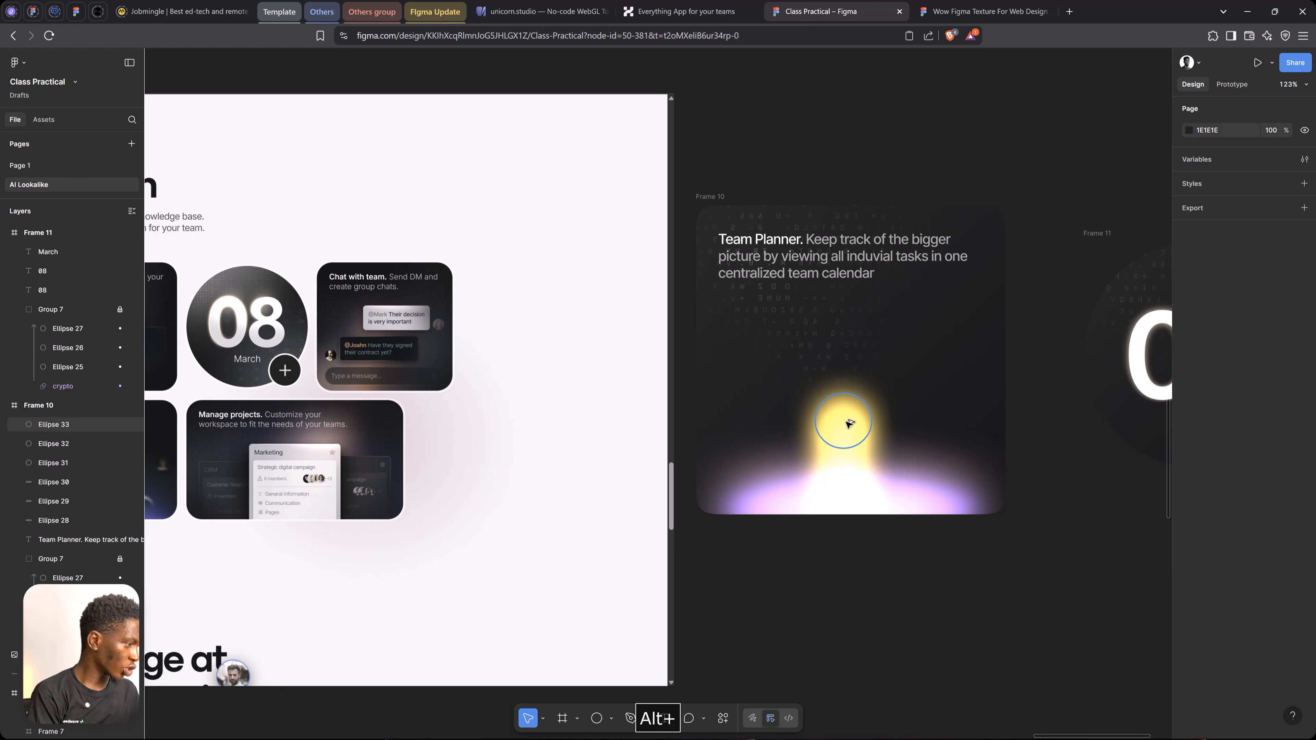
drag(848, 431, 759, 502)
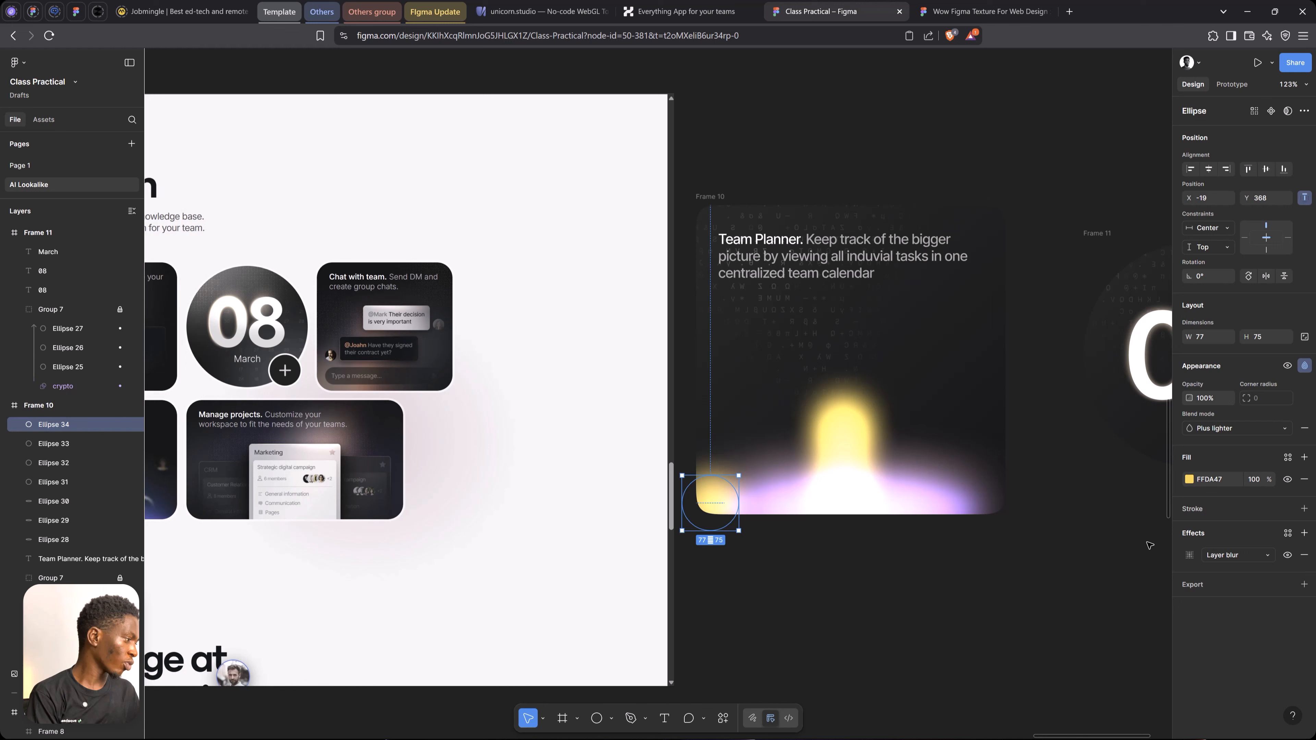
click(1190, 556)
drag(1094, 604, 1190, 599)
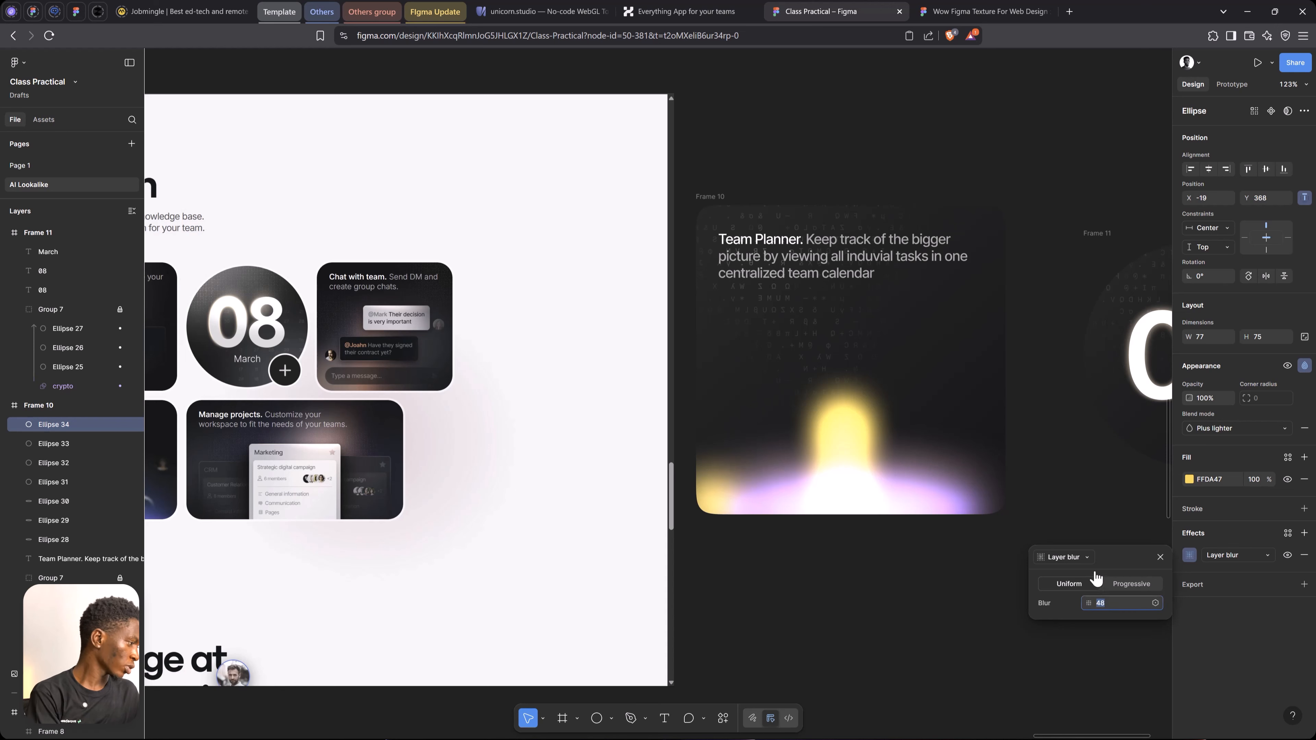
click(1161, 558)
click(997, 519)
Copy the round 08 date card into the Team Planner card, scale it to about 162 by 162 and centre it horizontally at Y 124
scroll(997, 517, down, 3)
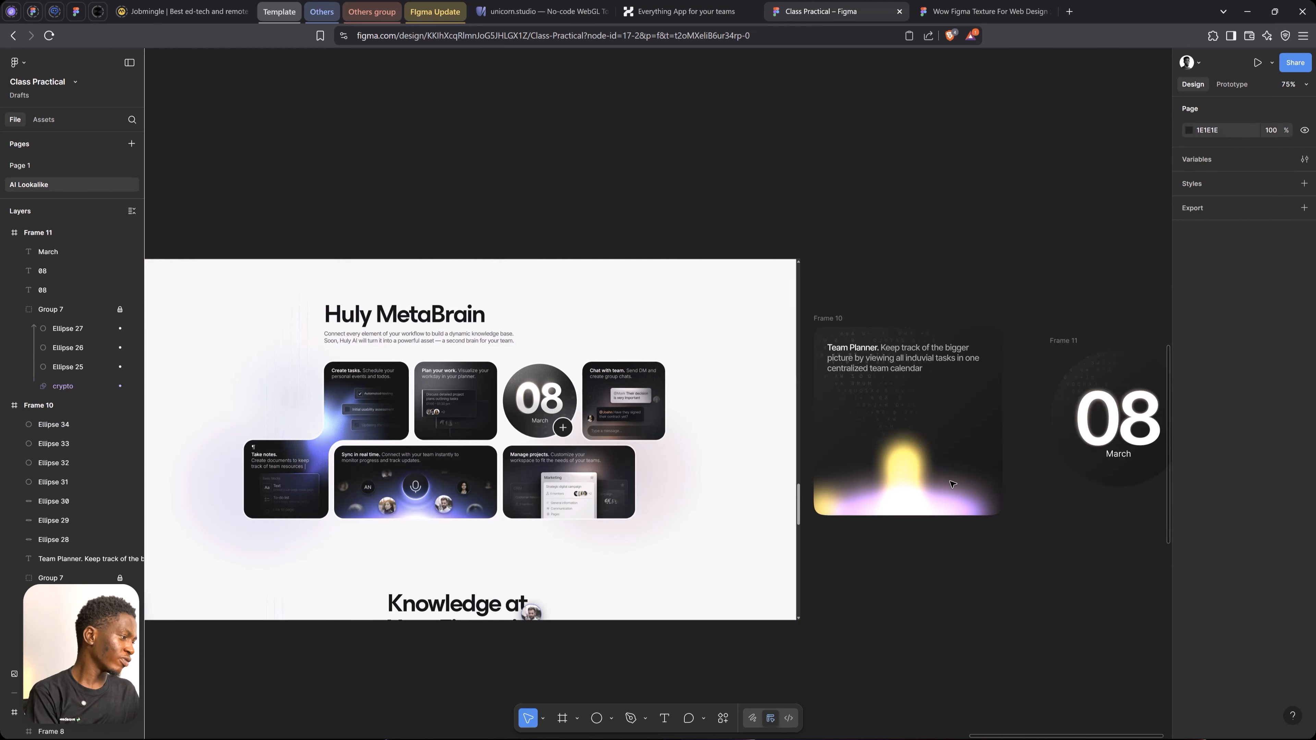
drag(944, 404, 811, 397)
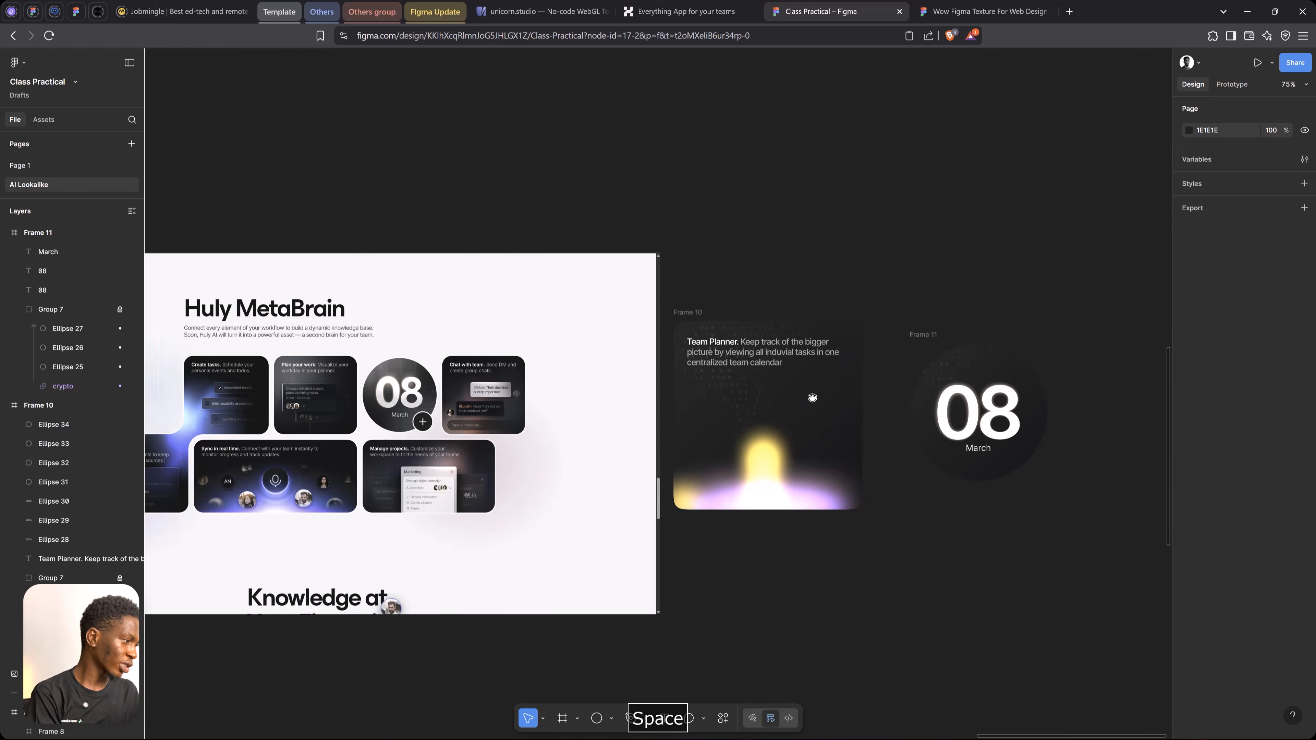
click(933, 336)
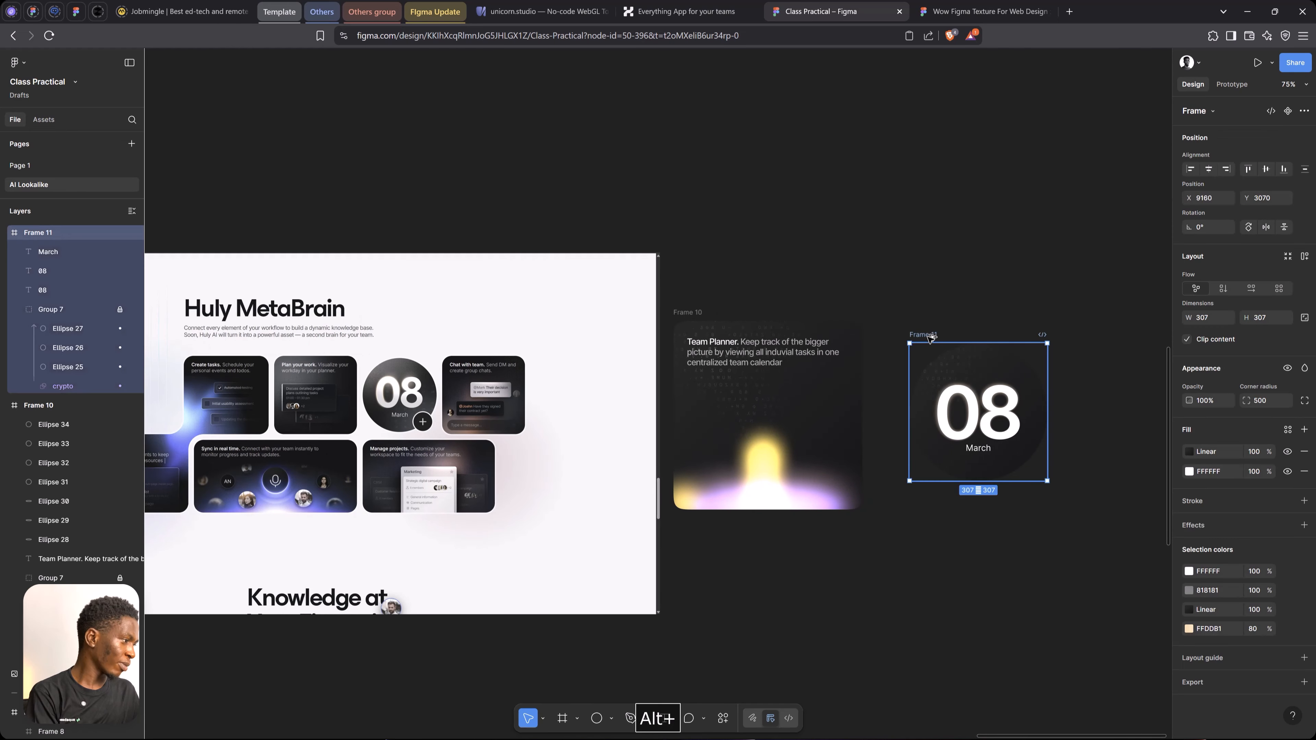
drag(875, 528, 863, 553)
key(k)
drag(960, 608, 750, 385)
key(v)
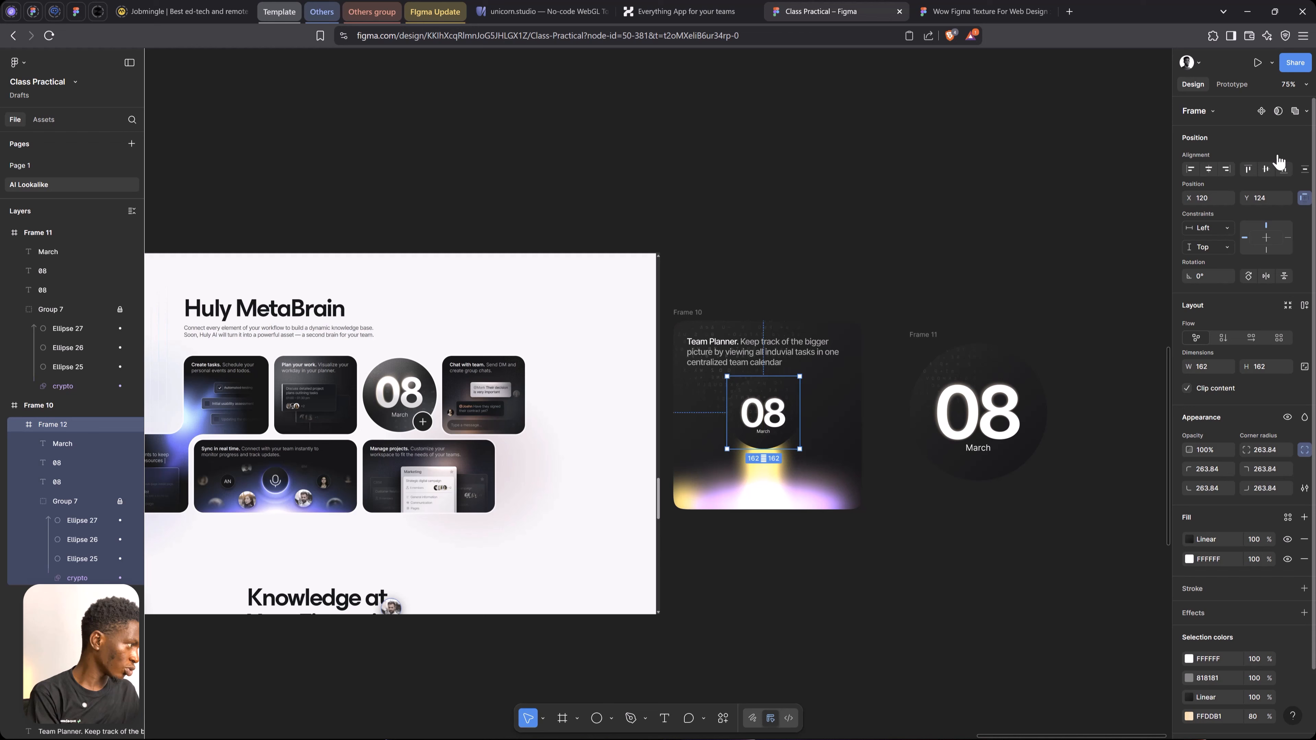
click(1208, 169)
Set the opacity of the texture group, Group 7, inside the small date card to 20%
scroll(785, 413, up, 5)
key(space)
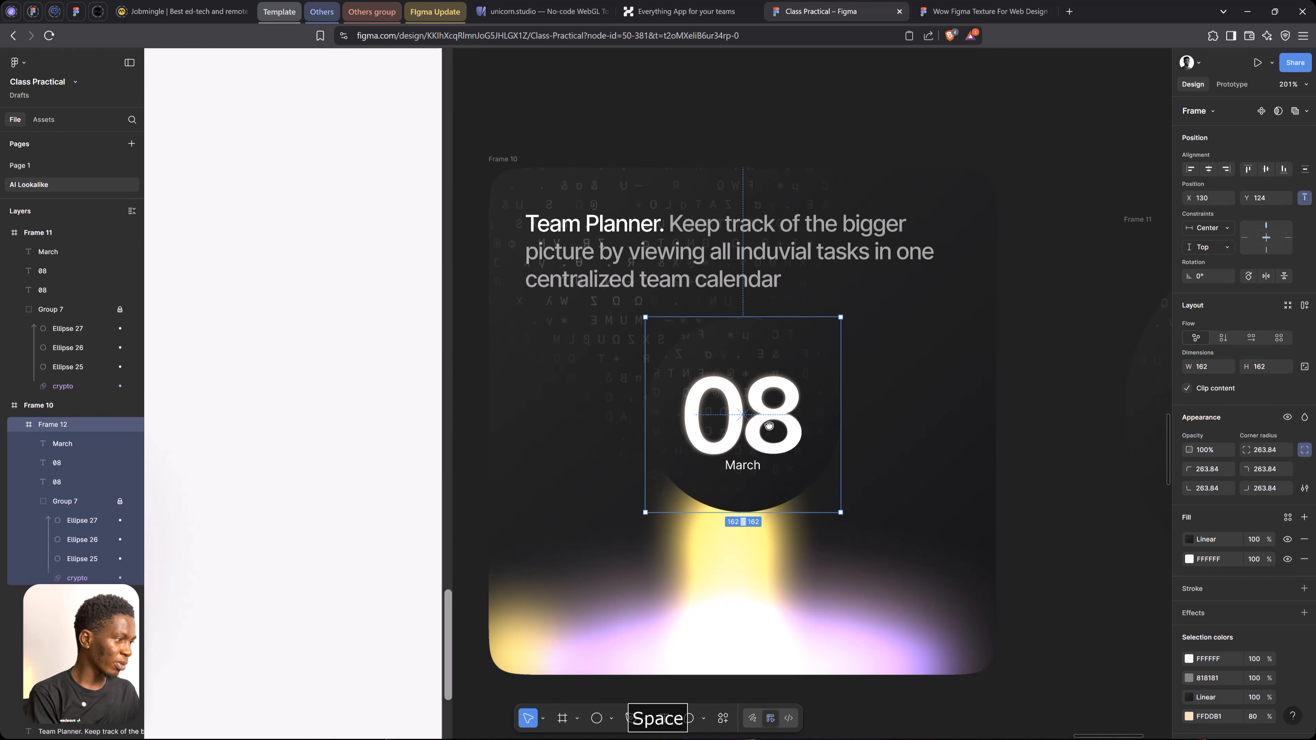
drag(774, 437, 774, 406)
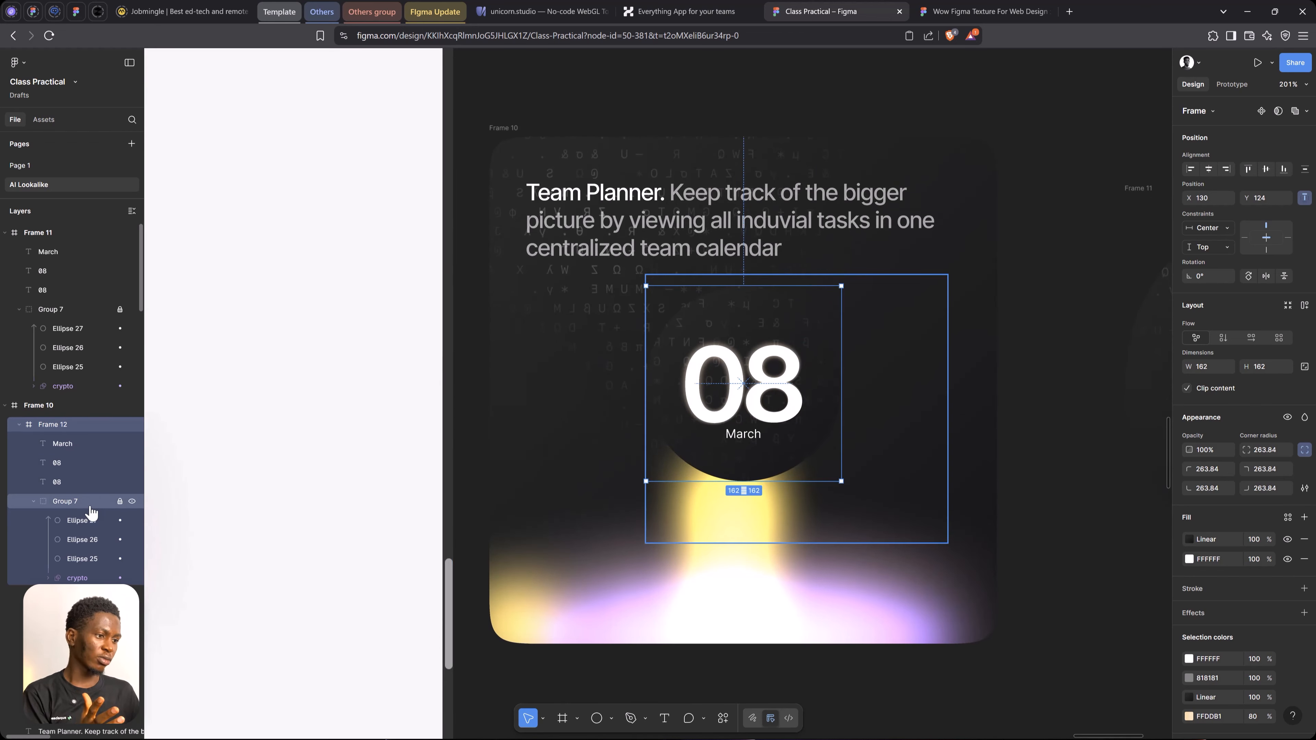
click(109, 506)
key(2)
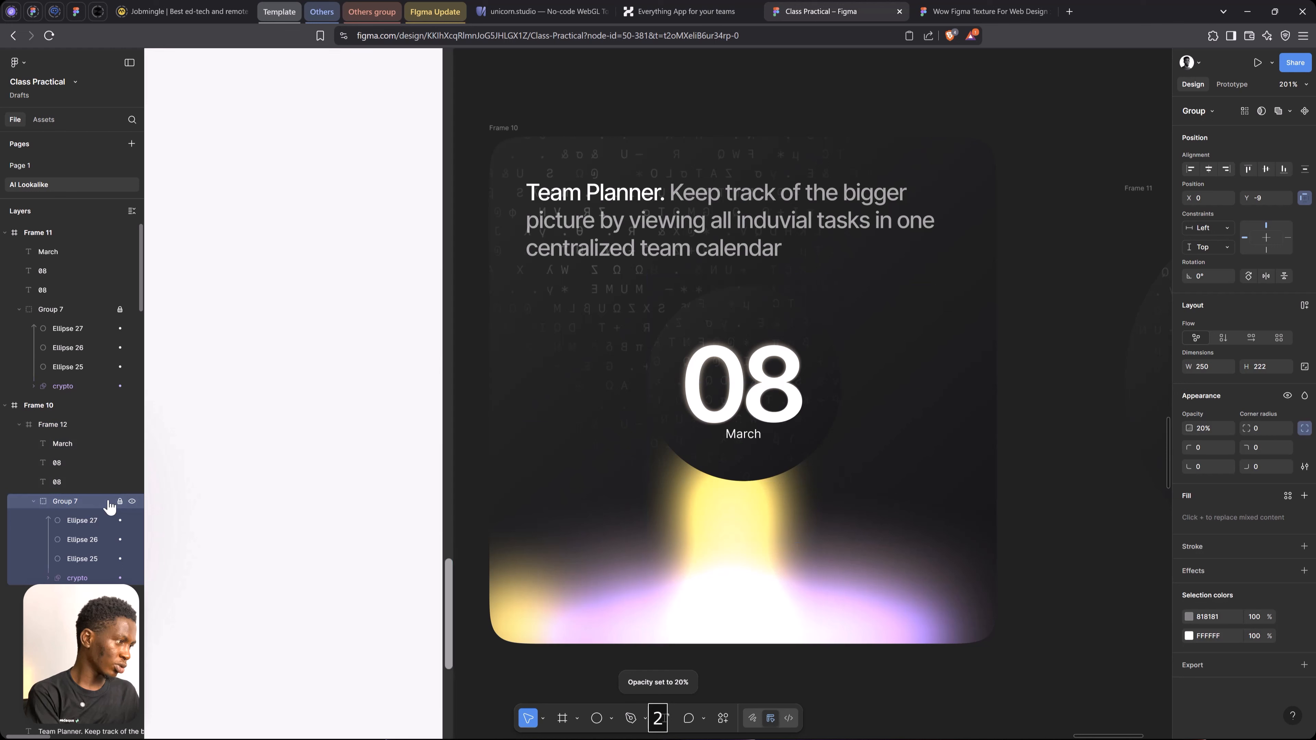
key(1)
key(2)
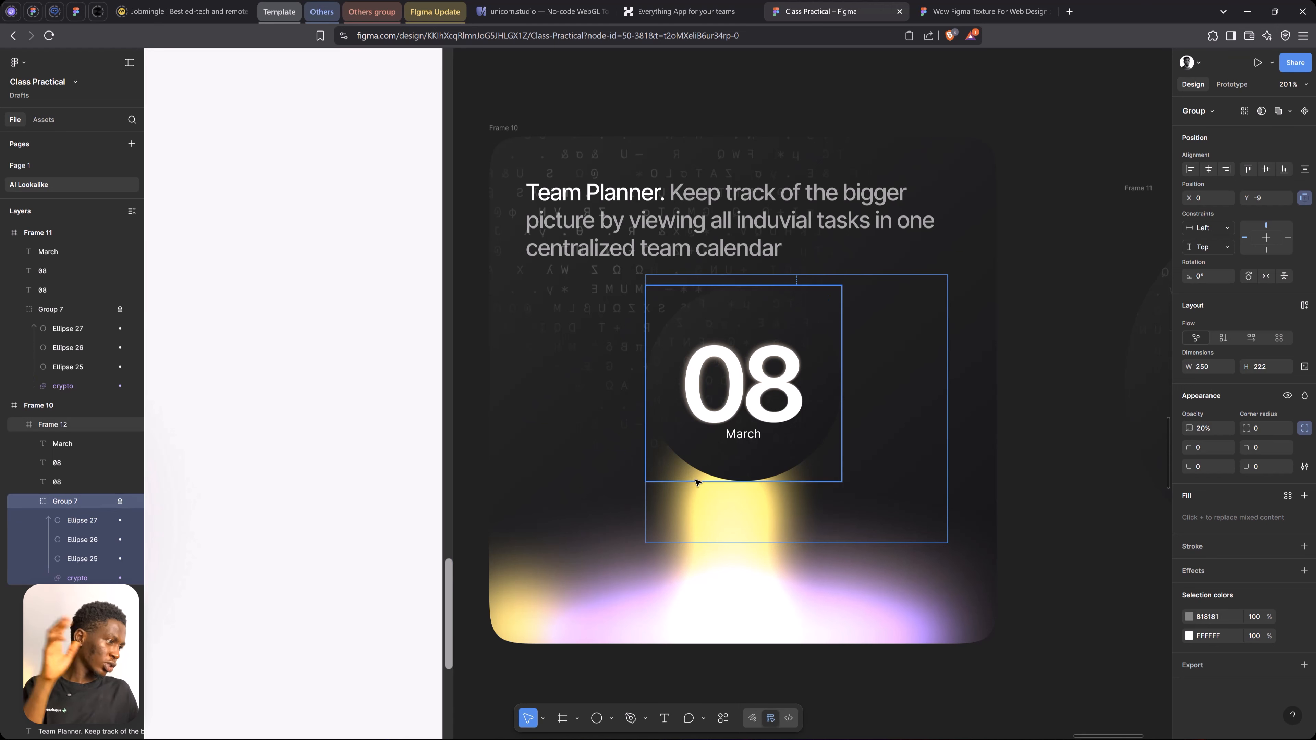
Add a drop shadow to the small date card, Frame 12, with a Y offset of 17
click(62, 426)
scroll(1233, 670, down, 3)
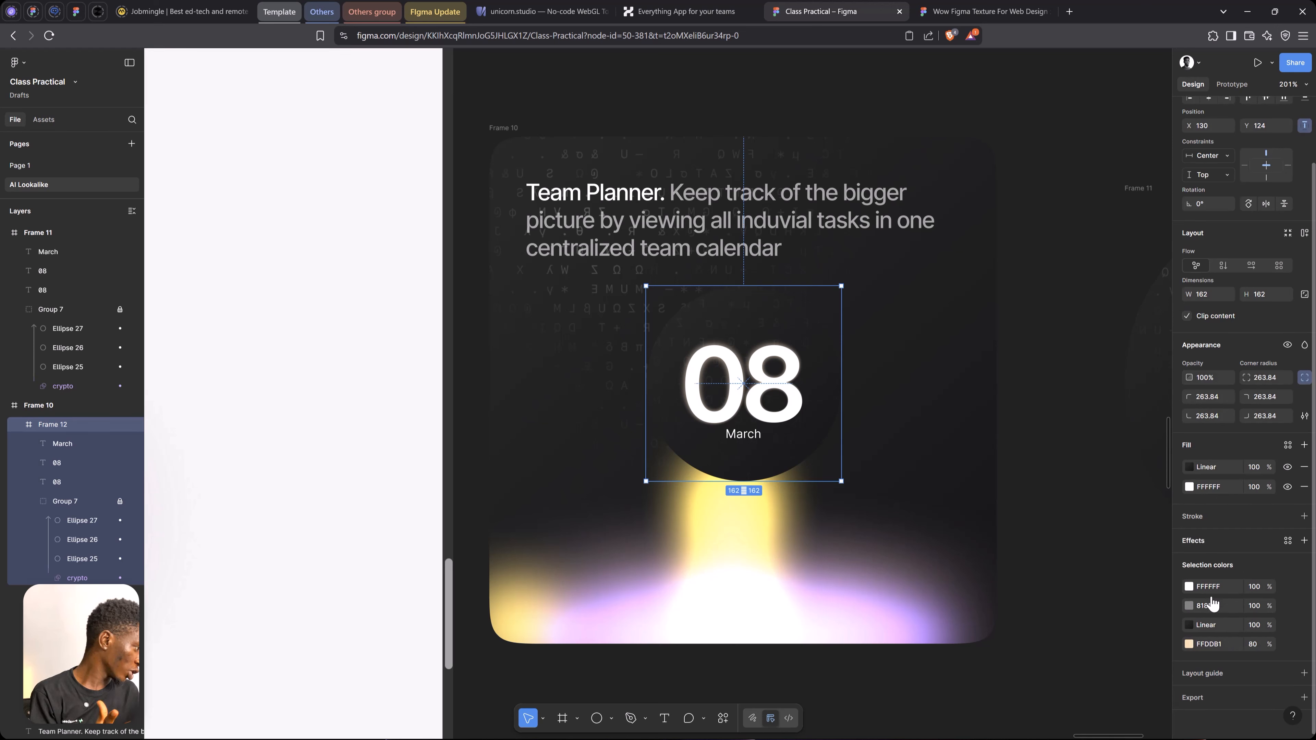
click(1197, 549)
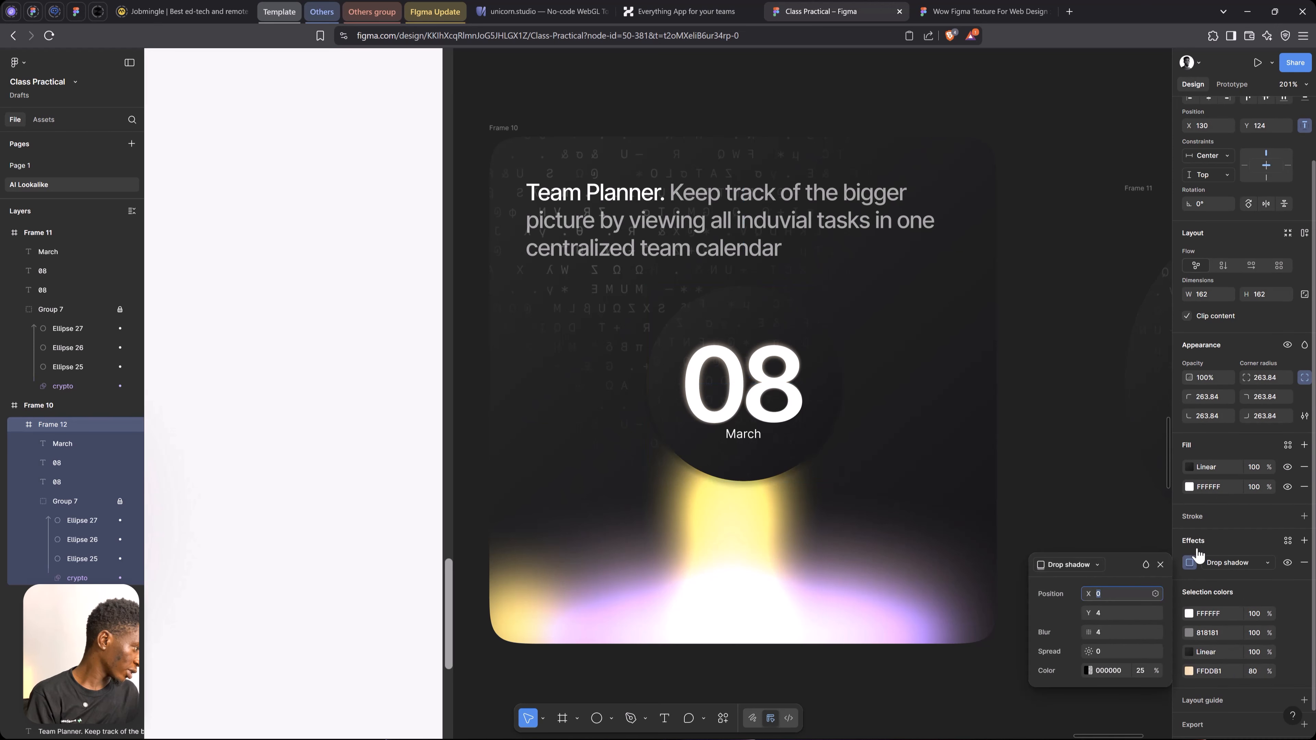
drag(1088, 613, 1102, 613)
Set the small date card's drop shadow colour to yellow FFE017 at 100% opacity
click(1087, 674)
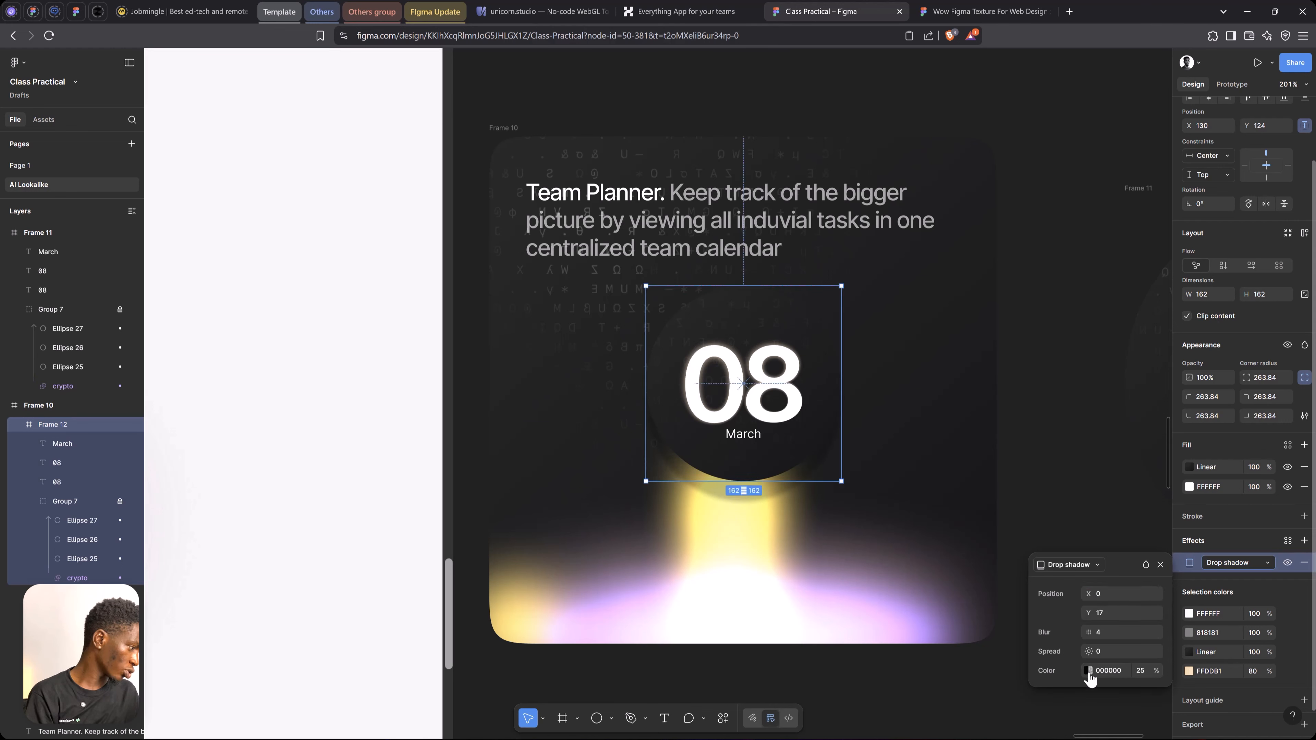
click(1088, 672)
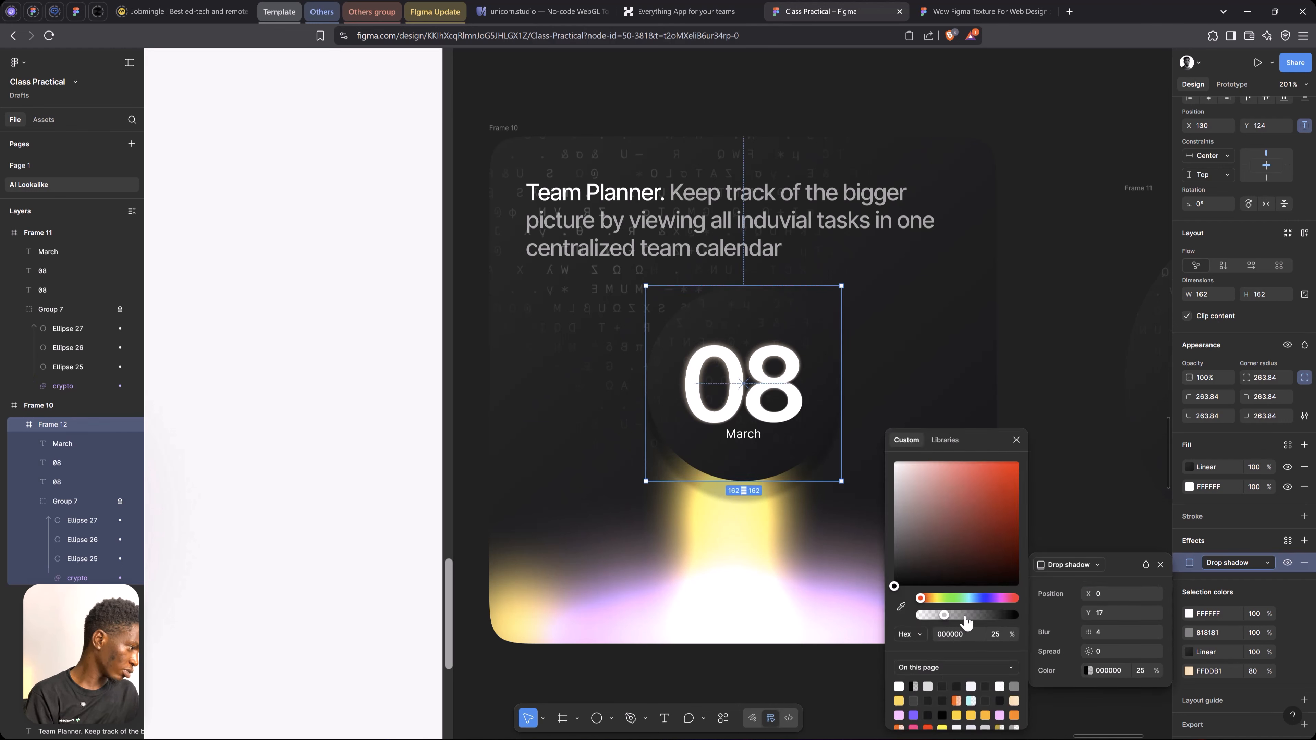
drag(965, 617, 1023, 617)
click(944, 599)
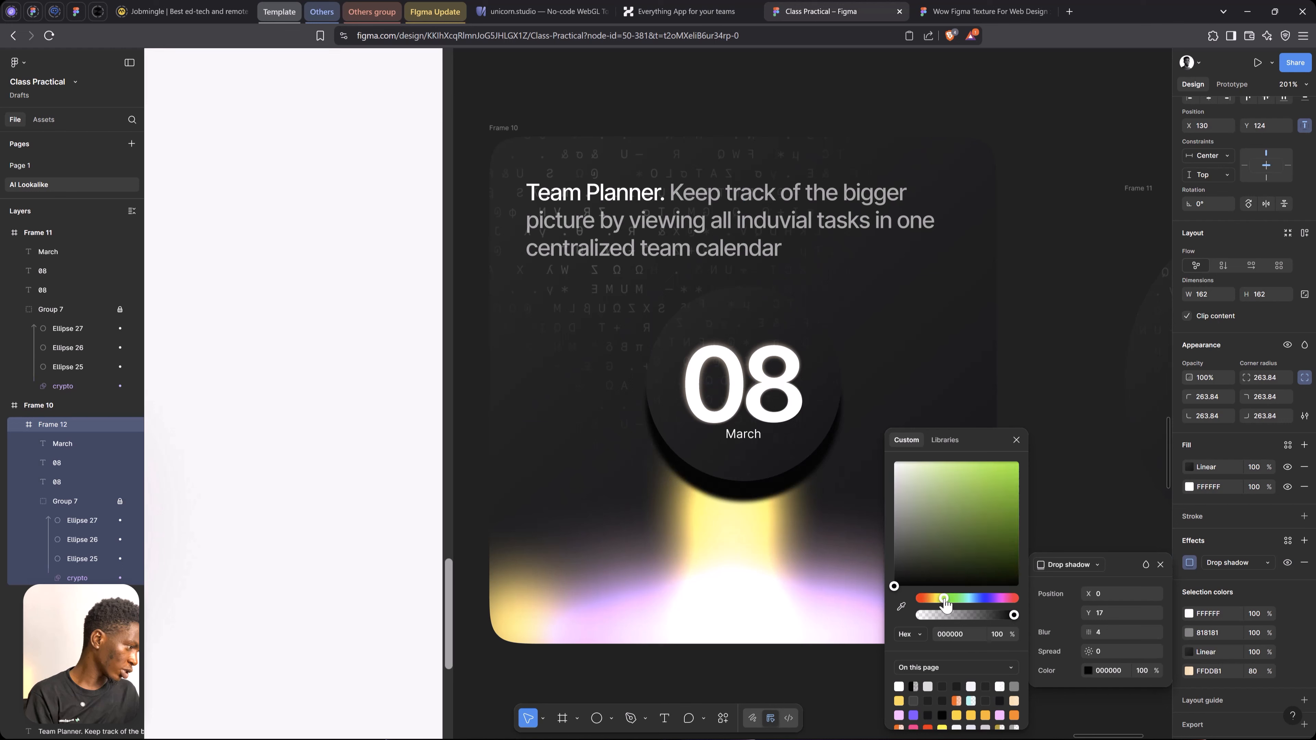
drag(944, 599, 937, 603)
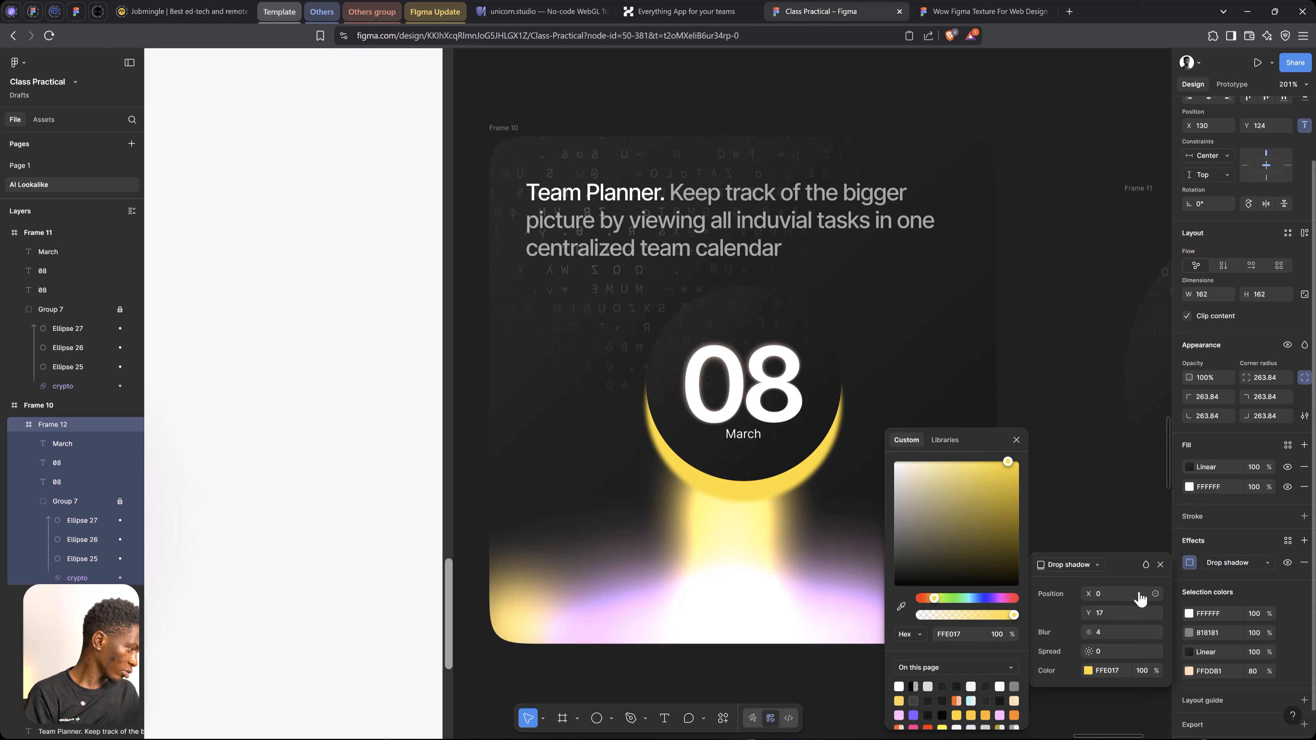
Set the small date card's drop shadow blend mode to Plus lighter and its Y offset to 9
click(1146, 565)
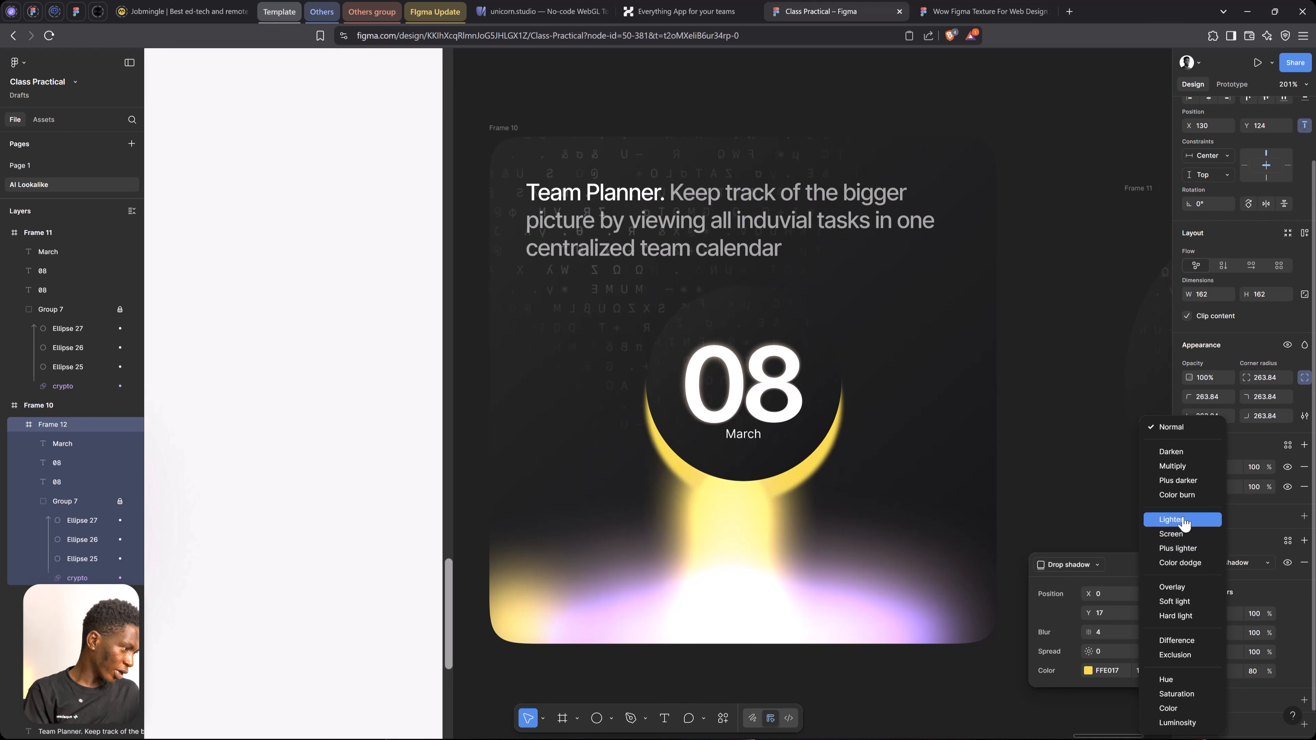
click(1194, 548)
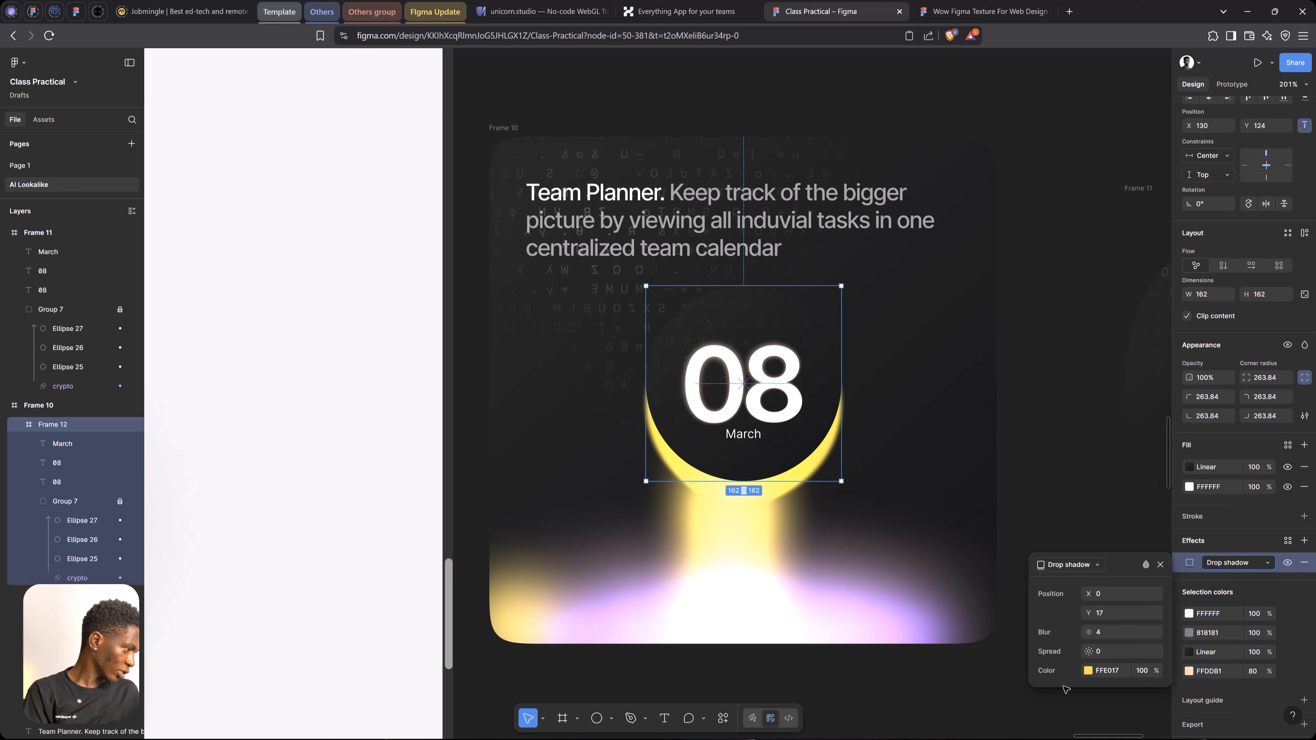
drag(1078, 613, 1079, 612)
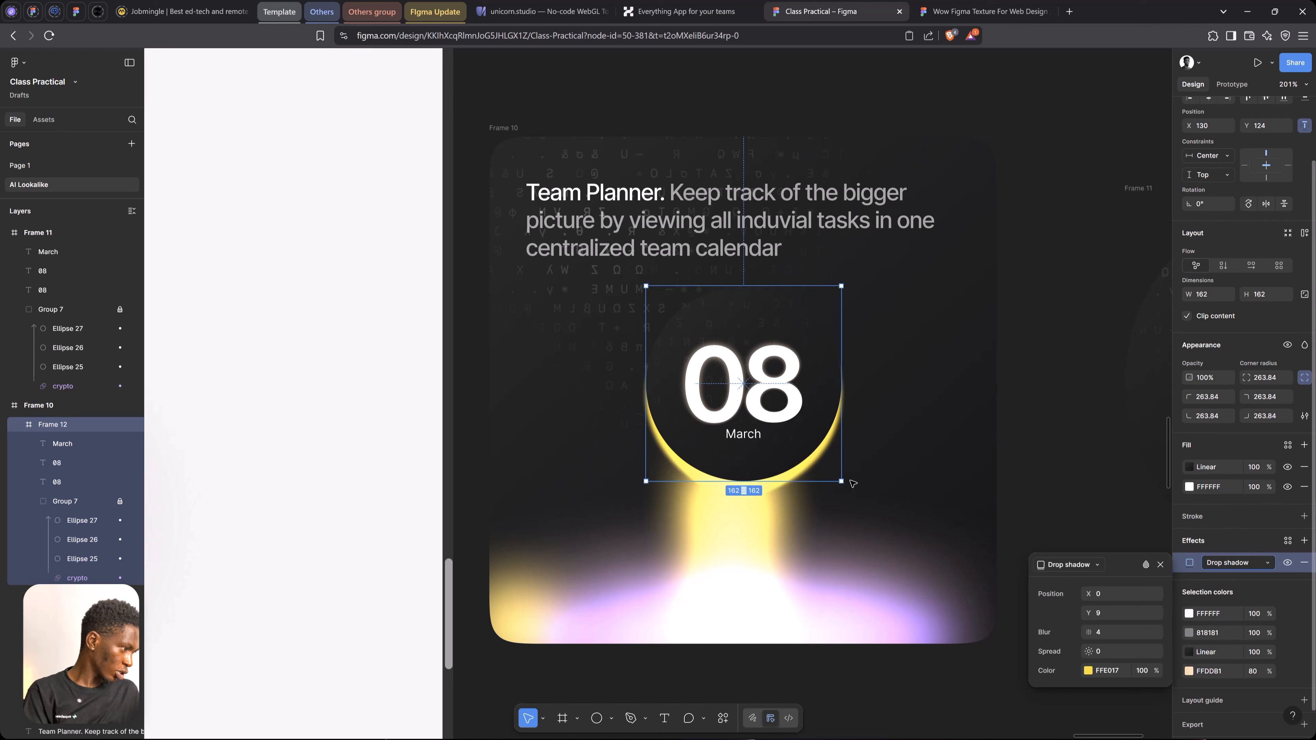
Set the small date card's drop shadow to X offset 0, blur 15.7 and spread -6
drag(1088, 594, 1229, 628)
click(1084, 595)
text(0)
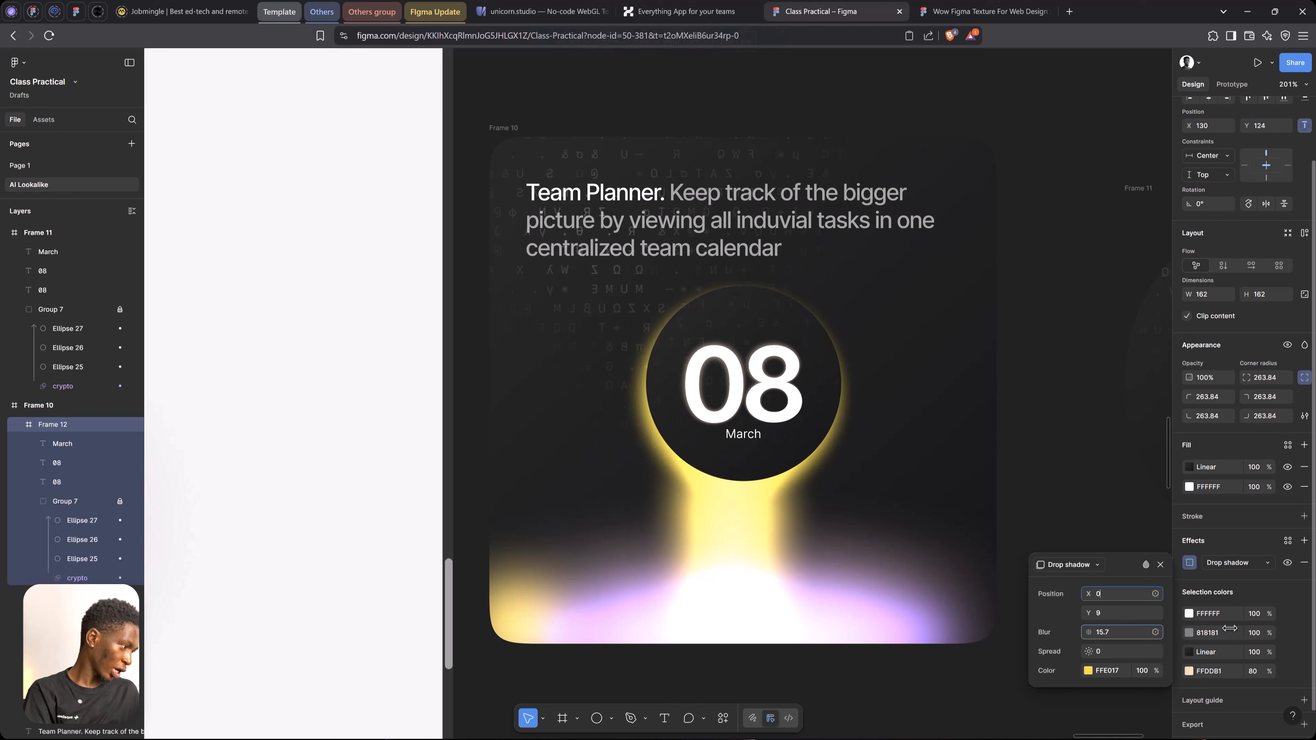
drag(1088, 651, 1083, 651)
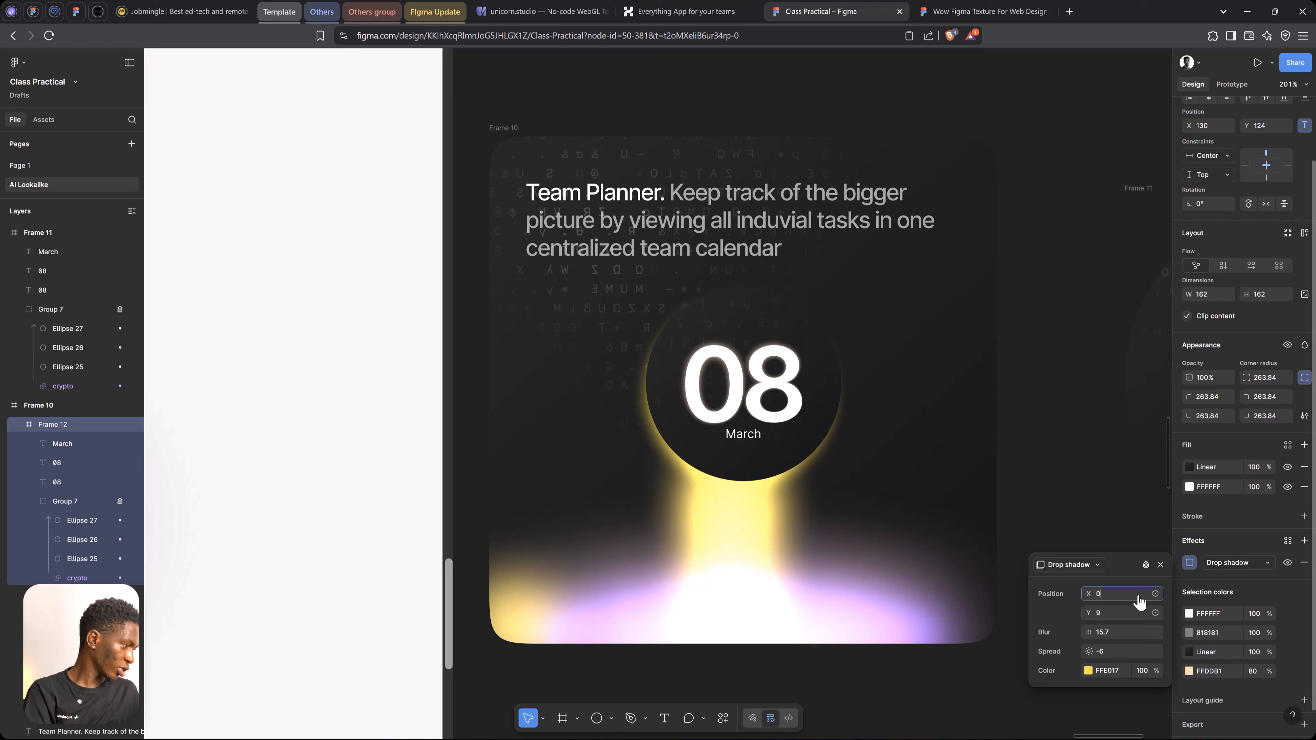
click(1159, 565)
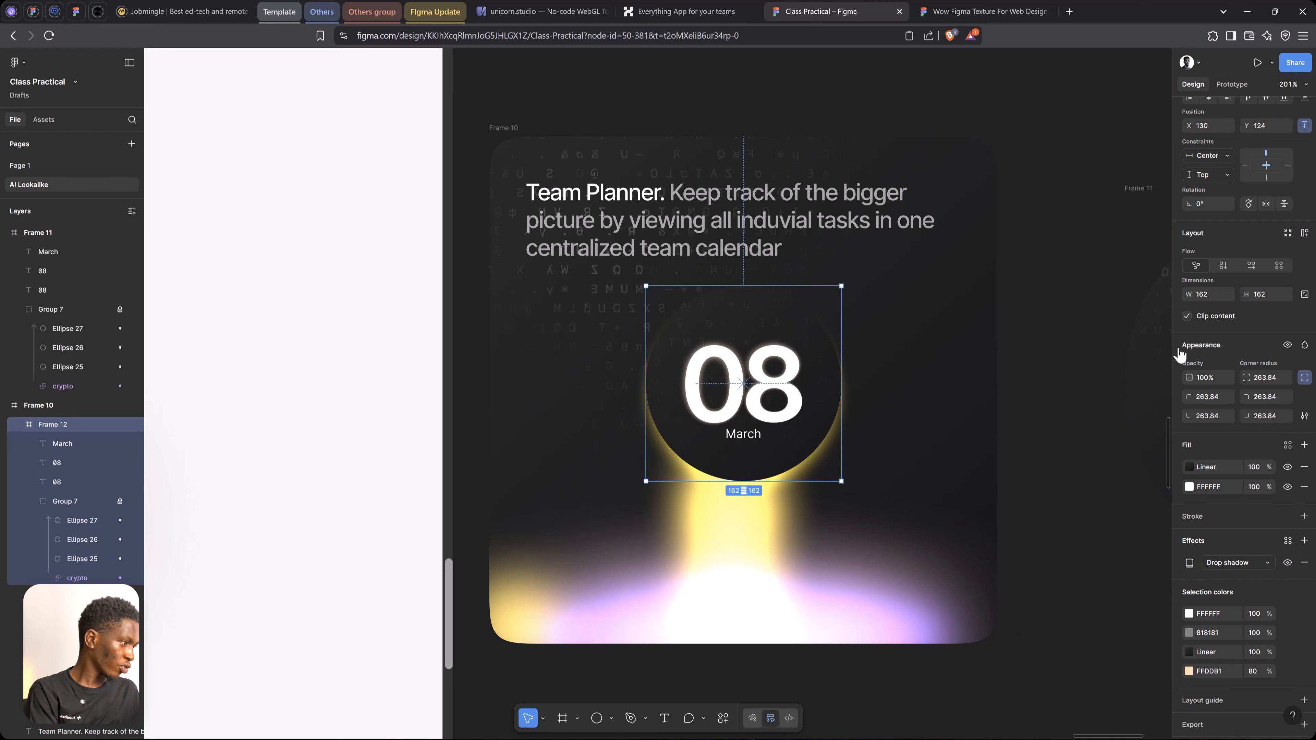
Move the small date card, Frame 12, to X 120, Y 132 so it lines up with the yellow glow column
key(shift+Left)
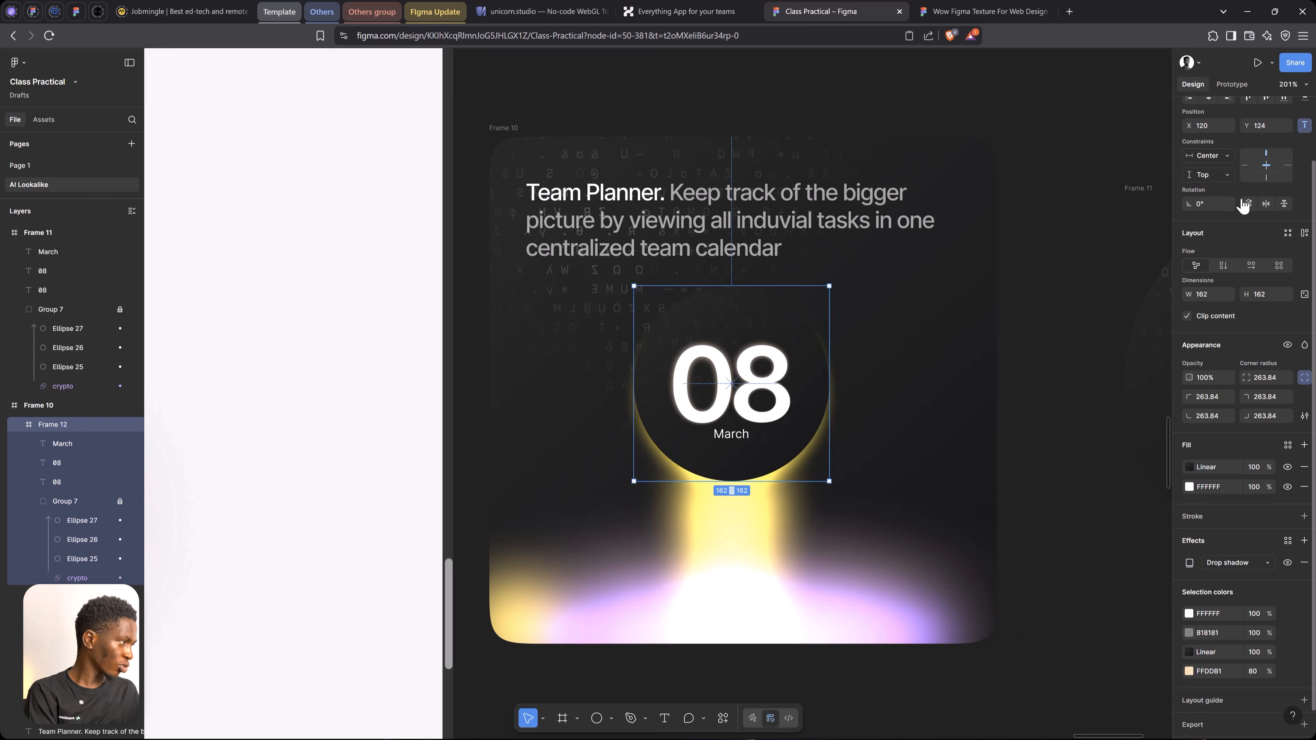
scroll(1211, 124, up, 2)
key(shift+Right)
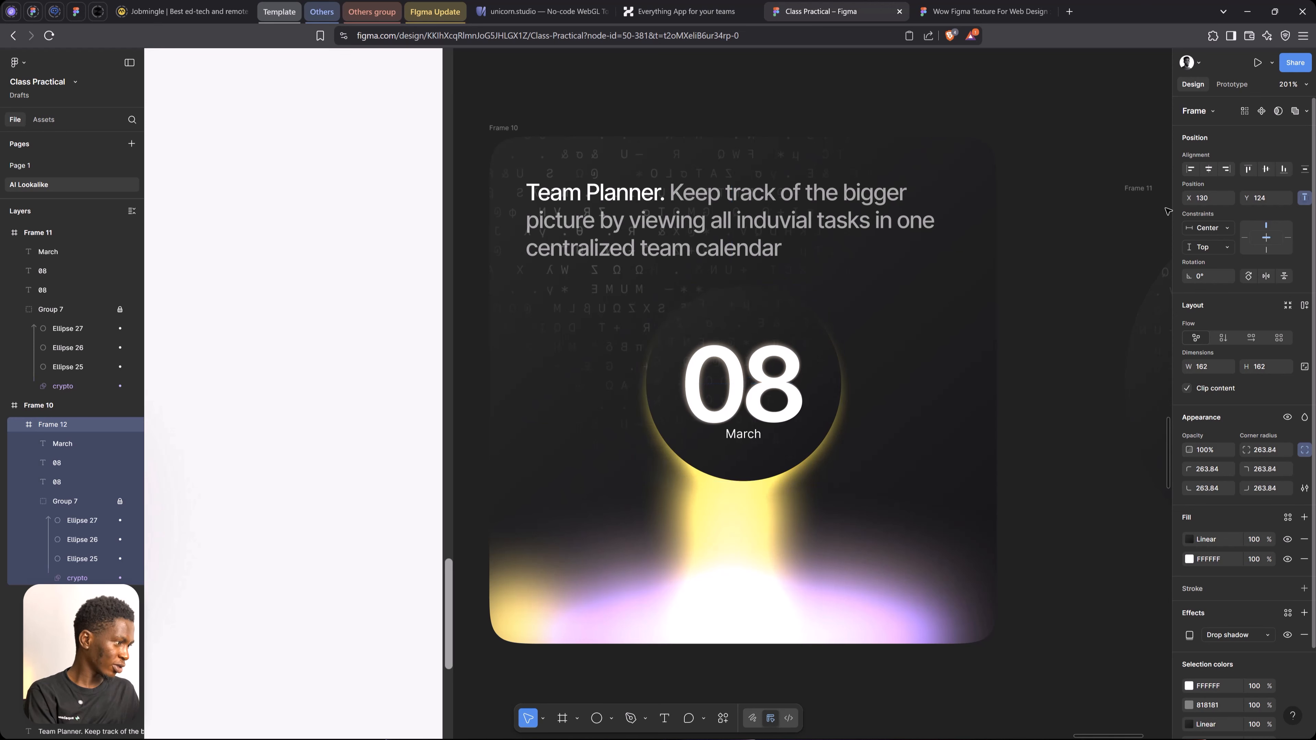
drag(788, 397, 776, 407)
scroll(776, 410, down, 3)
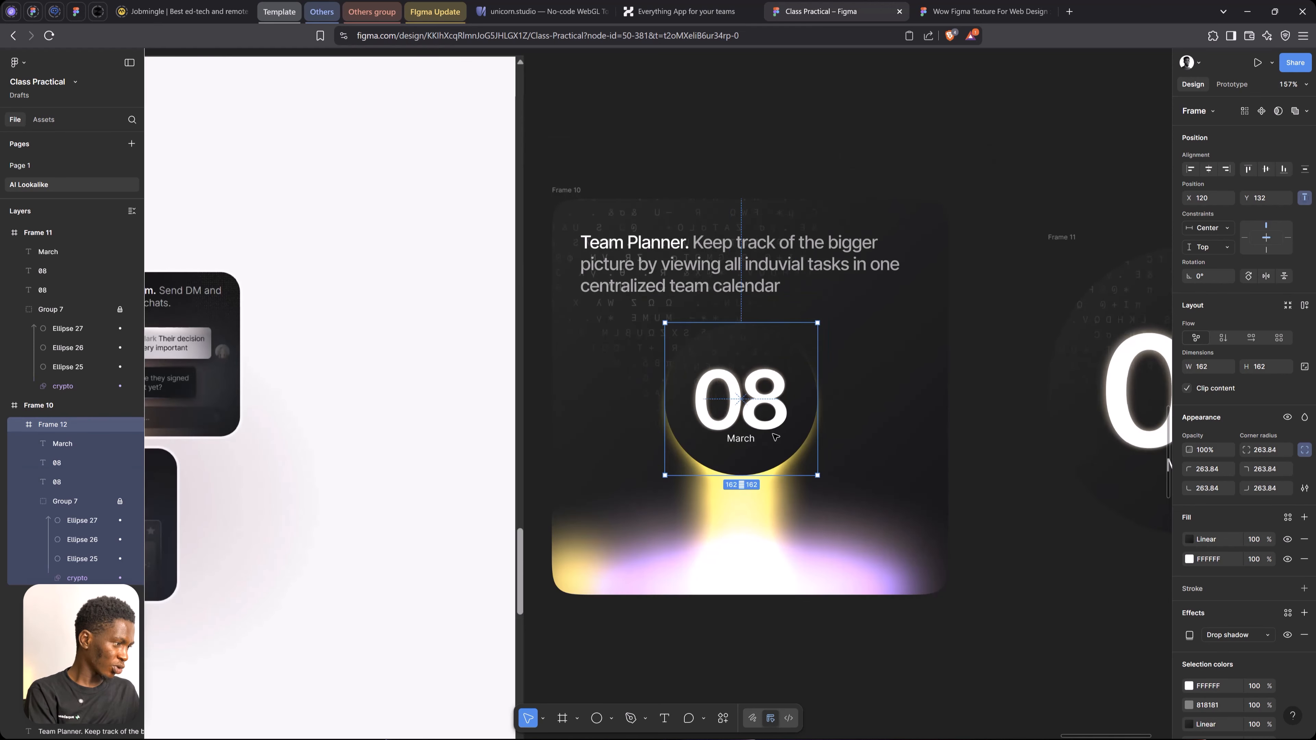
Duplicate the yellow glow ellipse above the date card, flatten it to 77 by 35 at X 162, Y 271, and set its layer blur to 13.1
click(739, 493)
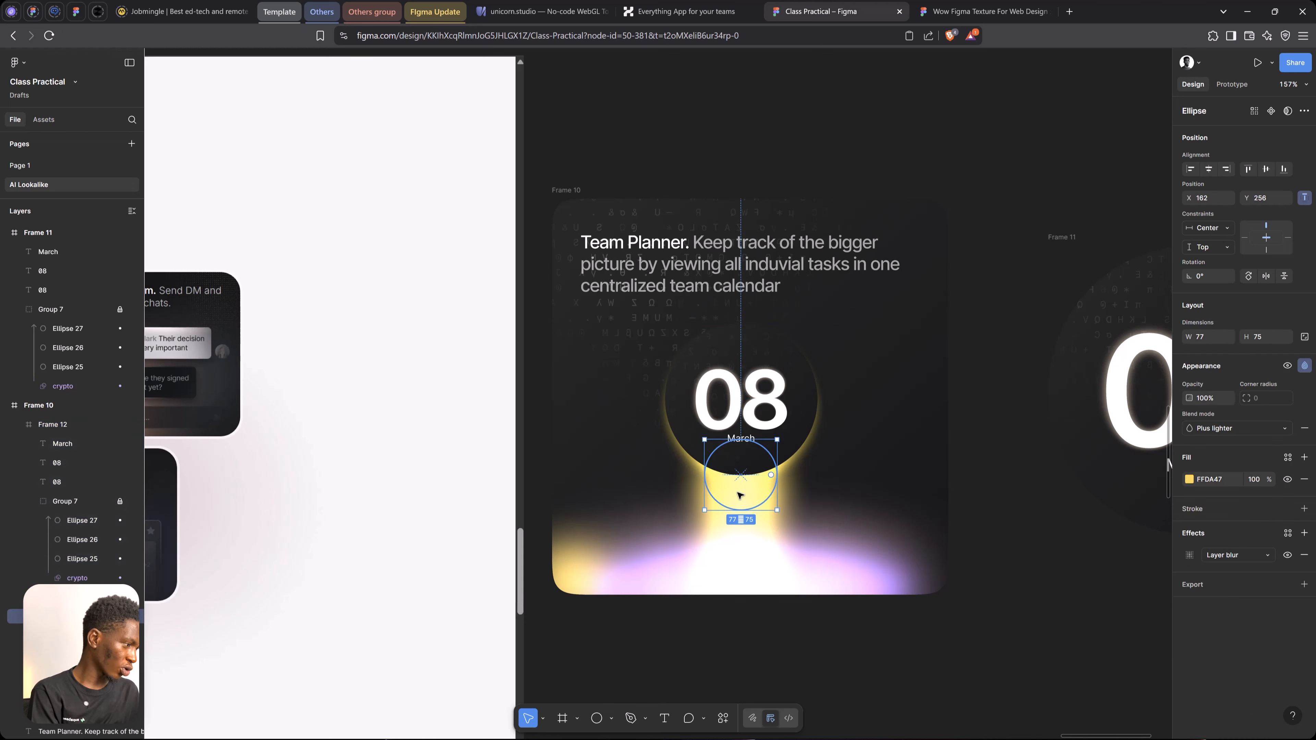
alt+drag(739, 493, 745, 453)
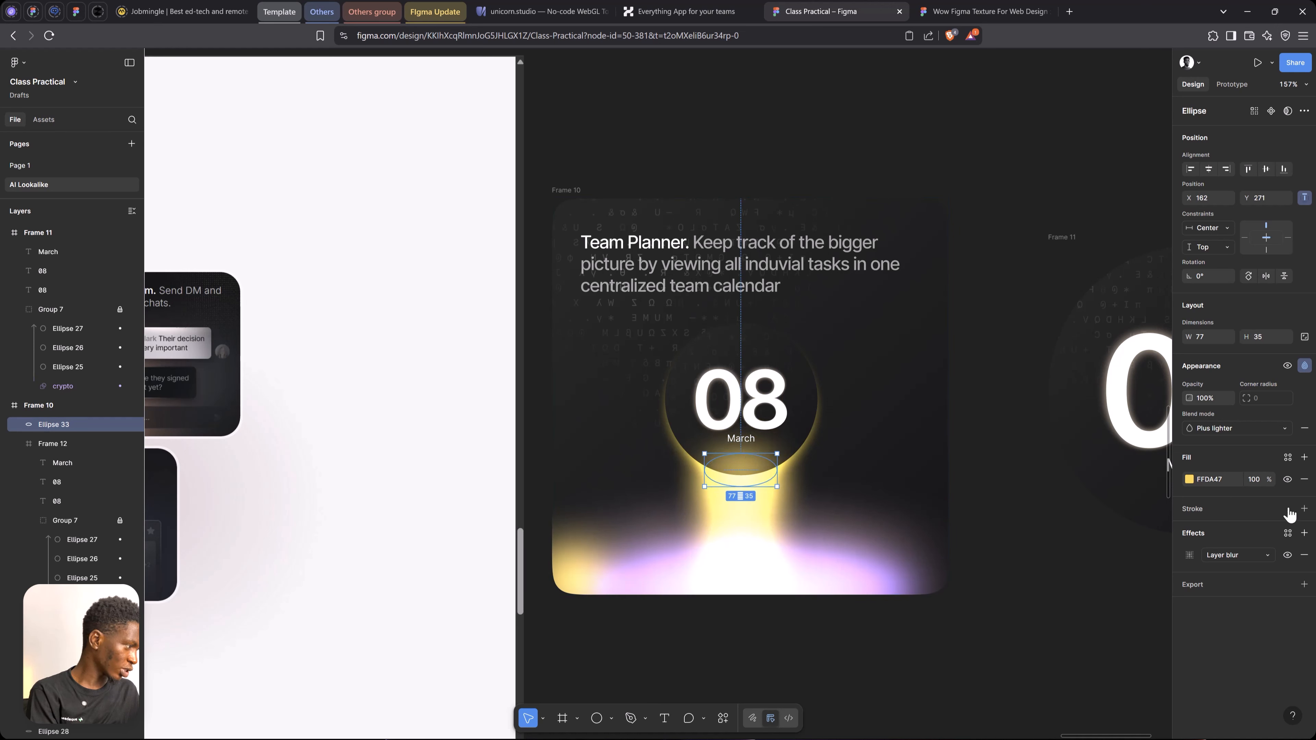
click(1190, 555)
drag(1090, 602, 763, 535)
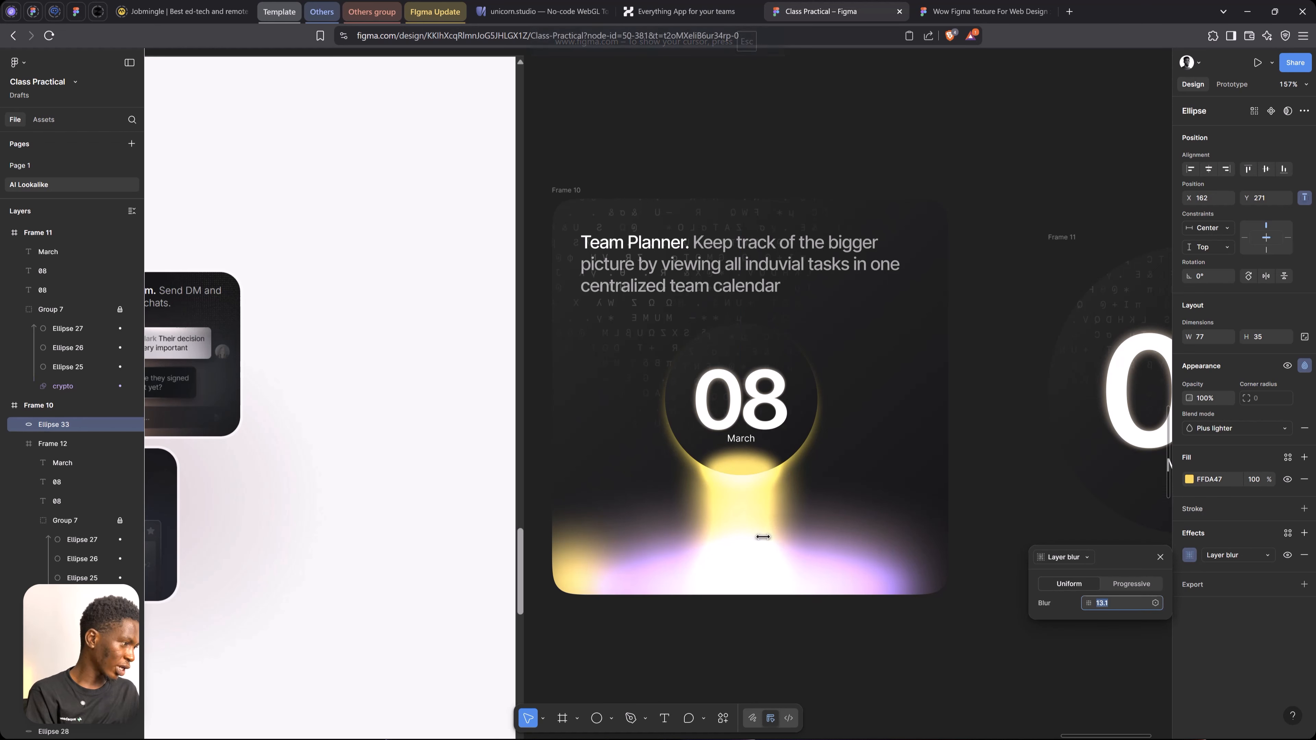
click(1161, 557)
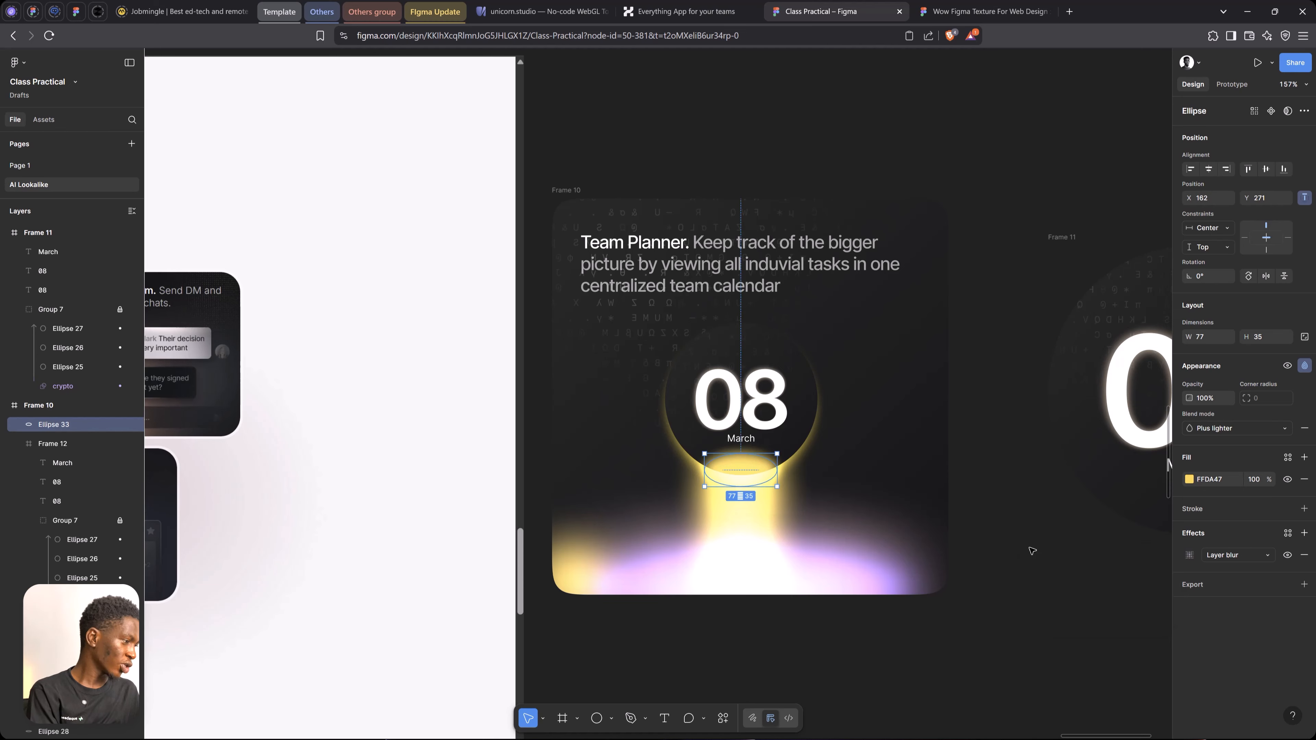
click(1030, 549)
View the finished cards together, switch to the Huly website and look through its sections up to the hero
scroll(1016, 546, down, 2)
key(space)
drag(932, 441, 821, 428)
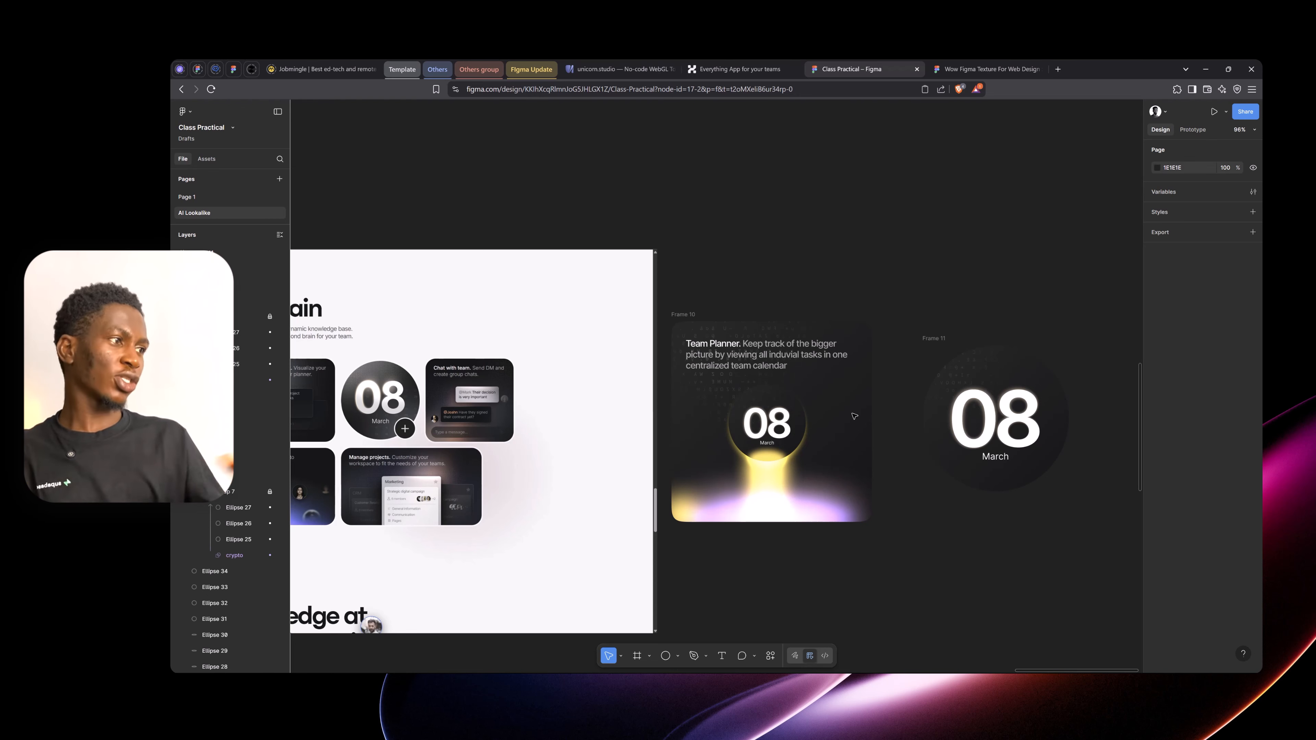
click(724, 66)
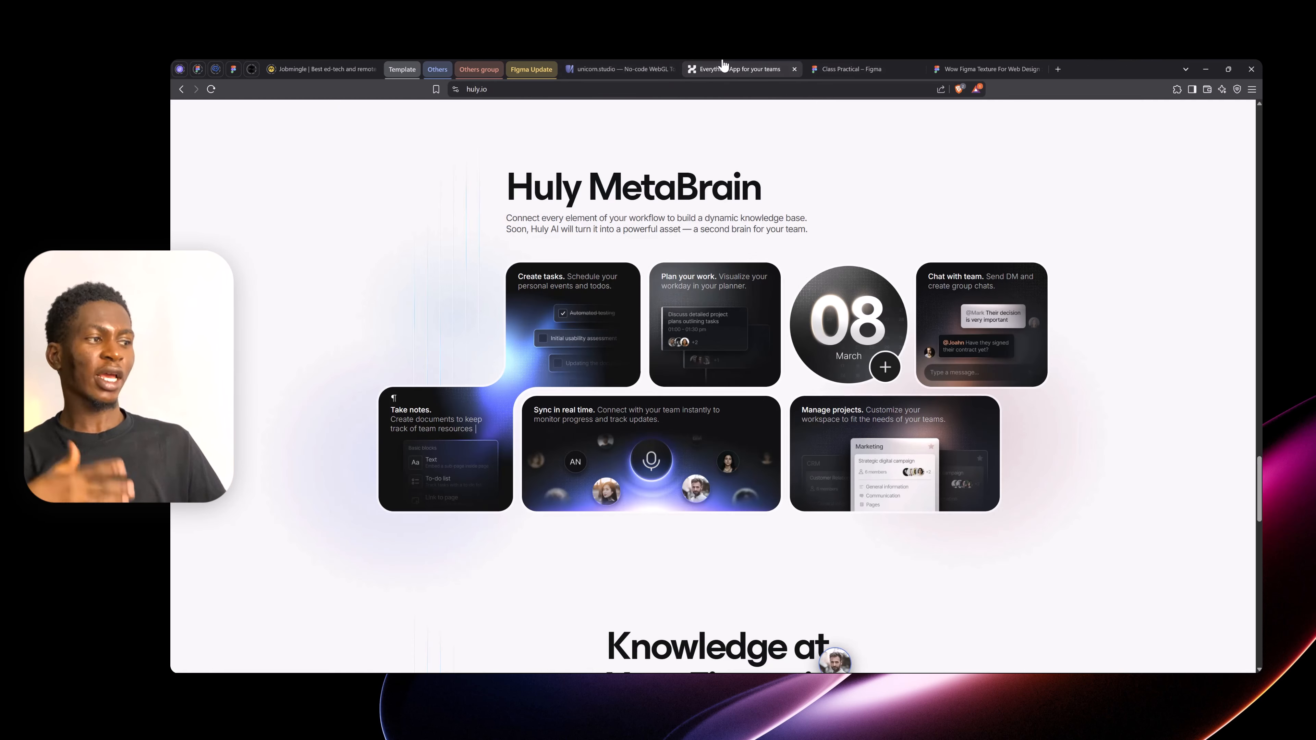
scroll(727, 453, down, 5)
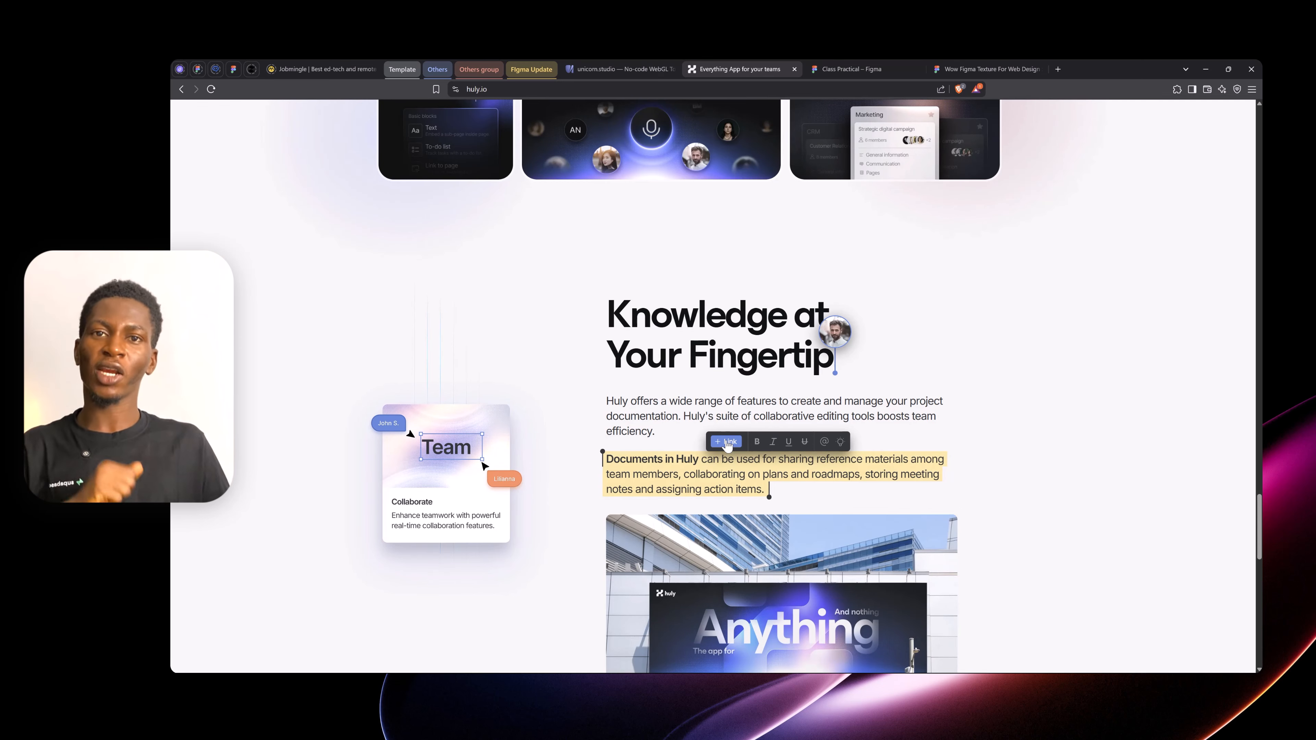
scroll(727, 445, up, 15)
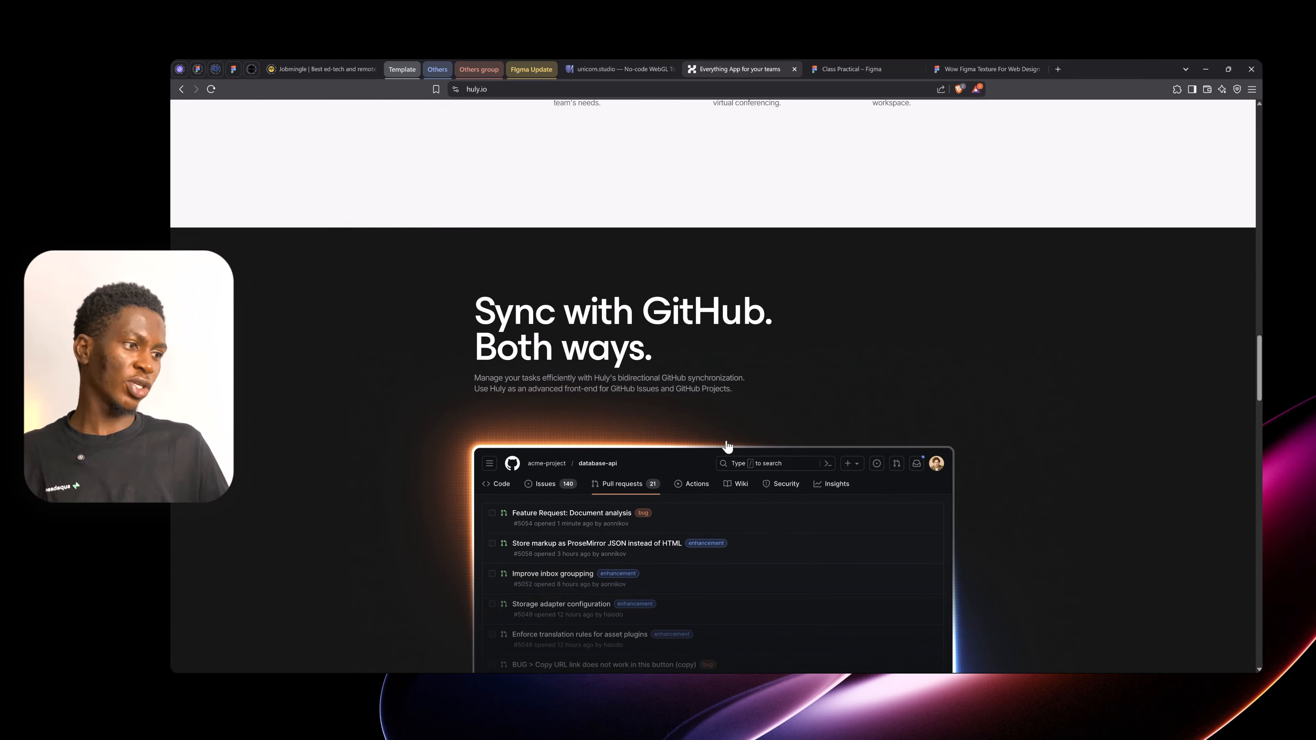
scroll(727, 445, up, 10)
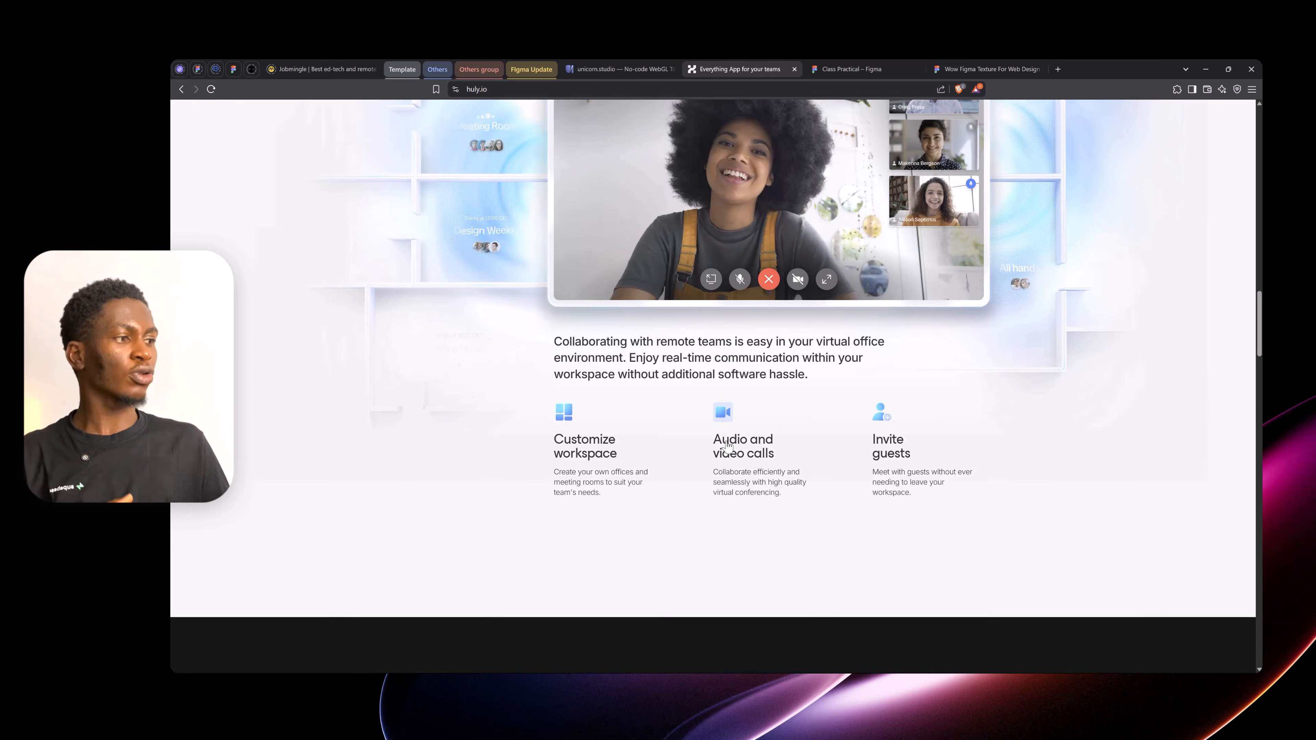
scroll(728, 445, up, 15)
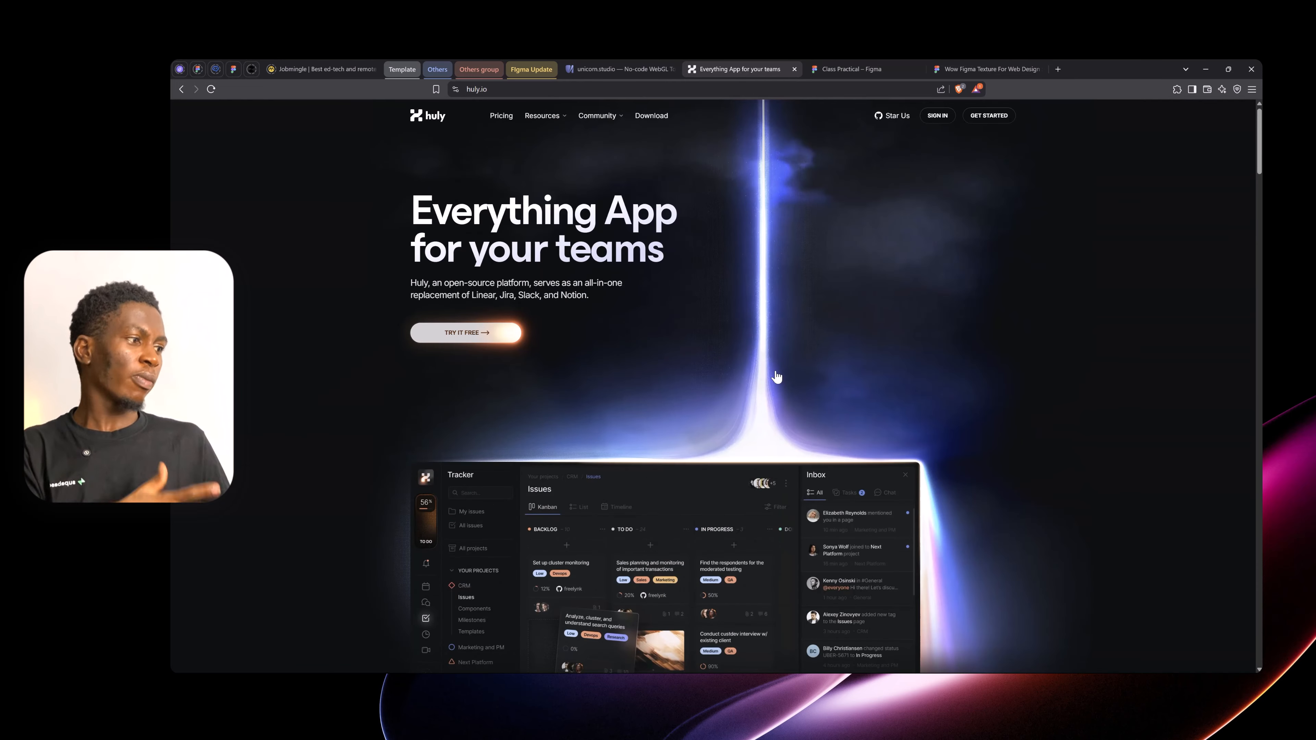